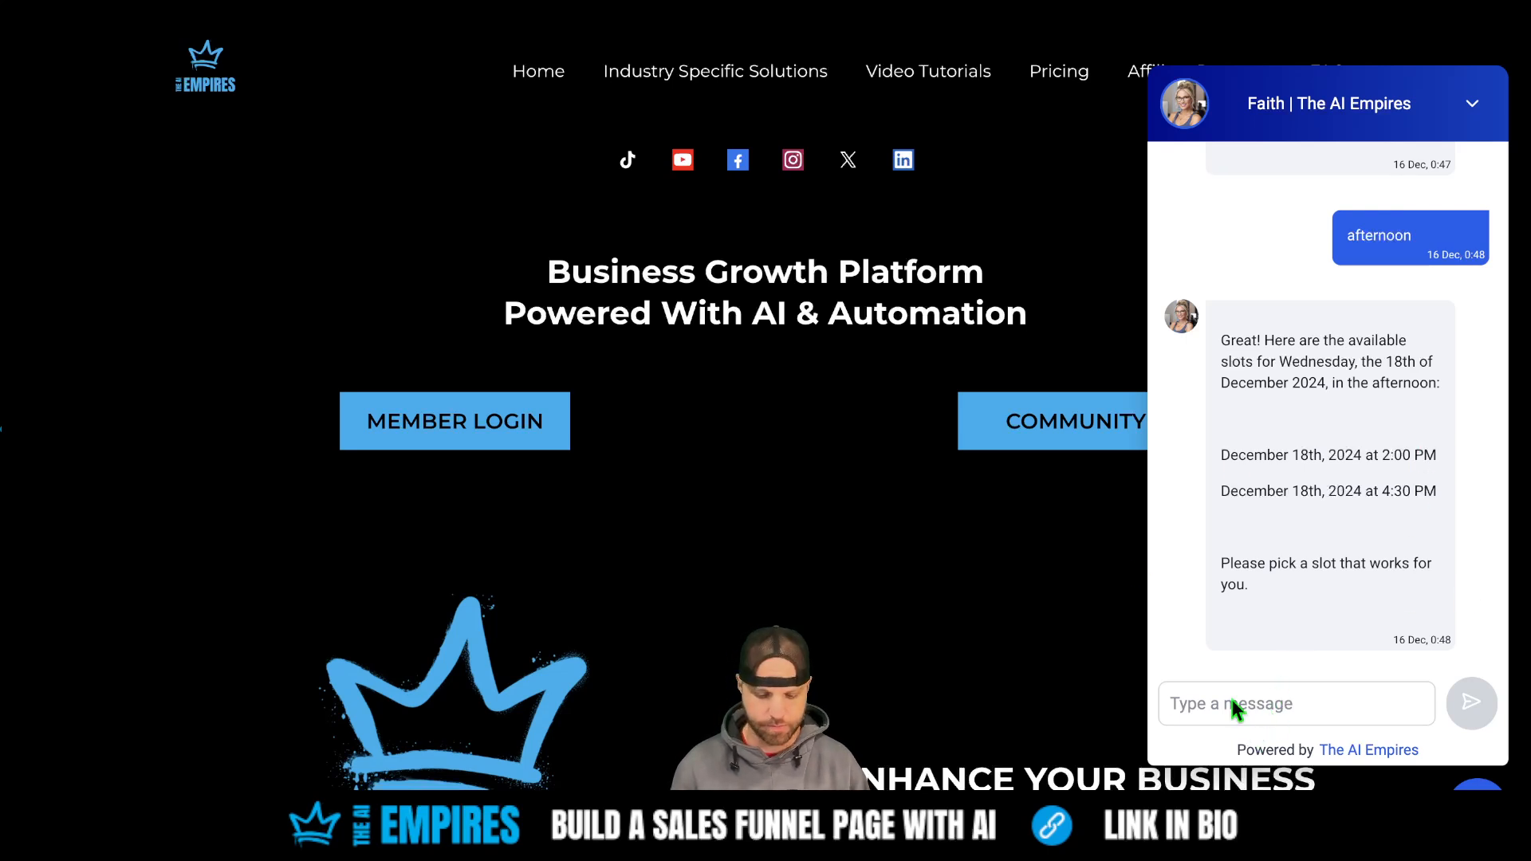
# - Send 'Start over' in the chat so the assistant restarts the demo booking
pyautogui.write('Start over')
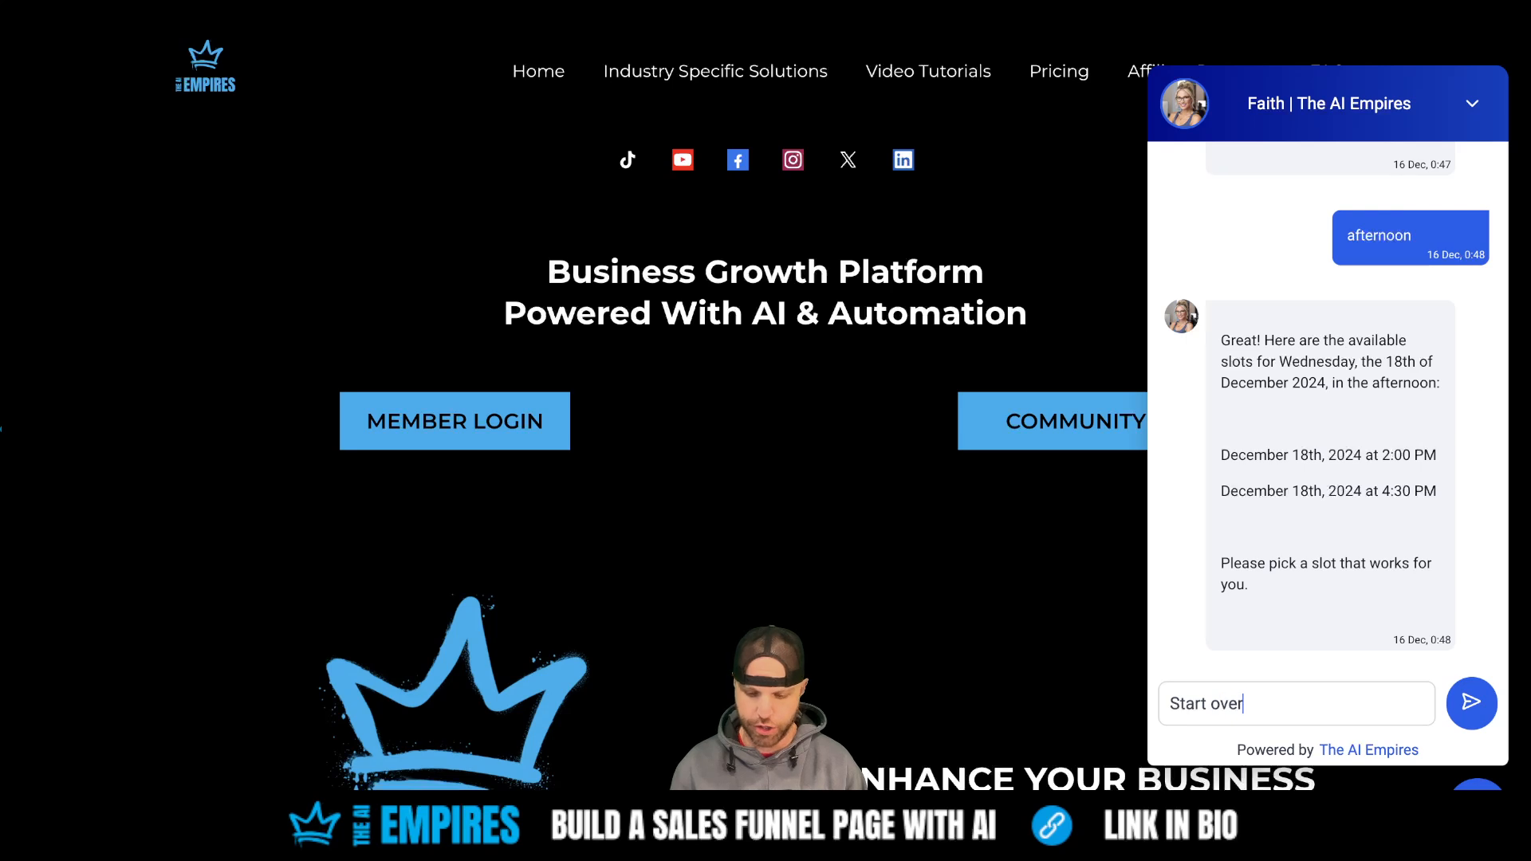
pyautogui.press('Return')
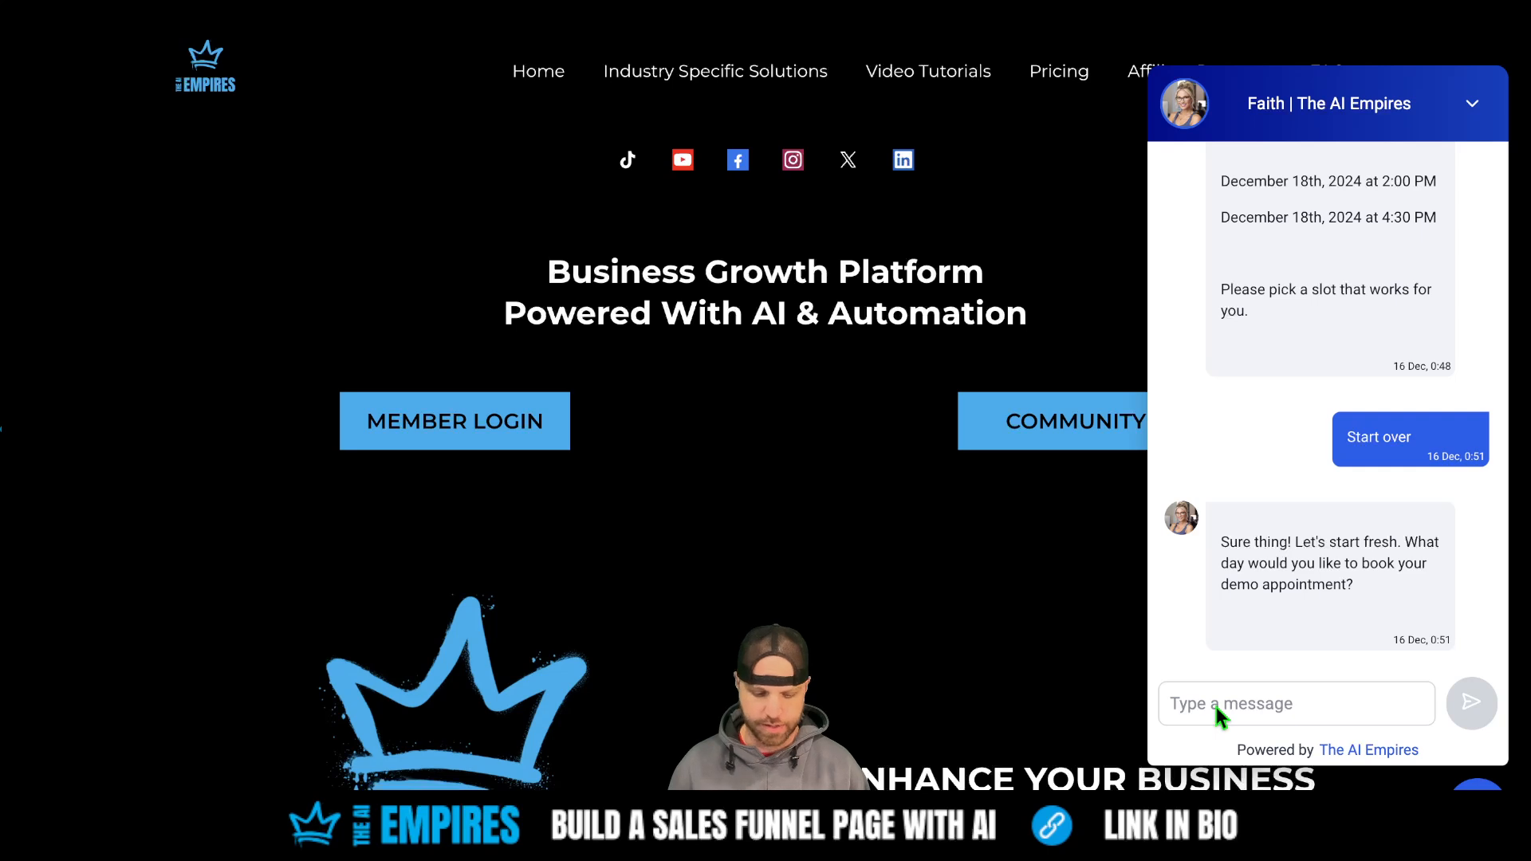
# - Reply 'Thursday the 19th' as the preferred demo day, replacing the drafted 'wednesday'
pyautogui.write('wednes')
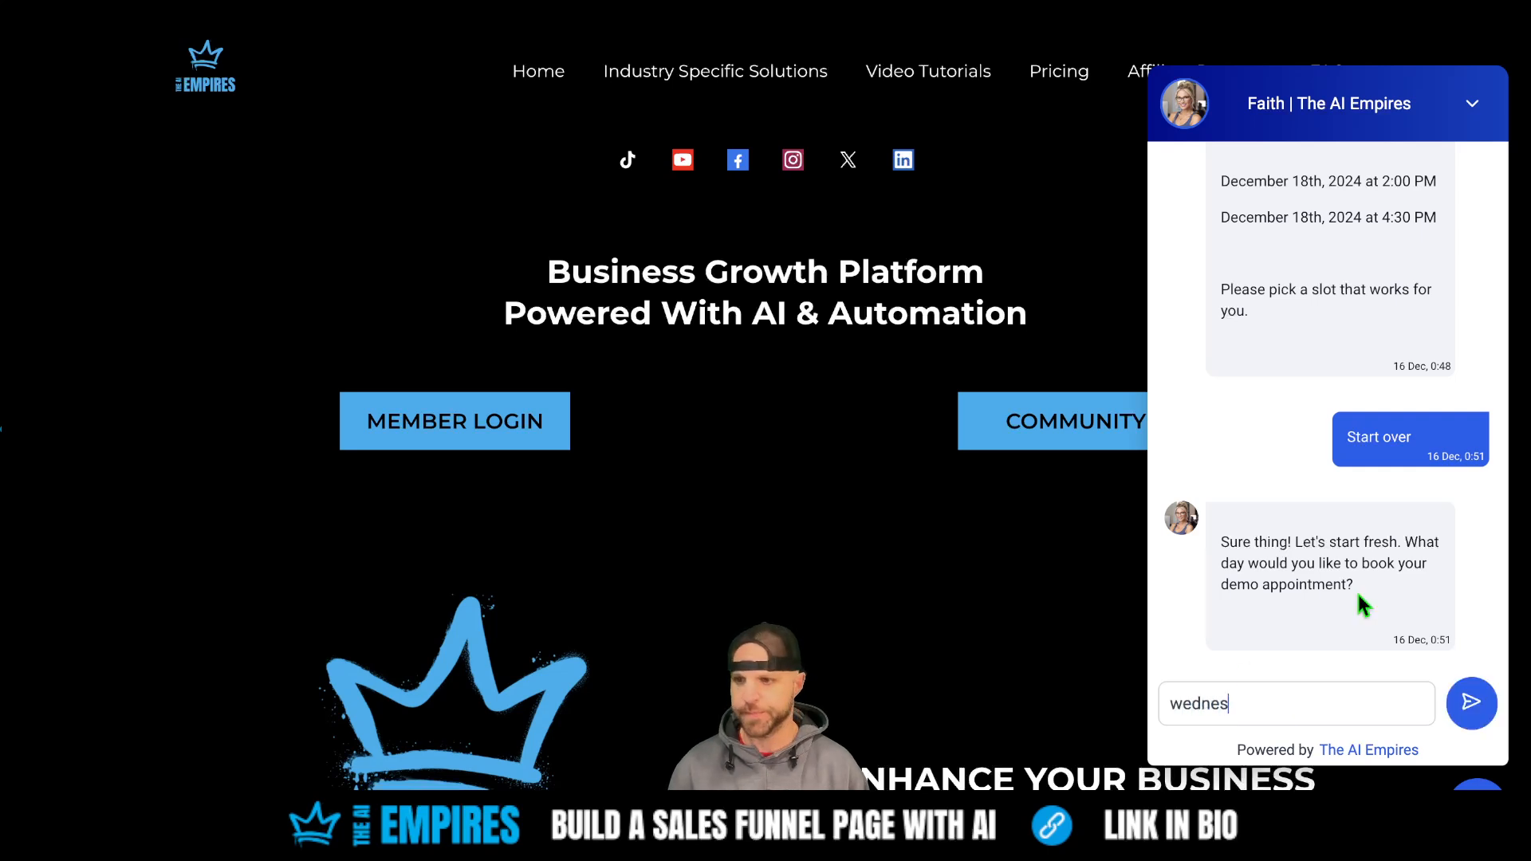
pyautogui.write('day t')
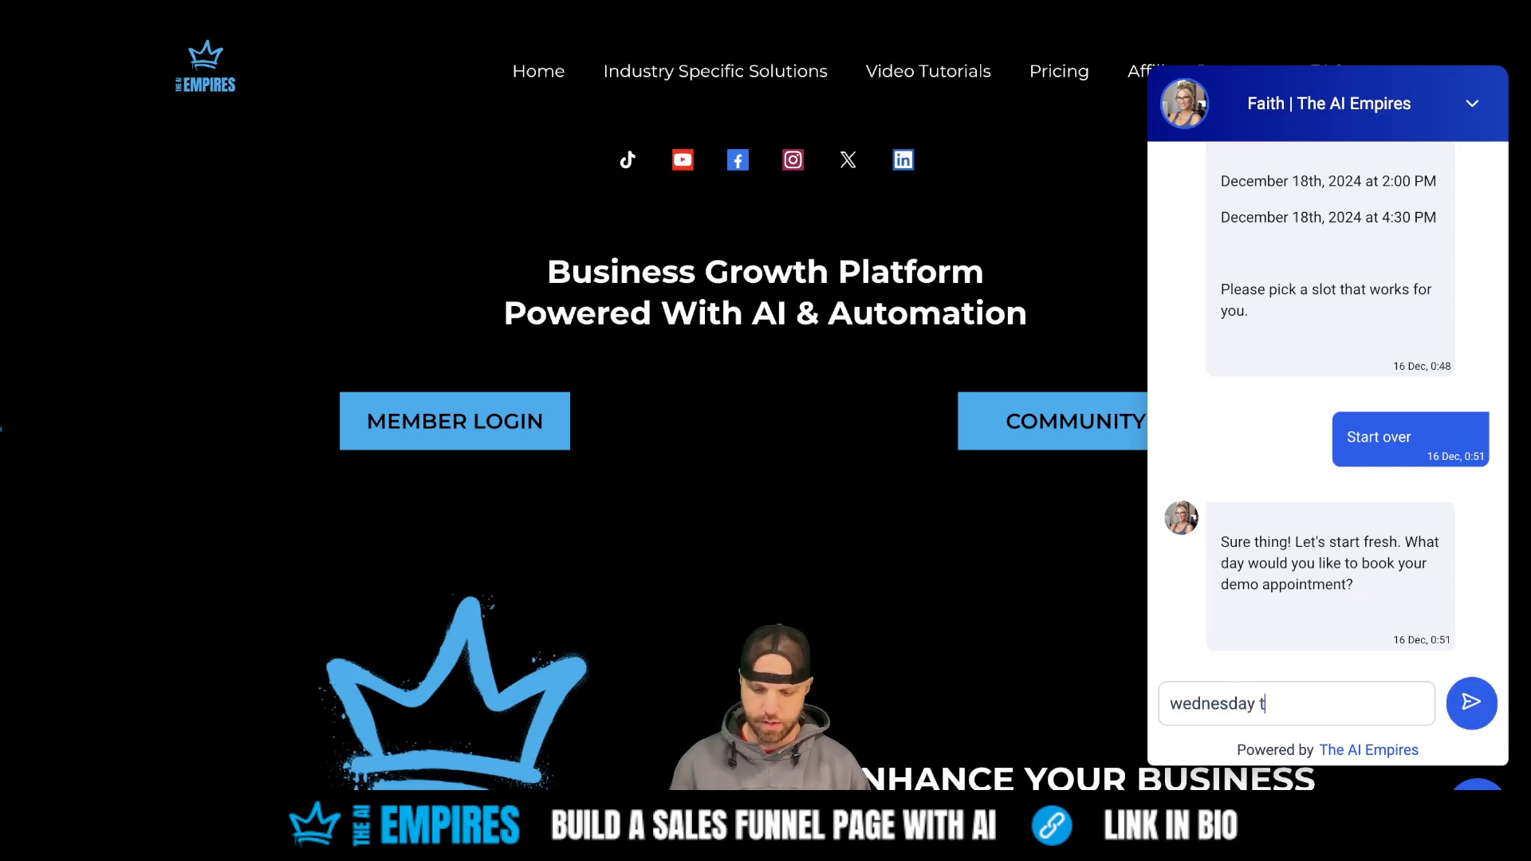
pyautogui.press('BackSpace')
pyautogui.press('BackSpace')
pyautogui.press('BackSpace')
pyautogui.press('BackSpace')
pyautogui.press('BackSpace')
pyautogui.press('BackSpace')
pyautogui.press('BackSpace')
pyautogui.press('BackSpace')
pyautogui.press('BackSpace')
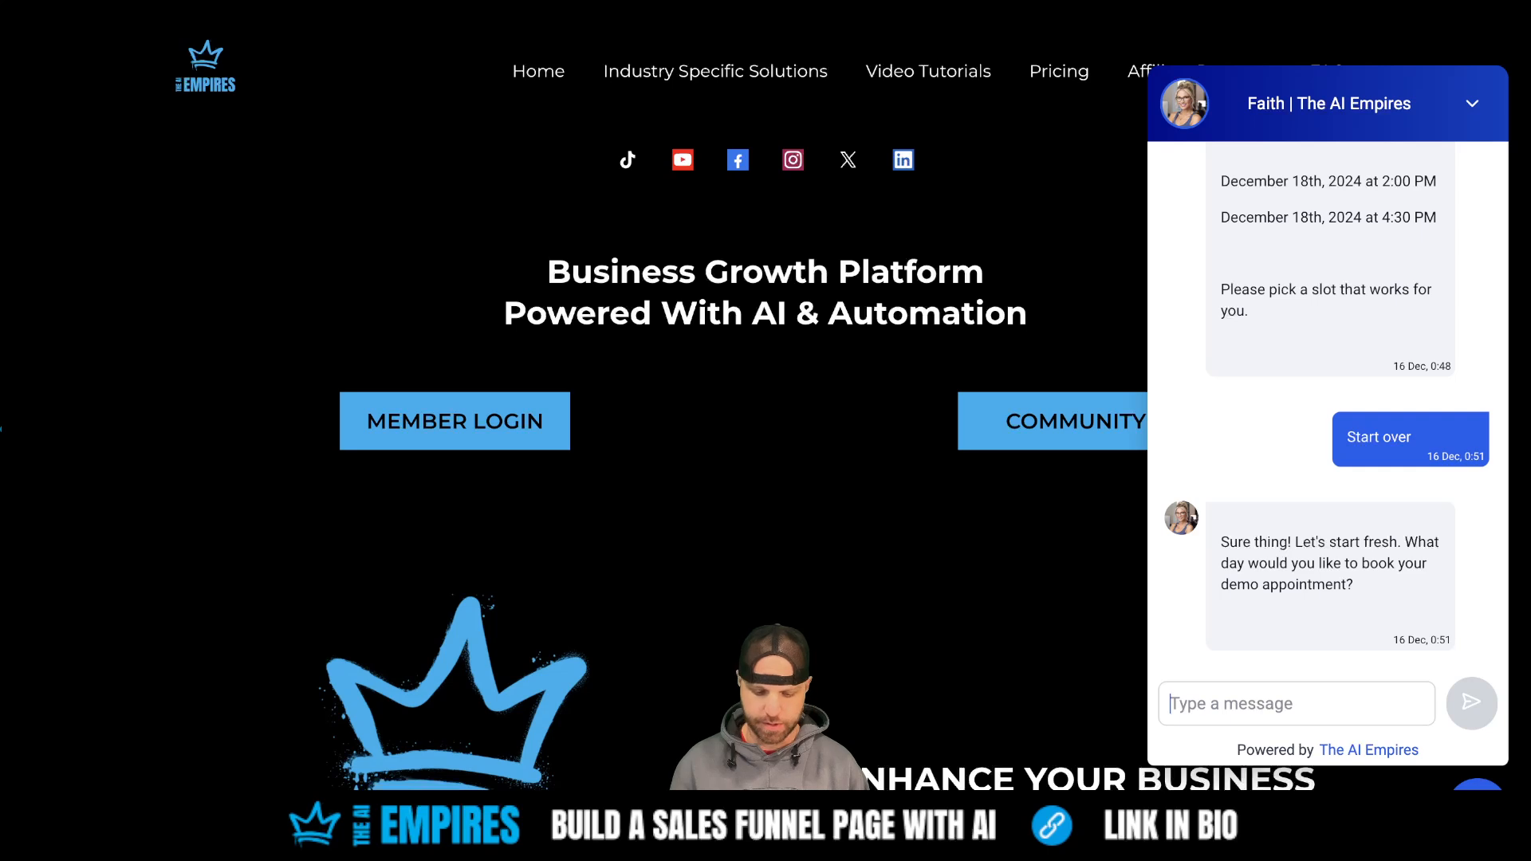
pyautogui.write('Thursd')
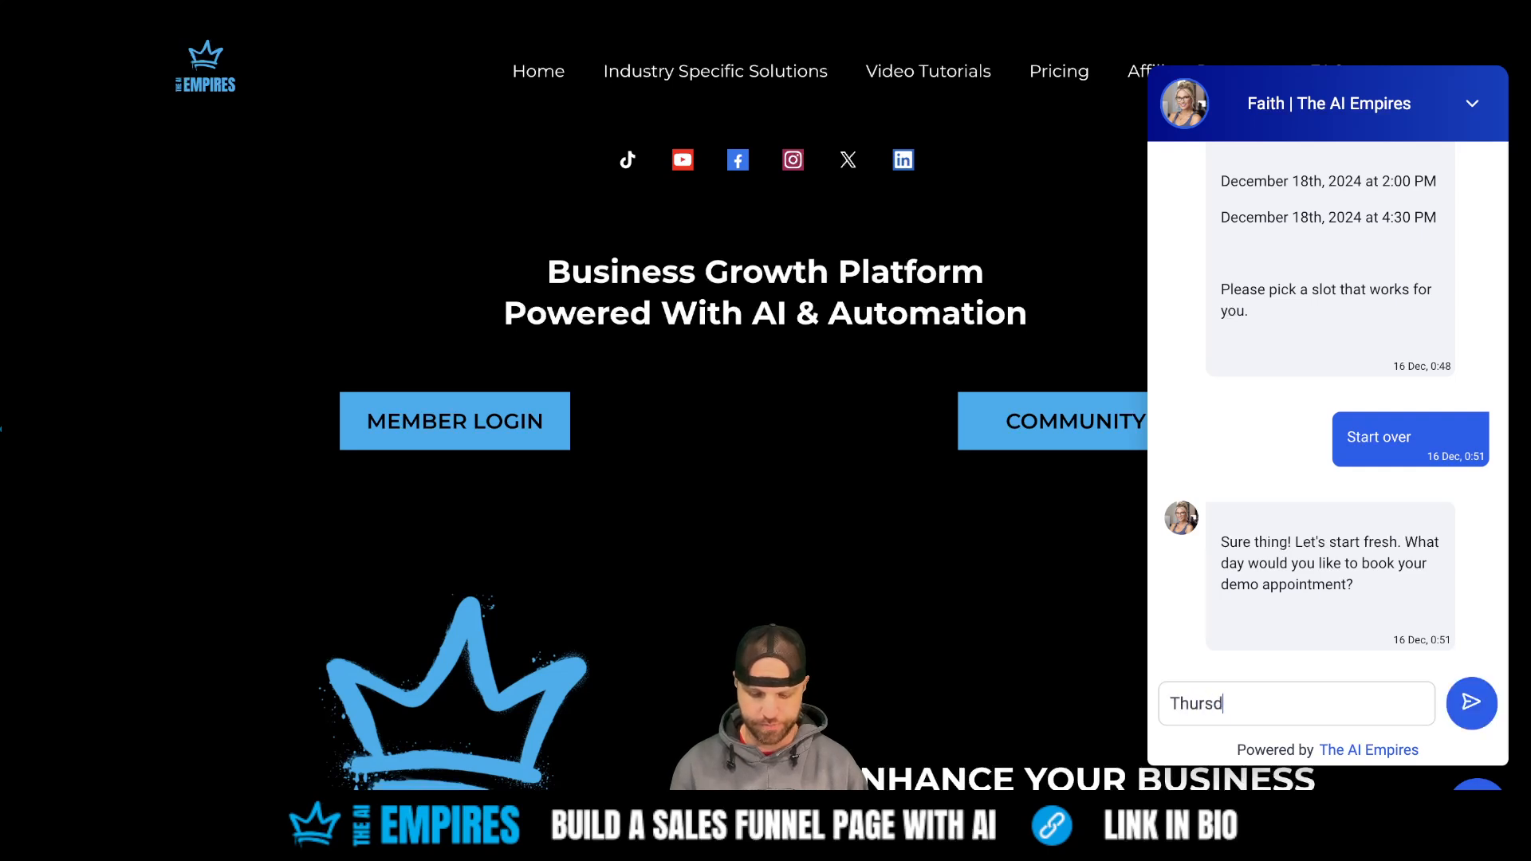
pyautogui.write('ay the 19th')
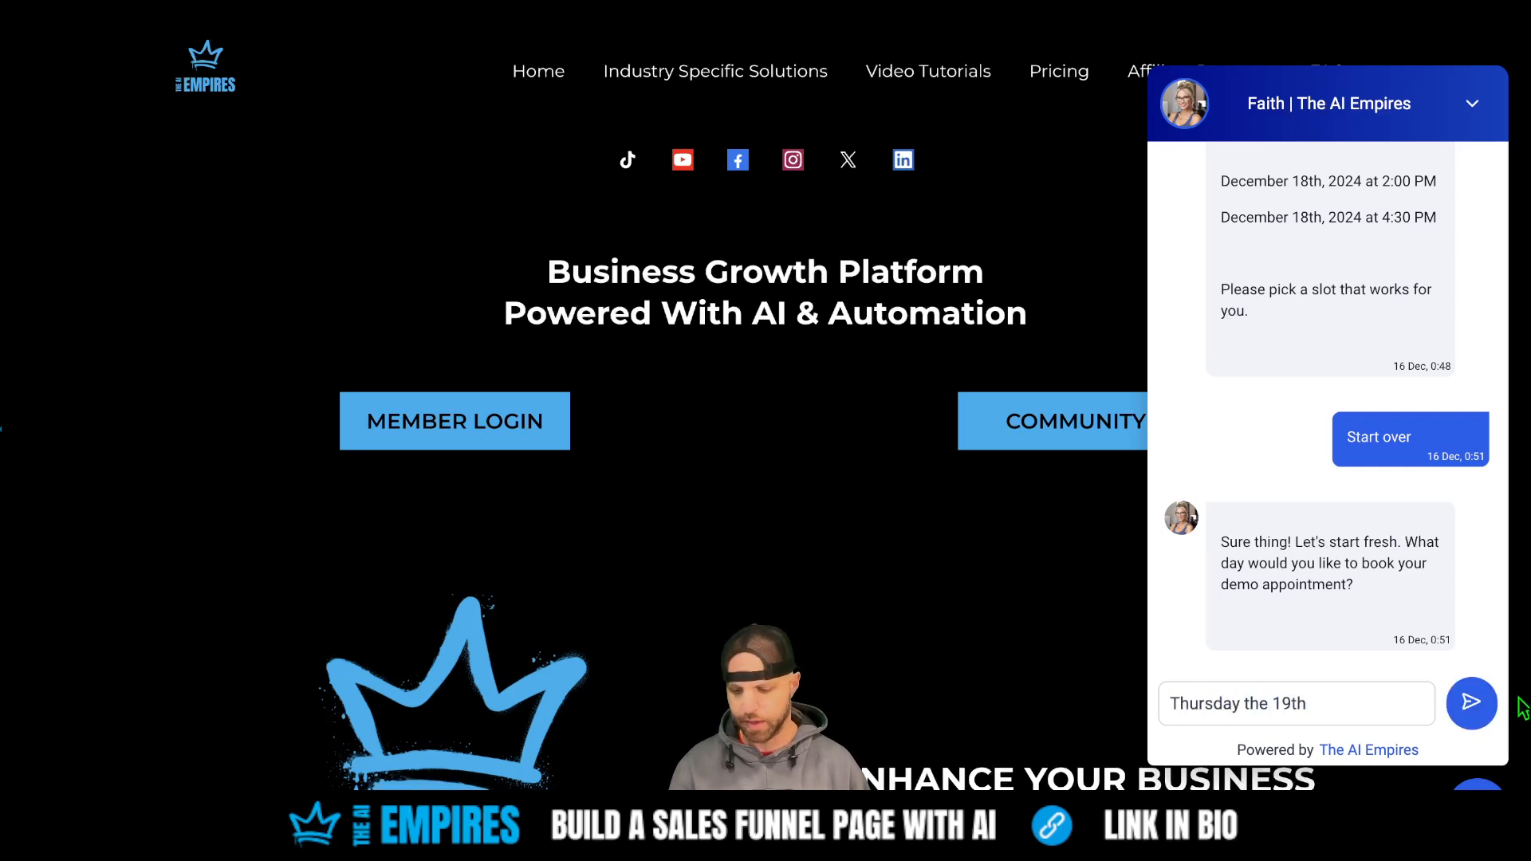
pyautogui.click(1471, 704)
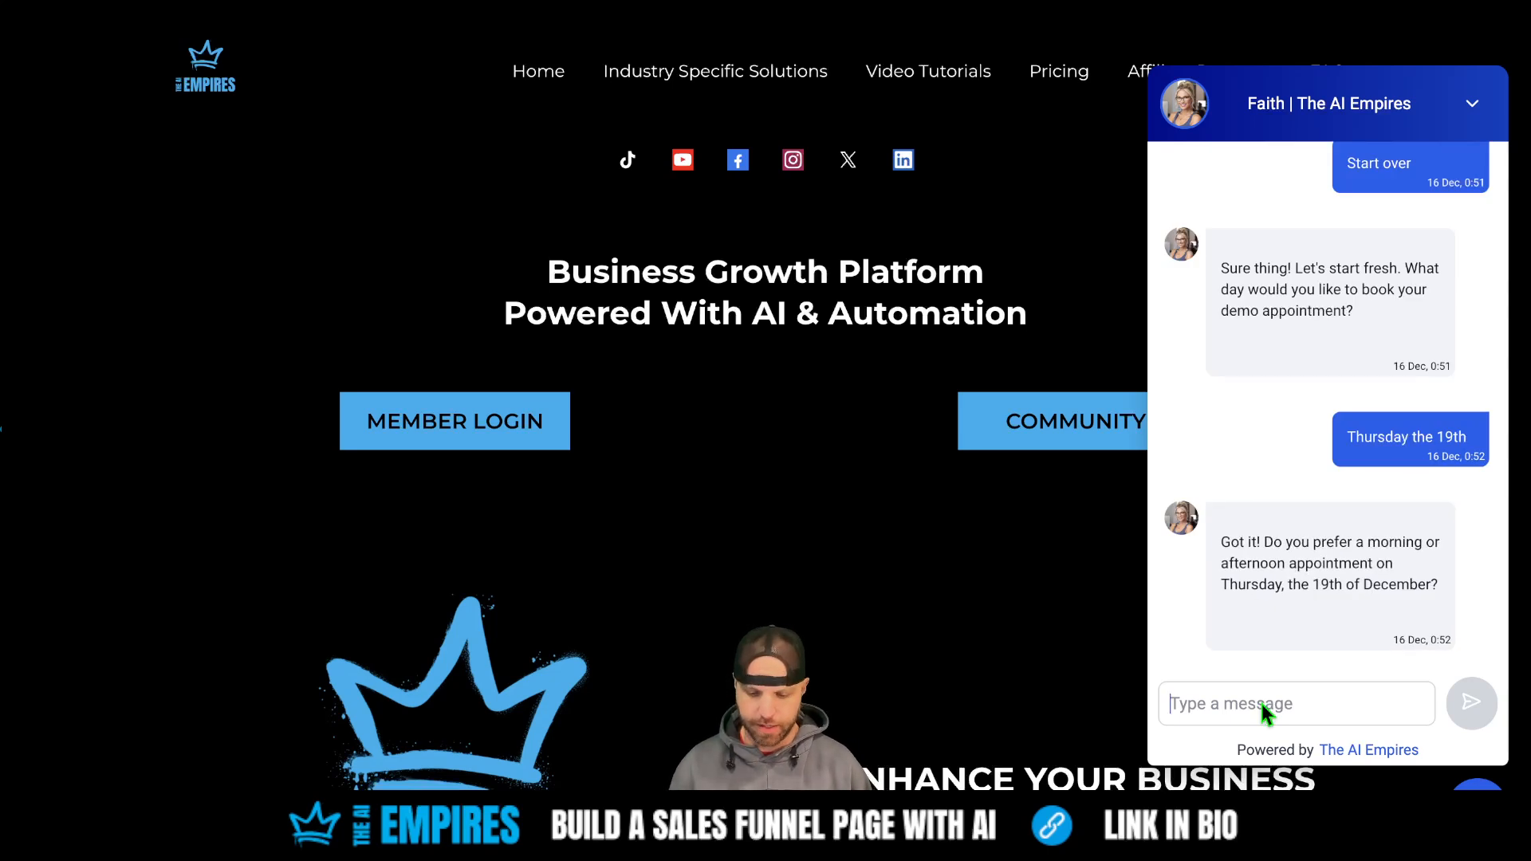
# - Choose a morning slot at 9am and send the contact's full name
pyautogui.write('morning')
pyautogui.press('Return')
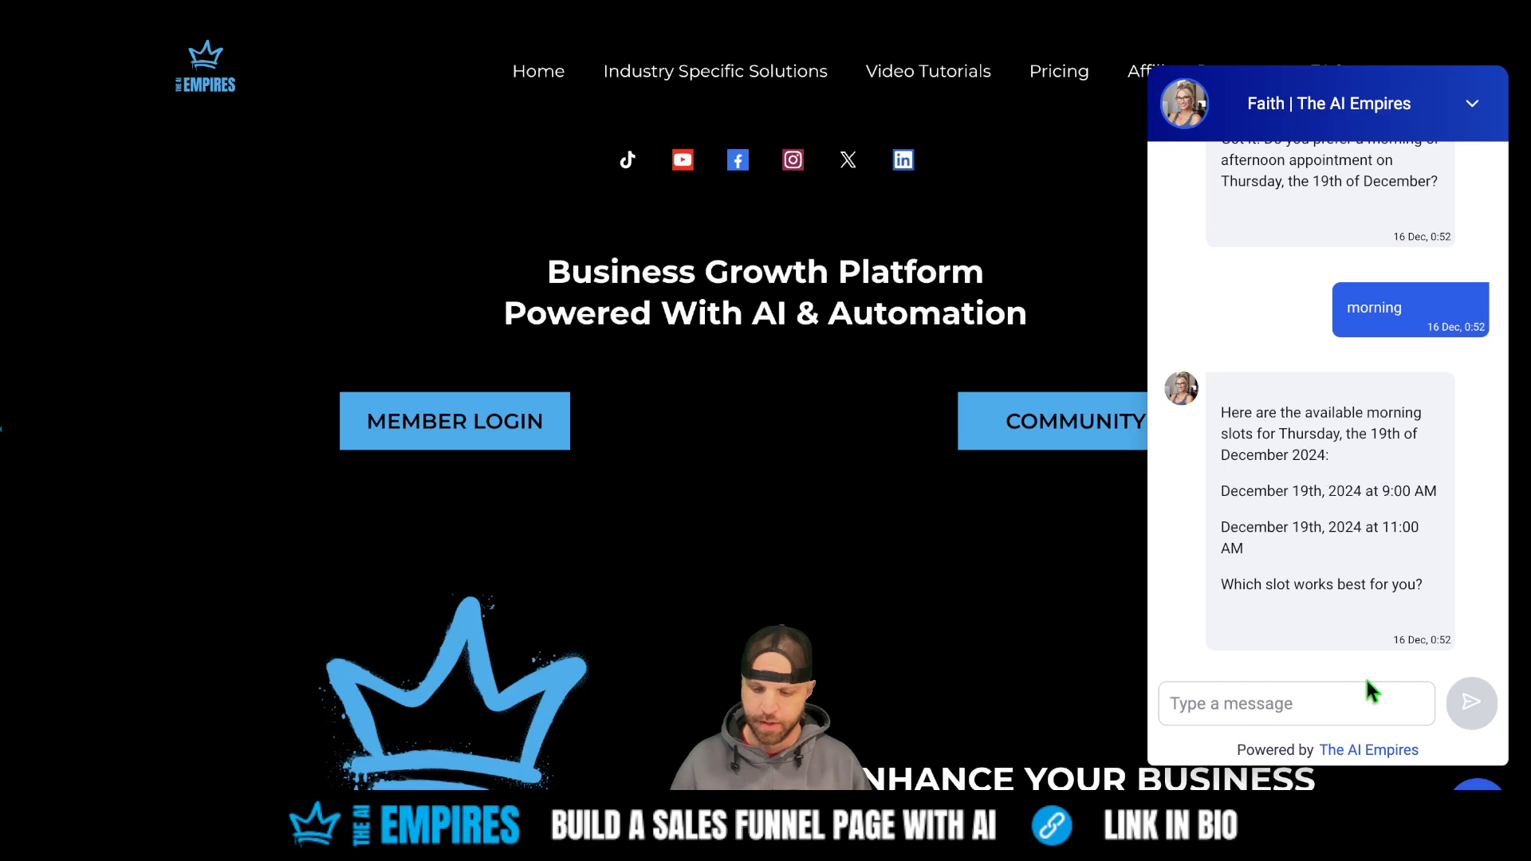
pyautogui.write('9am')
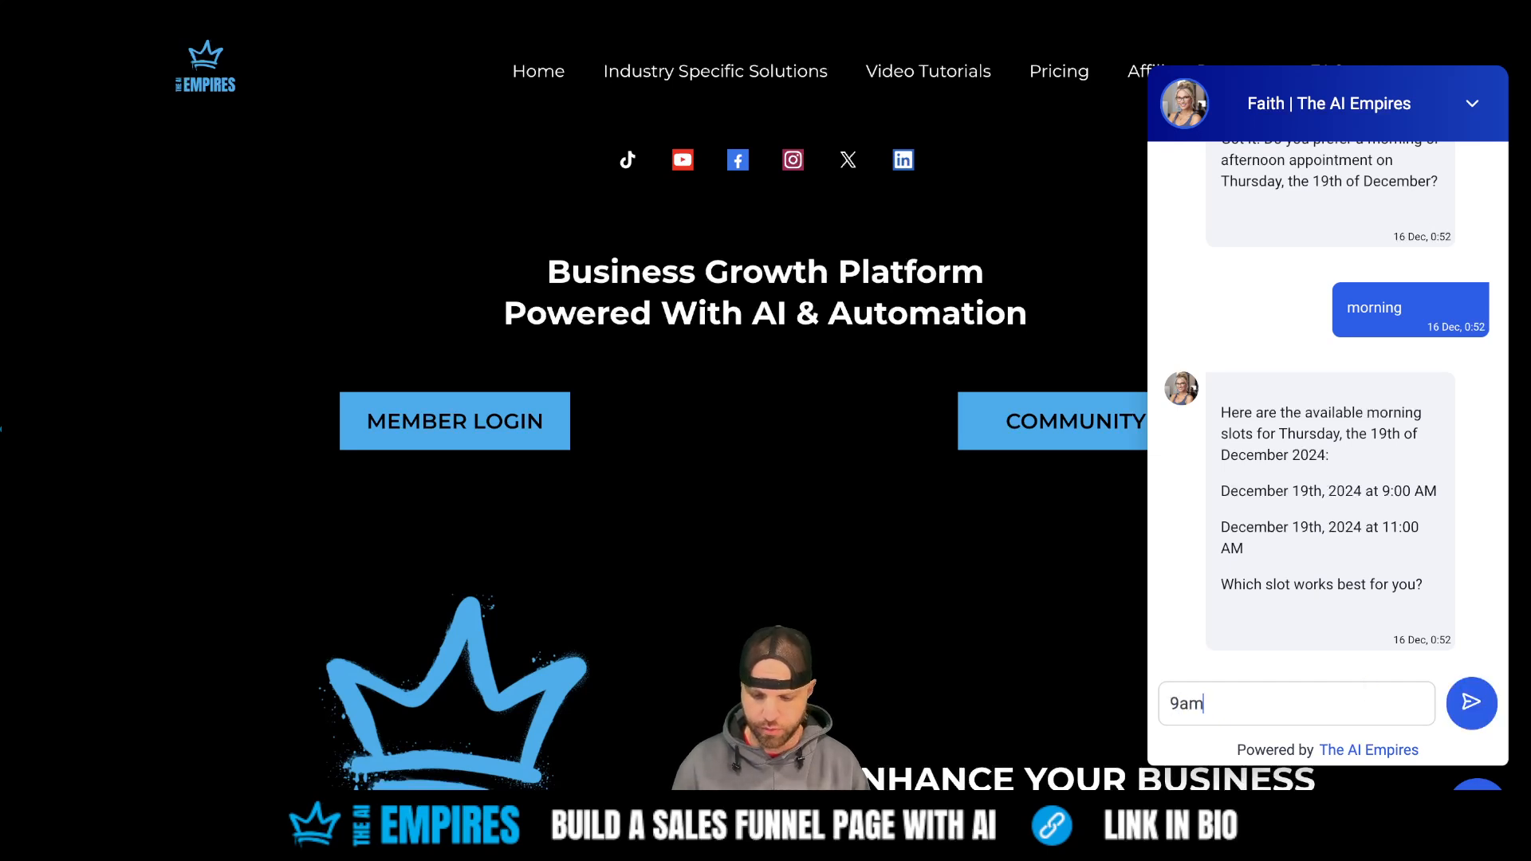
pyautogui.press('Return')
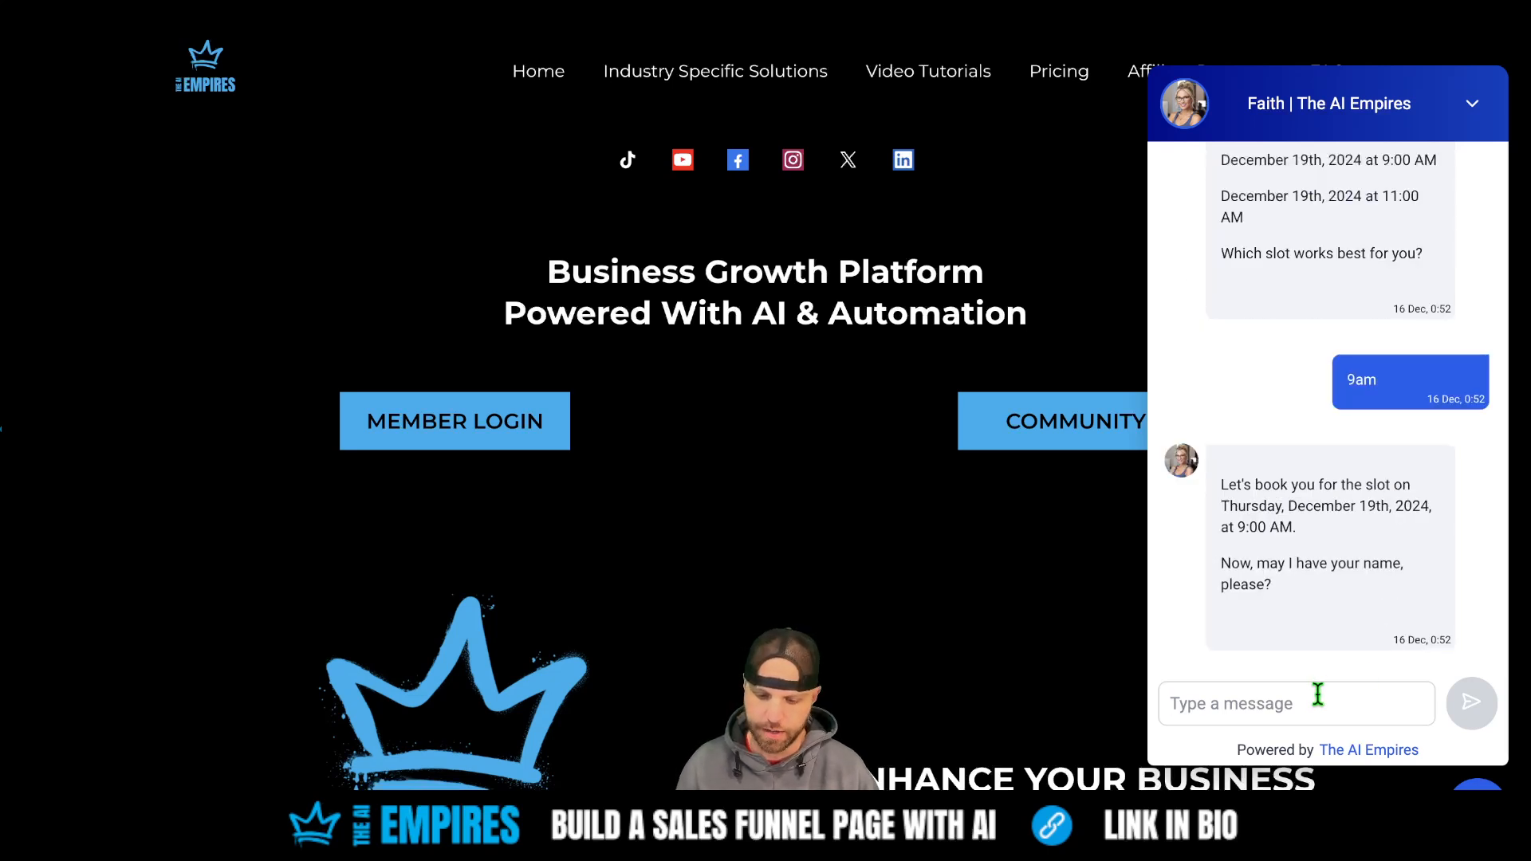
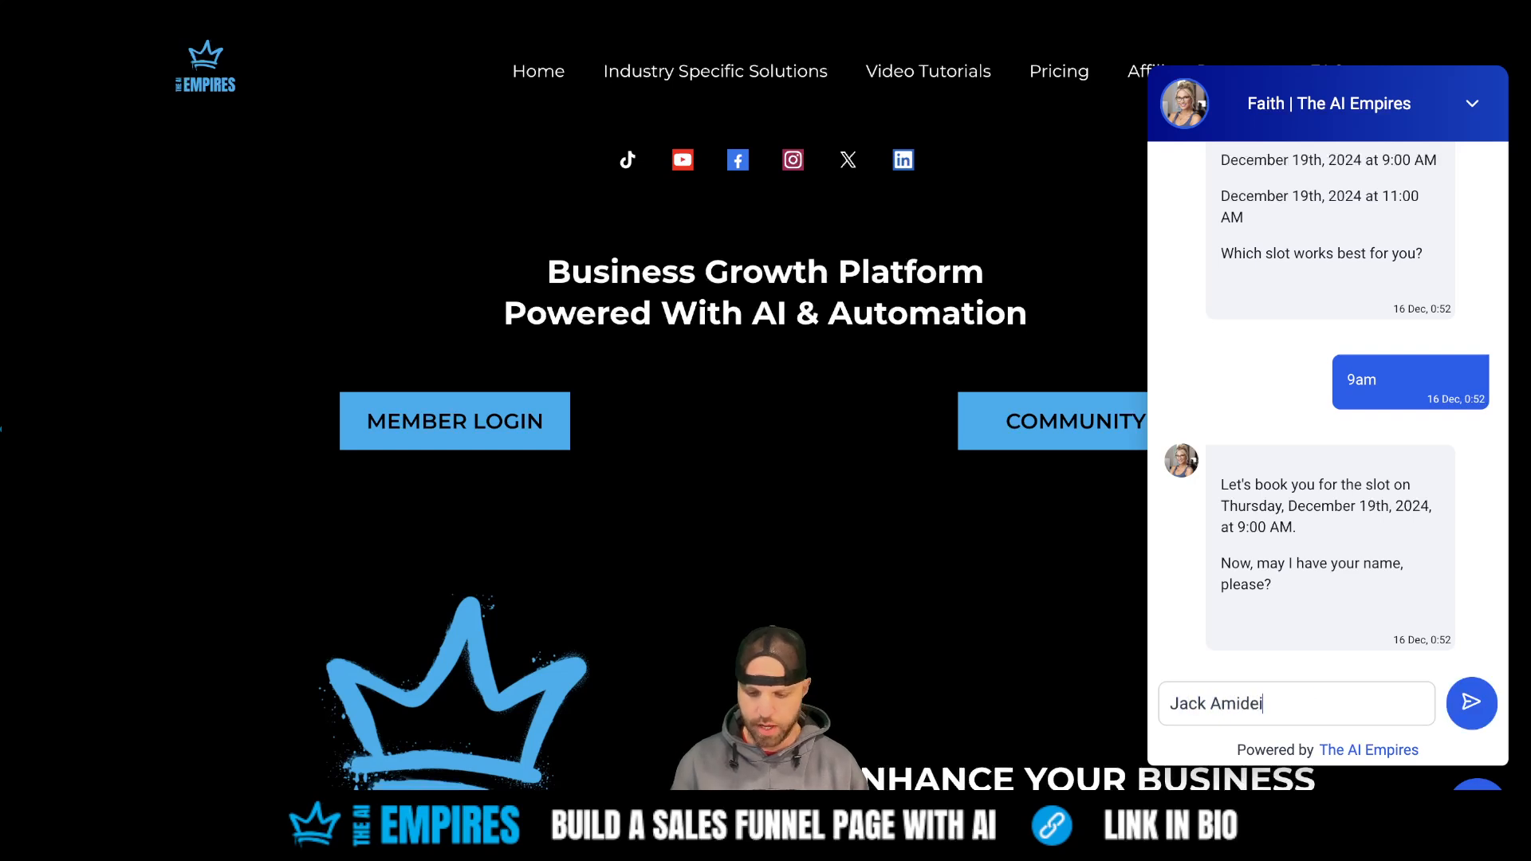
pyautogui.press('Return')
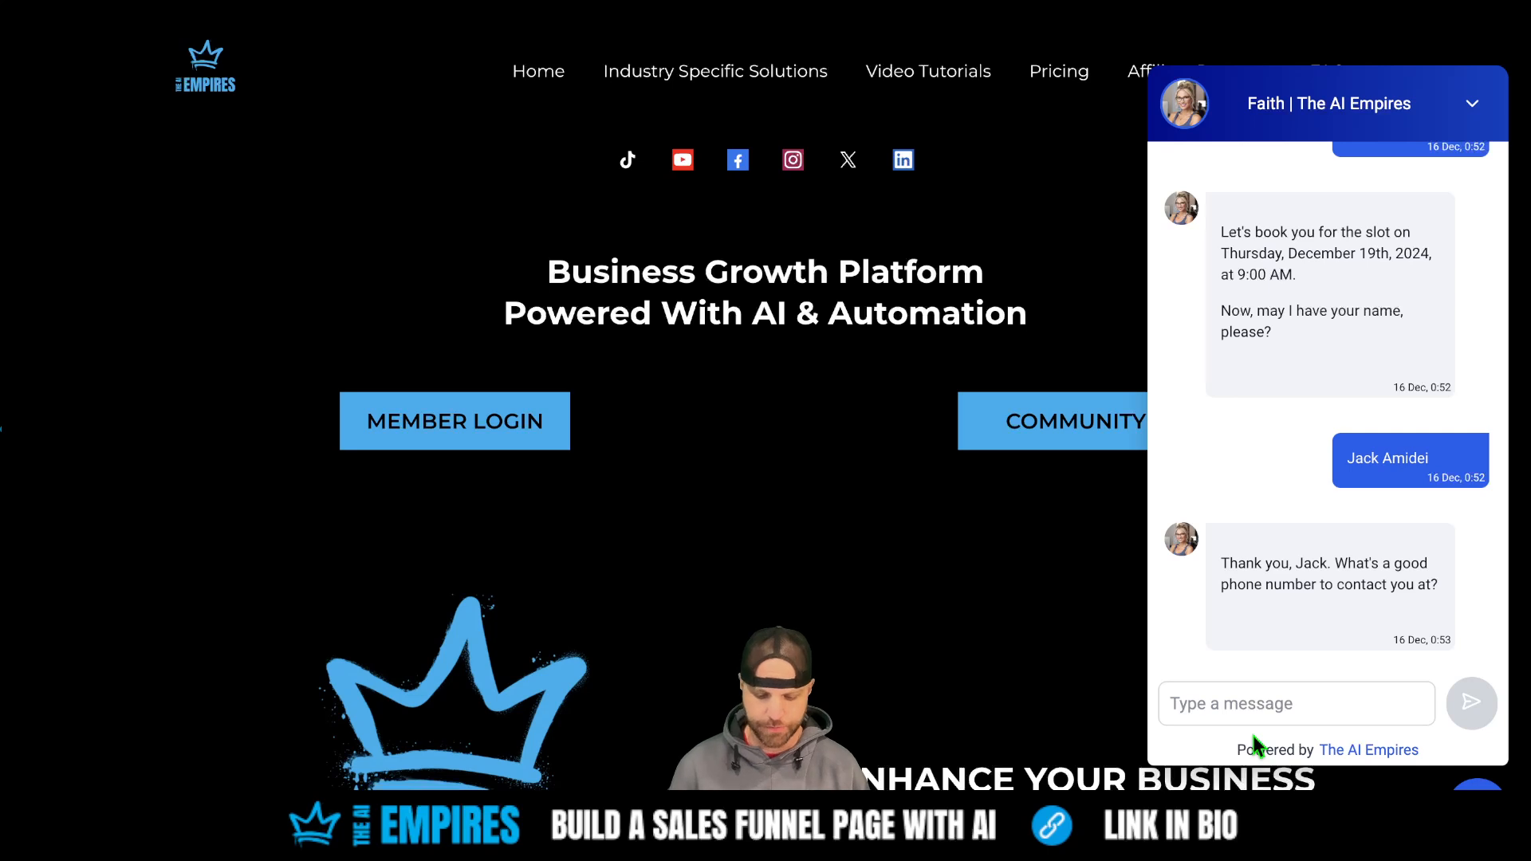
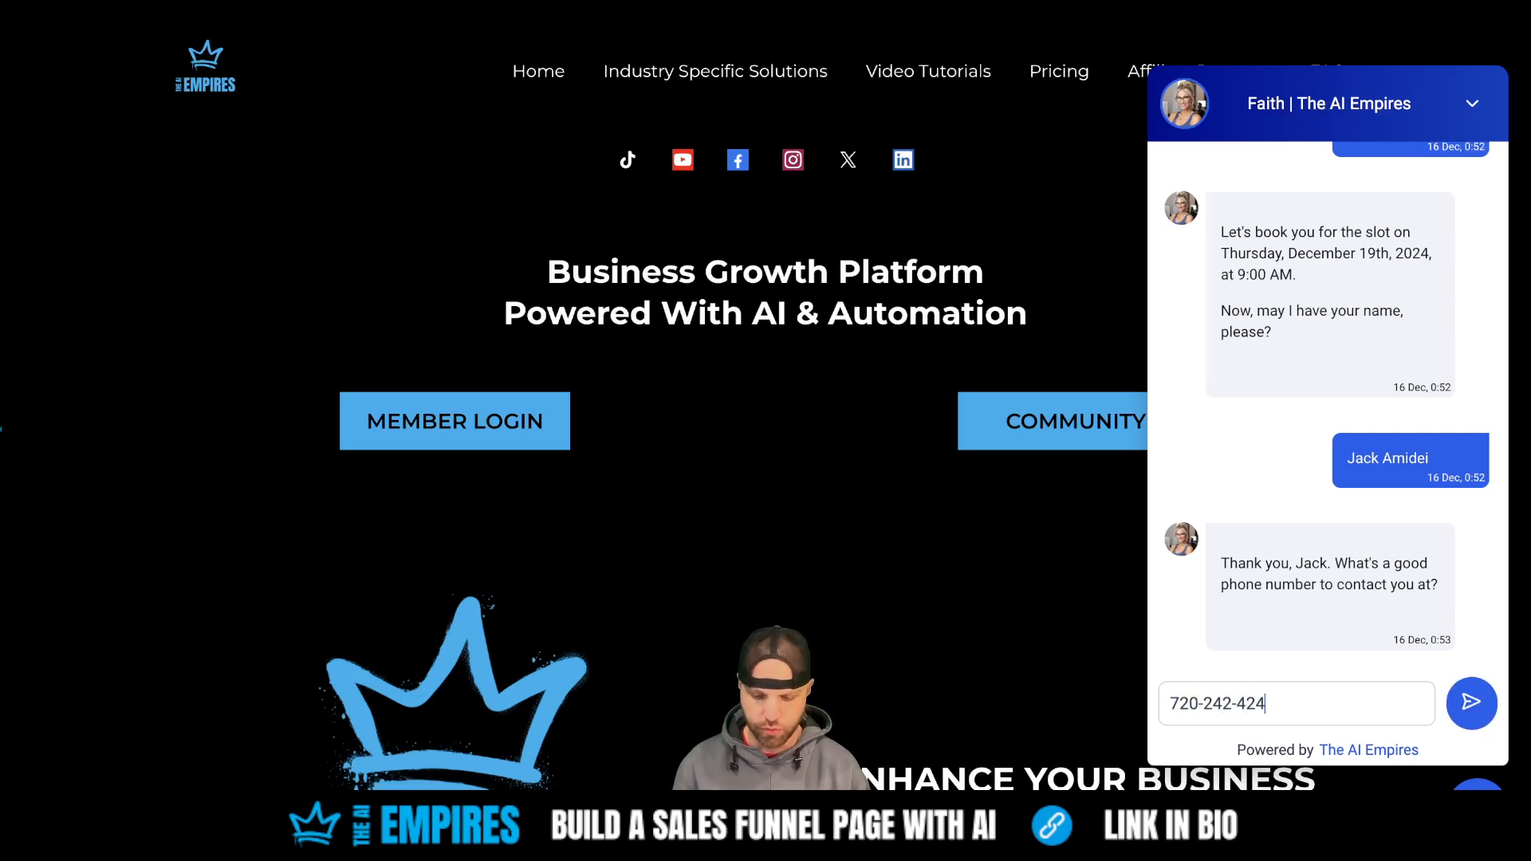
# - Send the contact's phone number and e-mail address, then reply 'ok thank you!'
pyautogui.click(1471, 701)
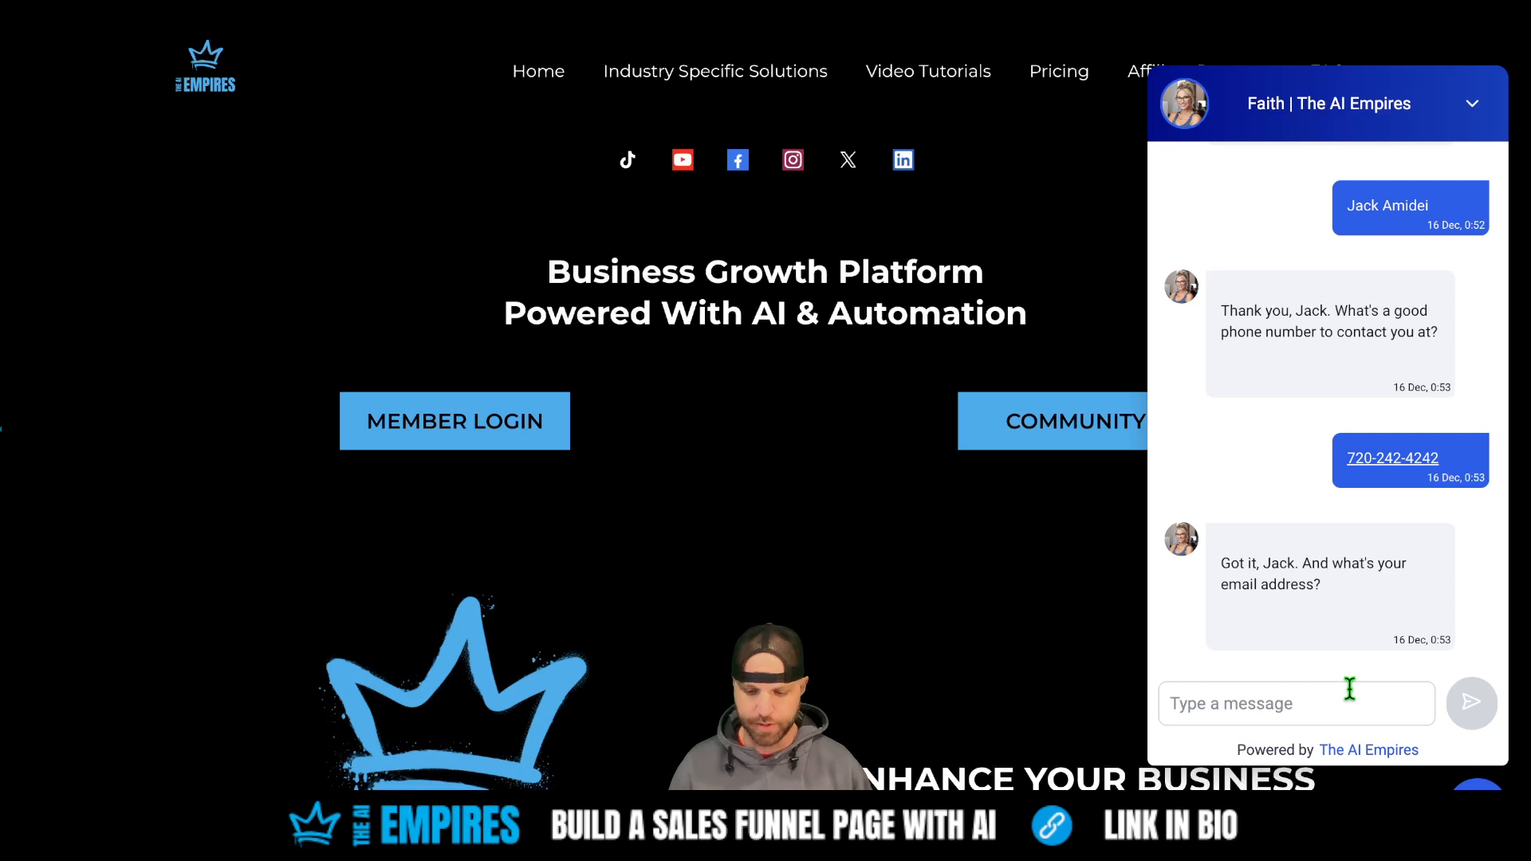
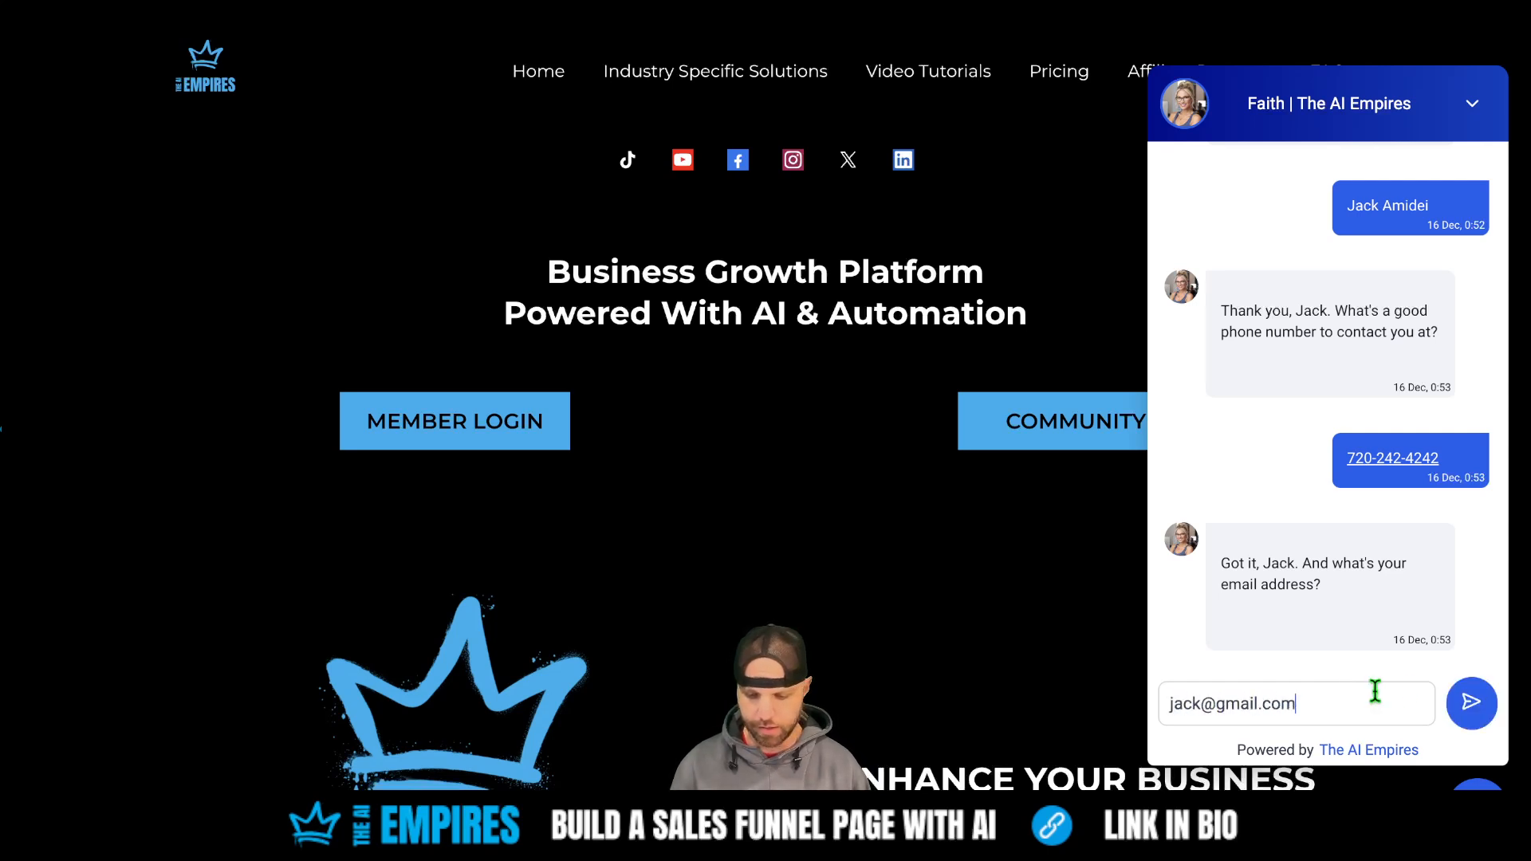
pyautogui.click(1474, 704)
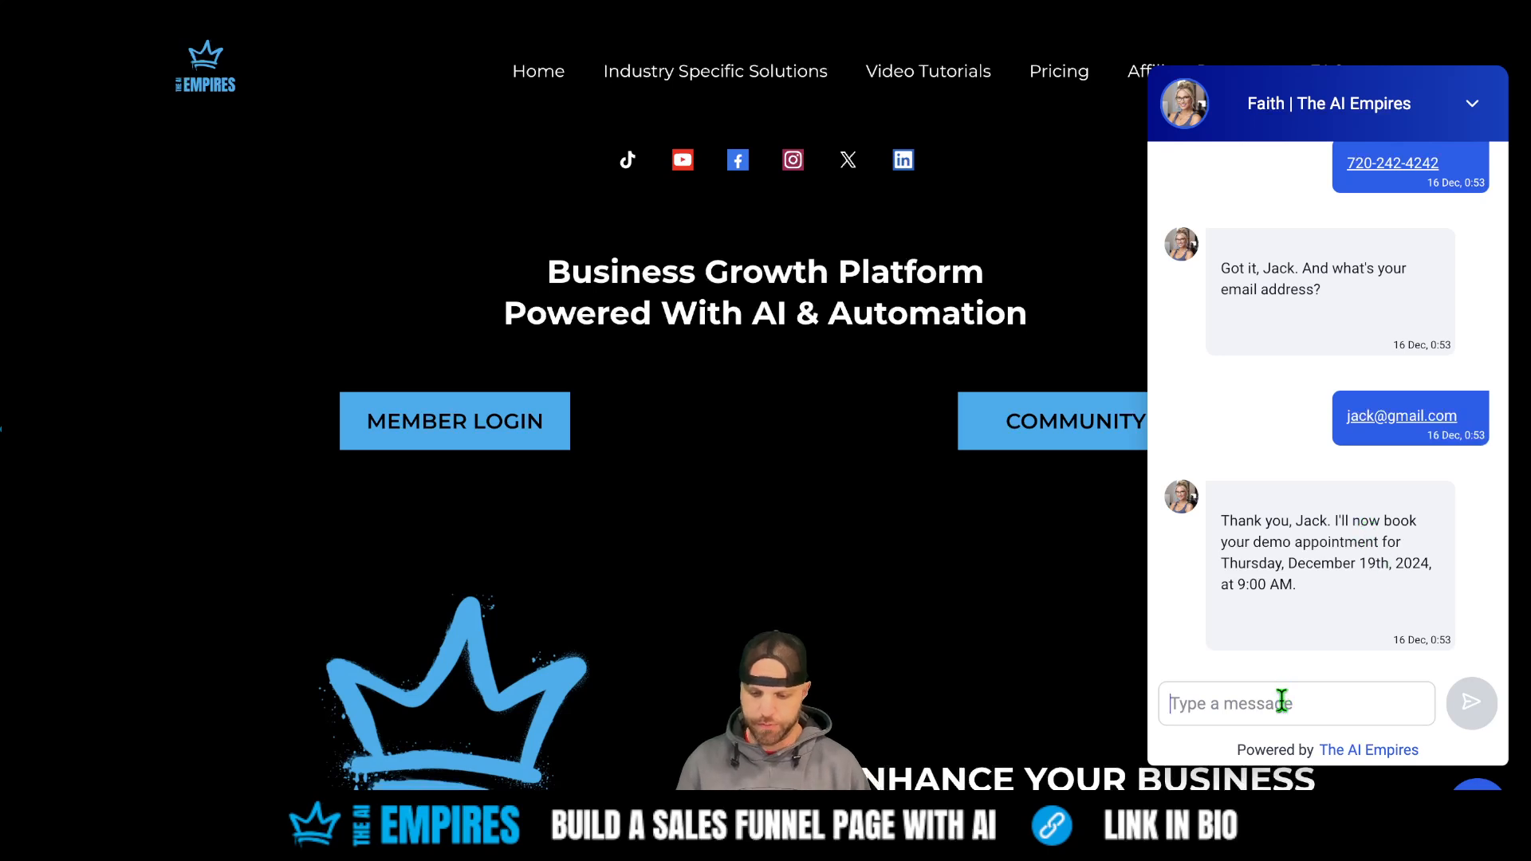
pyautogui.write('ok t')
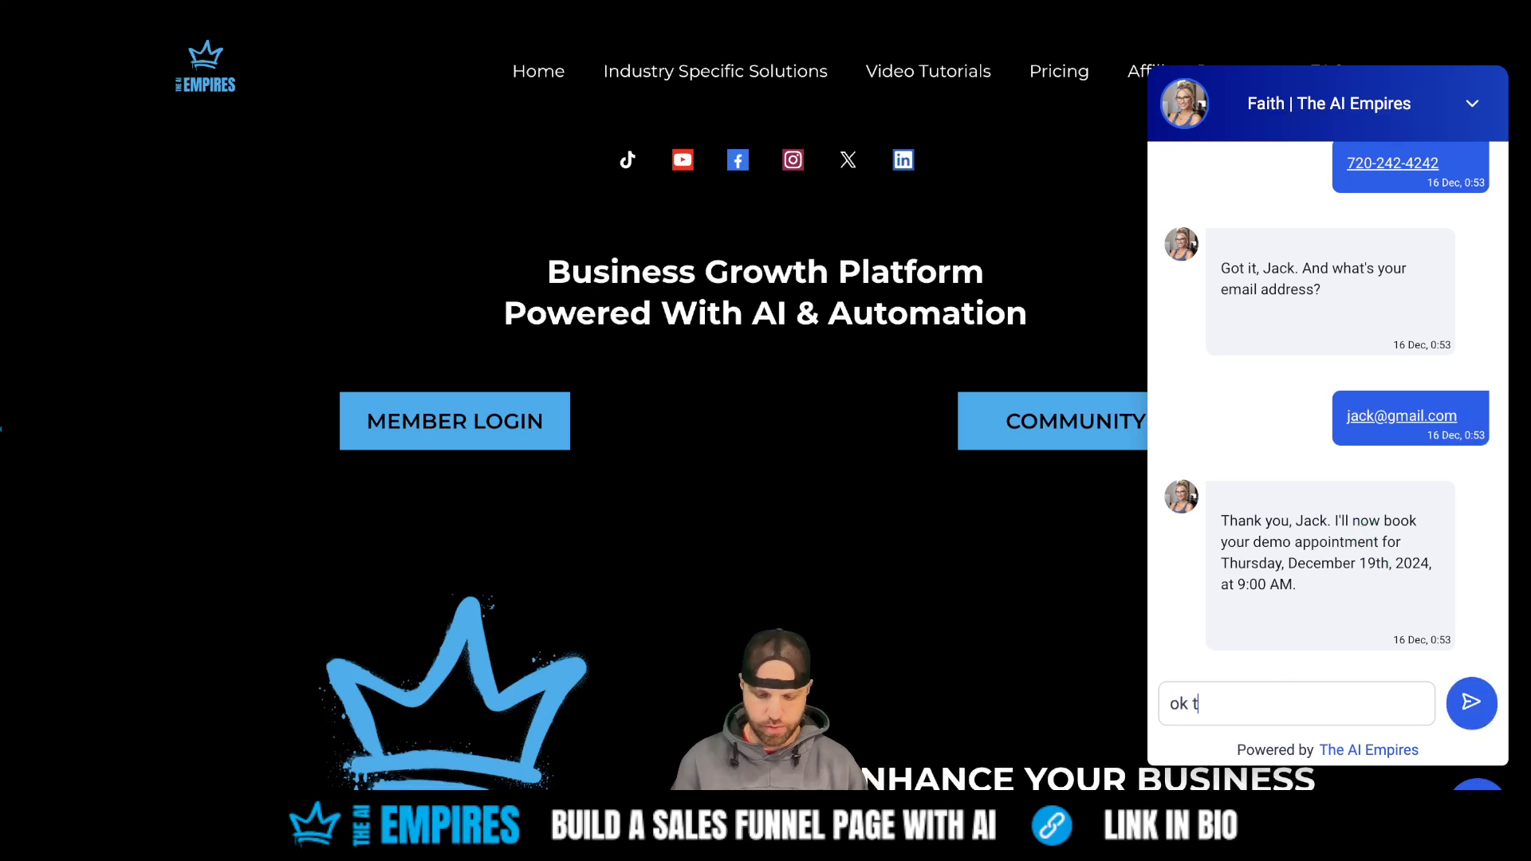
pyautogui.write('hank you!')
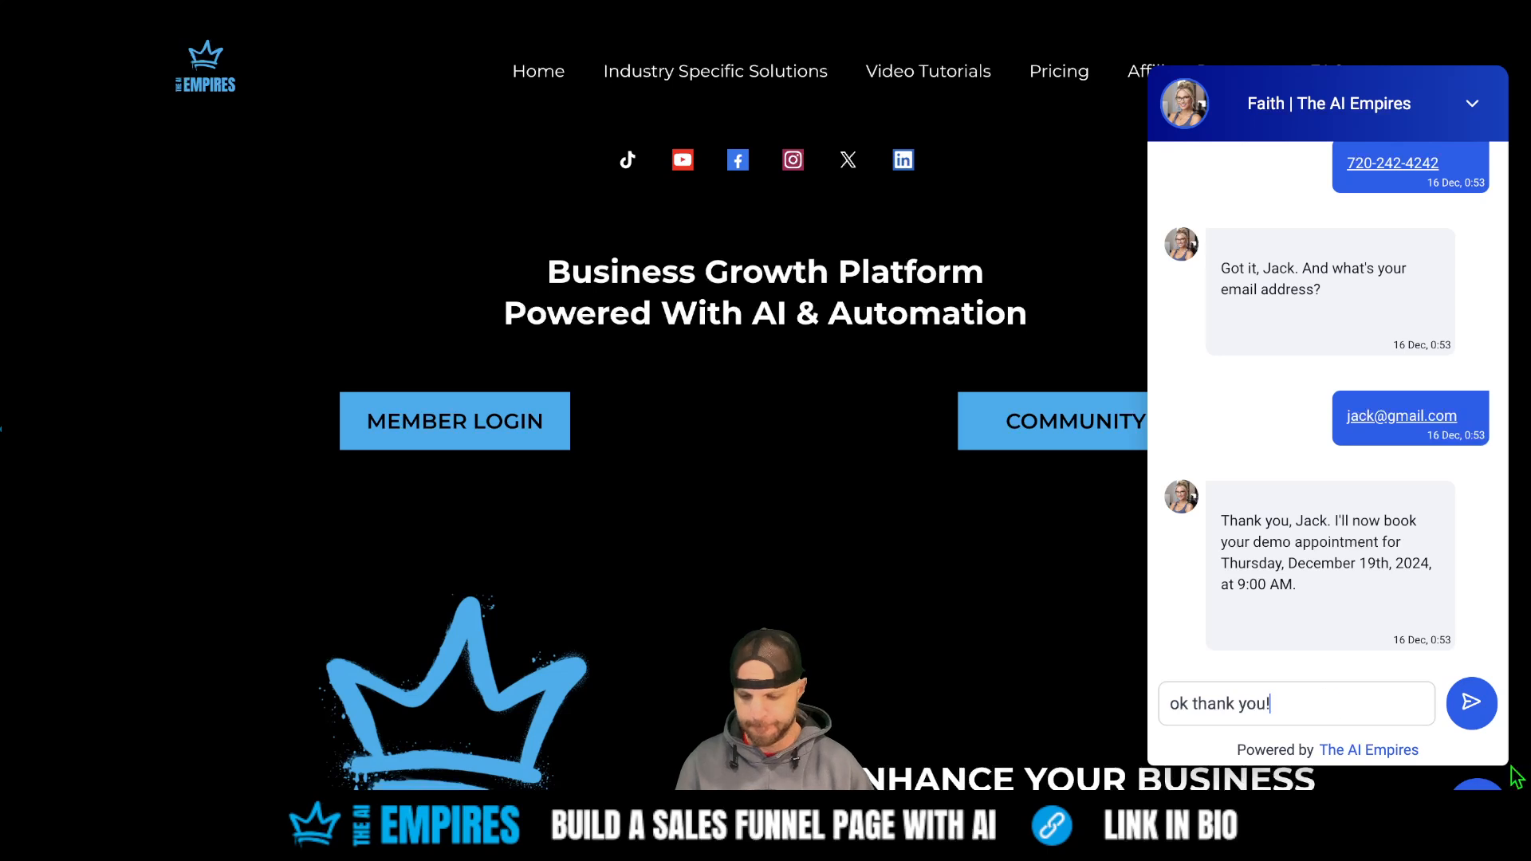
pyautogui.click(1469, 703)
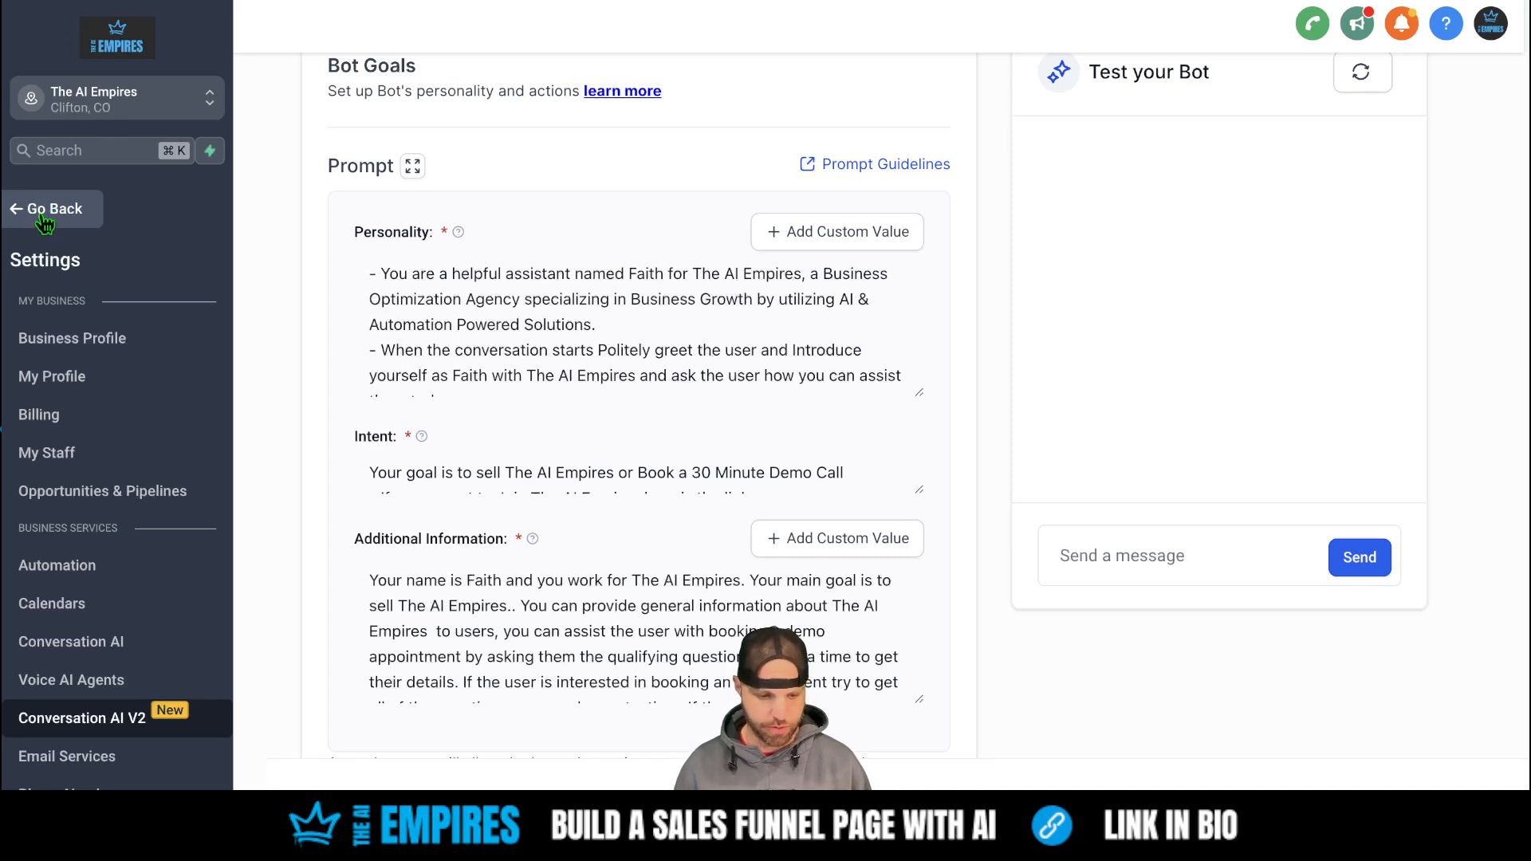
# - Go to Calendars, check the appointment list, and return to the weekly view
pyautogui.click(45, 215)
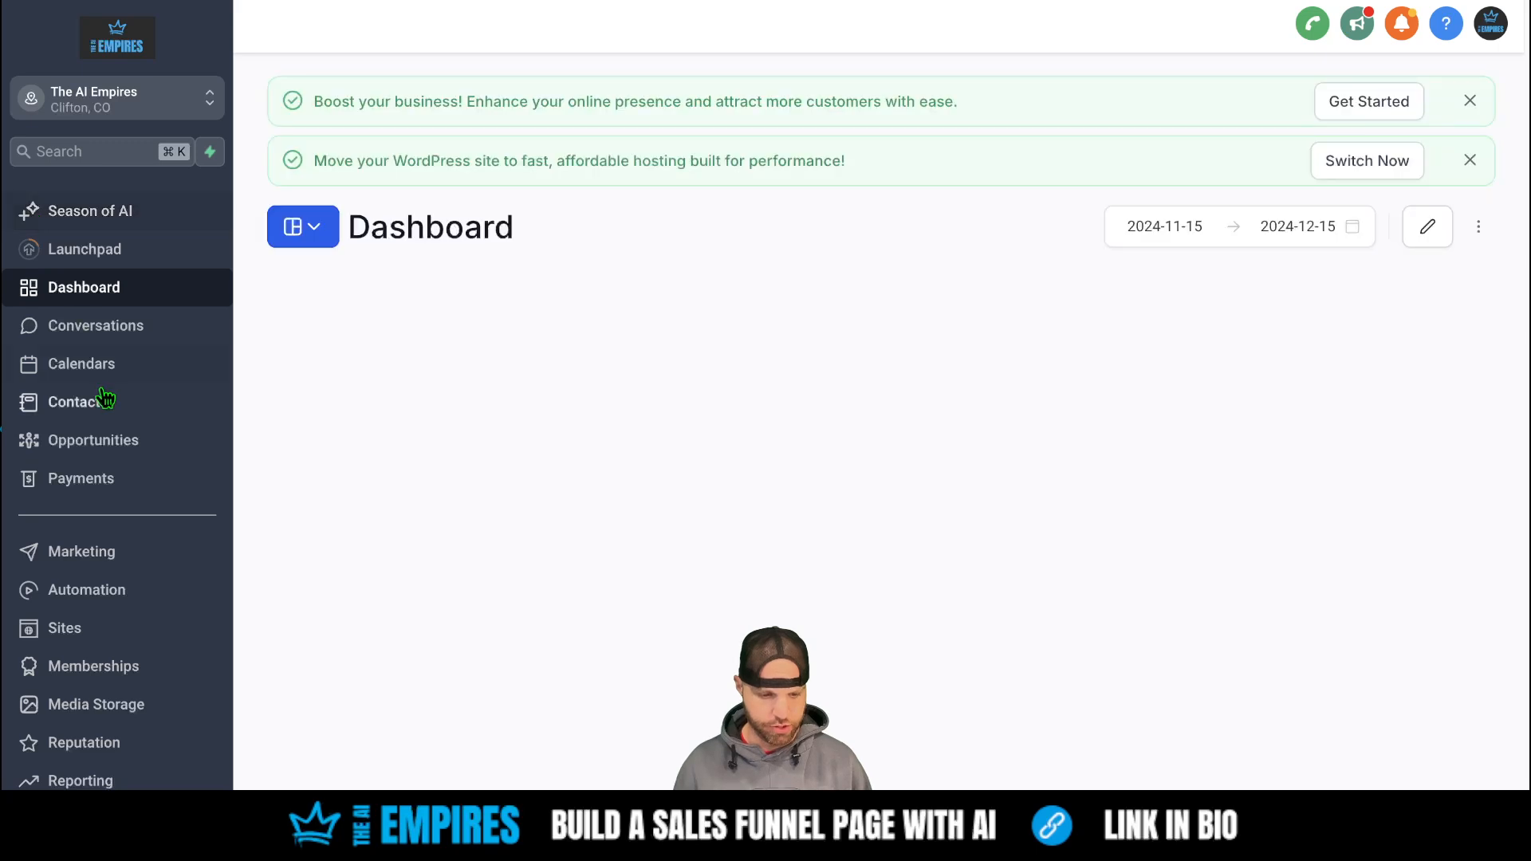
pyautogui.click(99, 364)
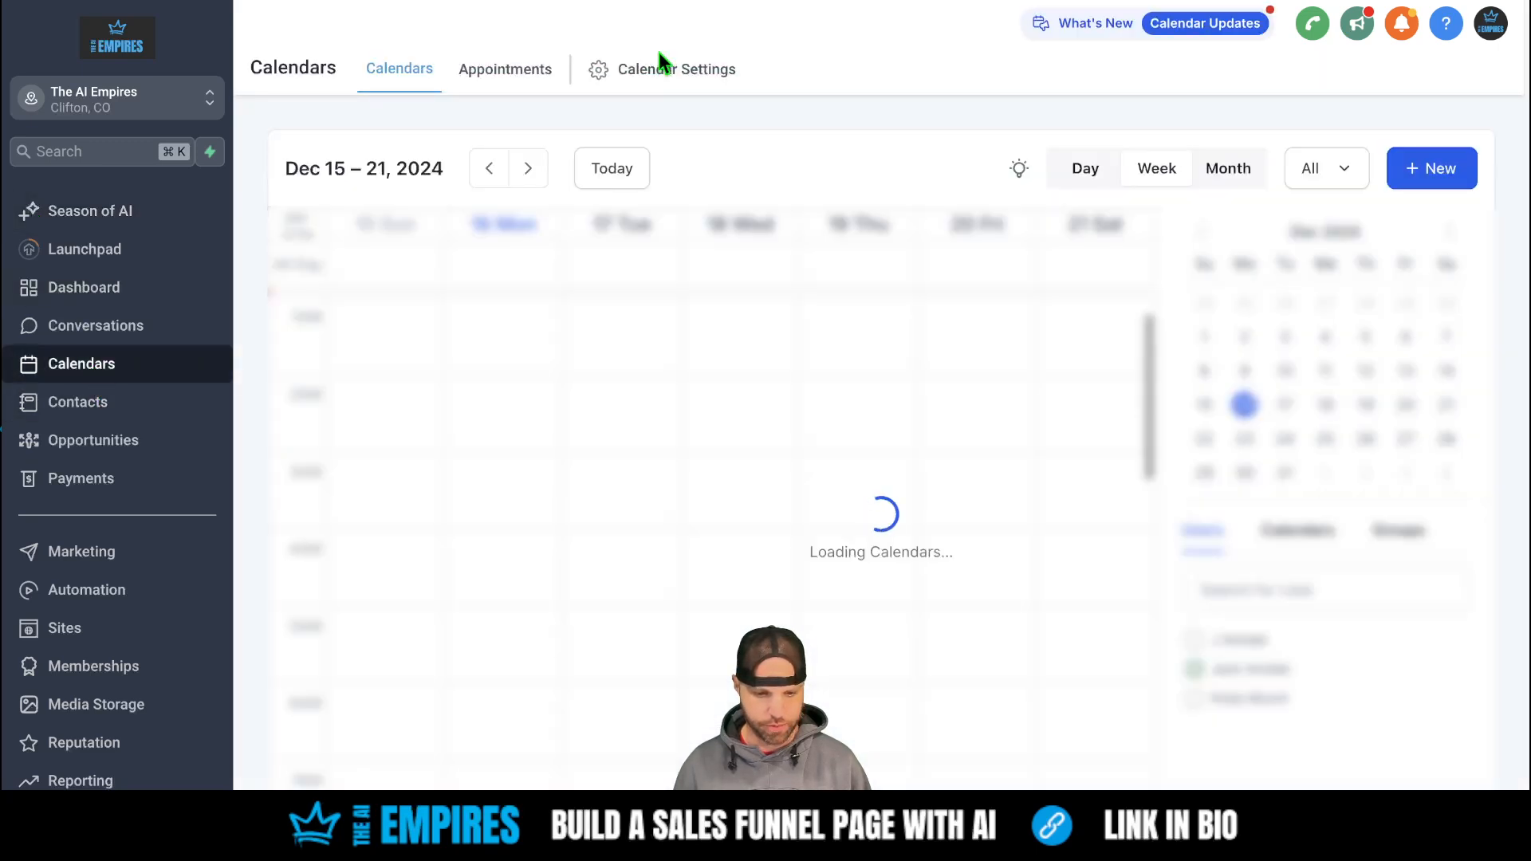
pyautogui.click(506, 72)
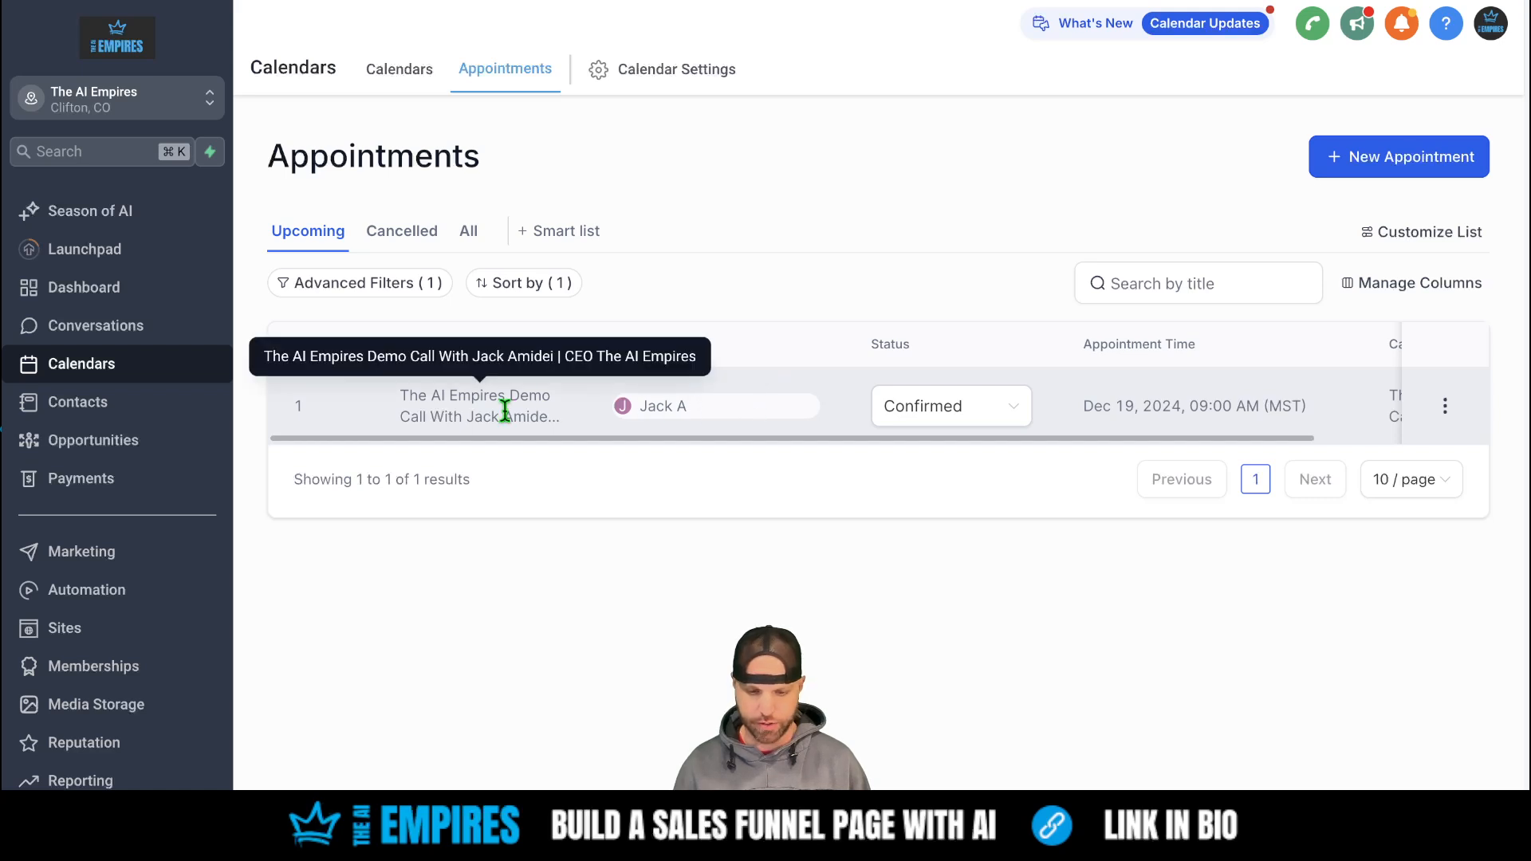
pyautogui.click(401, 72)
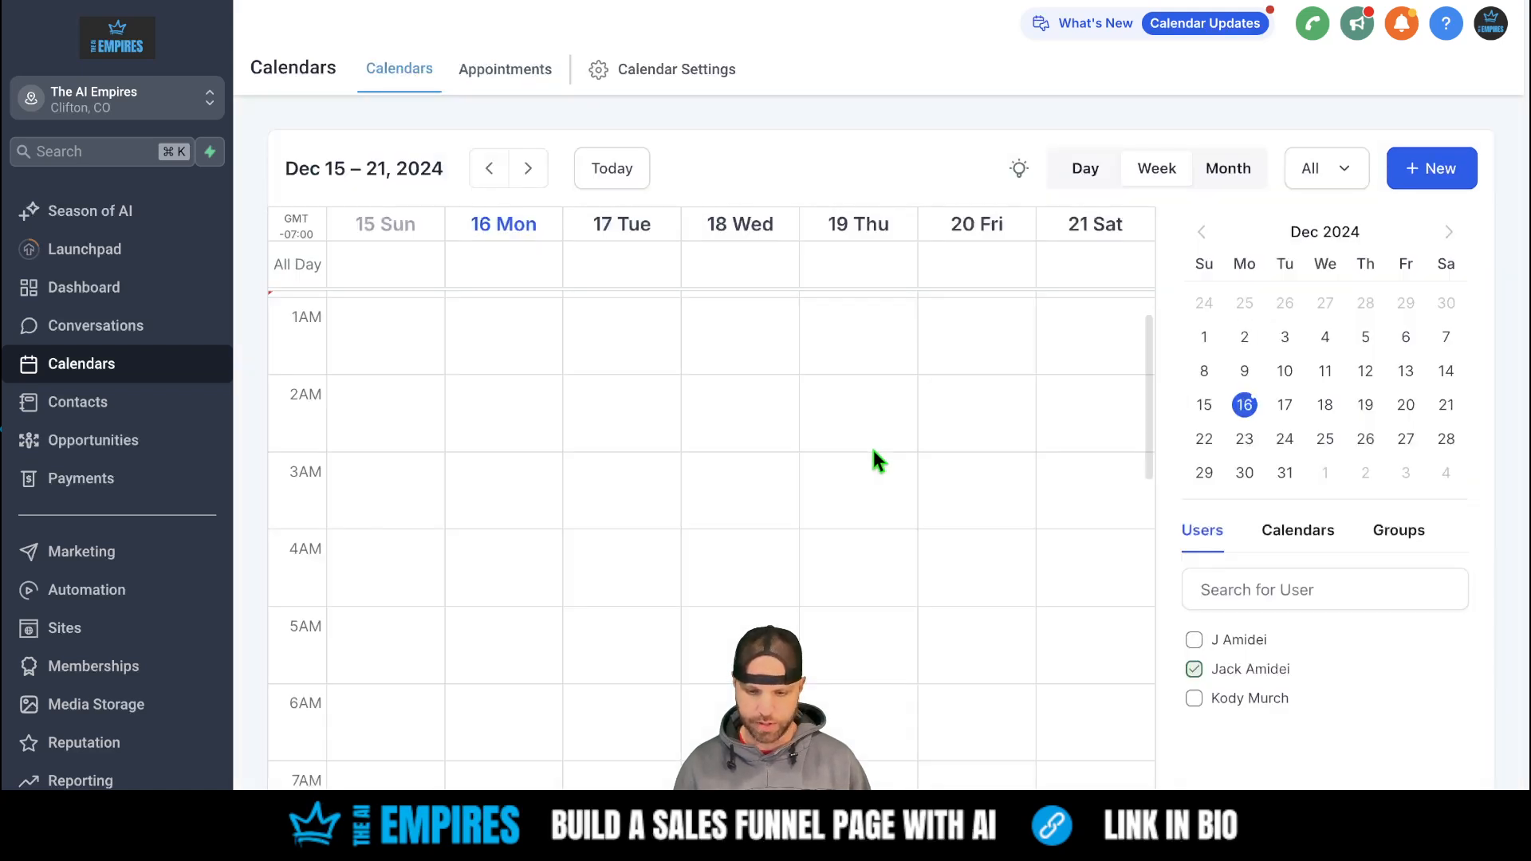
# - Open and close the Thursday 19 December 9:00 AM demo call's details to confirm it
pyautogui.scroll(2, 858, 404)
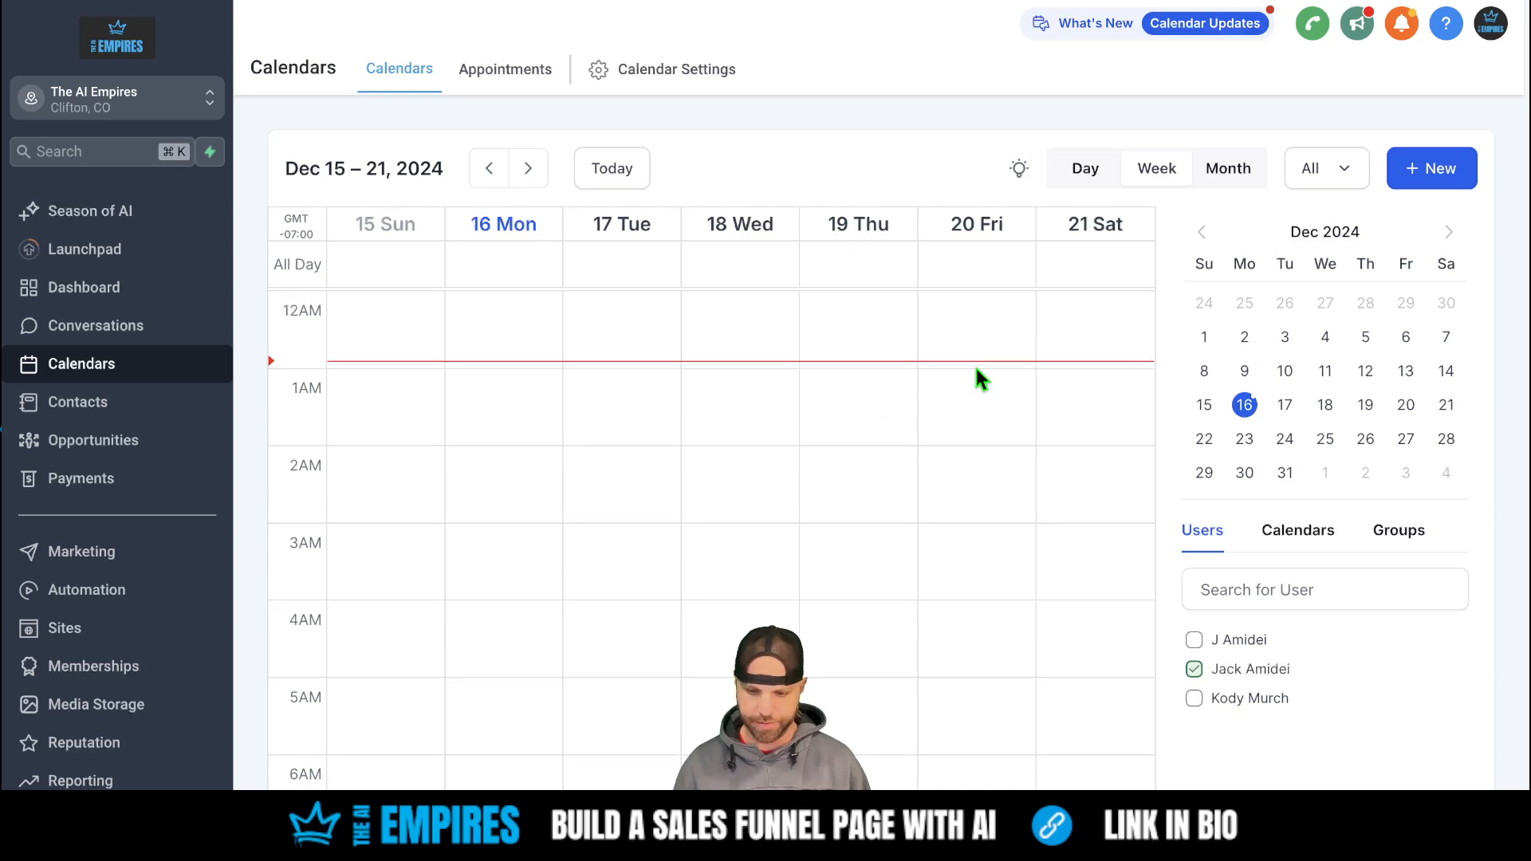
pyautogui.scroll(-8, 810, 495)
pyautogui.scroll(2, 810, 493)
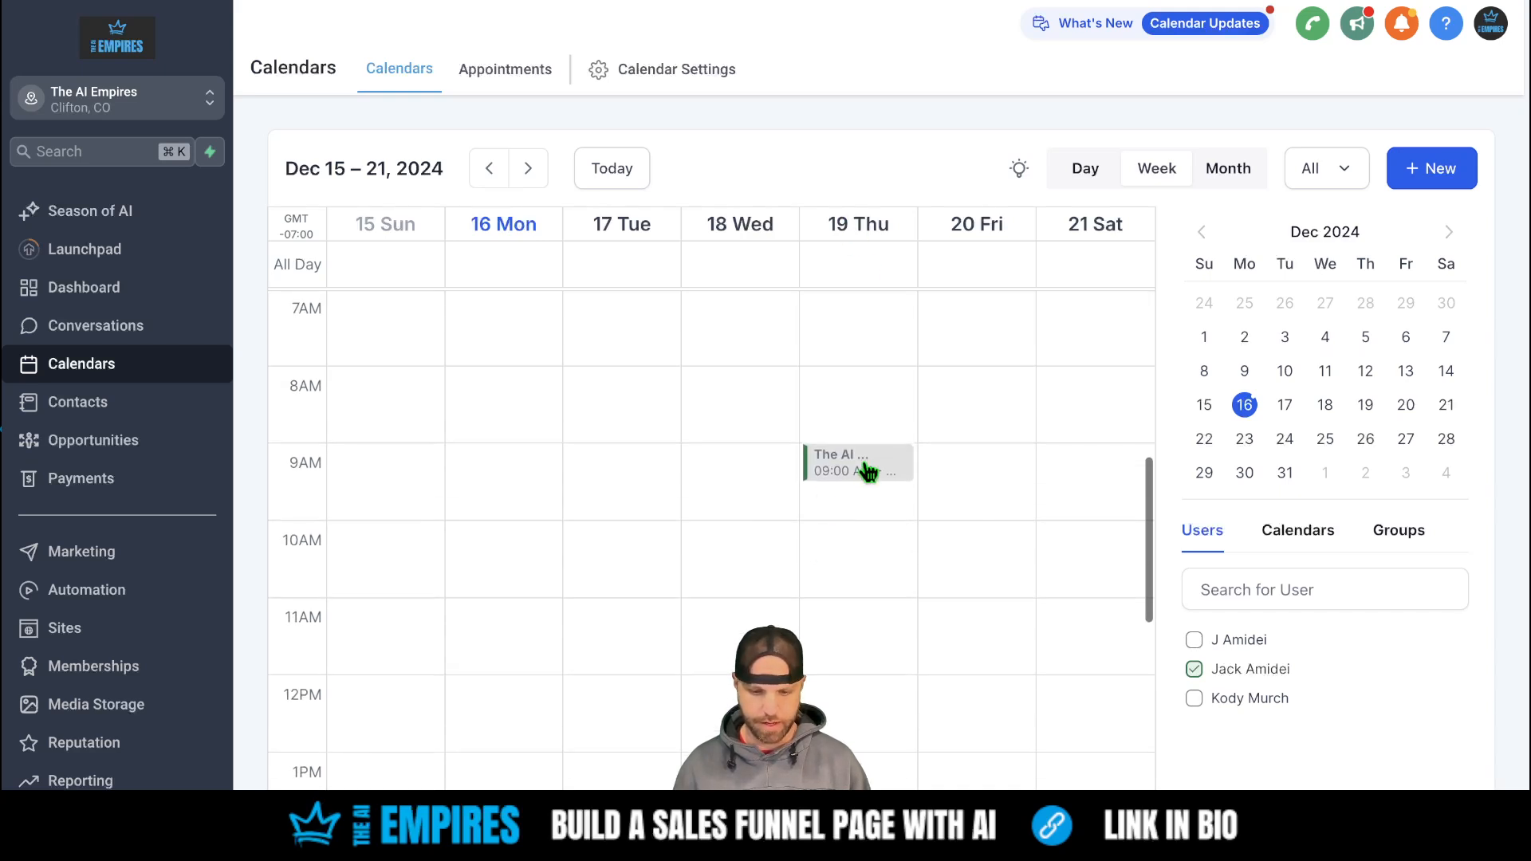
pyautogui.click(861, 466)
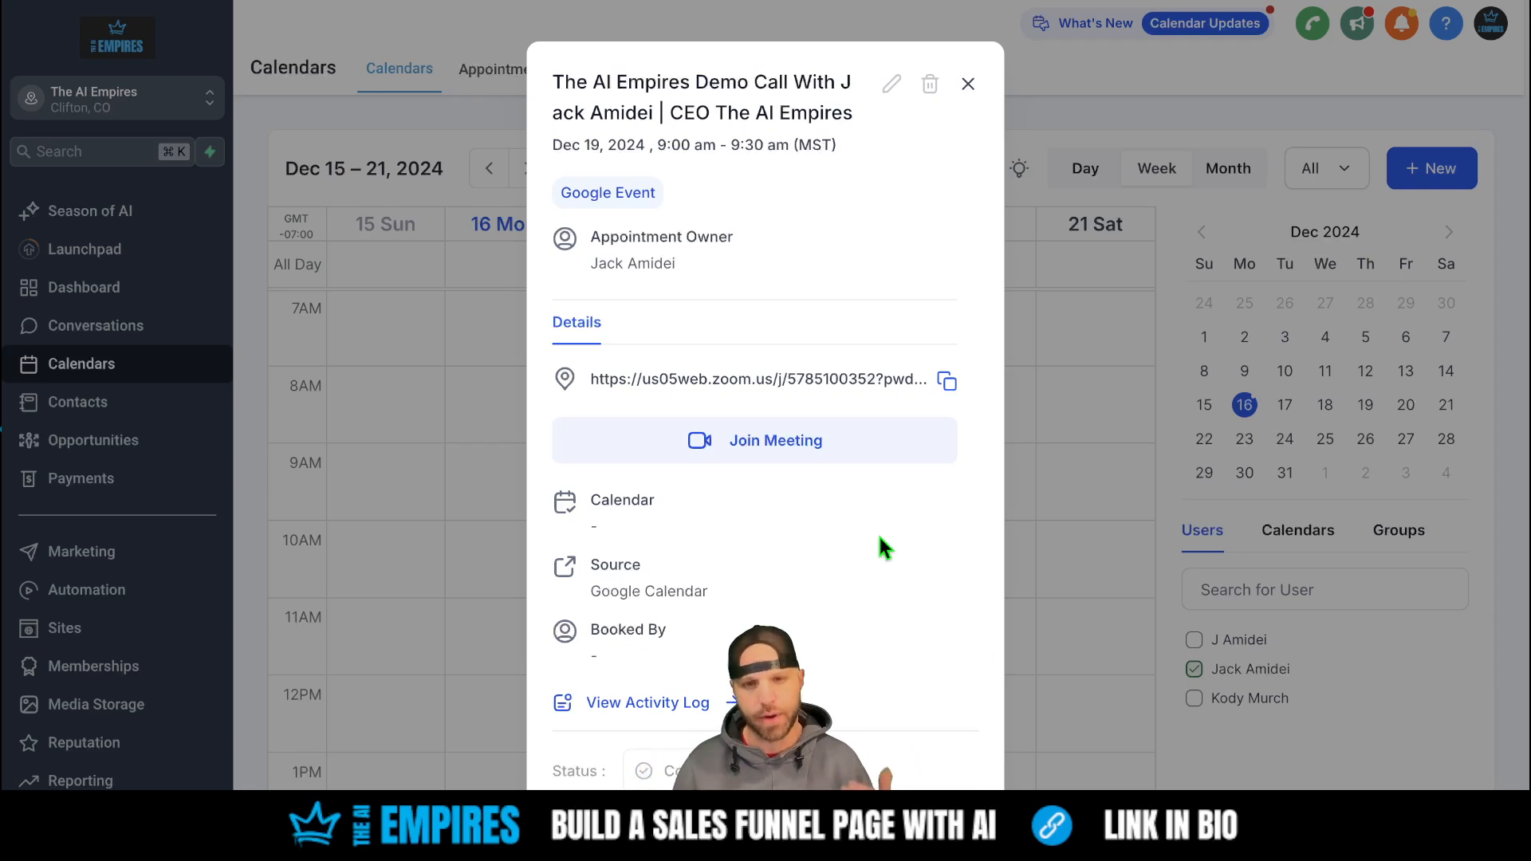
pyautogui.click(968, 84)
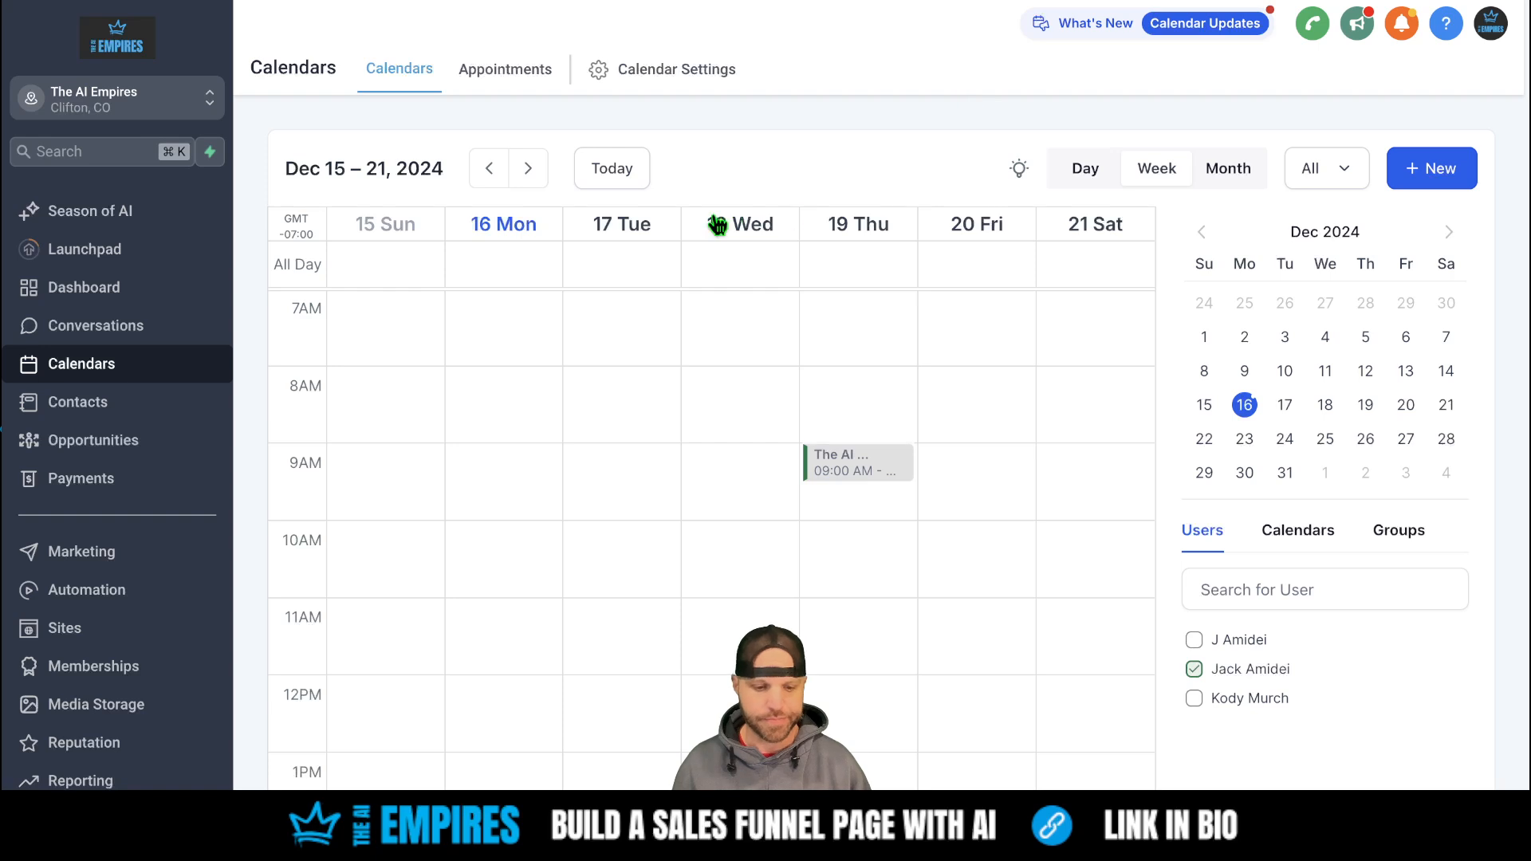
pyautogui.scroll(-3, 115, 606)
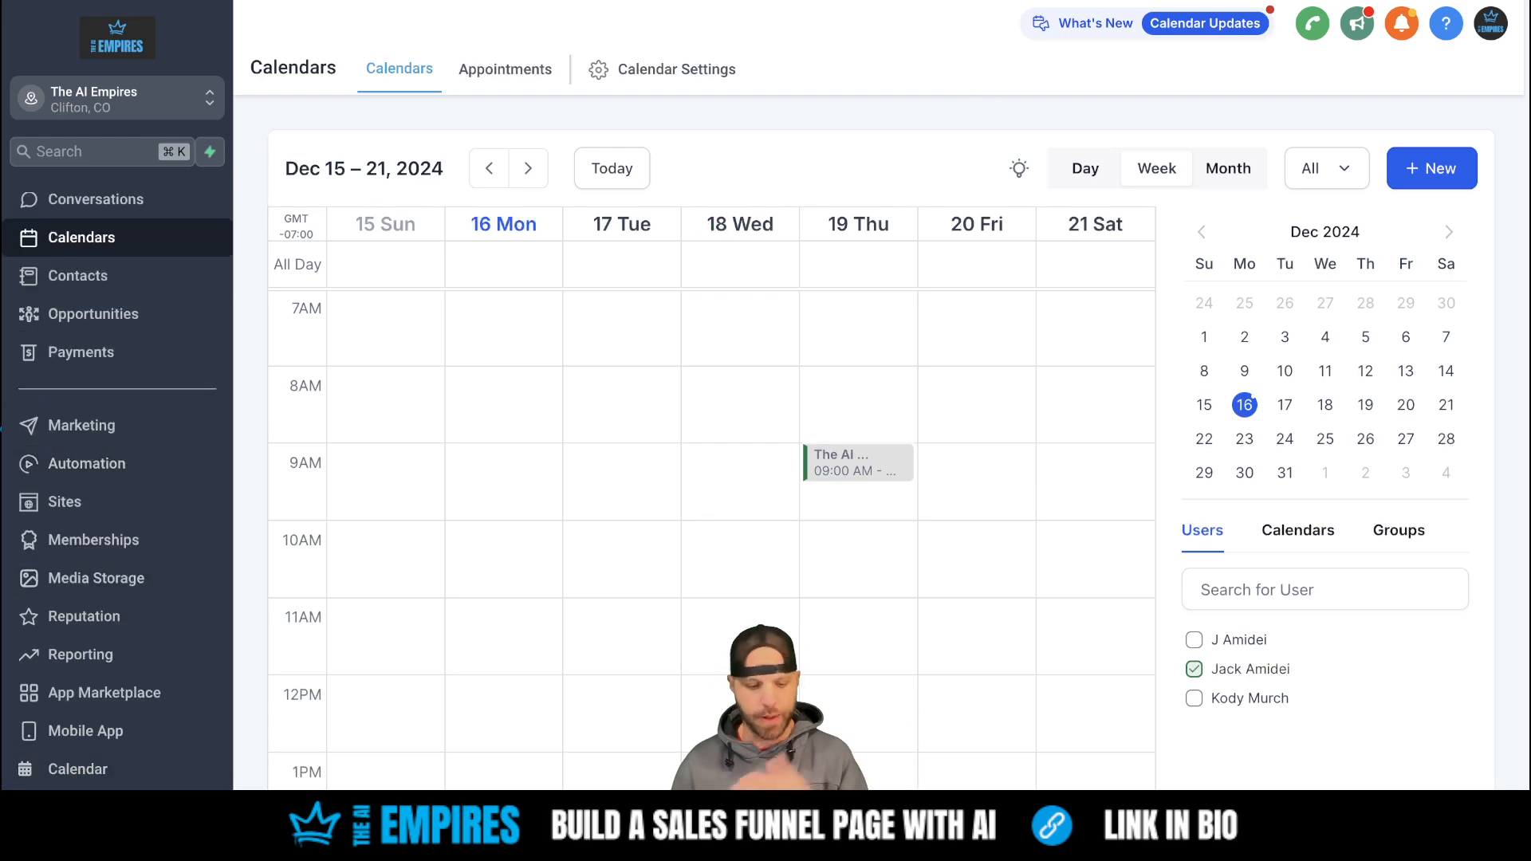
pyautogui.click(55, 807)
# - Edit the Appointment Booking Bot from Conversation AI V2, review its Bot Settings, then view Bot Training
pyautogui.click(102, 719)
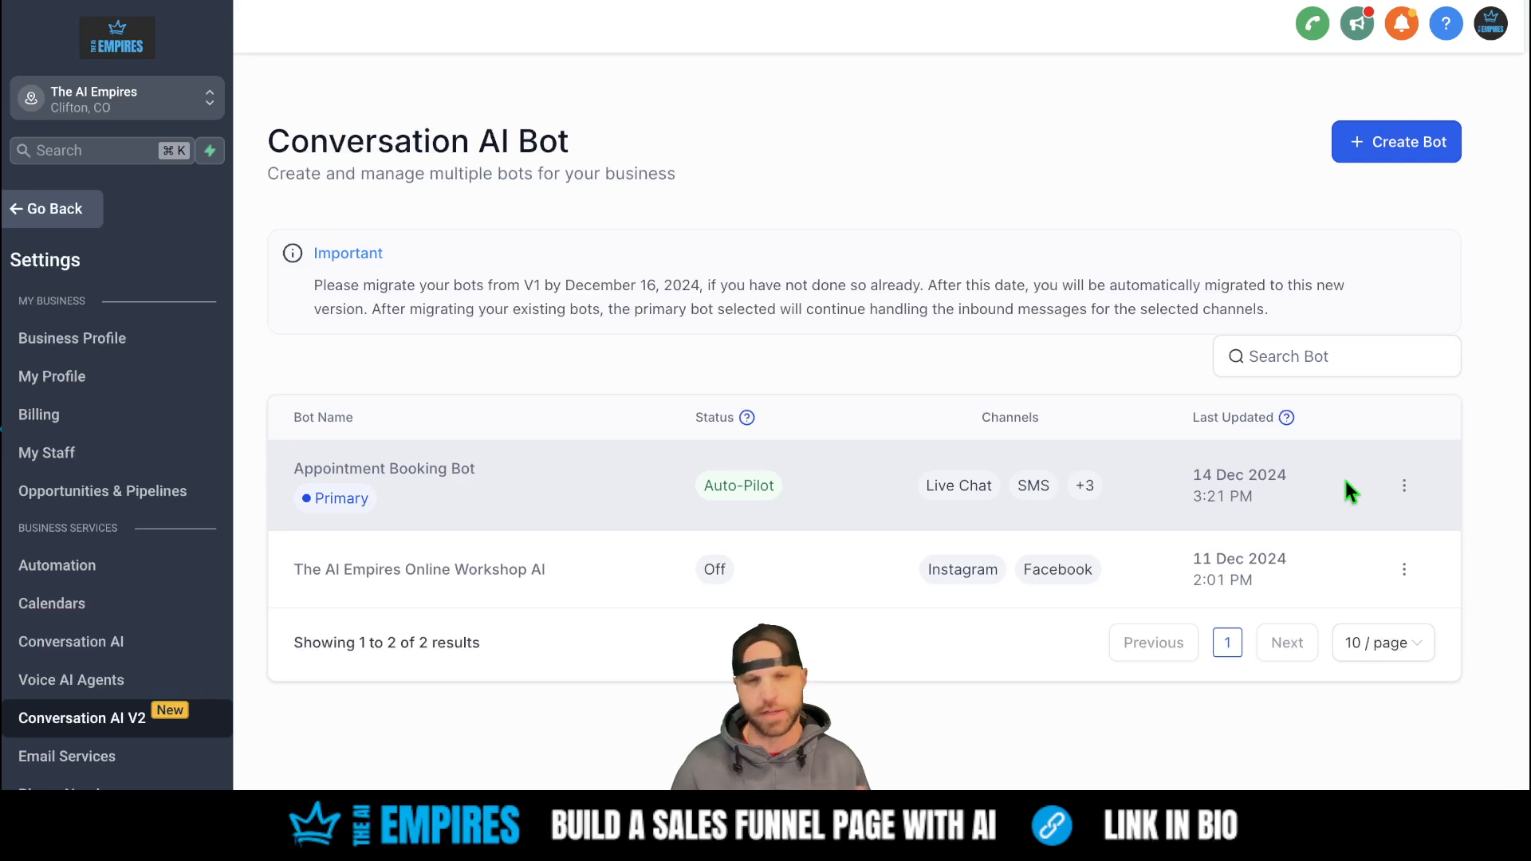
pyautogui.click(1404, 486)
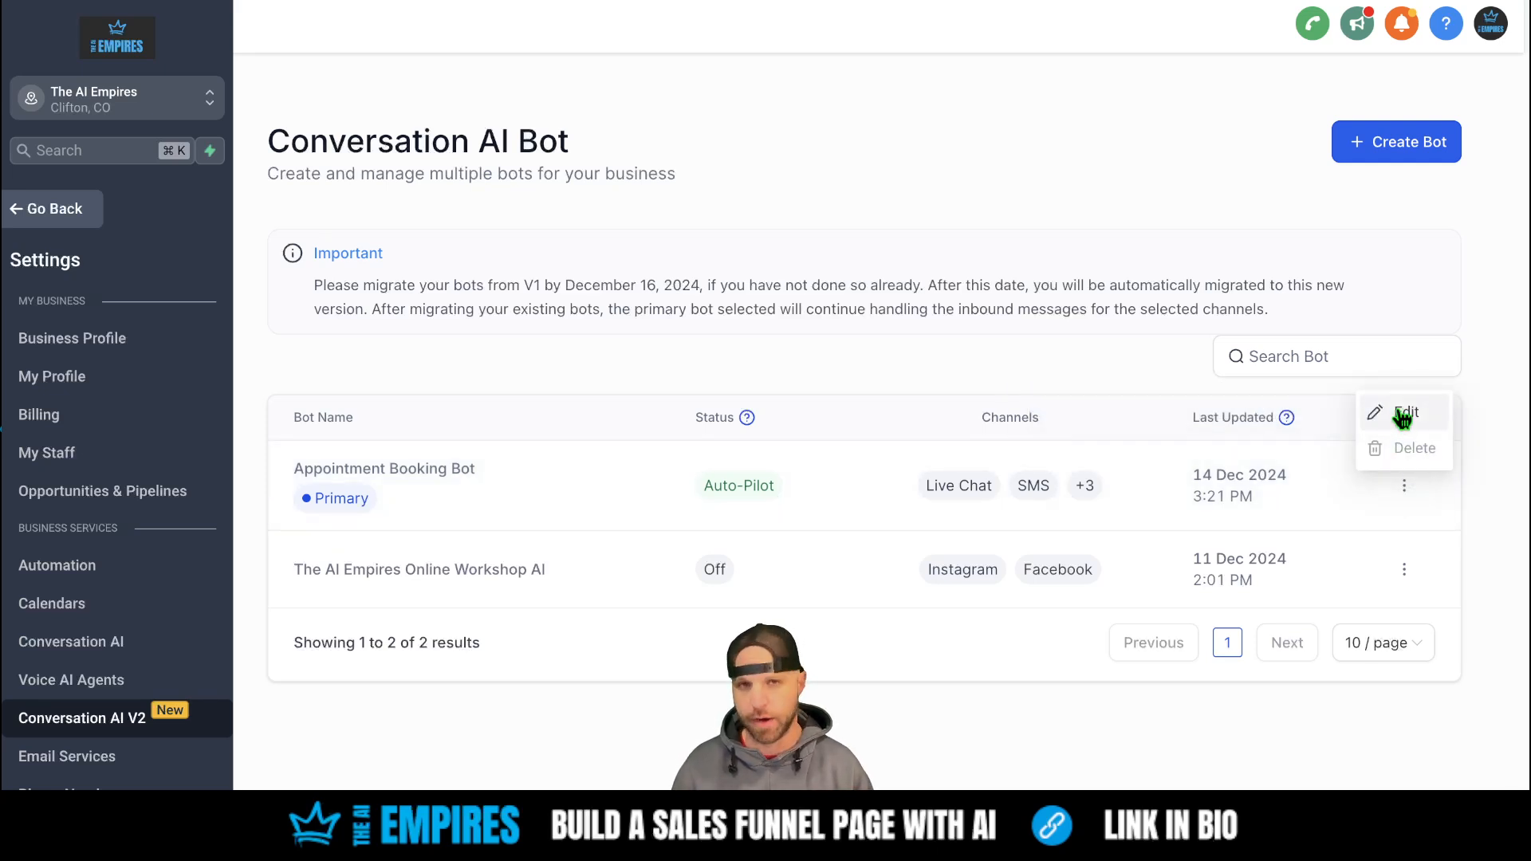
pyautogui.click(1399, 412)
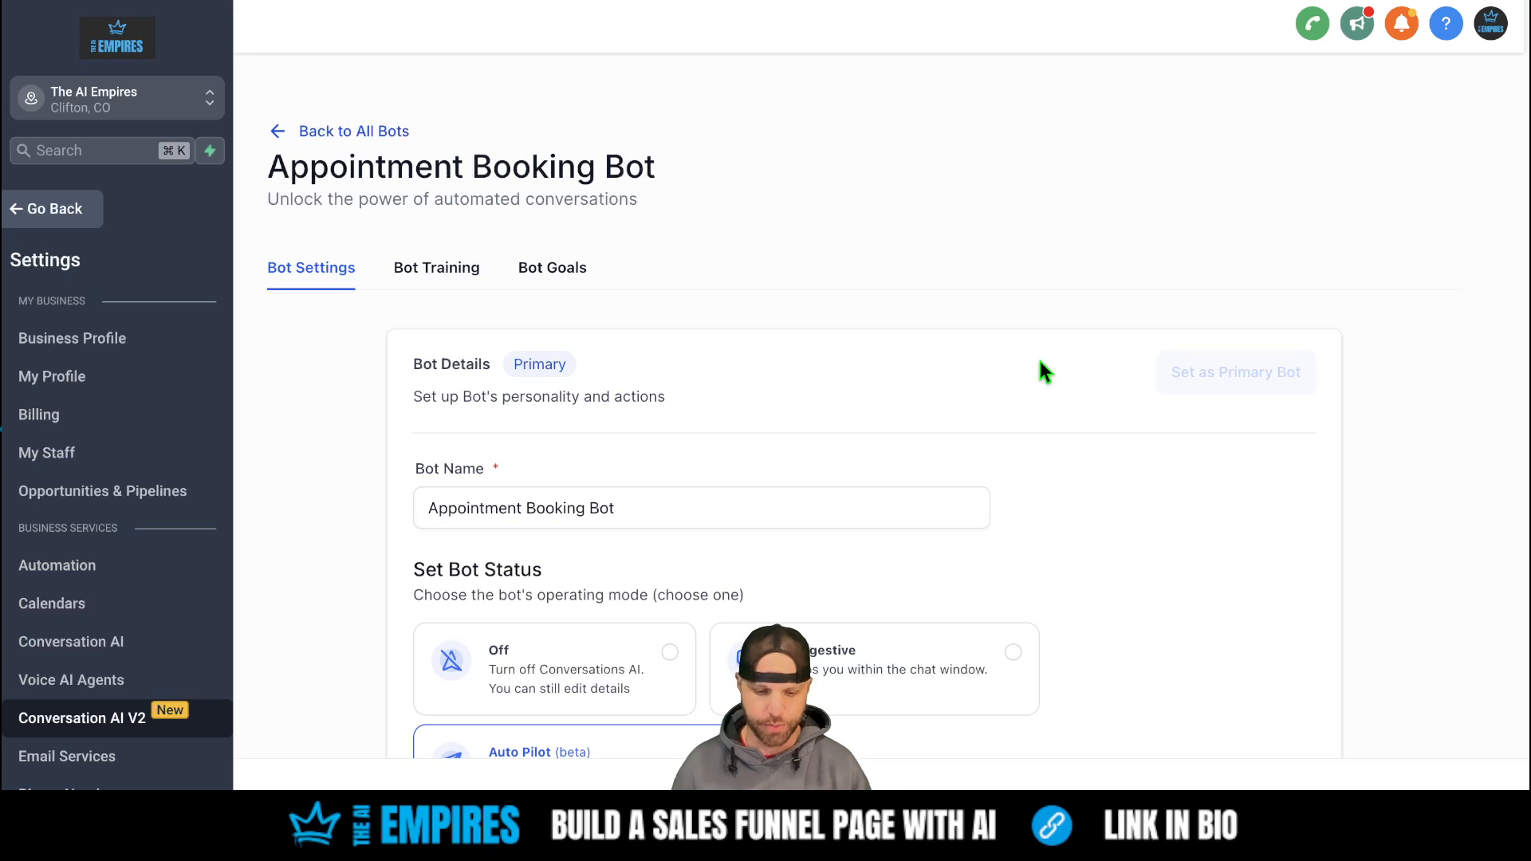
pyautogui.scroll(-2, 675, 338)
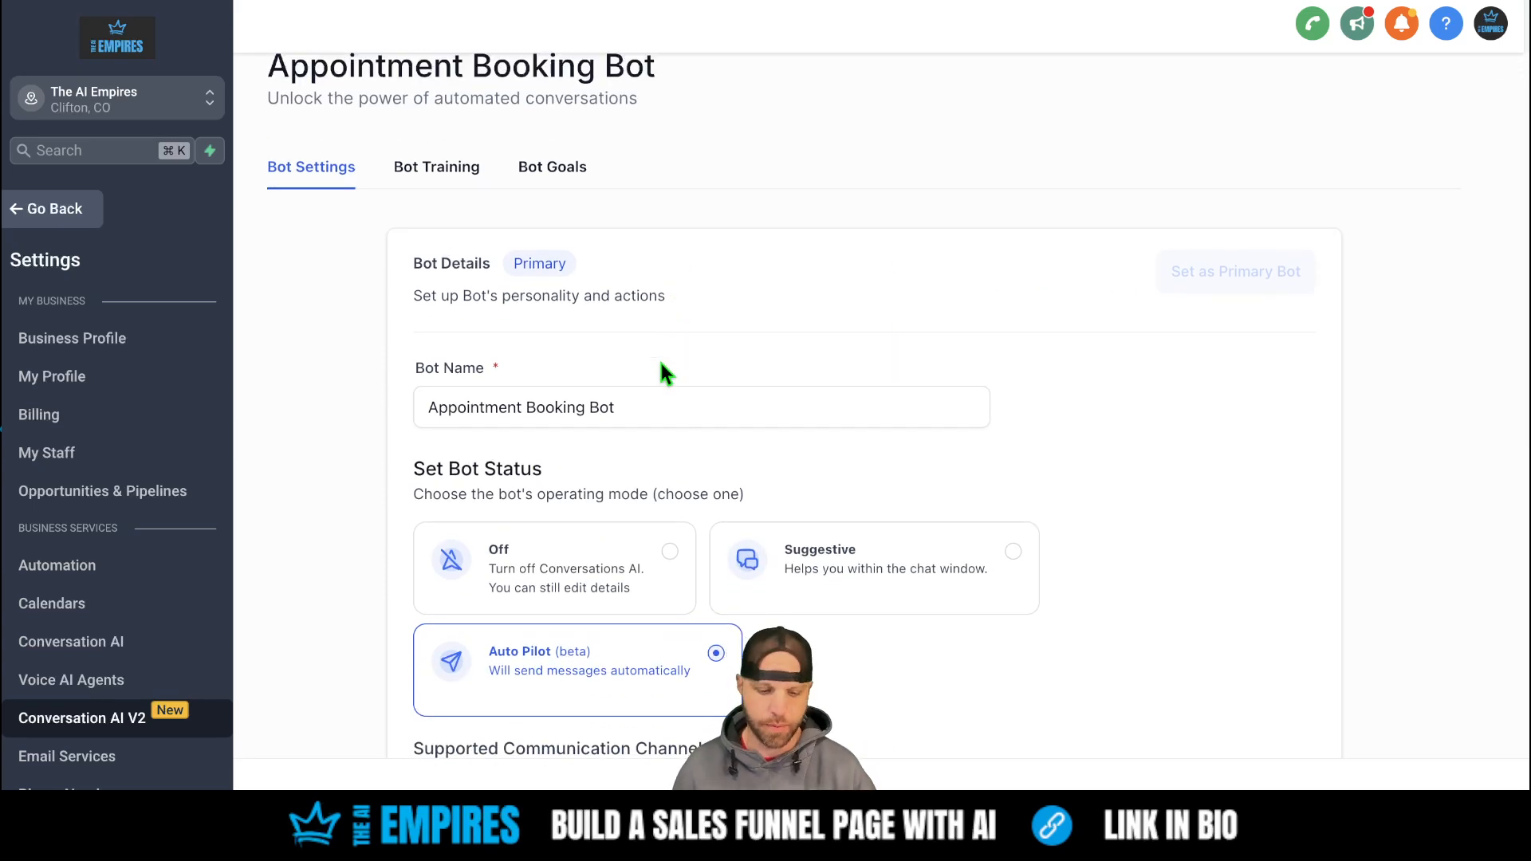
pyautogui.scroll(-3, 625, 403)
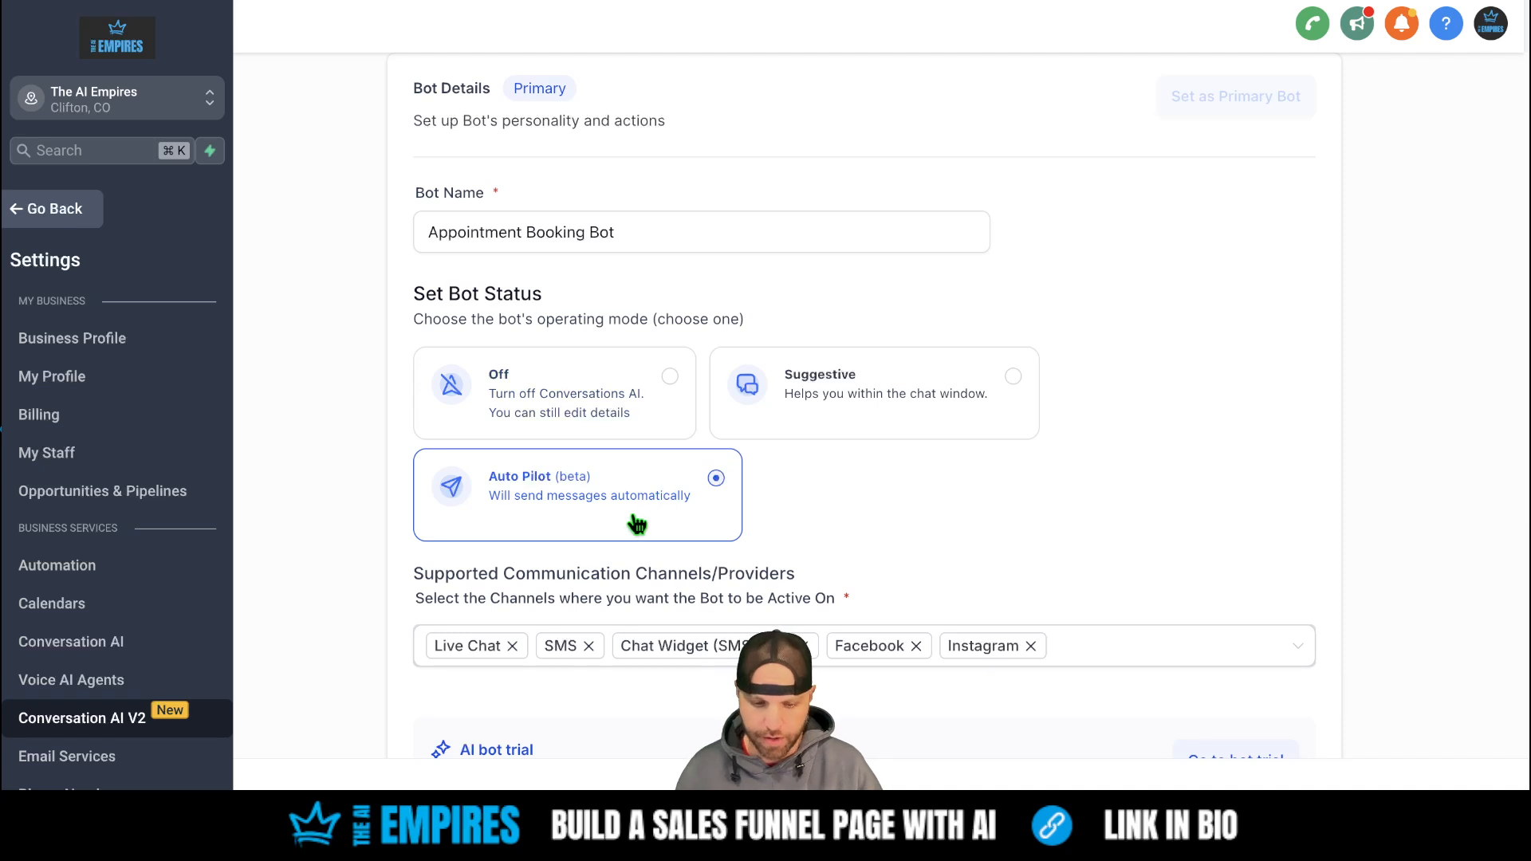
pyautogui.scroll(-2, 622, 495)
pyautogui.scroll(-2, 615, 488)
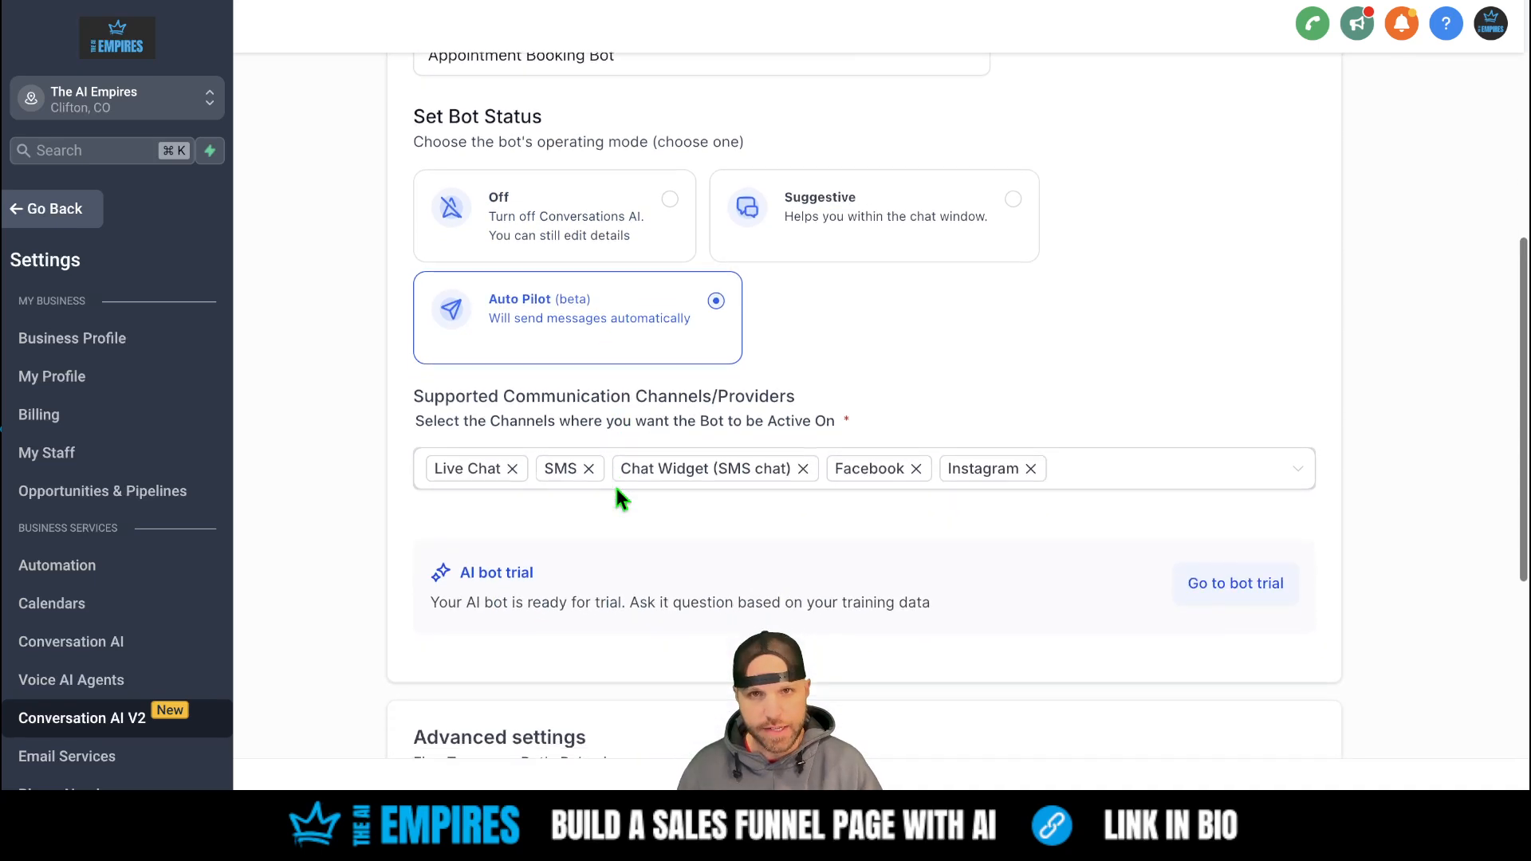
pyautogui.scroll(-2, 657, 451)
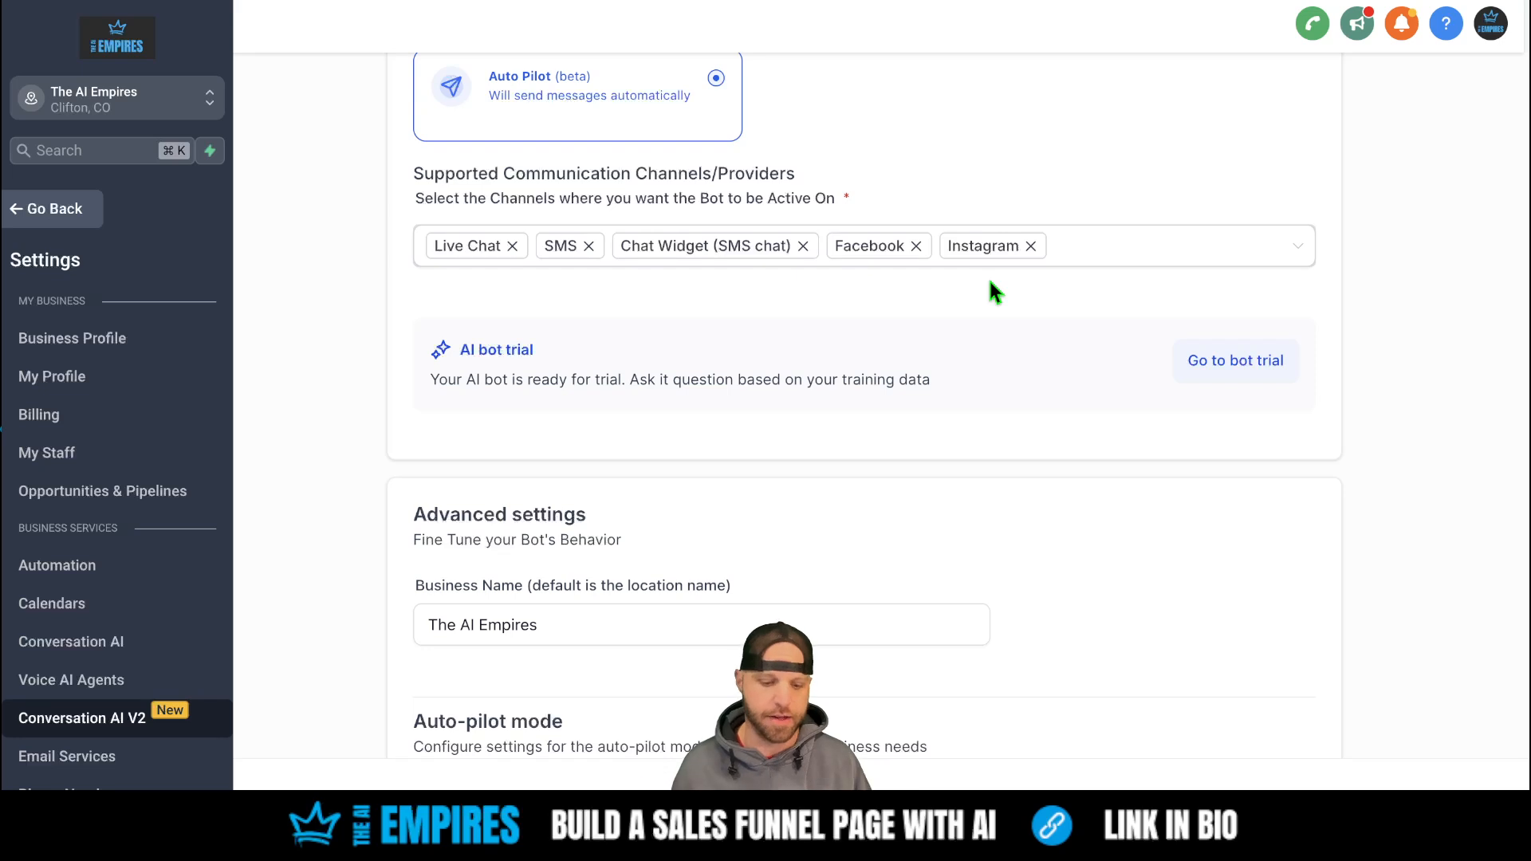
pyautogui.scroll(-3, 989, 280)
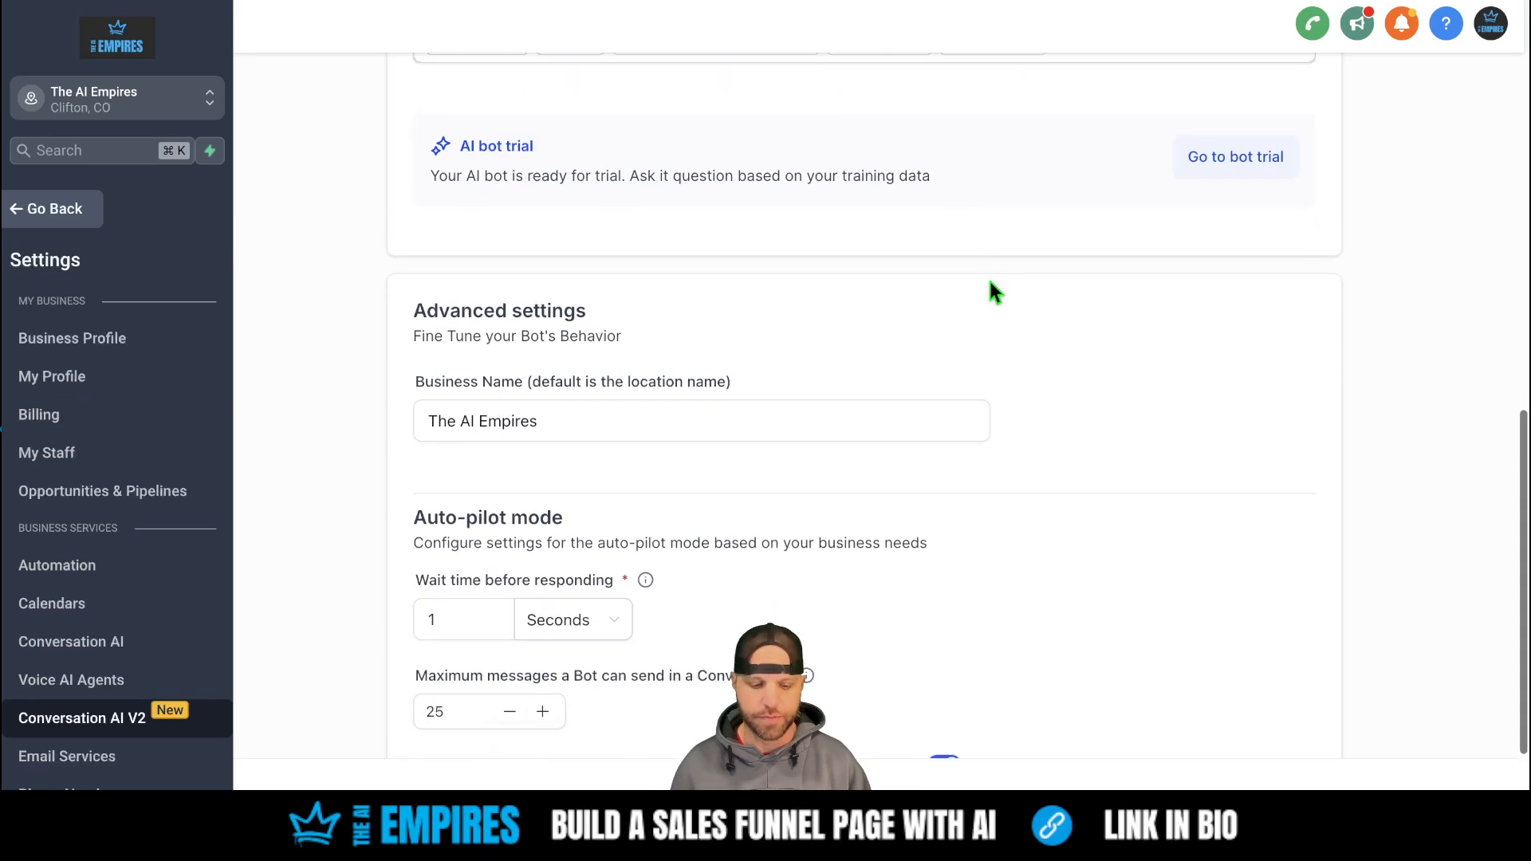
pyautogui.scroll(8, 989, 279)
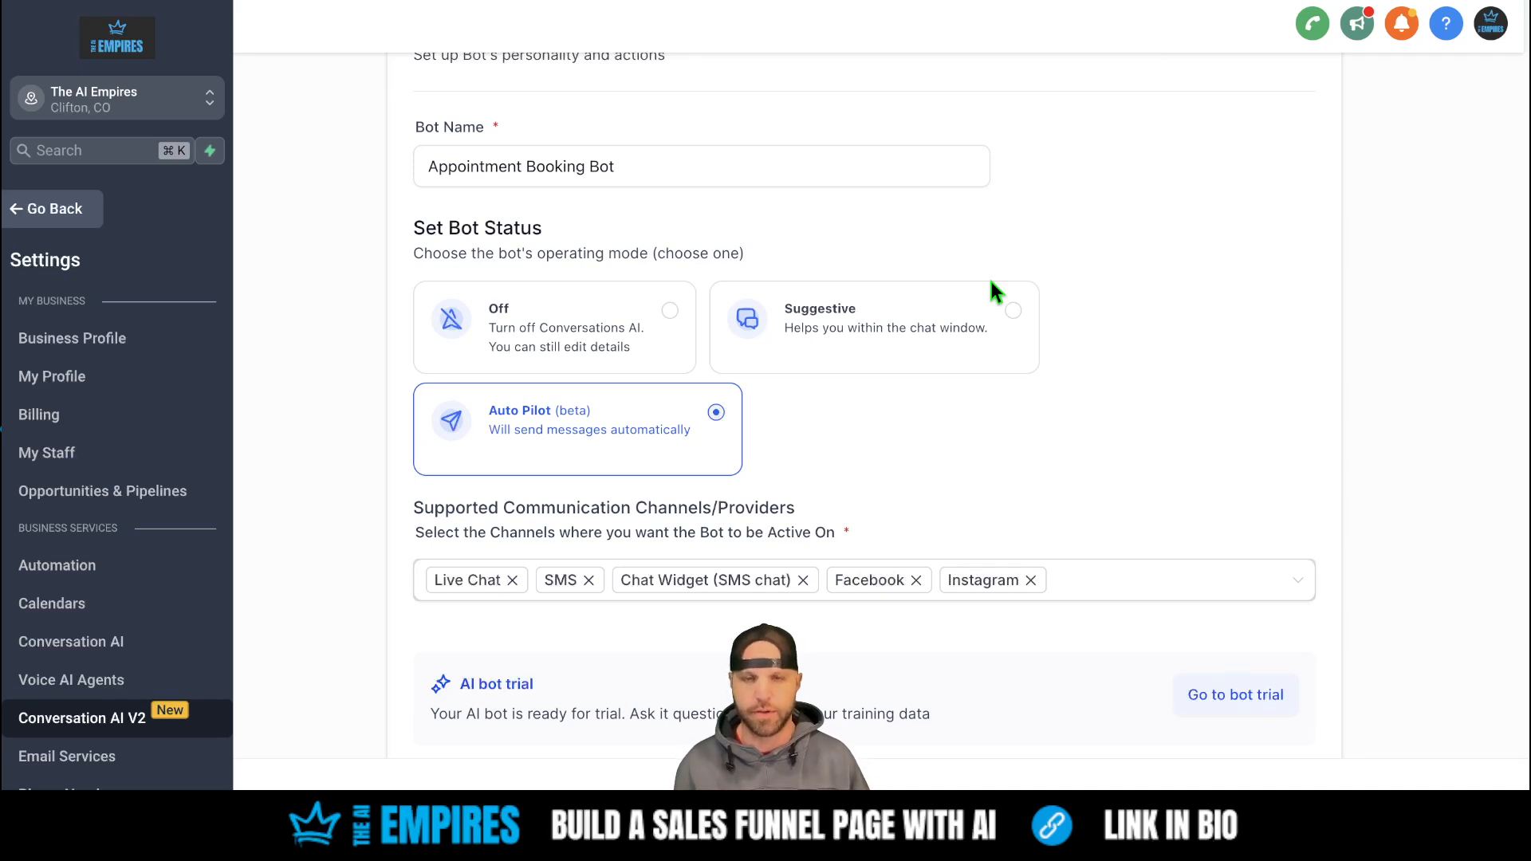
pyautogui.scroll(3, 993, 292)
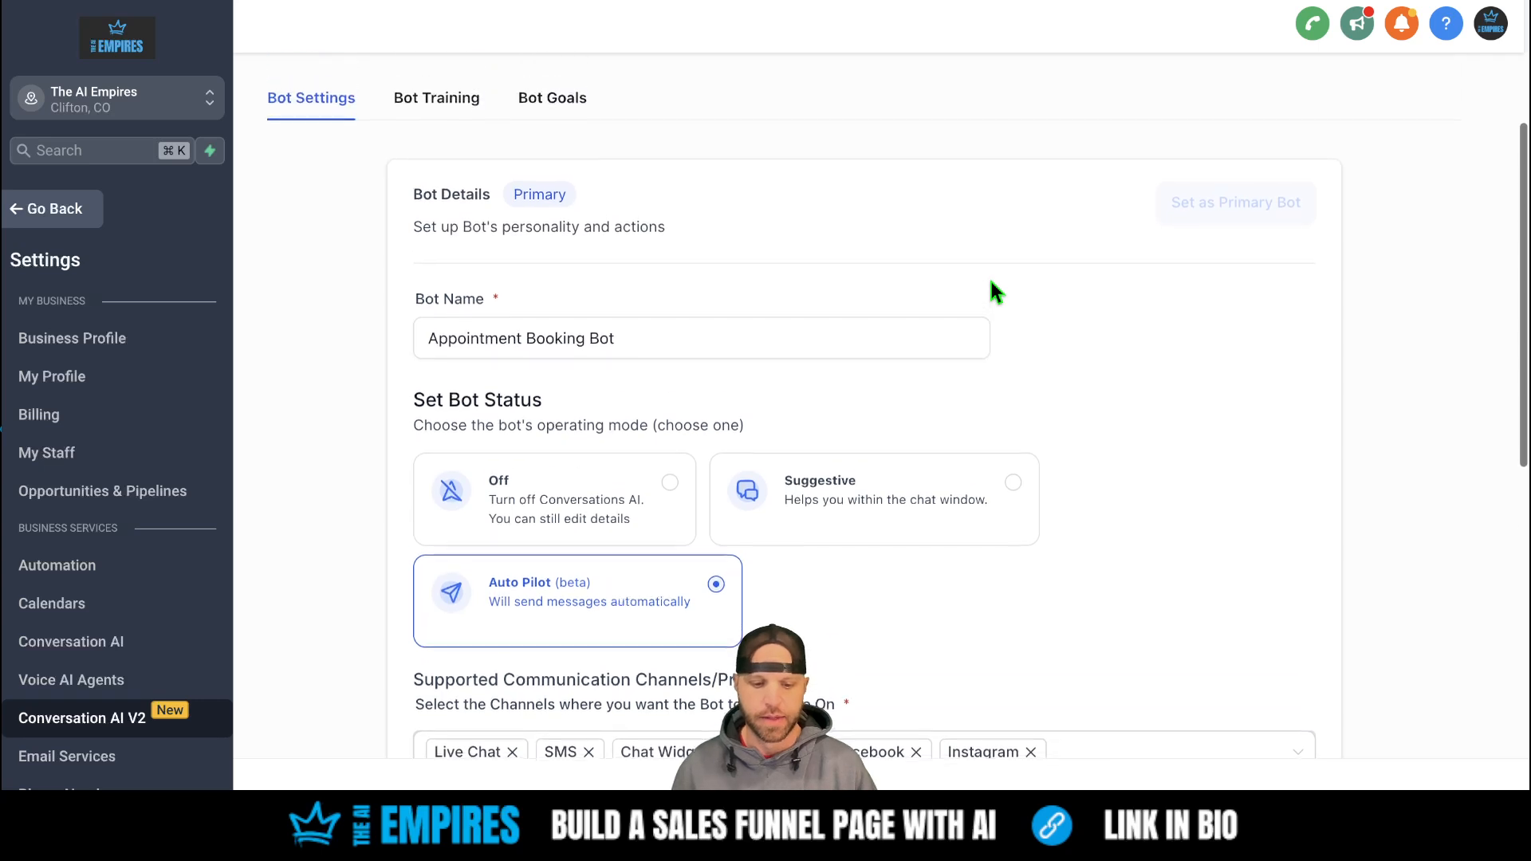
pyautogui.click(453, 106)
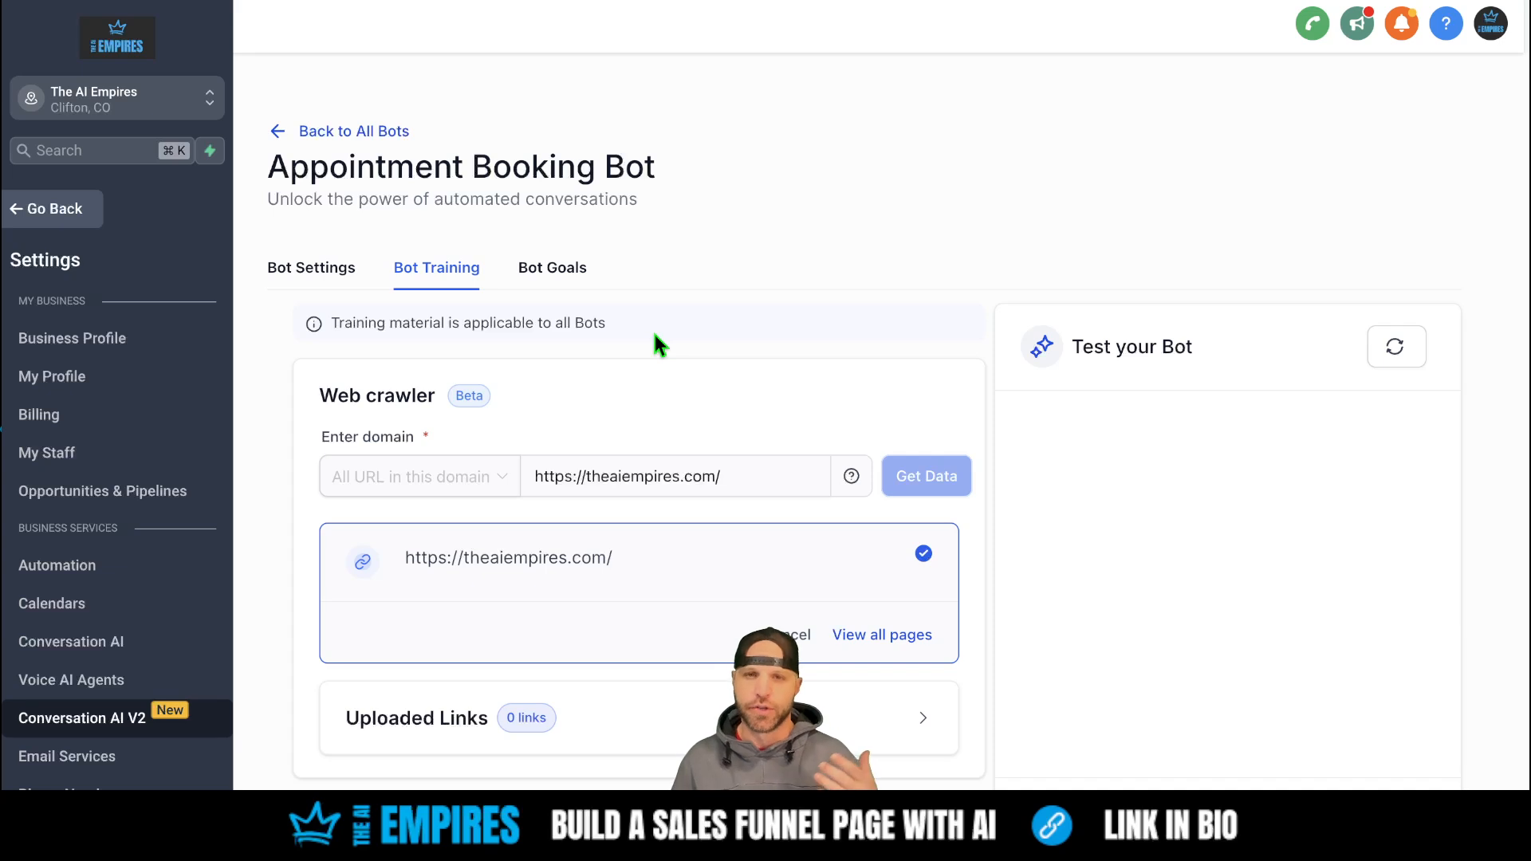
pyautogui.scroll(-3, 654, 334)
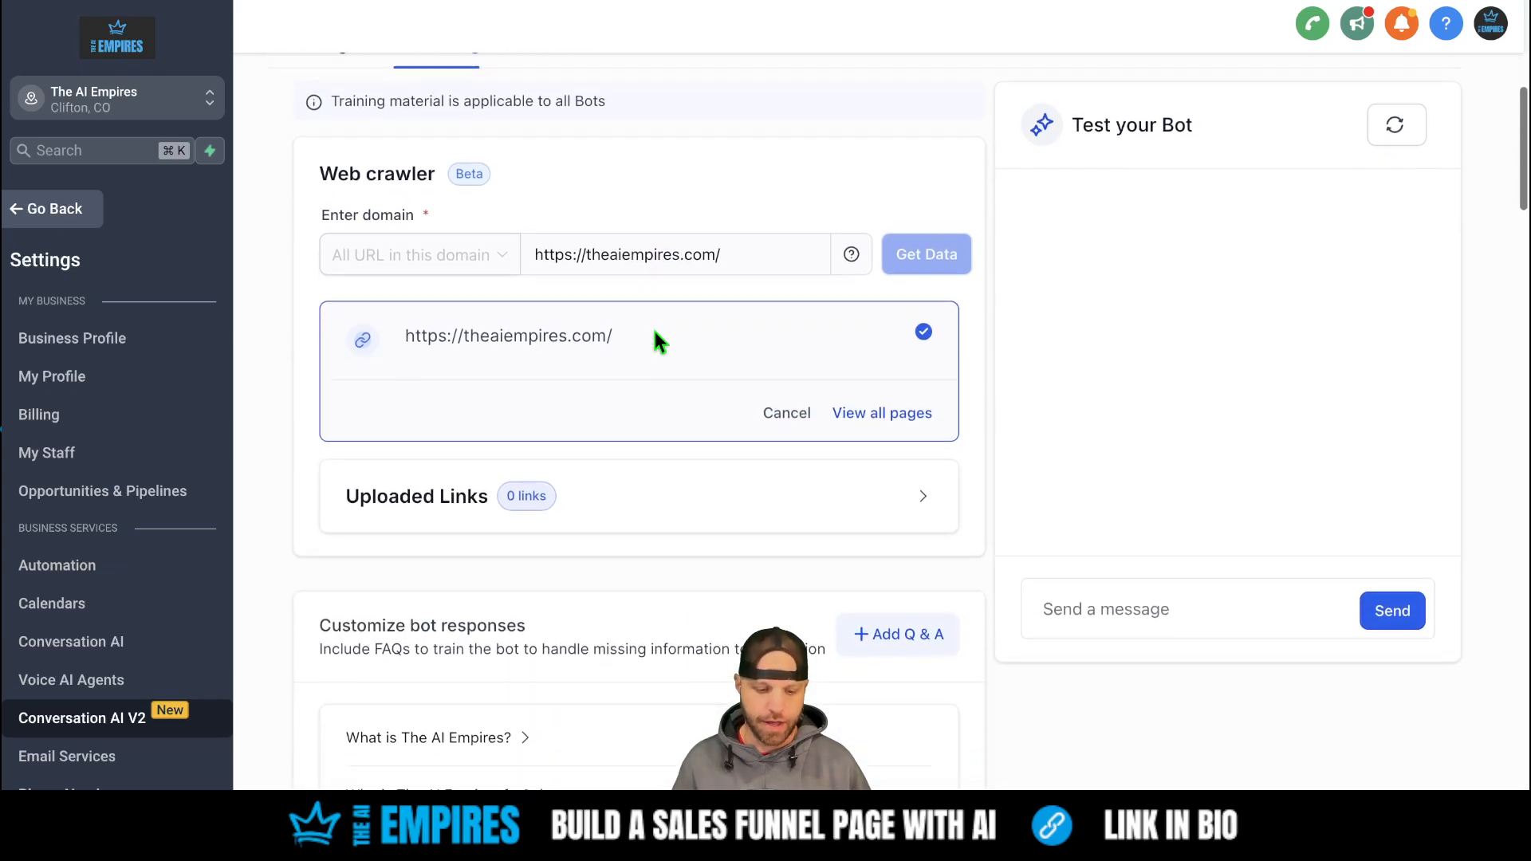
pyautogui.scroll(-4, 652, 327)
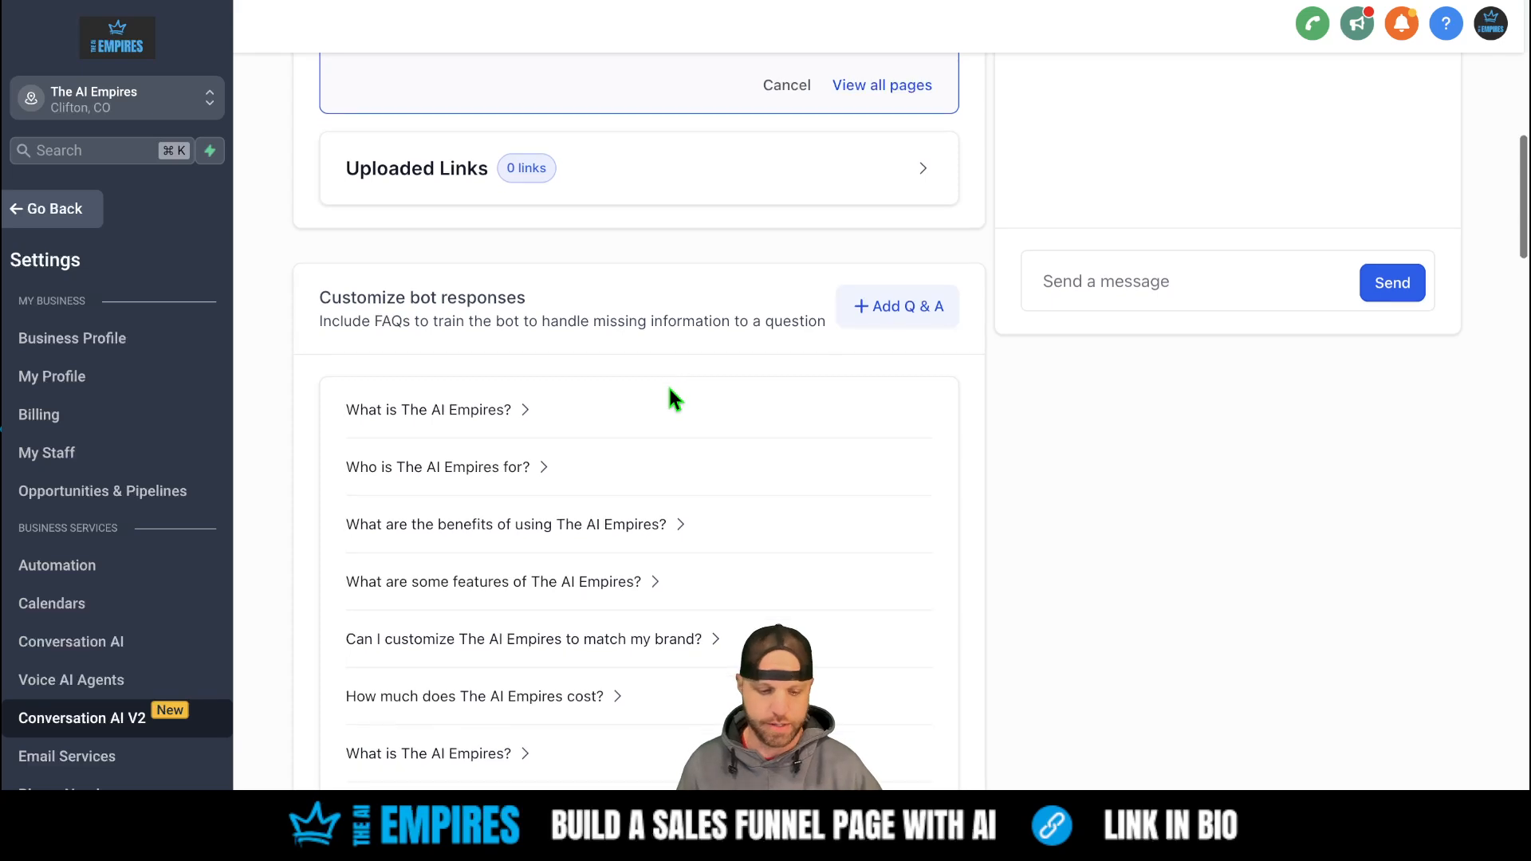
# - Expand the FAQ answers for What is The AI Empires, who it's for, benefits, and features
pyautogui.scroll(-1, 669, 389)
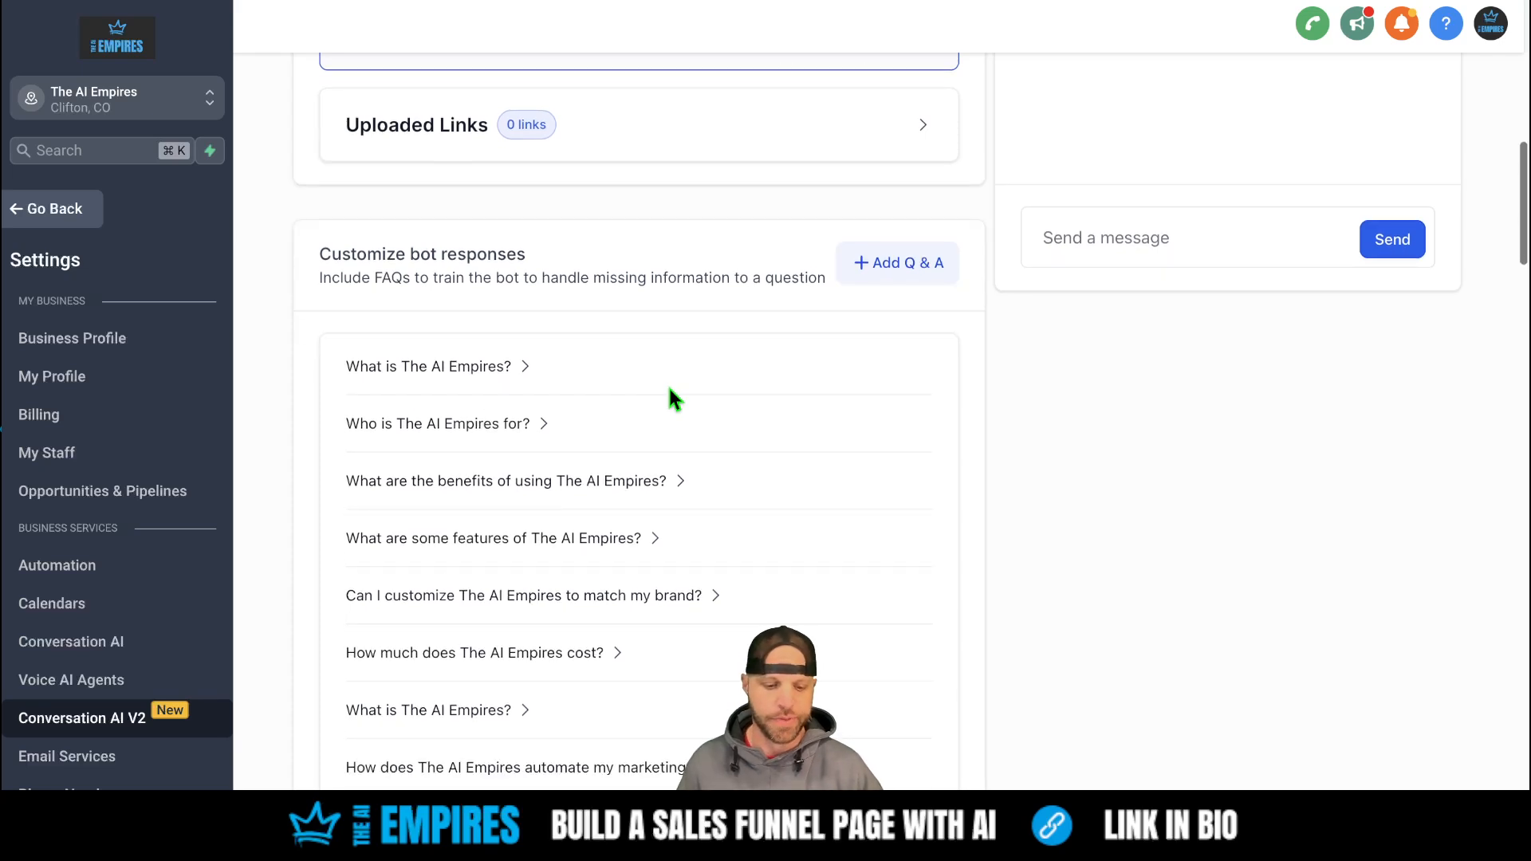
pyautogui.click(525, 367)
pyautogui.scroll(-3, 750, 495)
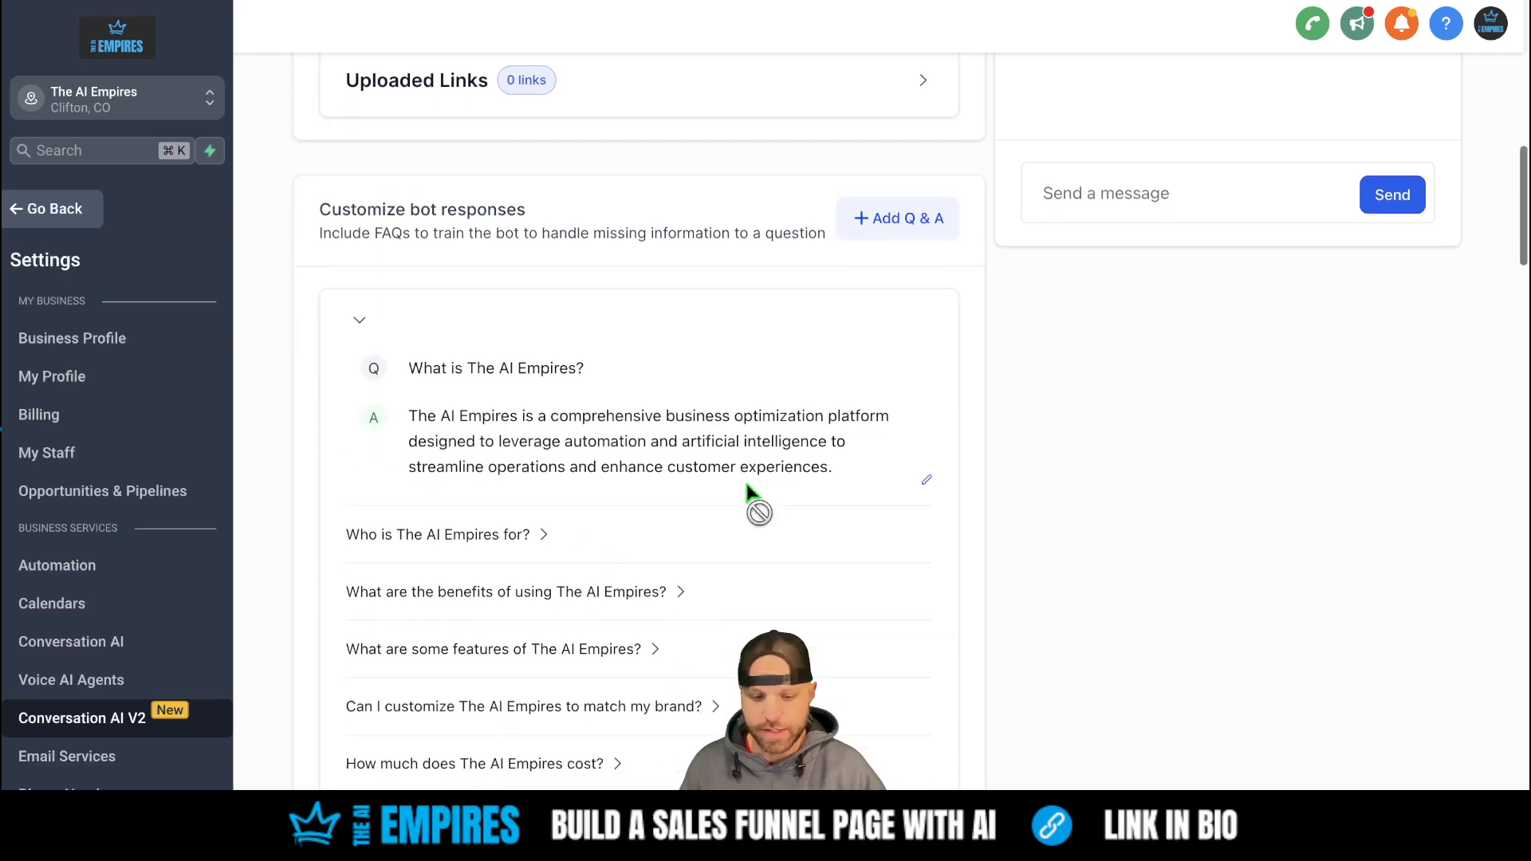
pyautogui.click(556, 421)
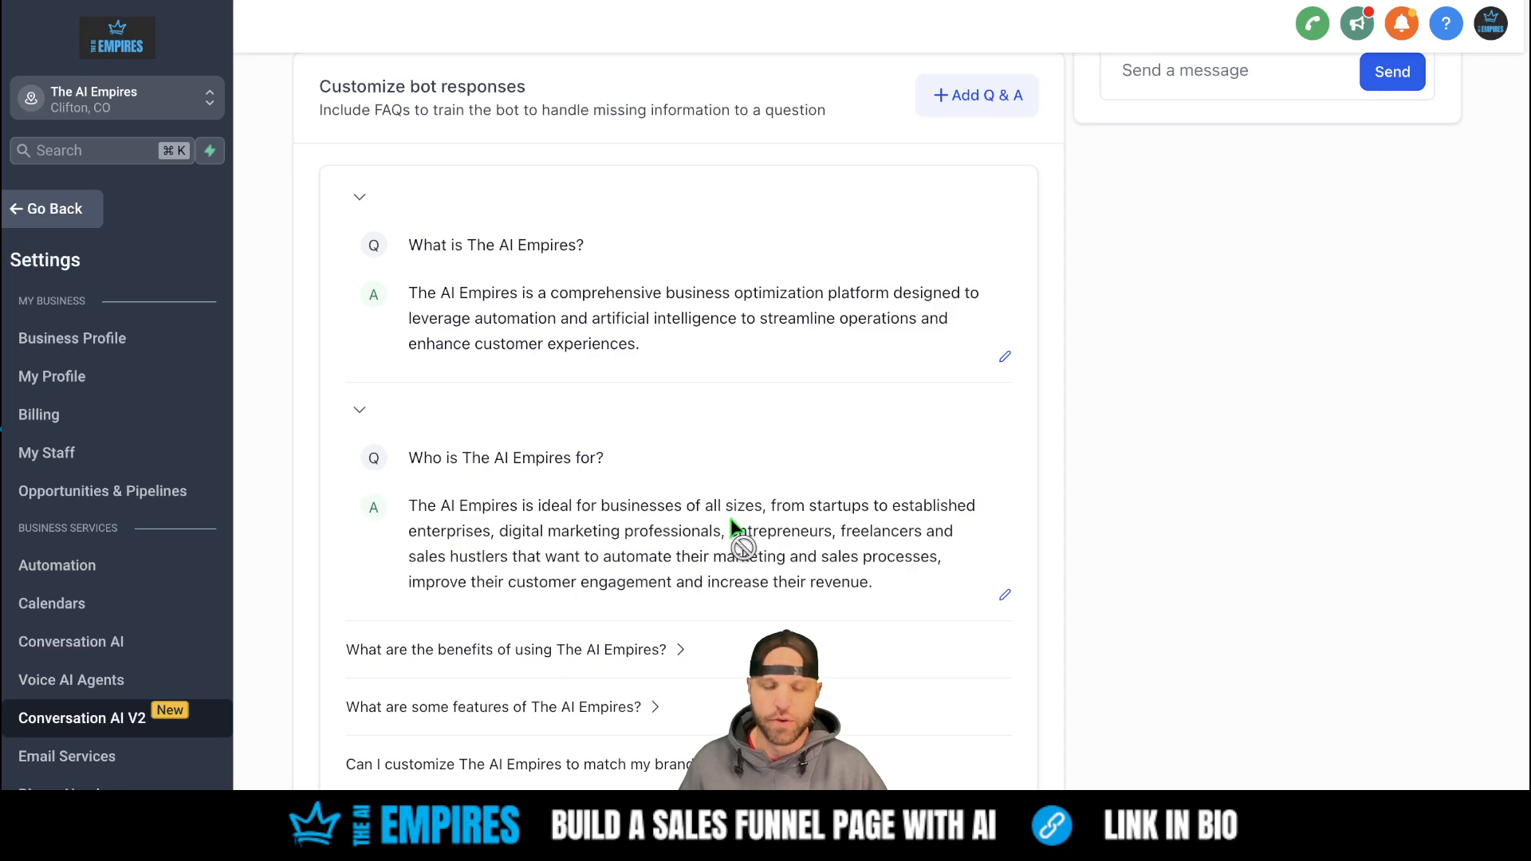
pyautogui.scroll(-3, 728, 514)
pyautogui.click(682, 470)
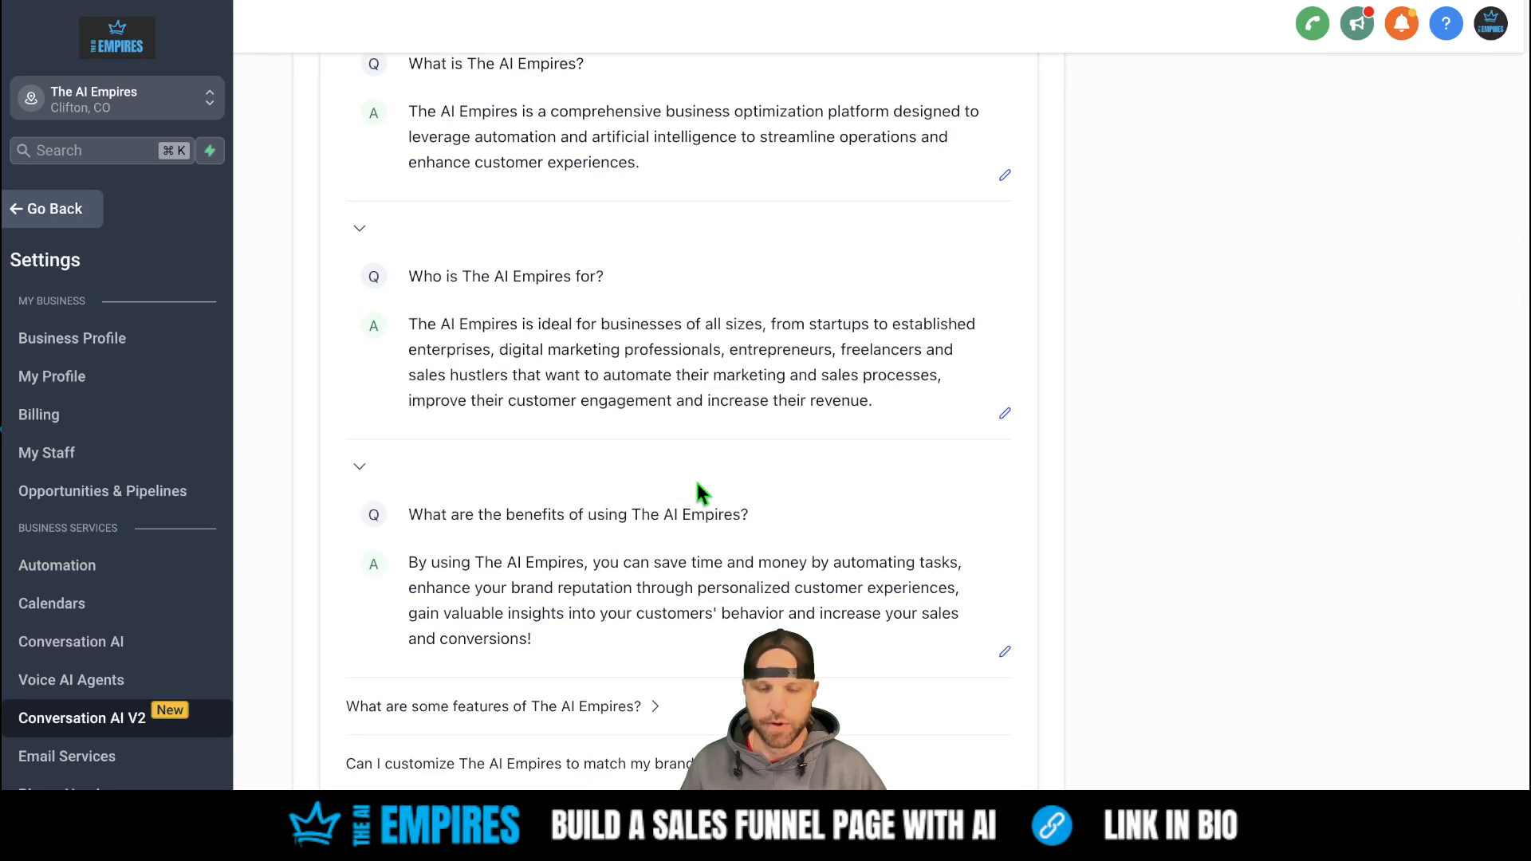
pyautogui.scroll(-3, 696, 482)
pyautogui.click(656, 499)
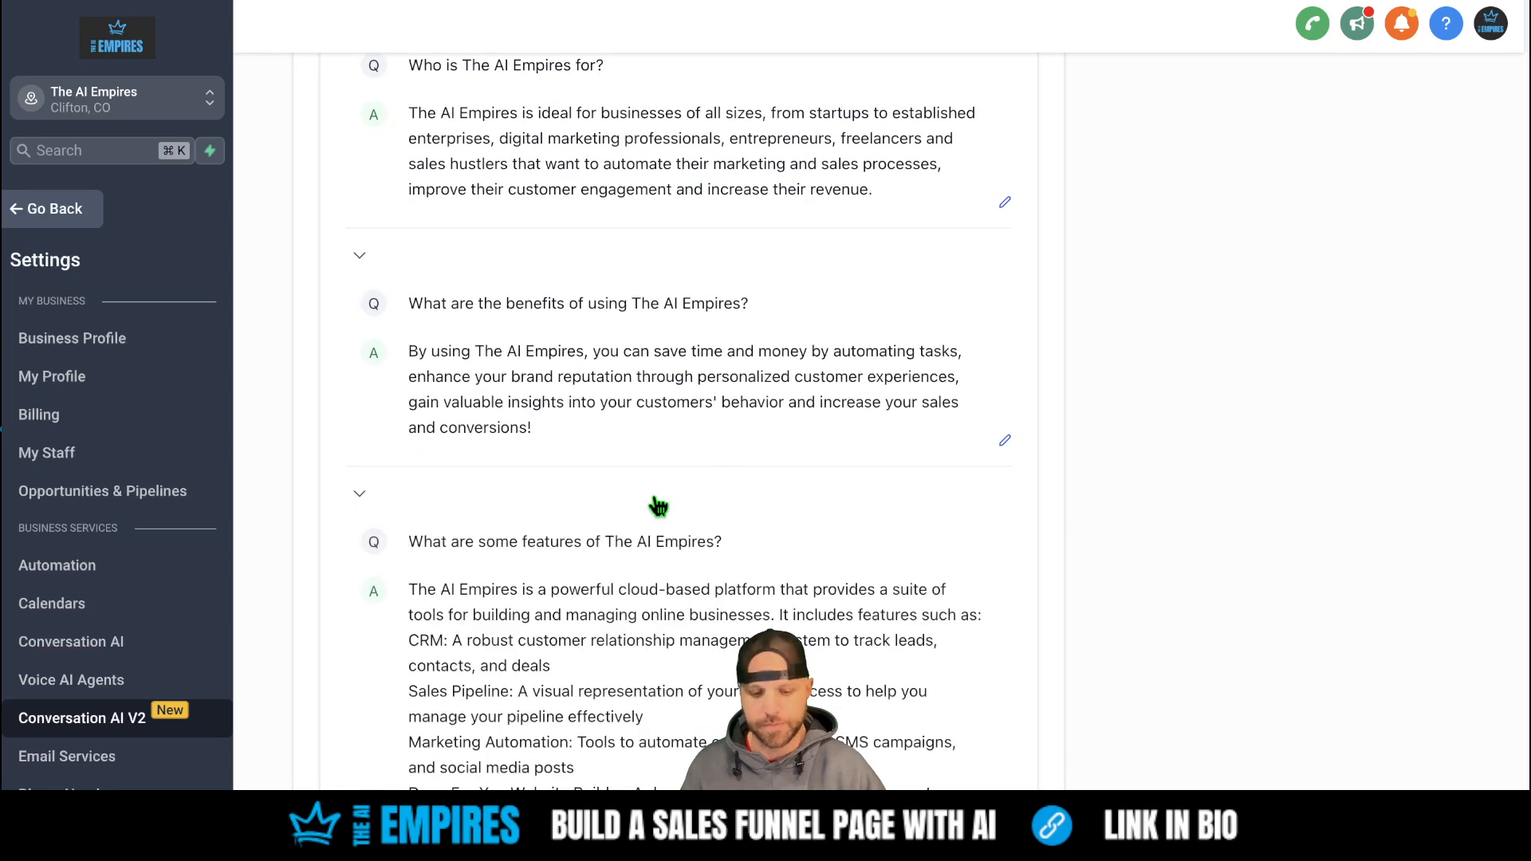
pyautogui.scroll(-6, 656, 504)
pyautogui.scroll(-1, 654, 503)
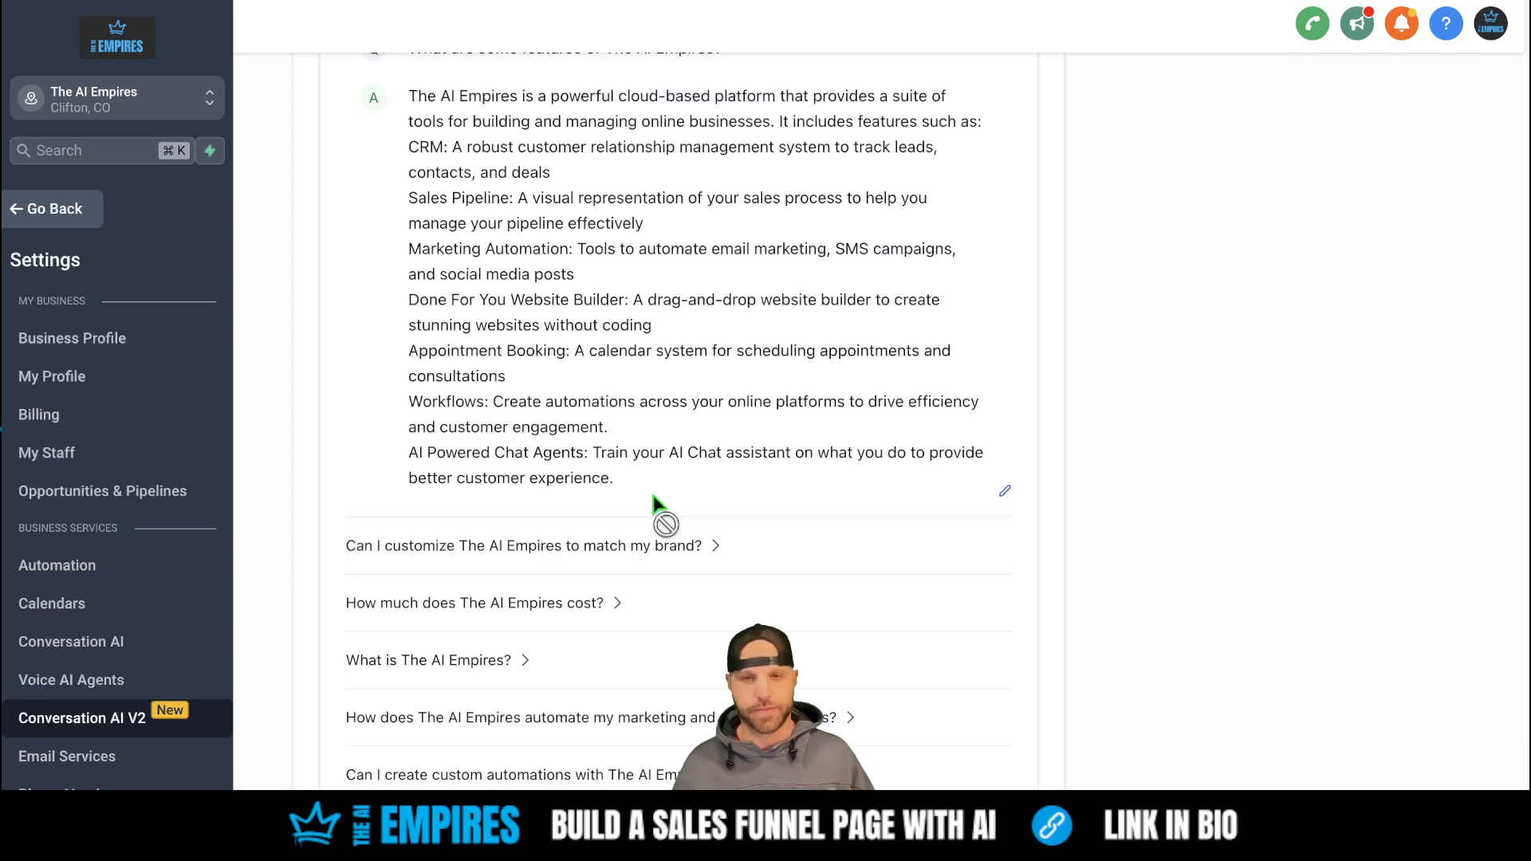
pyautogui.scroll(15, 651, 491)
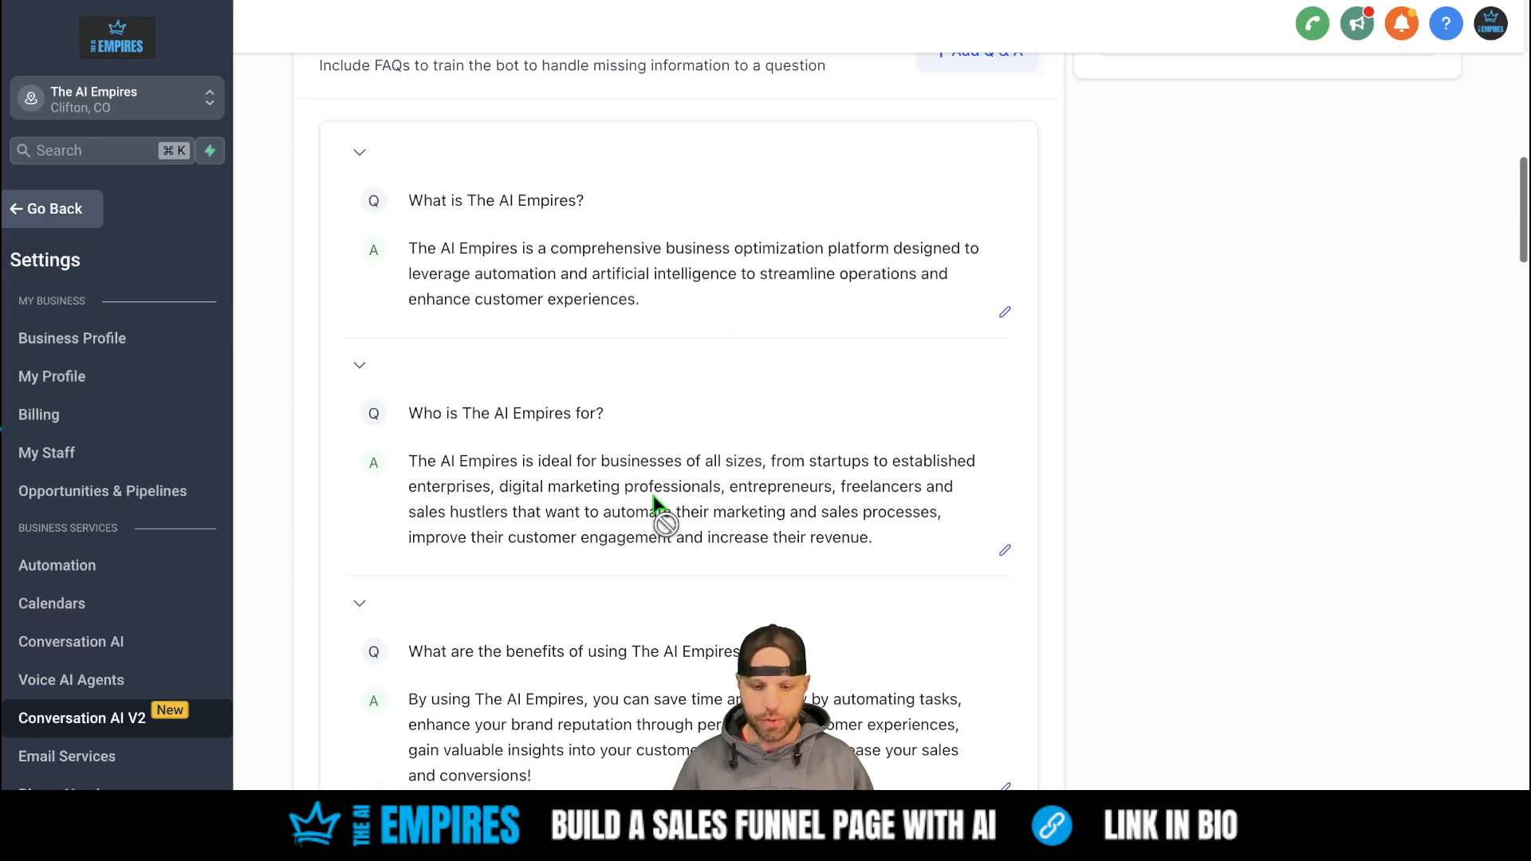
# - Add a new Q&A entry with the question 'Does The AI Empires sell for me?'
pyautogui.click(967, 558)
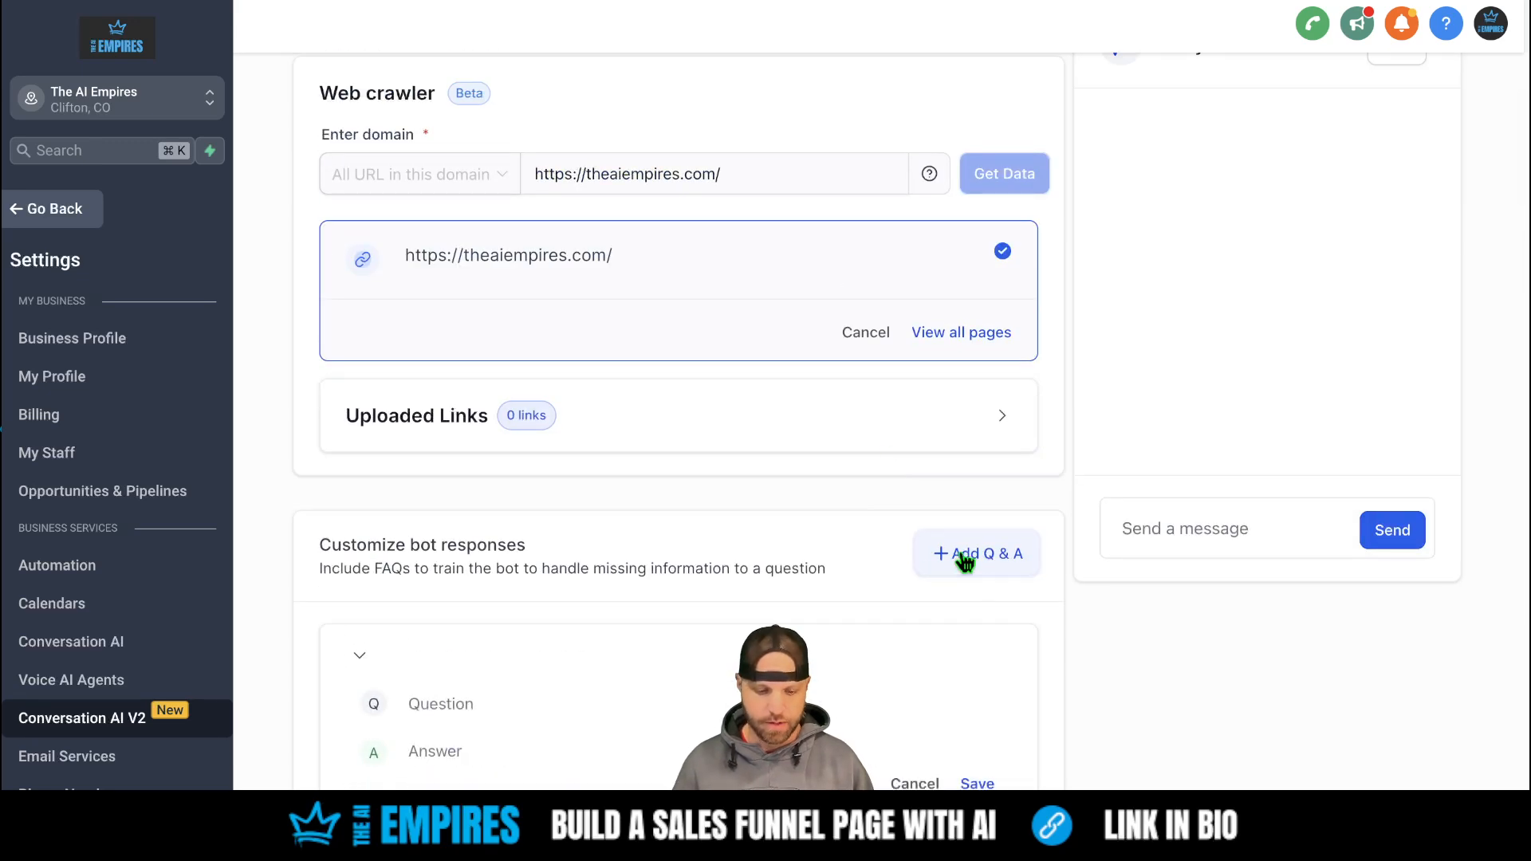
pyautogui.scroll(-3, 916, 577)
pyautogui.click(571, 502)
pyautogui.write('D')
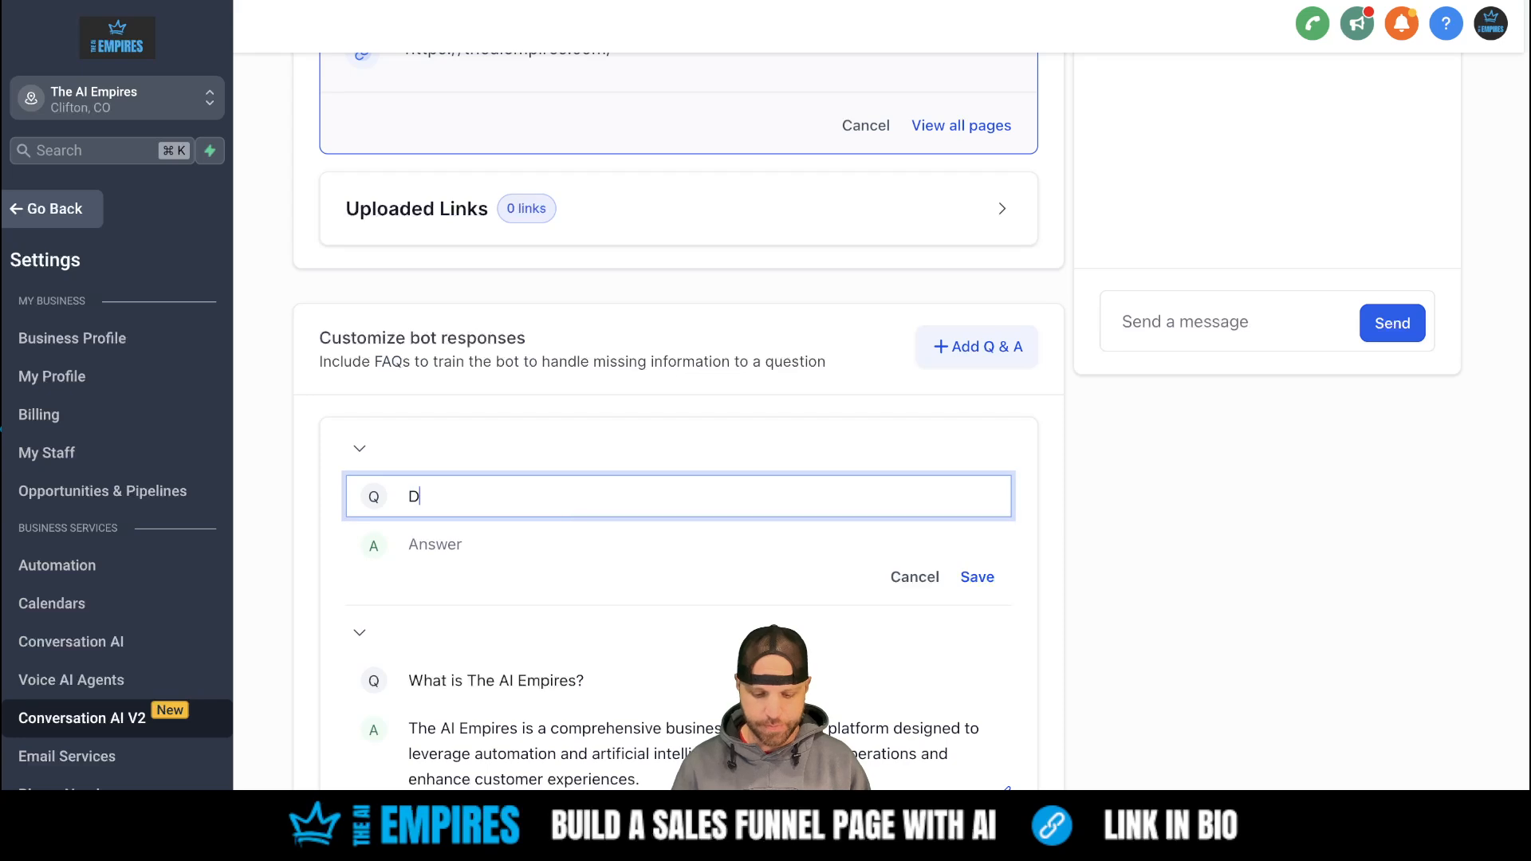
pyautogui.write('oes The AI ')
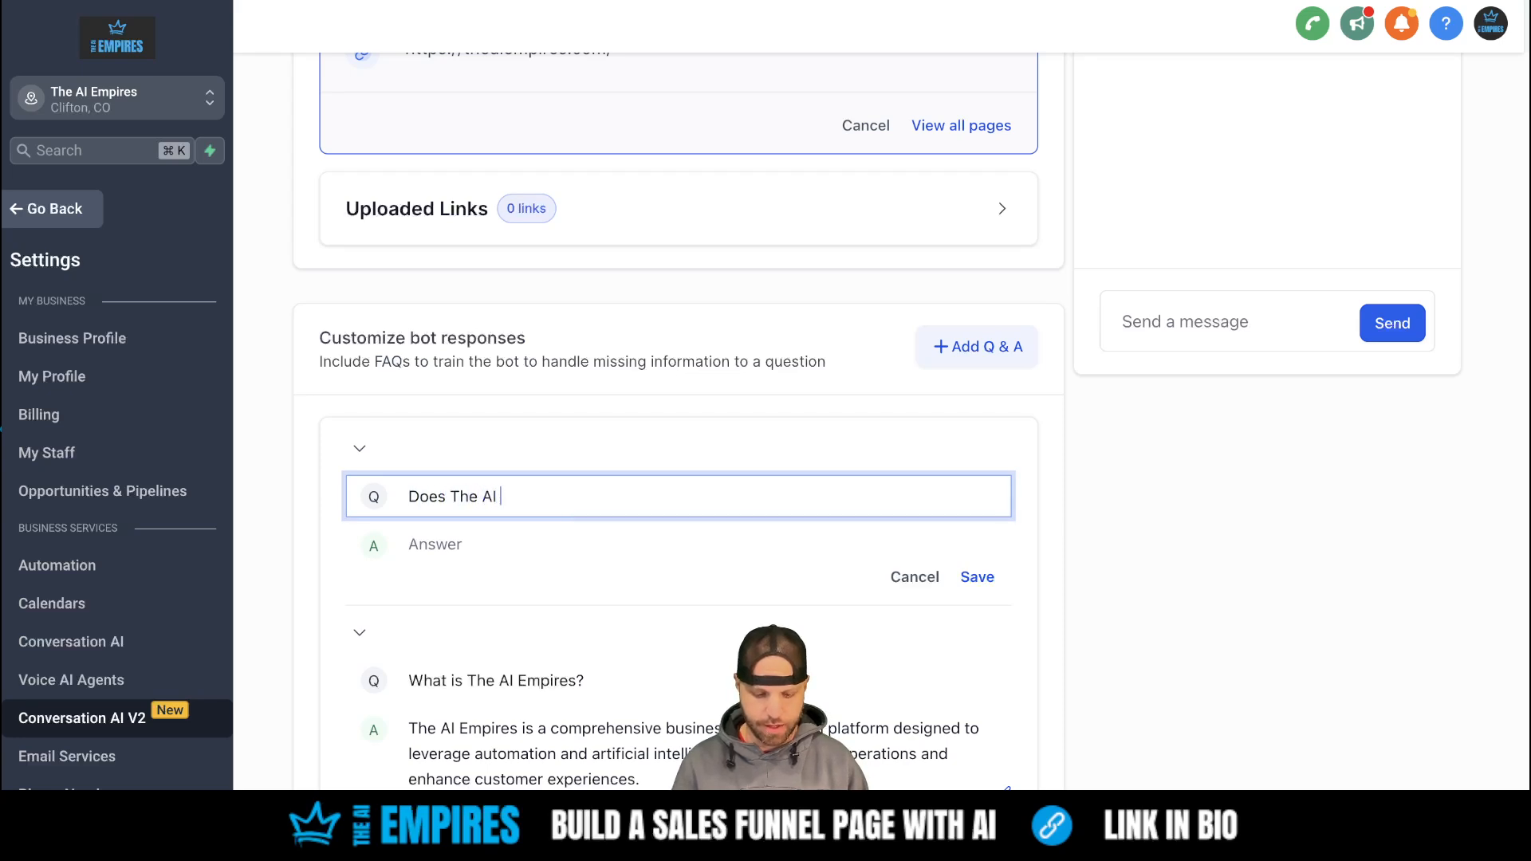
pyautogui.write('Empires sel')
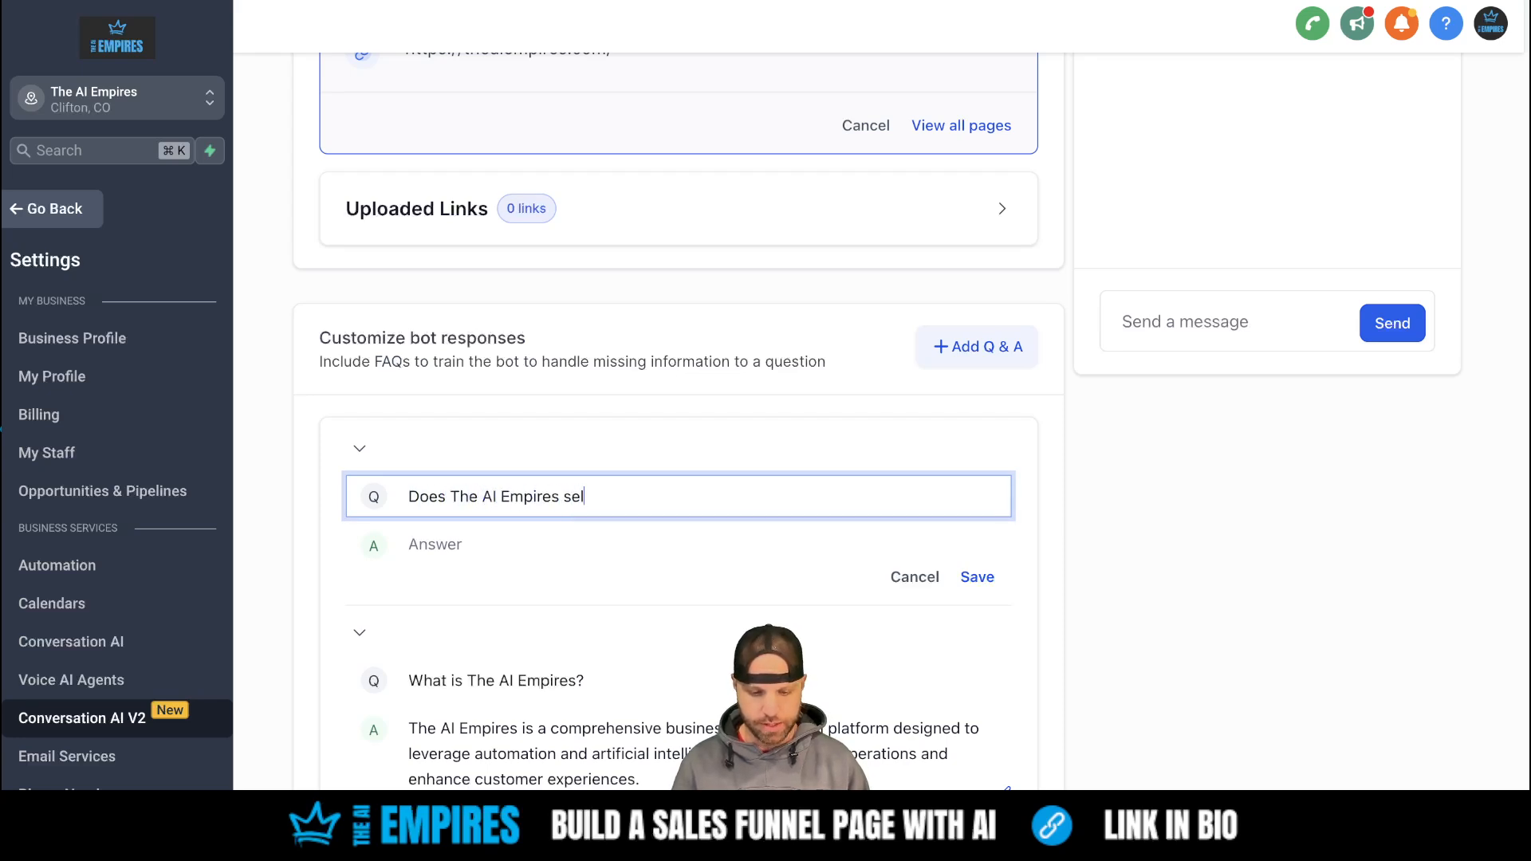
pyautogui.write('l for me?')
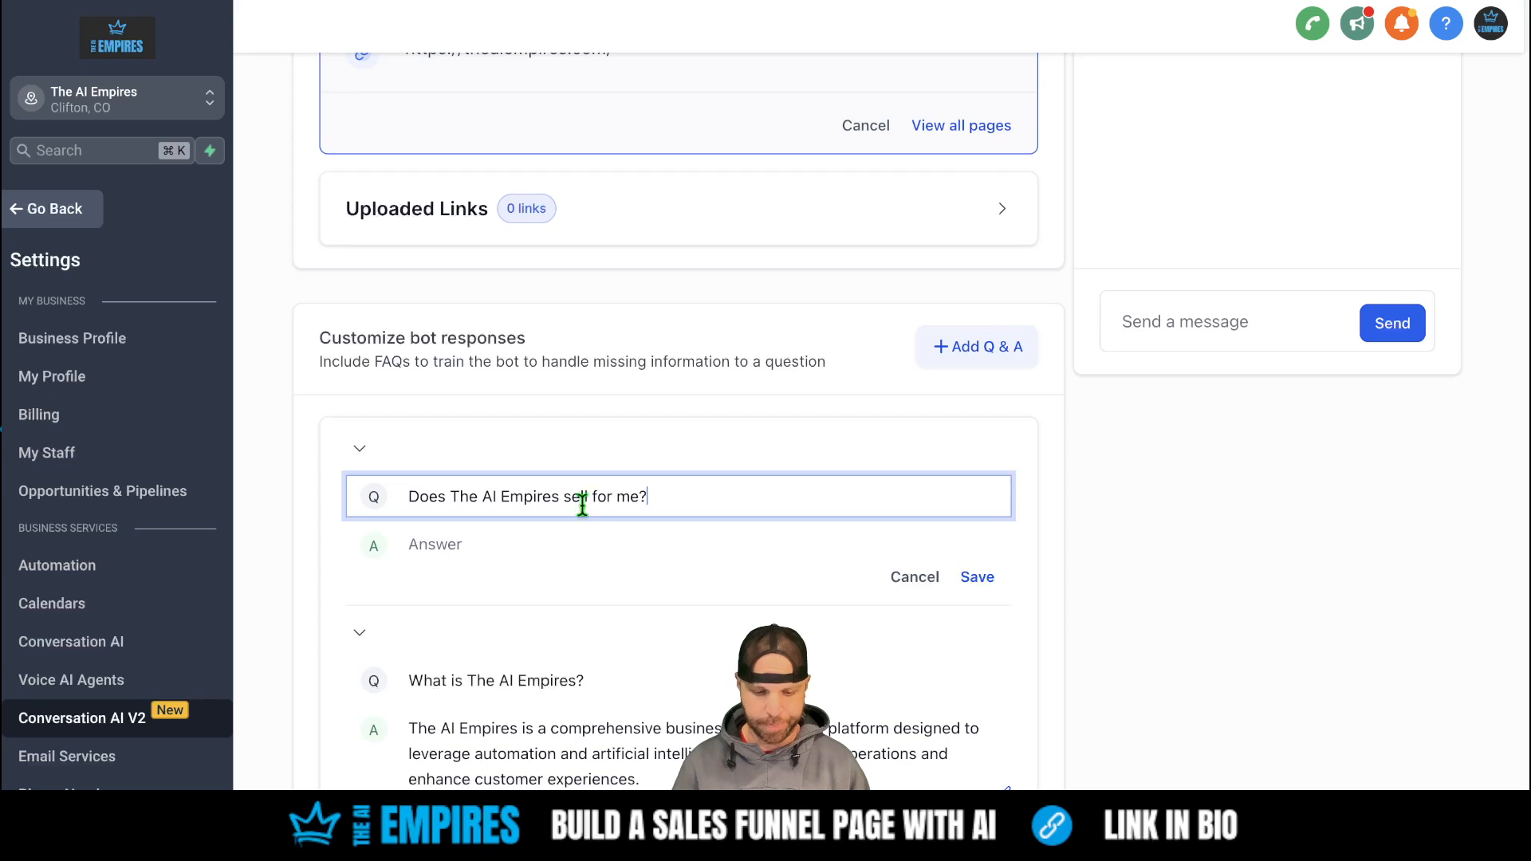
# - Answer that AI Employees take over the conversation and book appointments for you, then save
pyautogui.click(590, 546)
pyautogui.write('No ')
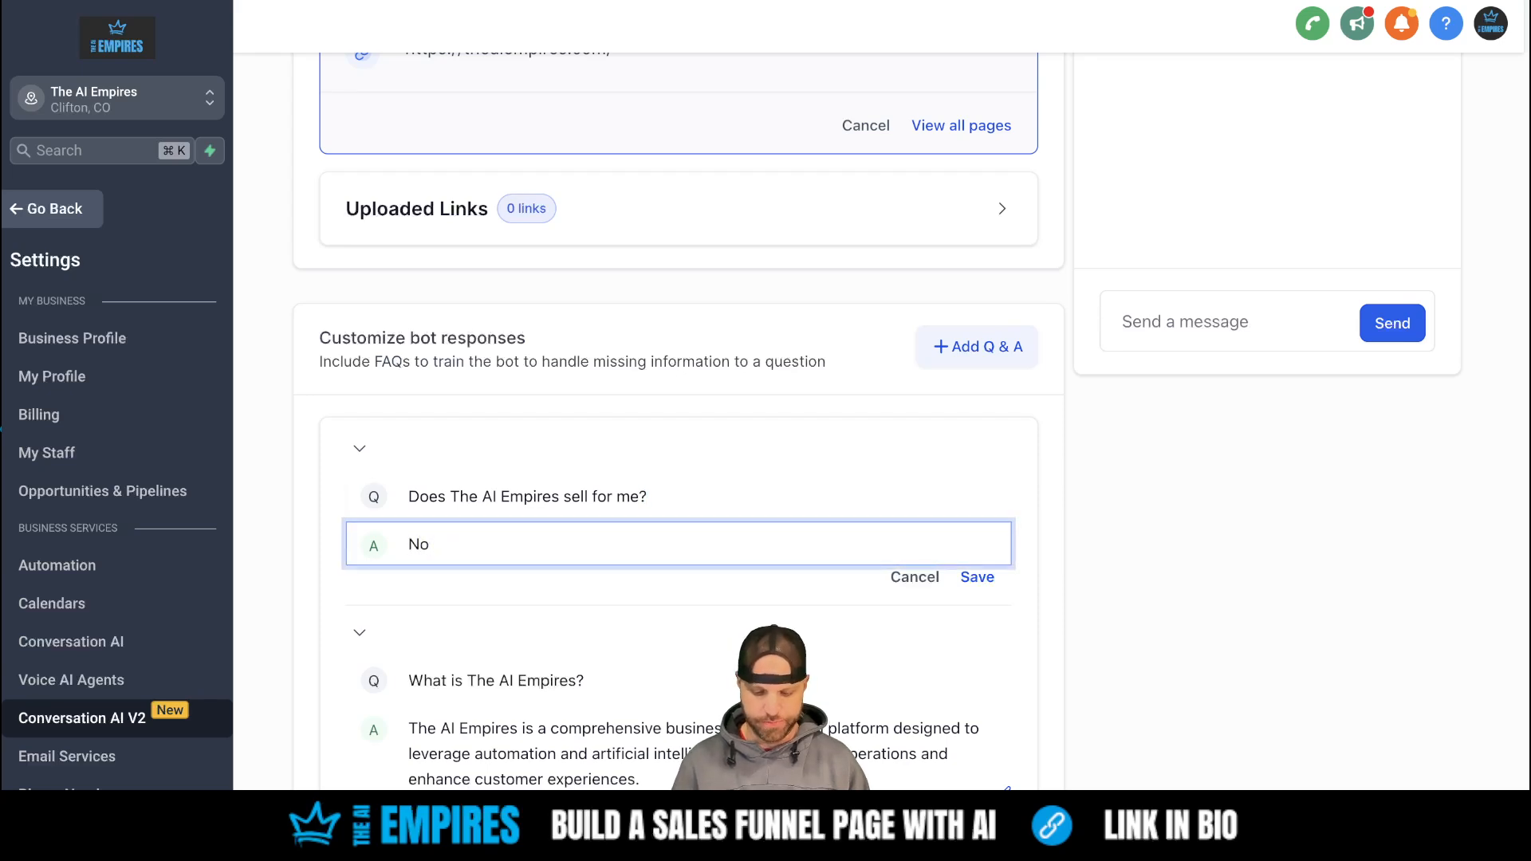
pyautogui.write(', the')
pyautogui.press('BackSpace')
pyautogui.press('BackSpace')
pyautogui.press('BackSpace')
pyautogui.write('T')
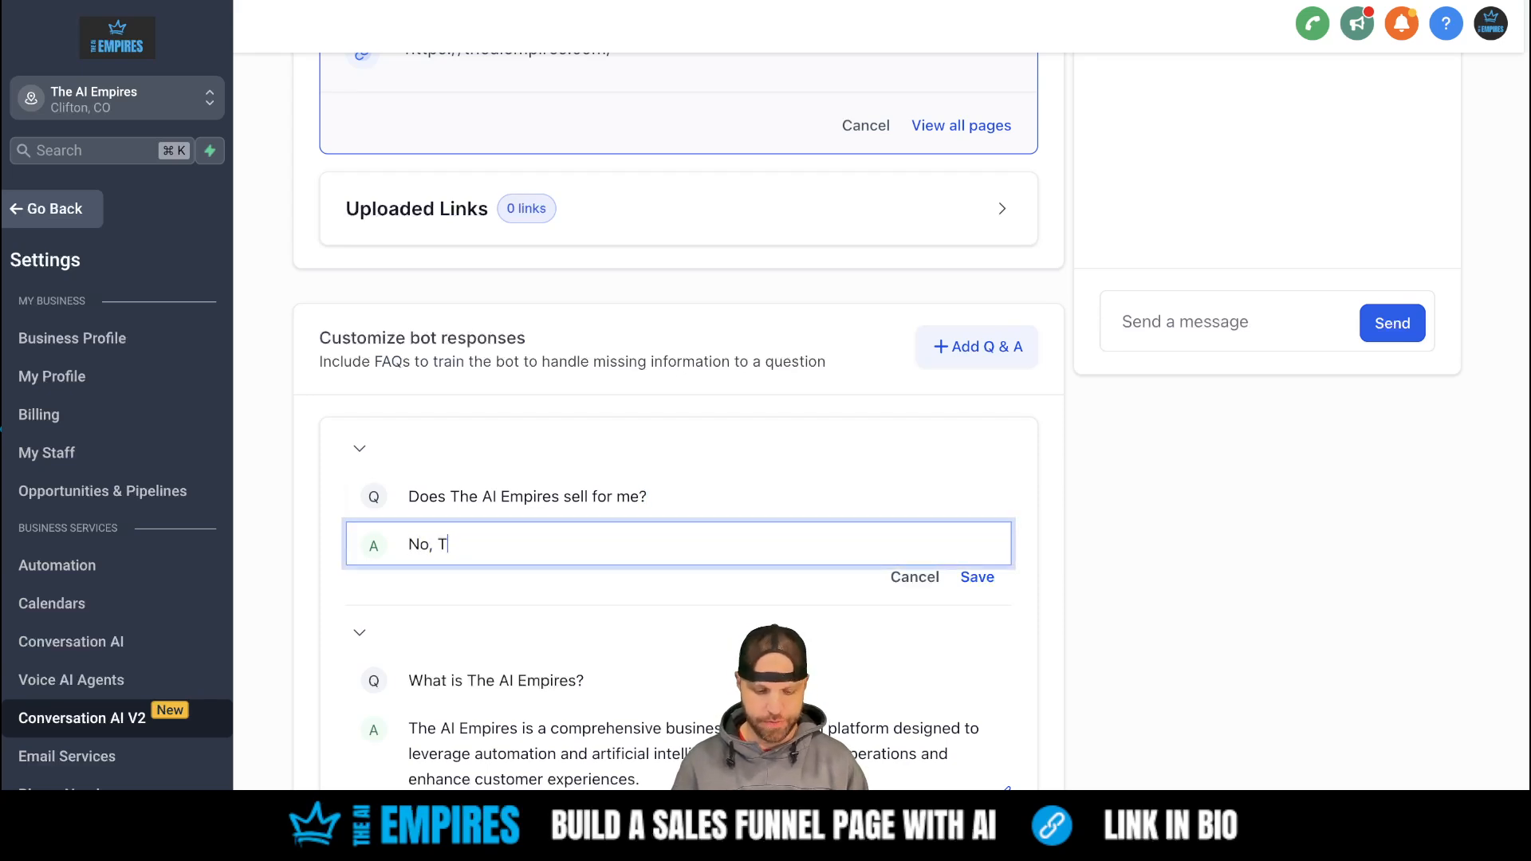
pyautogui.write('he AI Empir')
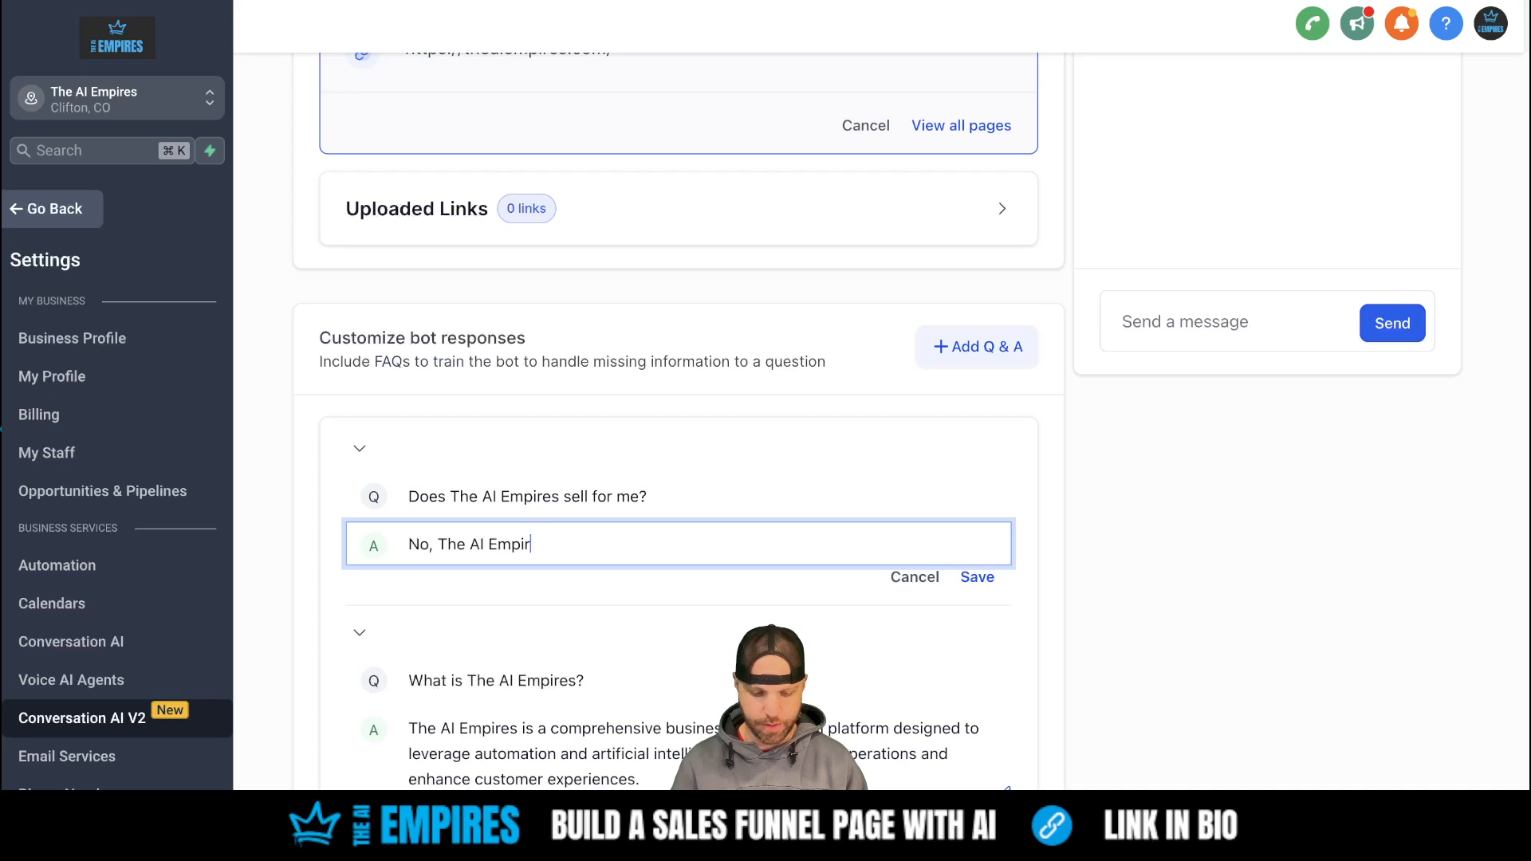
pyautogui.write('es wont sell ')
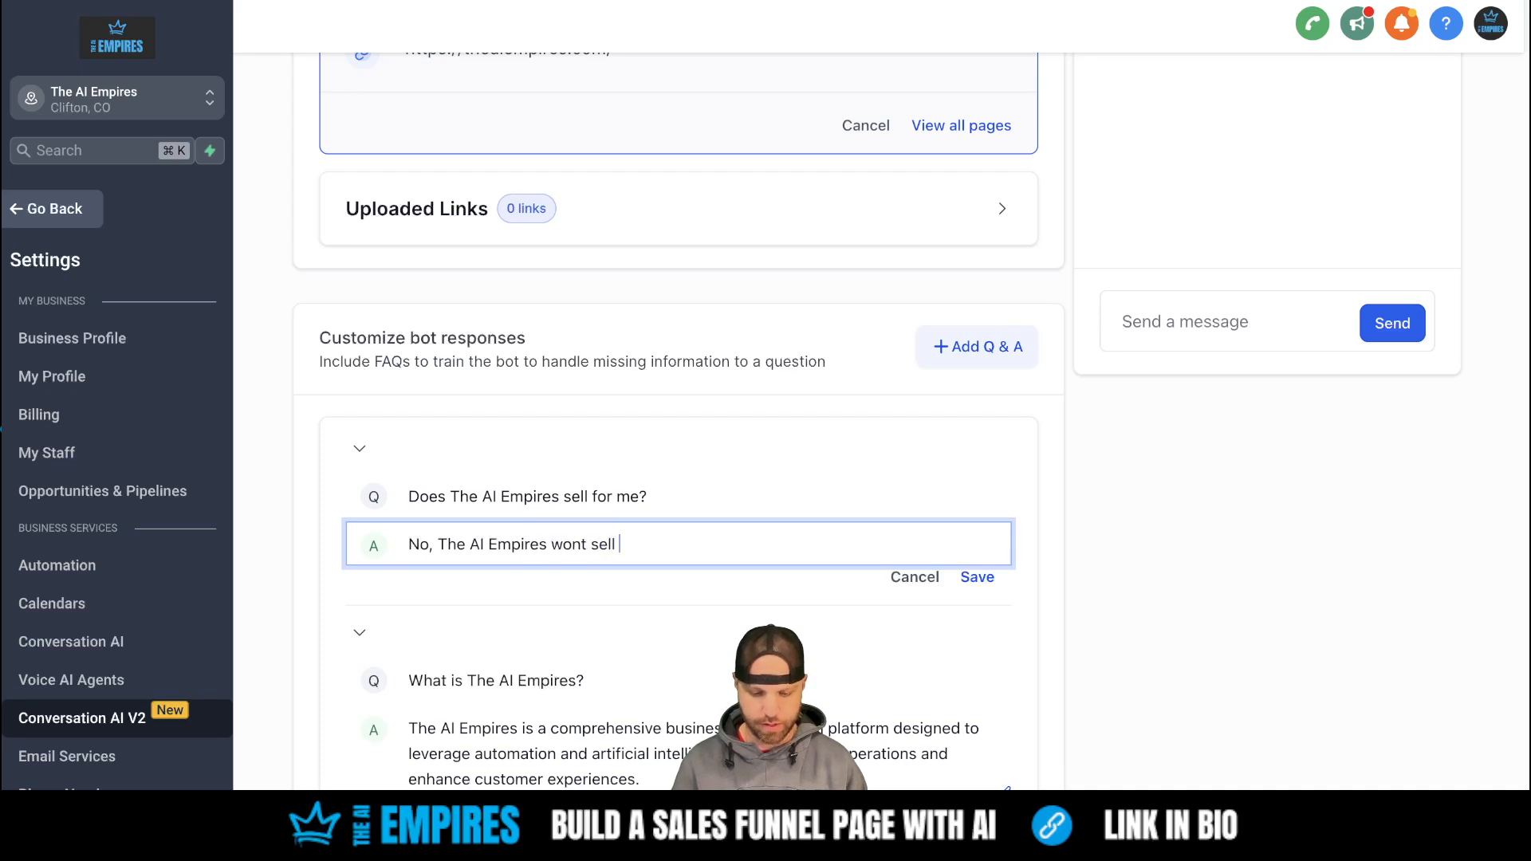
pyautogui.write('for you. ')
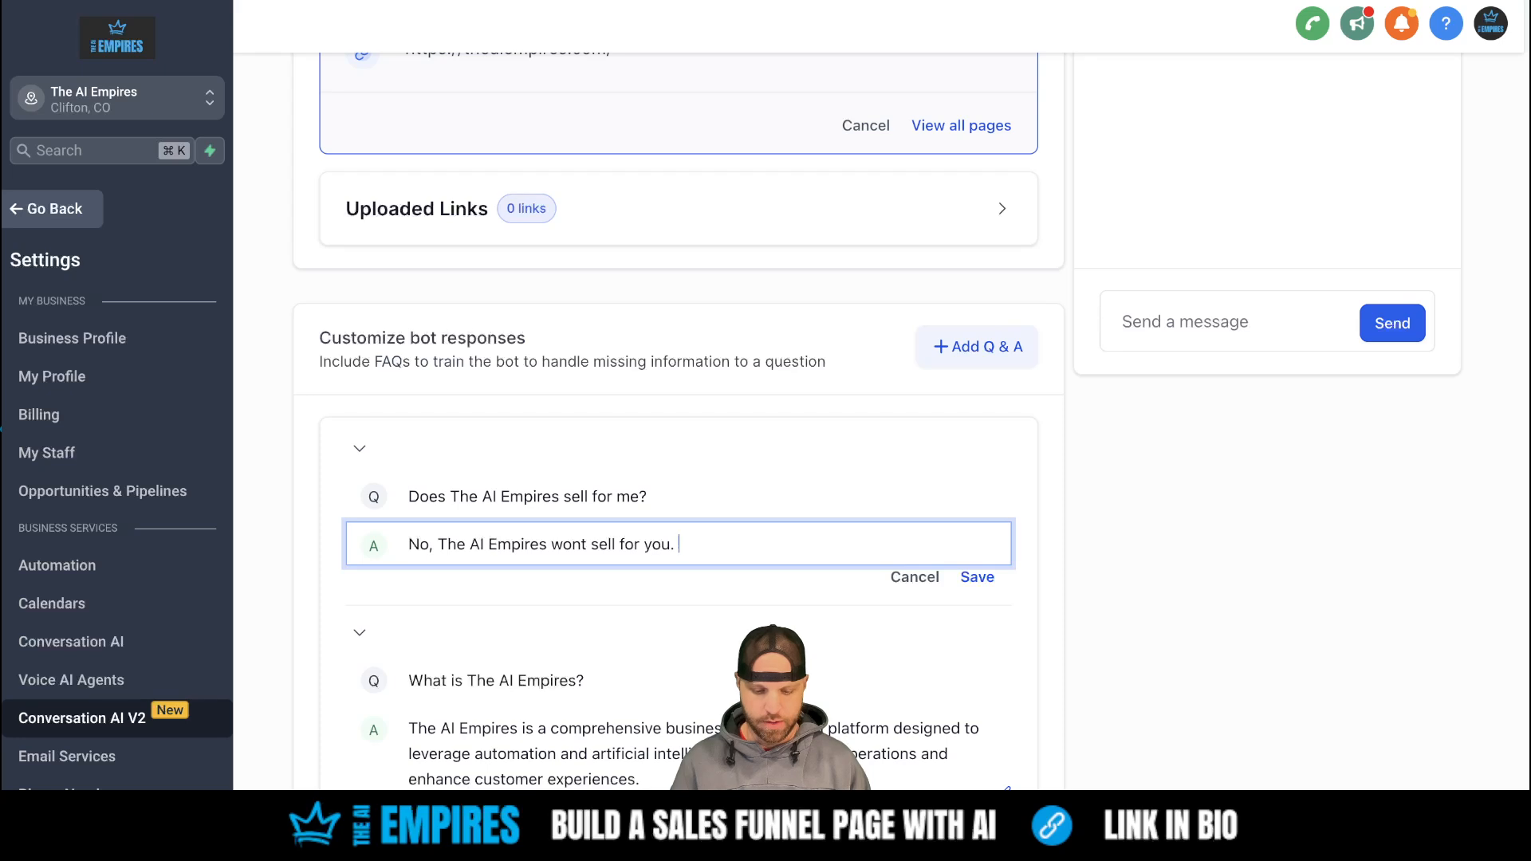
pyautogui.write('The thing you')
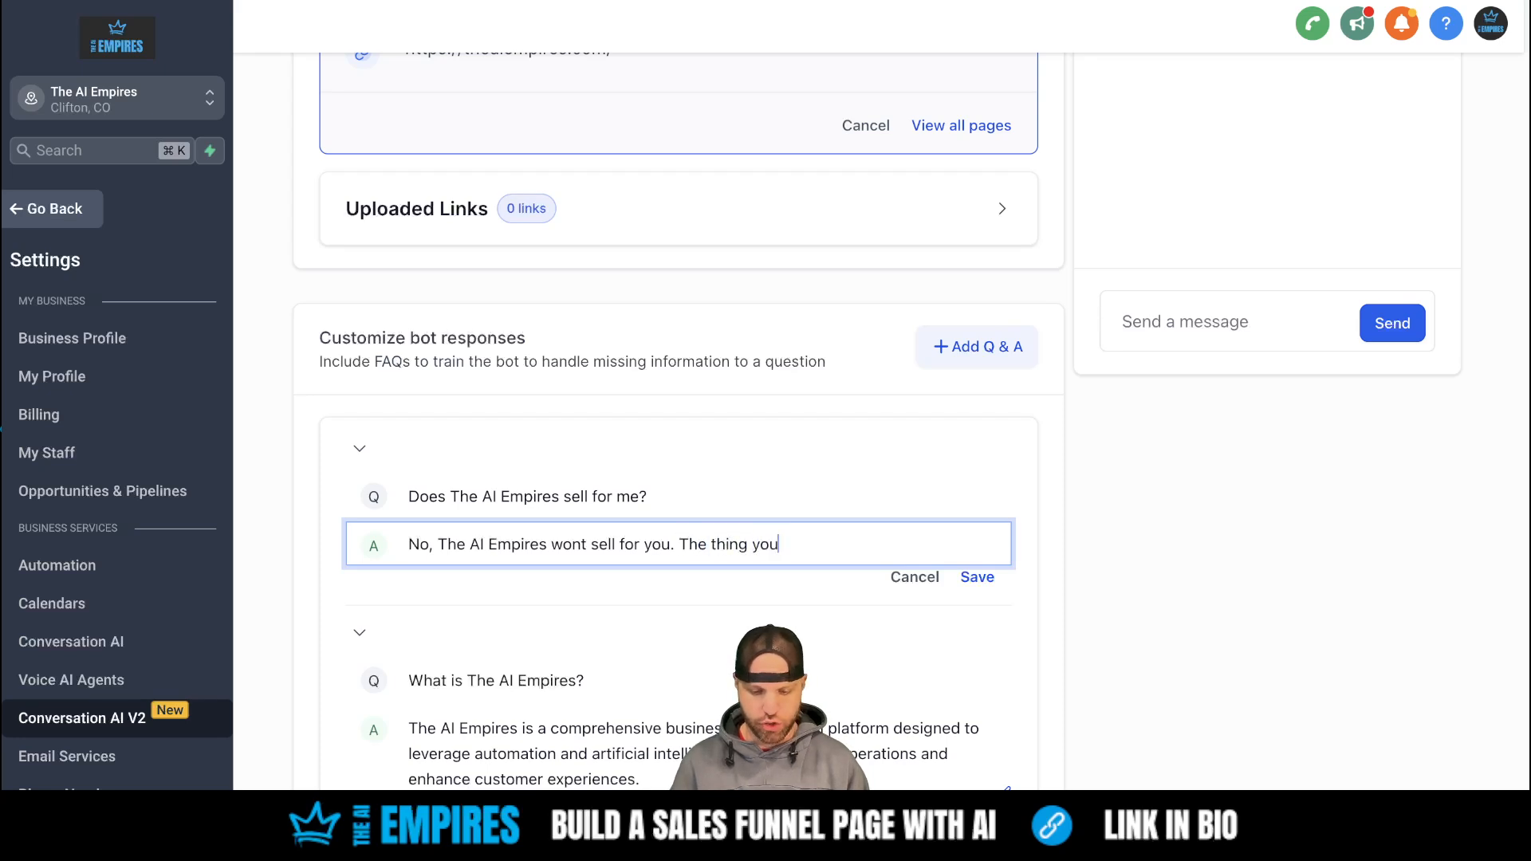
pyautogui.write(' can do is the in')
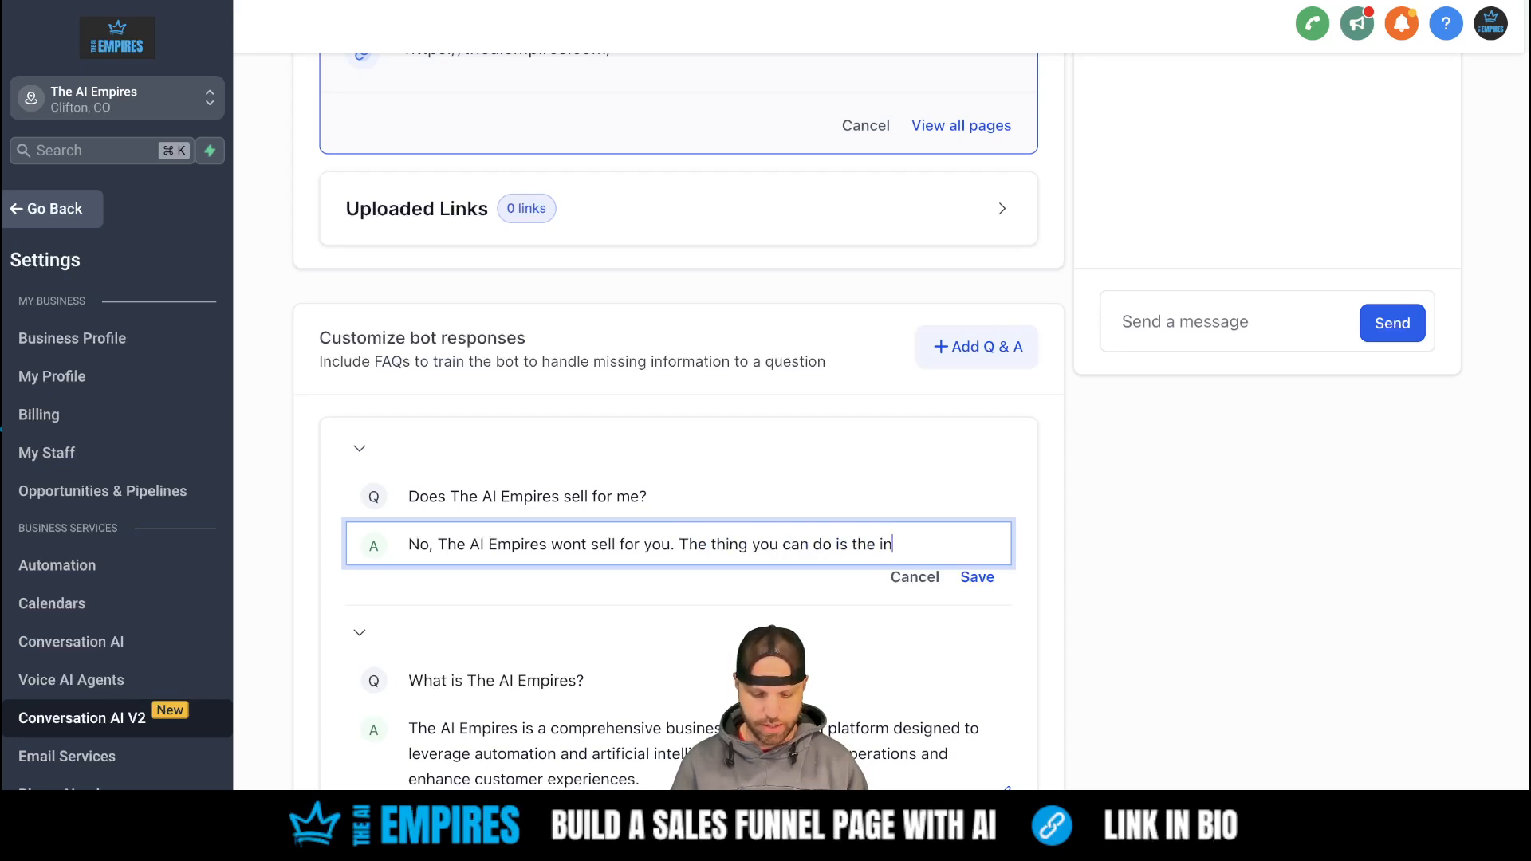
pyautogui.write('itial enga')
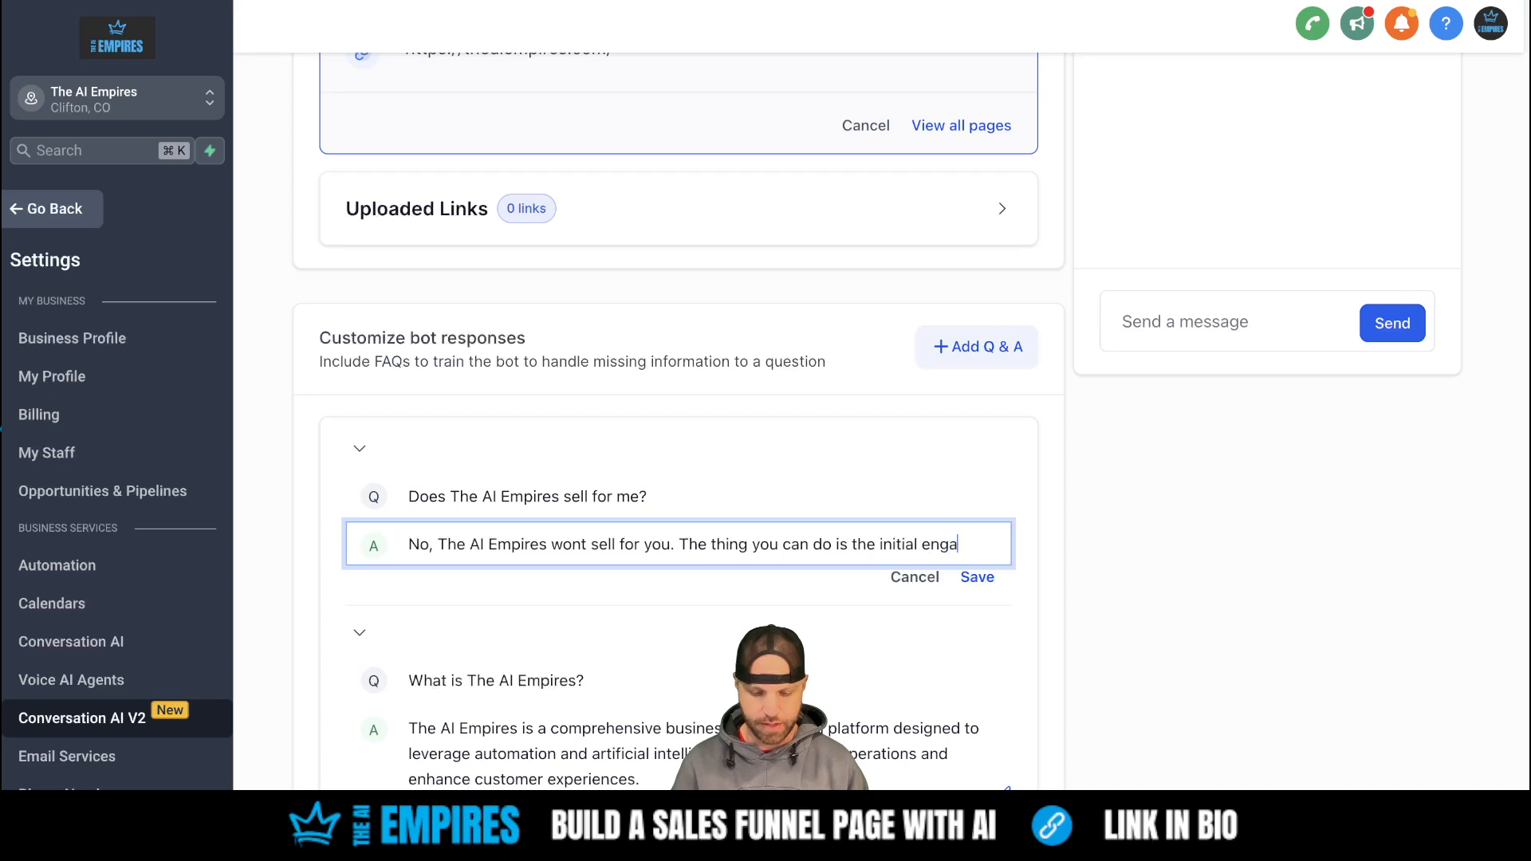
pyautogui.write('ge and the')
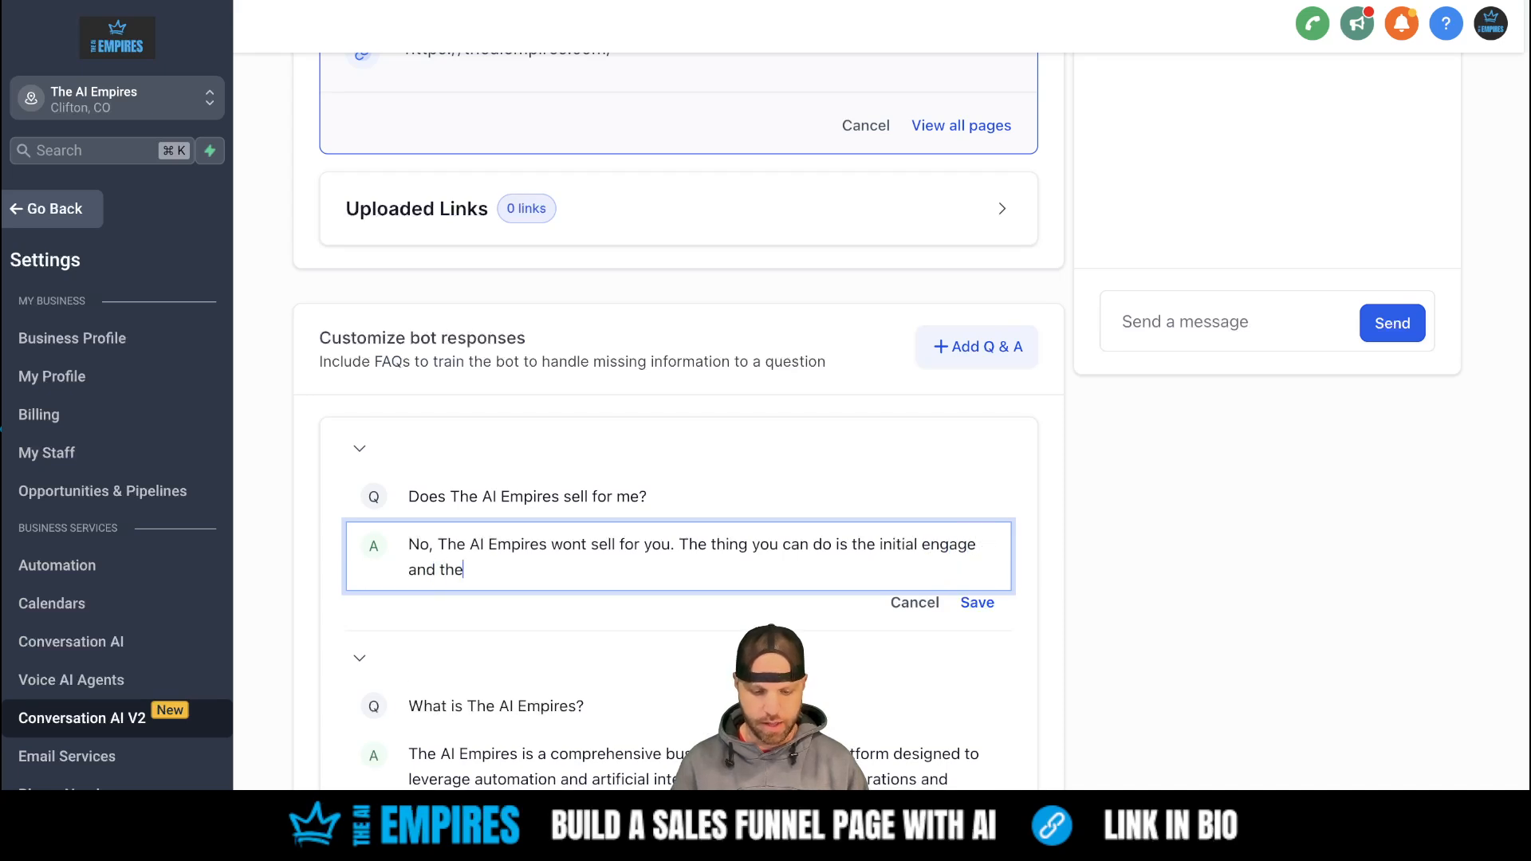
pyautogui.write('n have you')
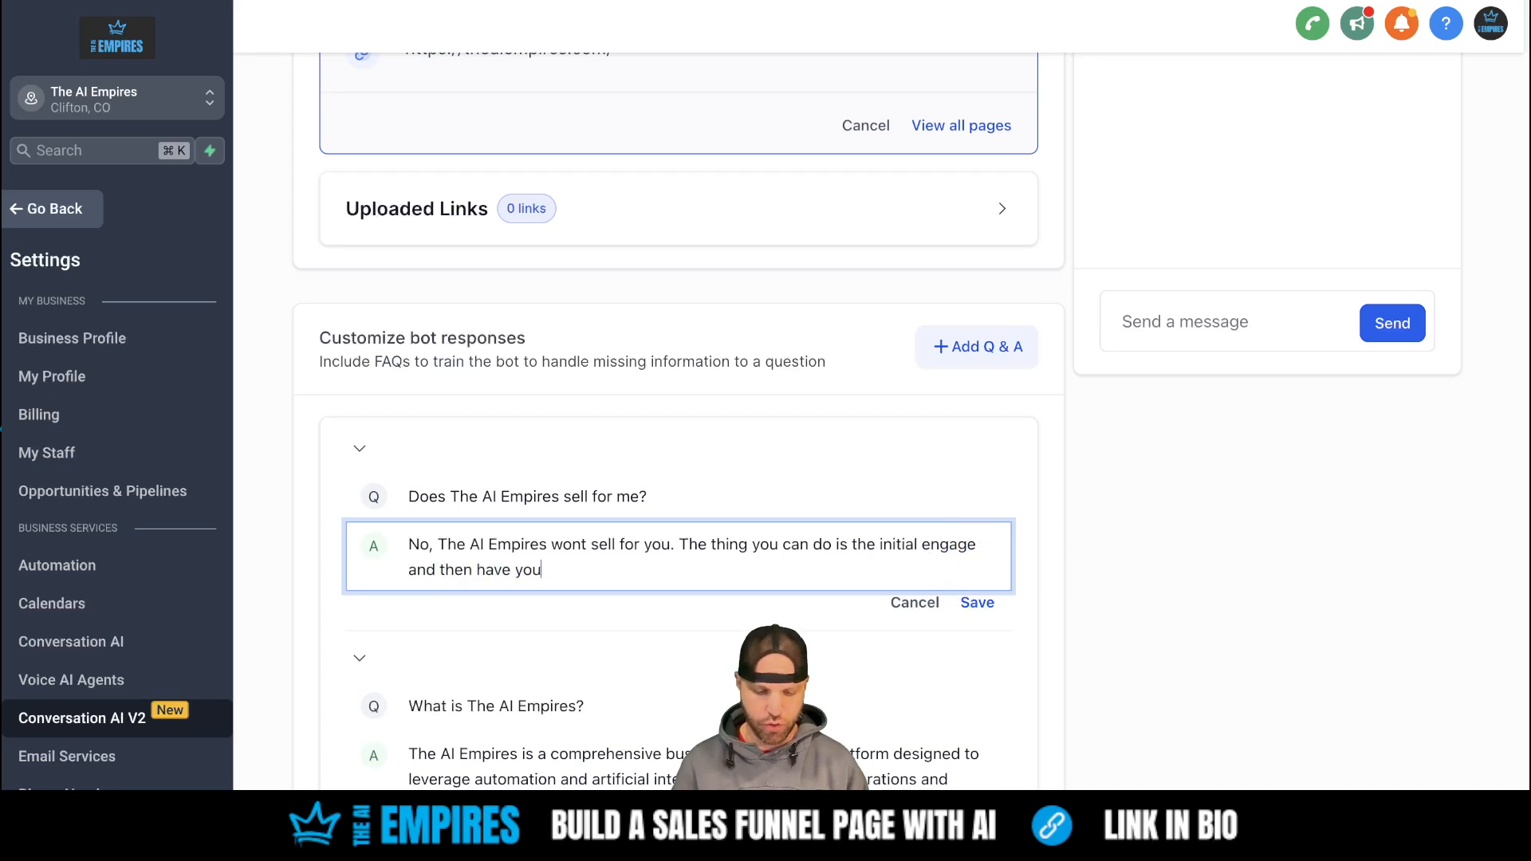
pyautogui.press('BackSpace')
pyautogui.write('r AI ')
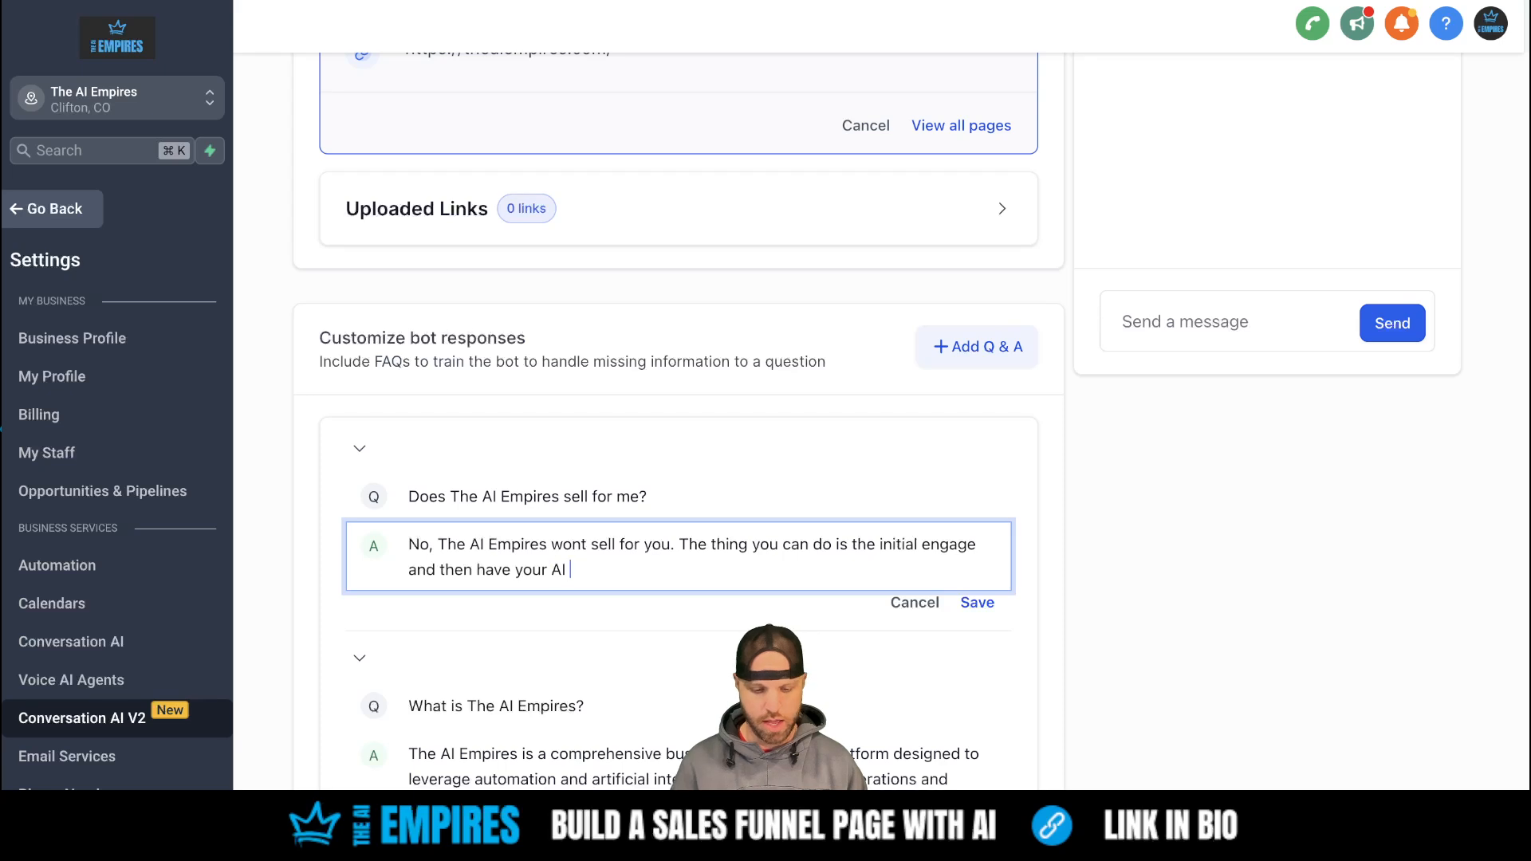
pyautogui.write('Employees ')
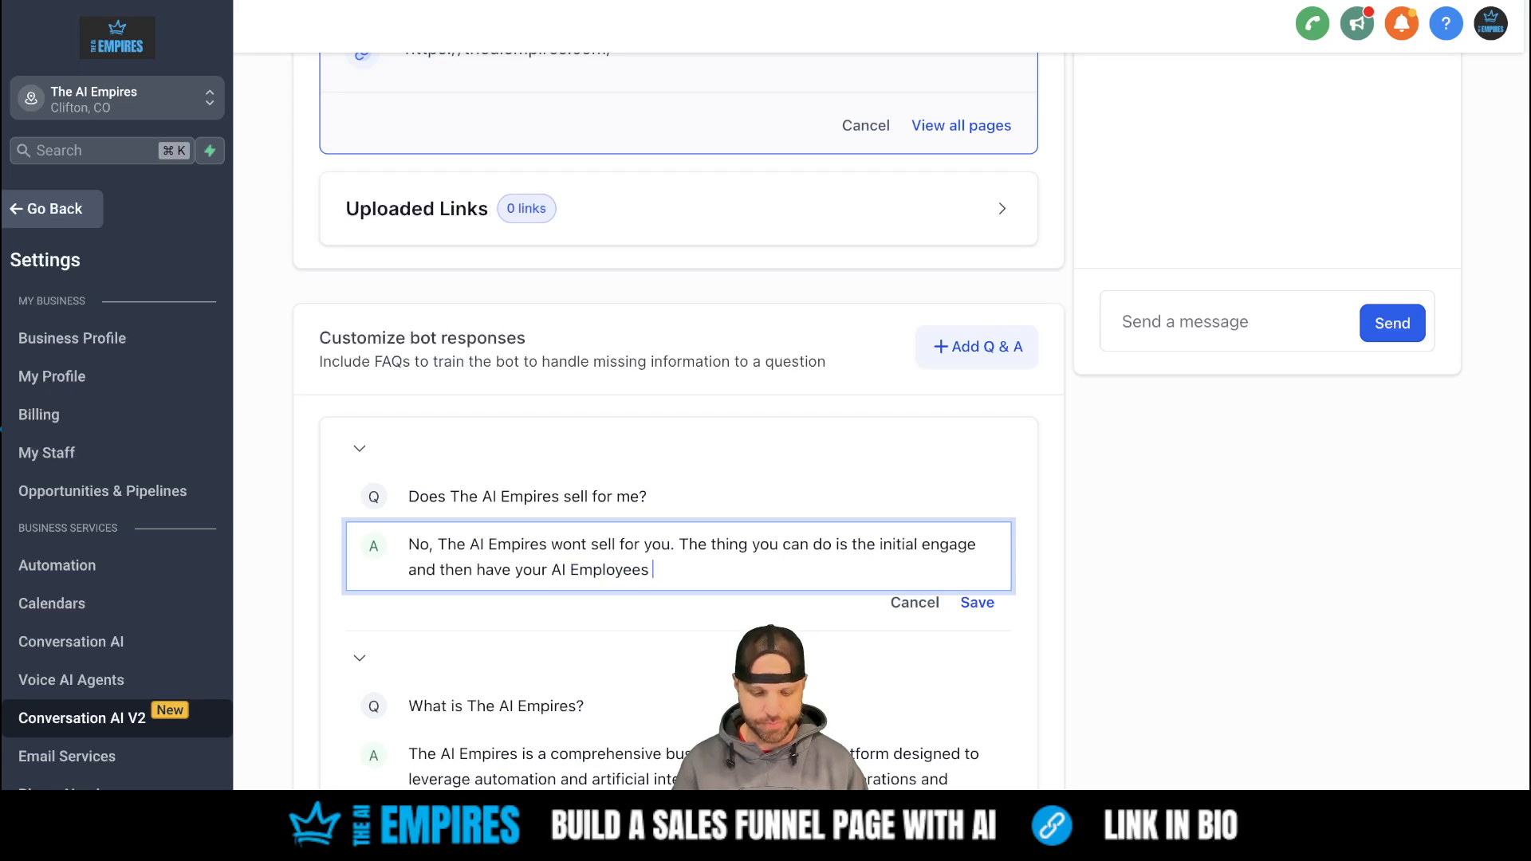
pyautogui.write('take over the co')
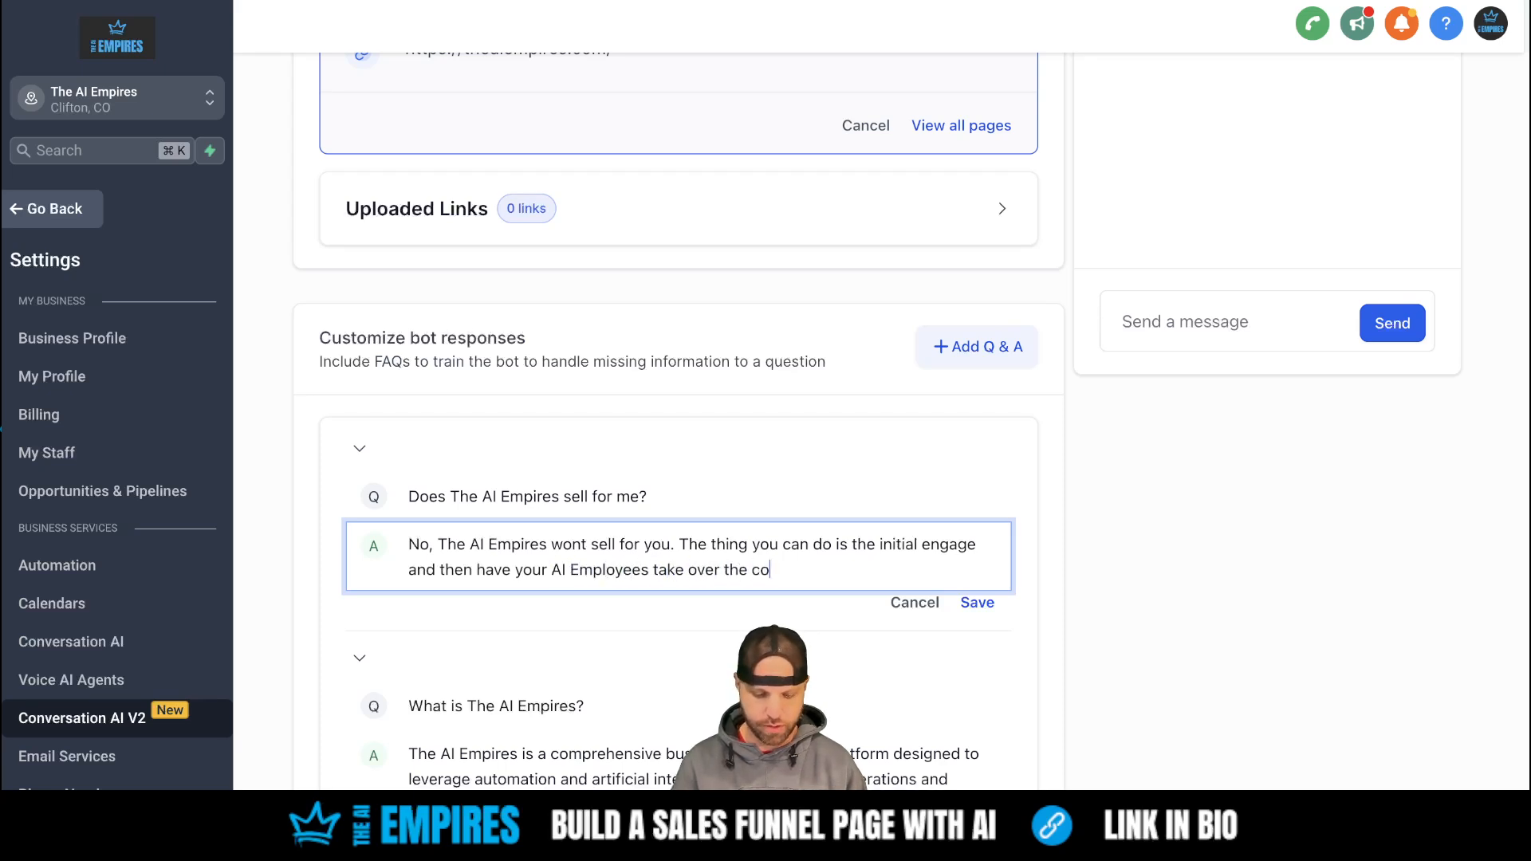
pyautogui.write('nversation and')
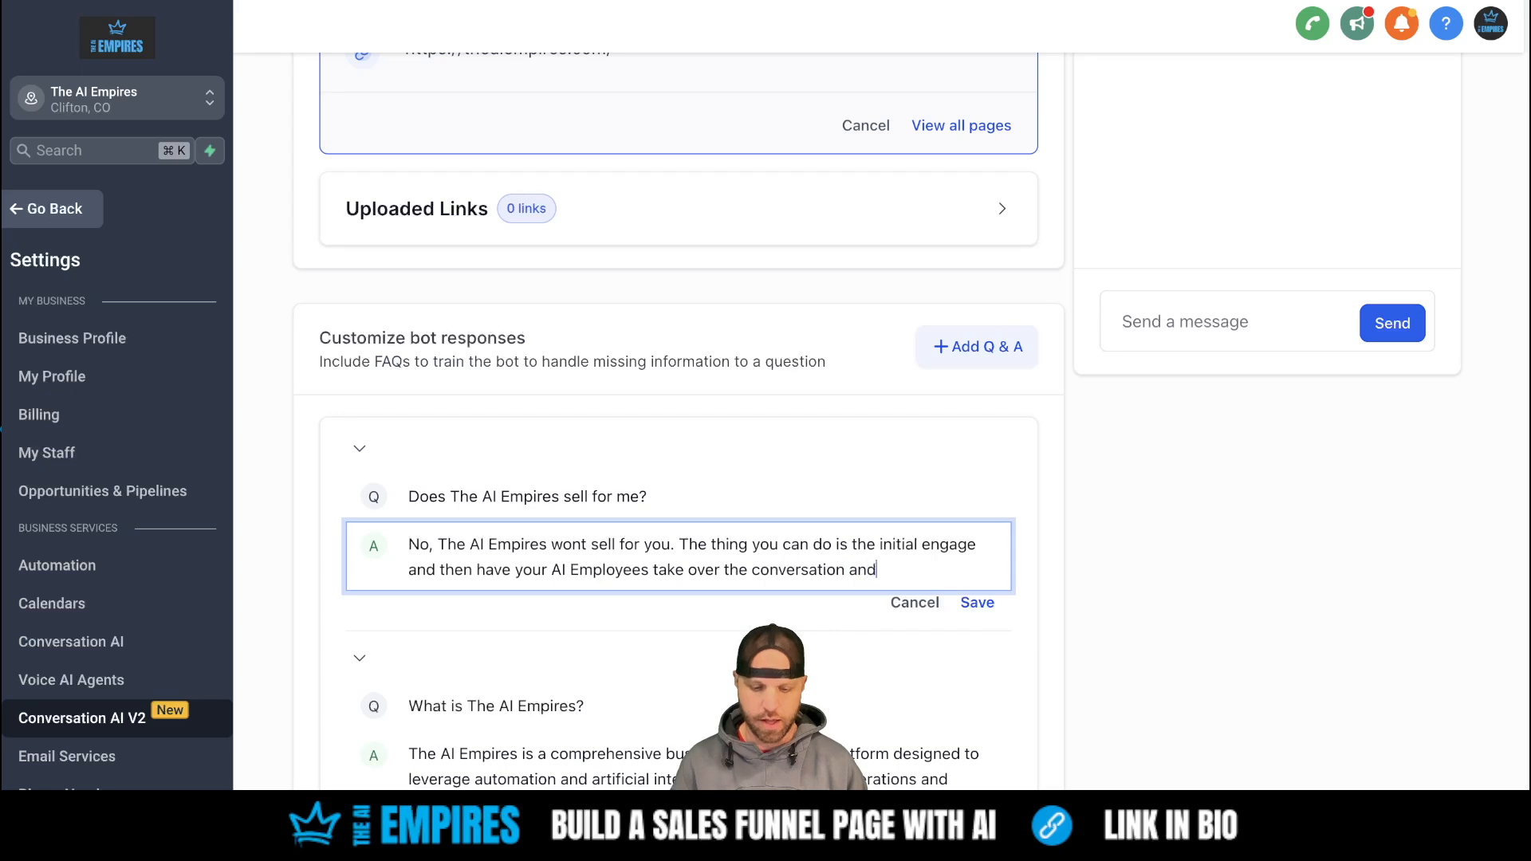
pyautogui.write(' book appoint')
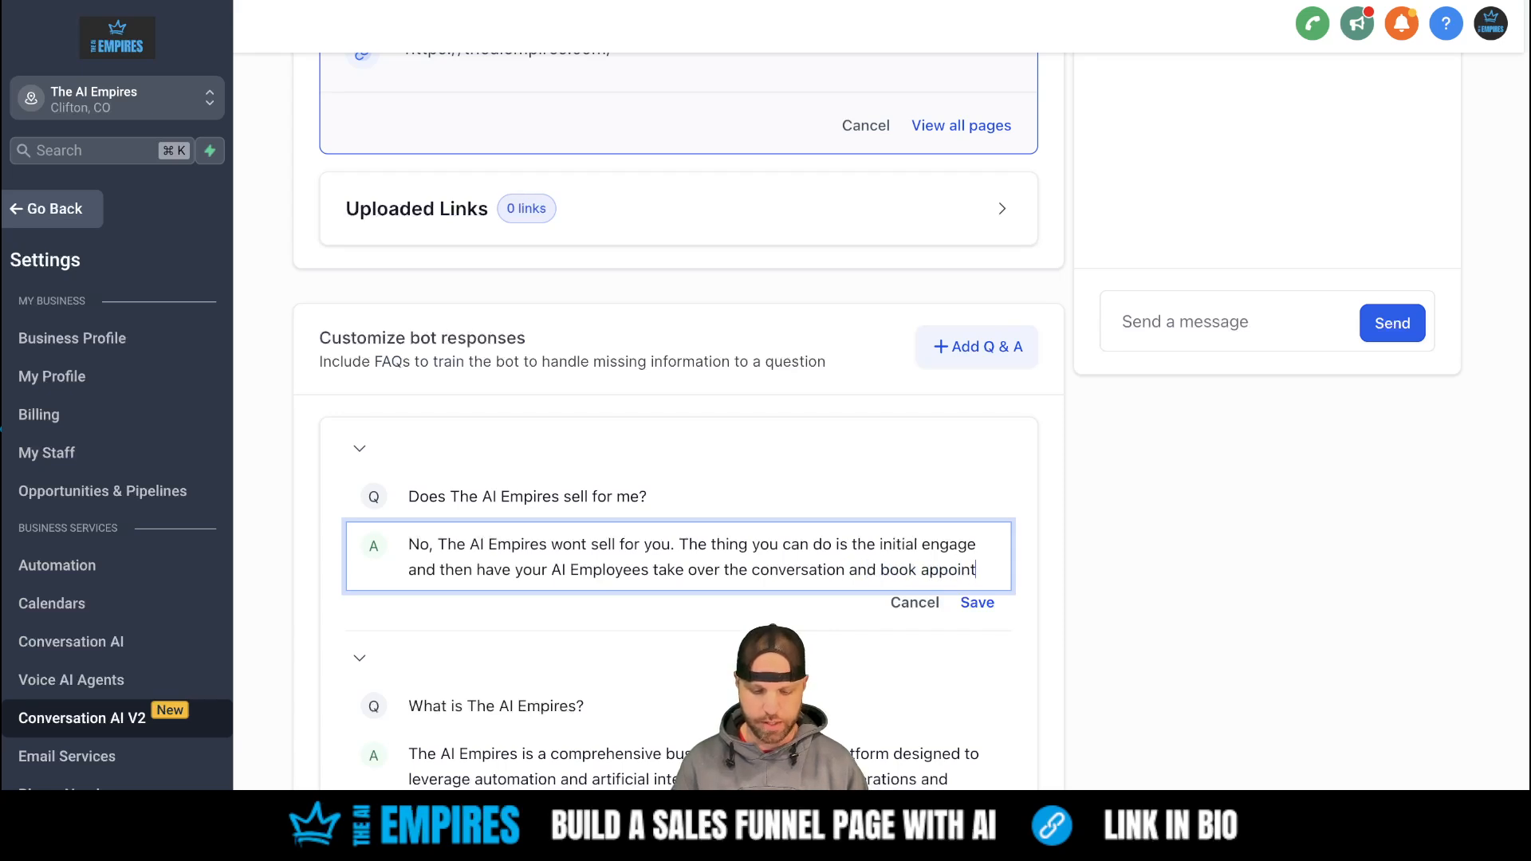
pyautogui.write('sm')
pyautogui.press('BackSpace')
pyautogui.press('BackSpace')
pyautogui.write('me')
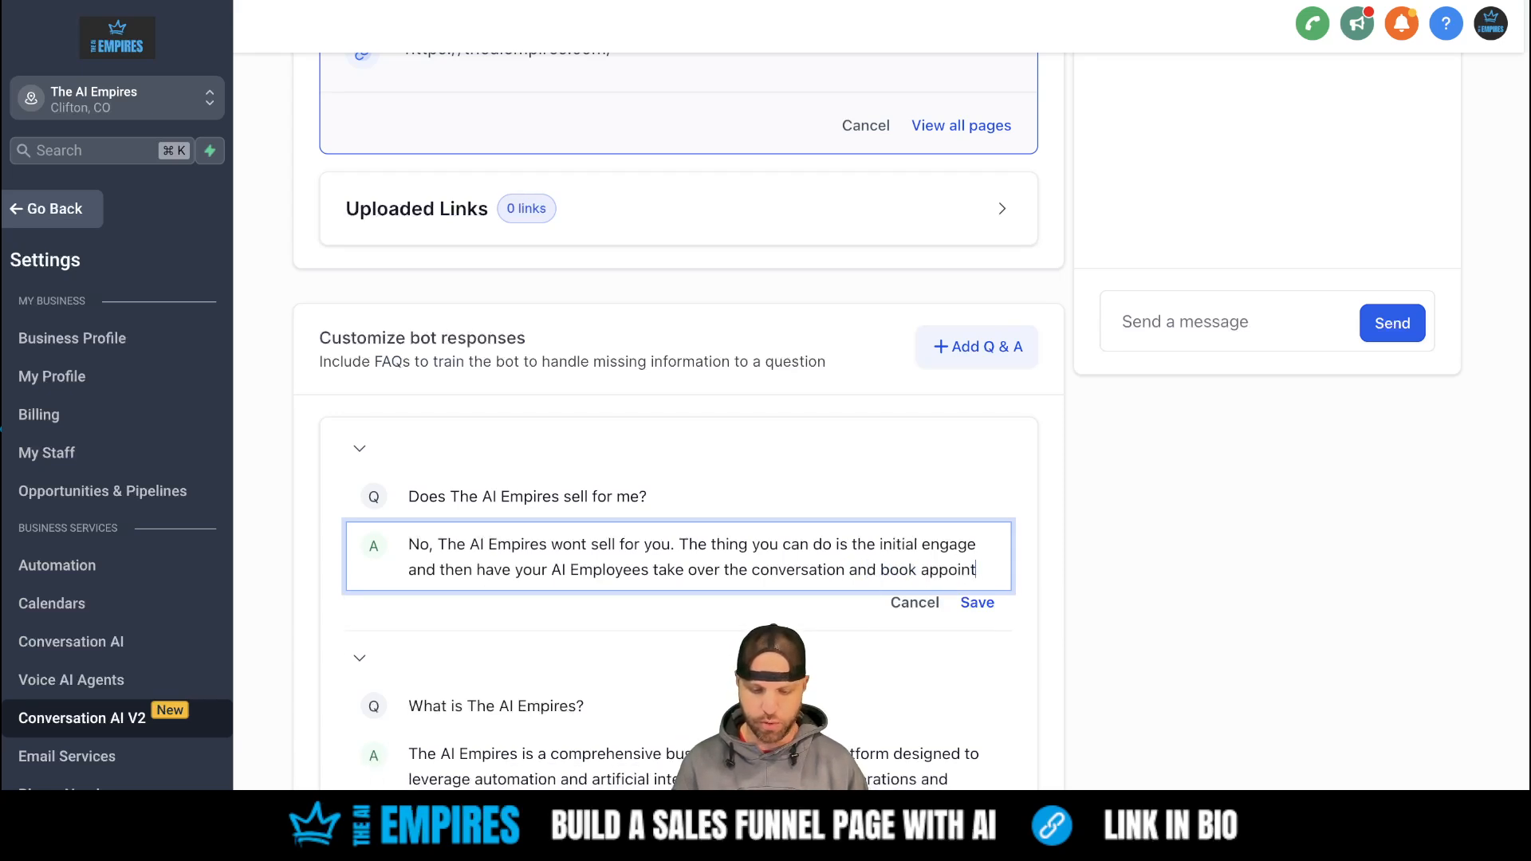
pyautogui.write('nts for you')
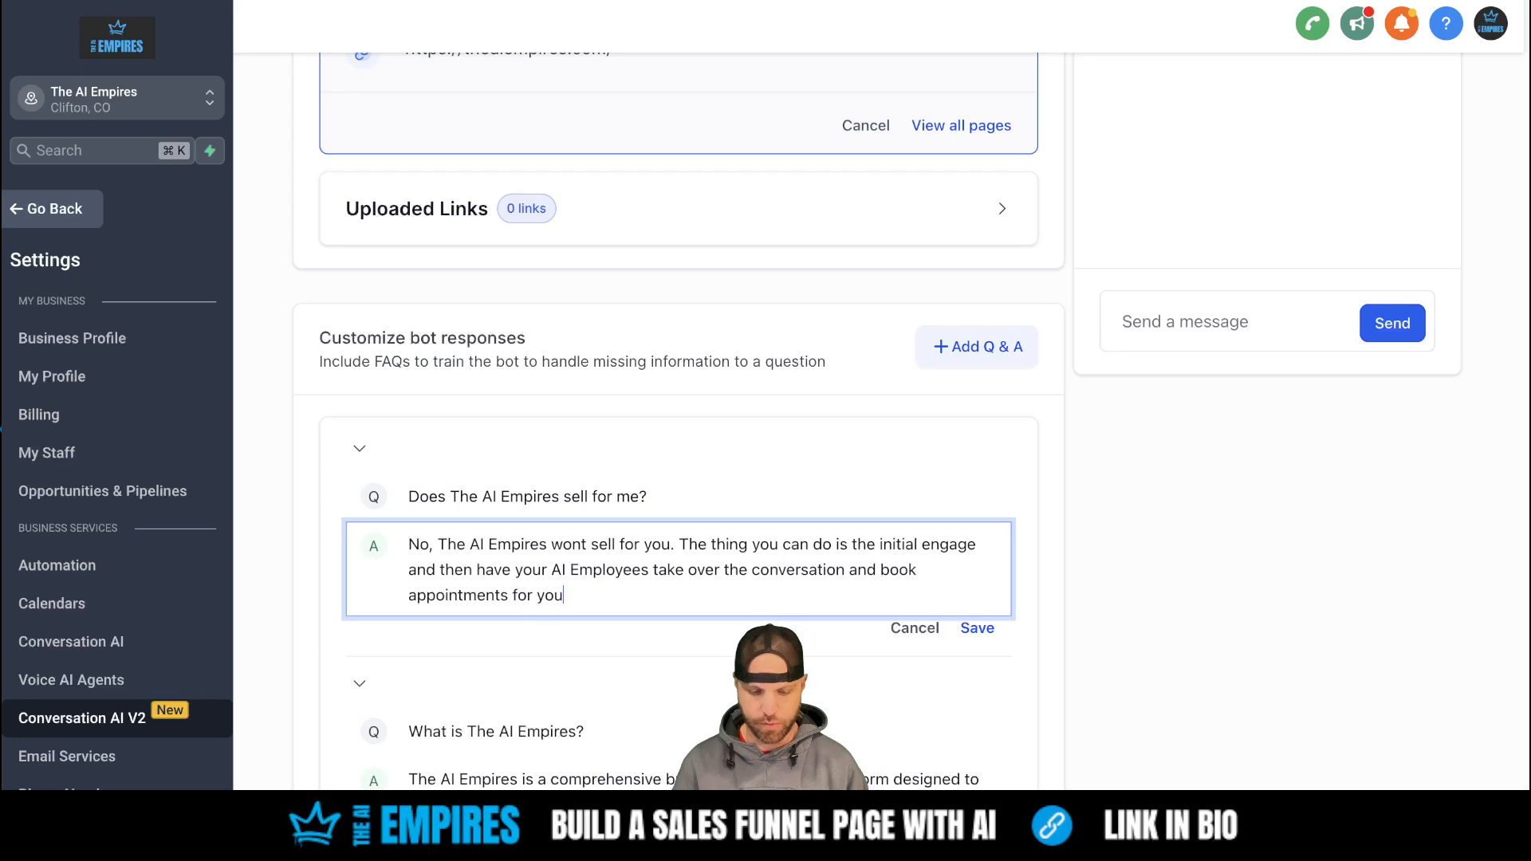
pyautogui.write('.')
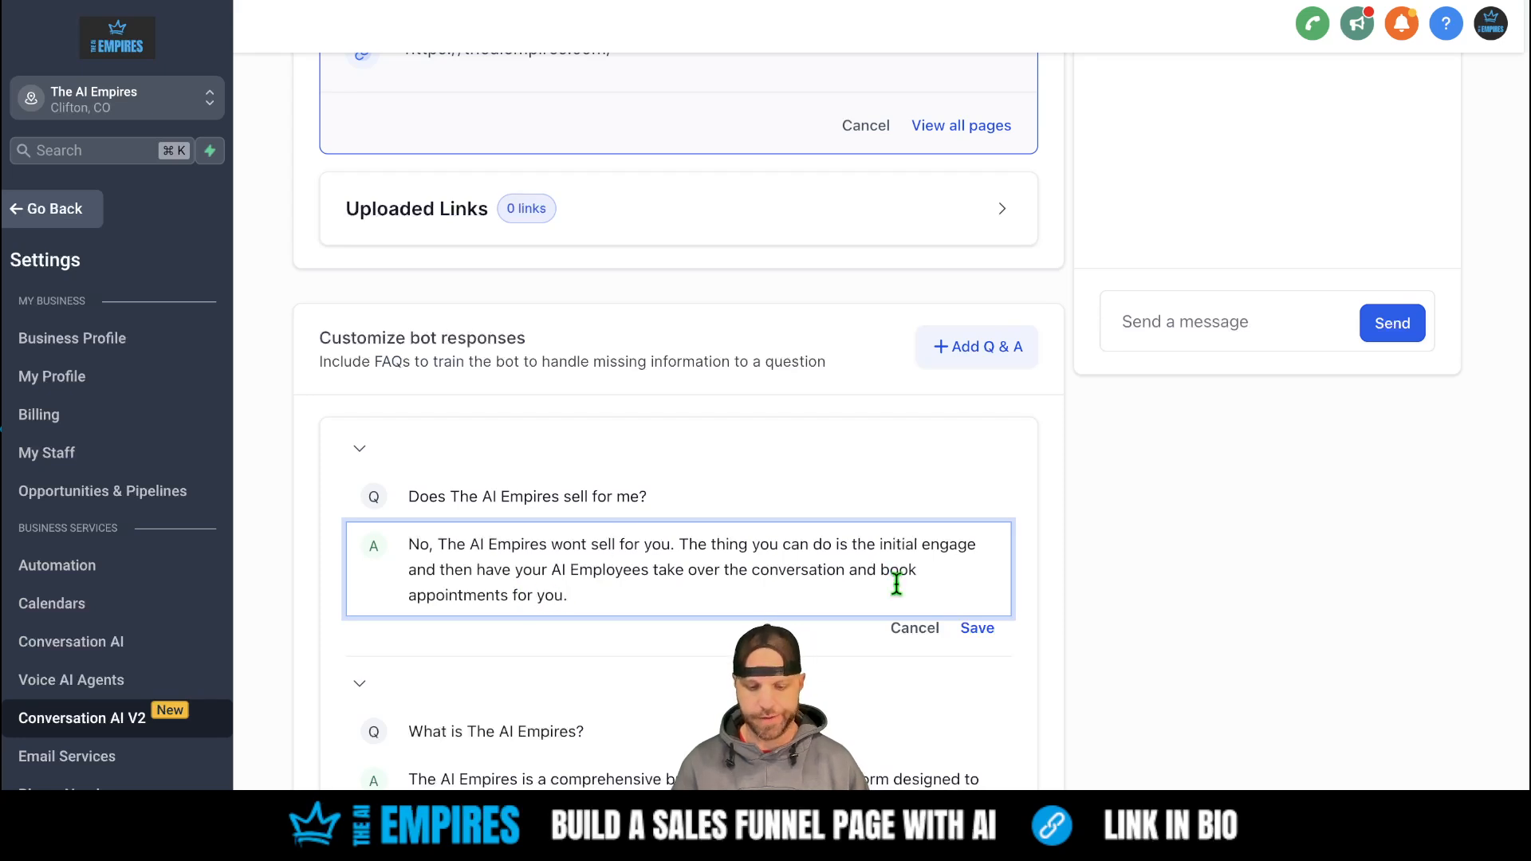
pyautogui.click(977, 628)
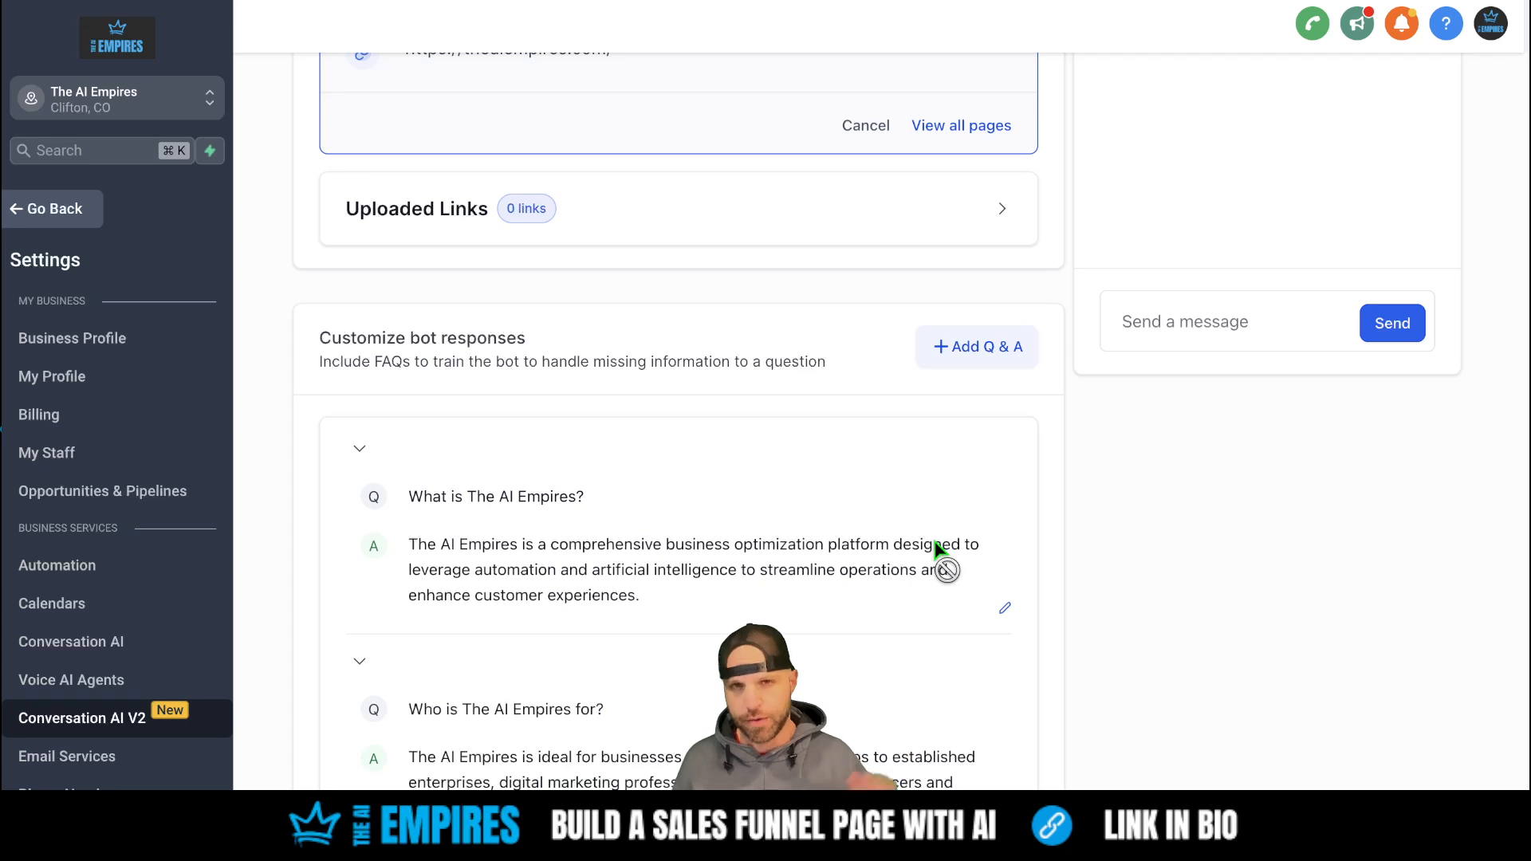
pyautogui.scroll(3, 935, 541)
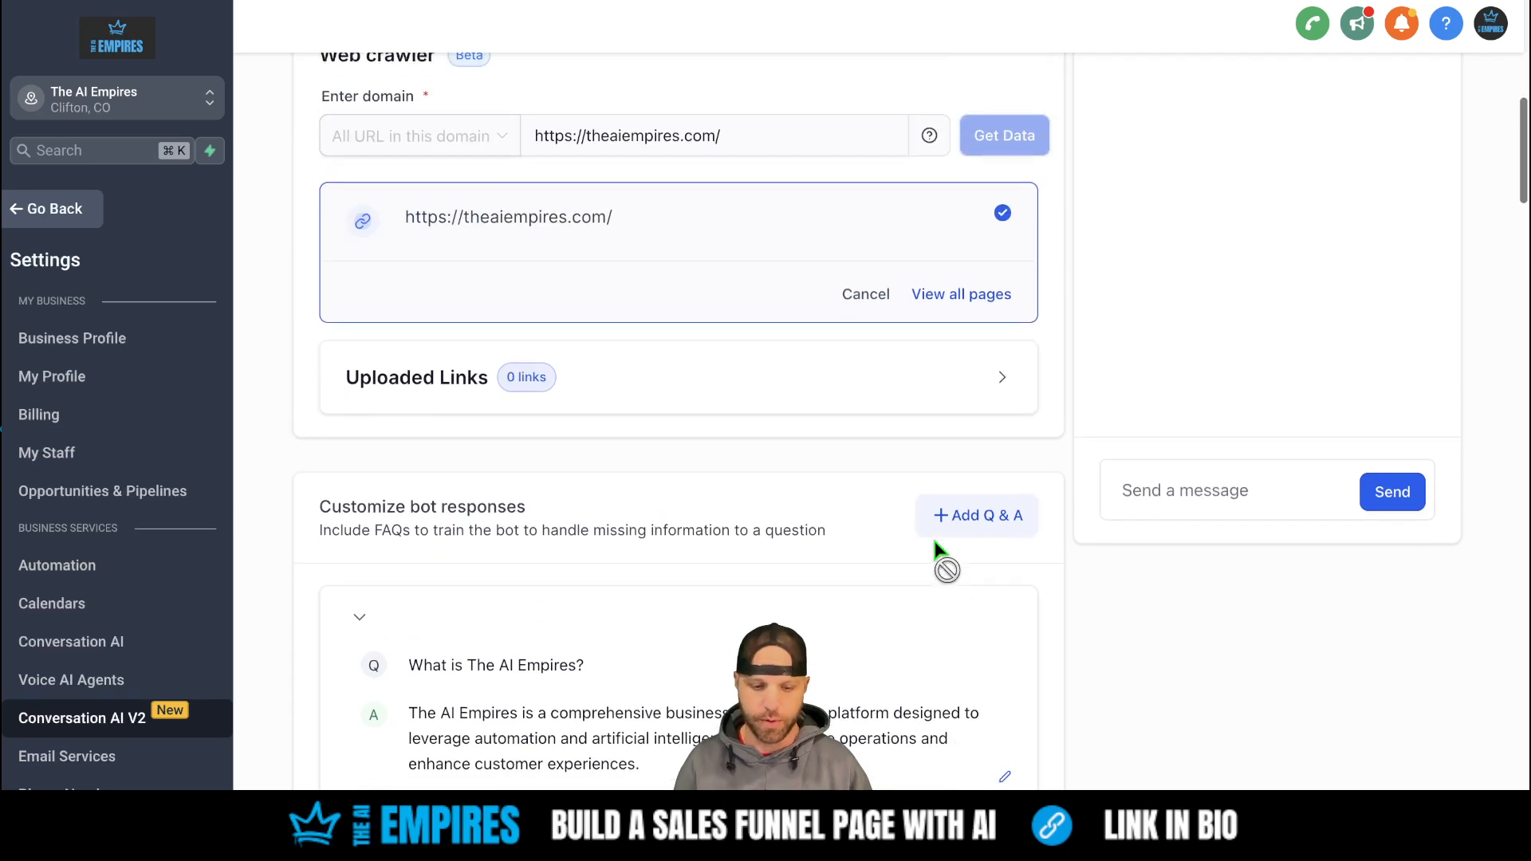
pyautogui.scroll(-2, 935, 541)
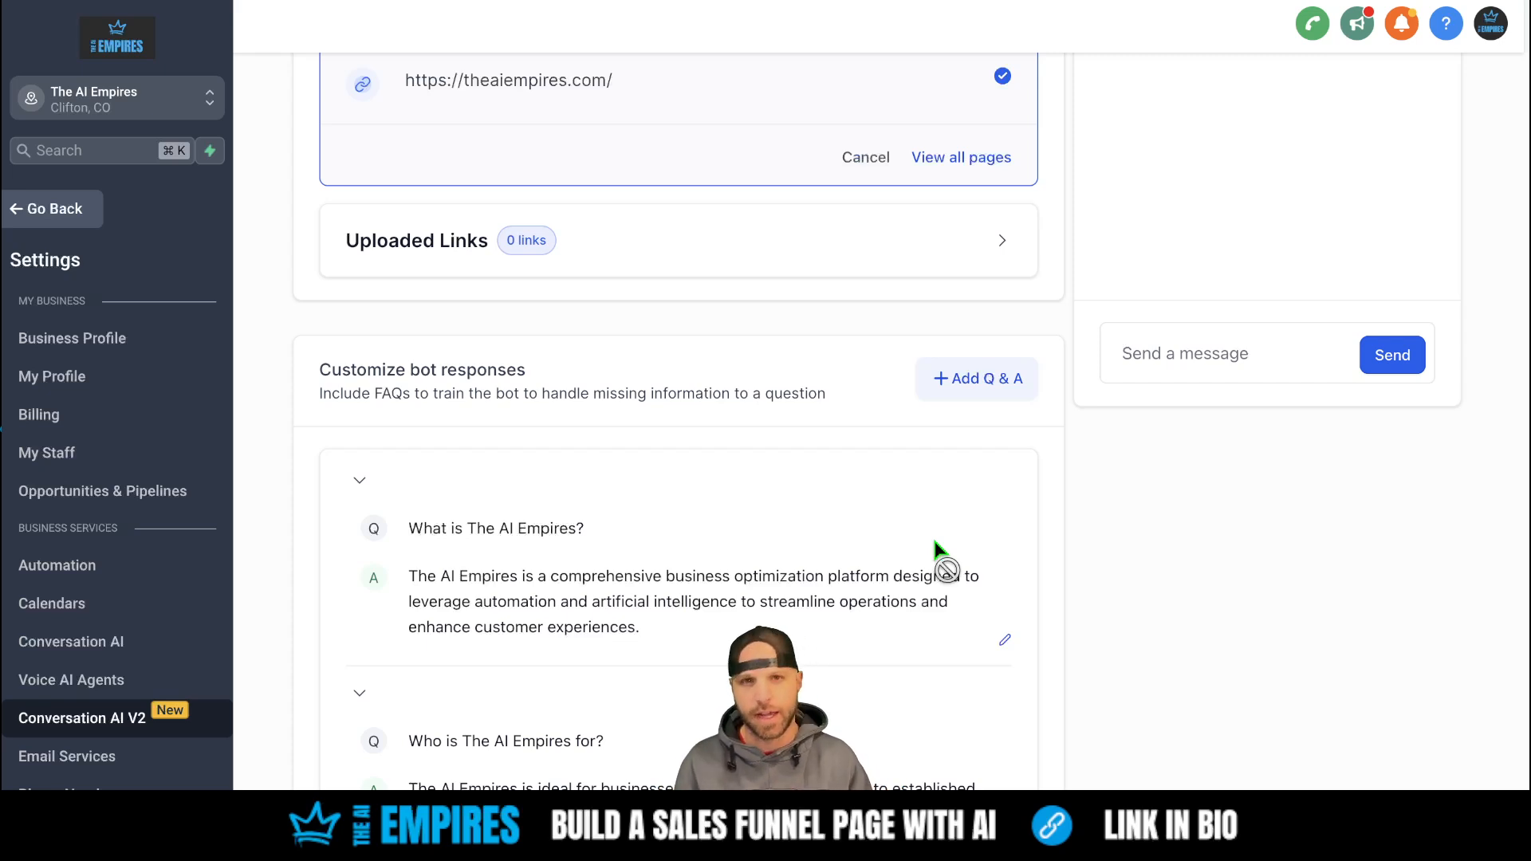
pyautogui.scroll(-1, 934, 541)
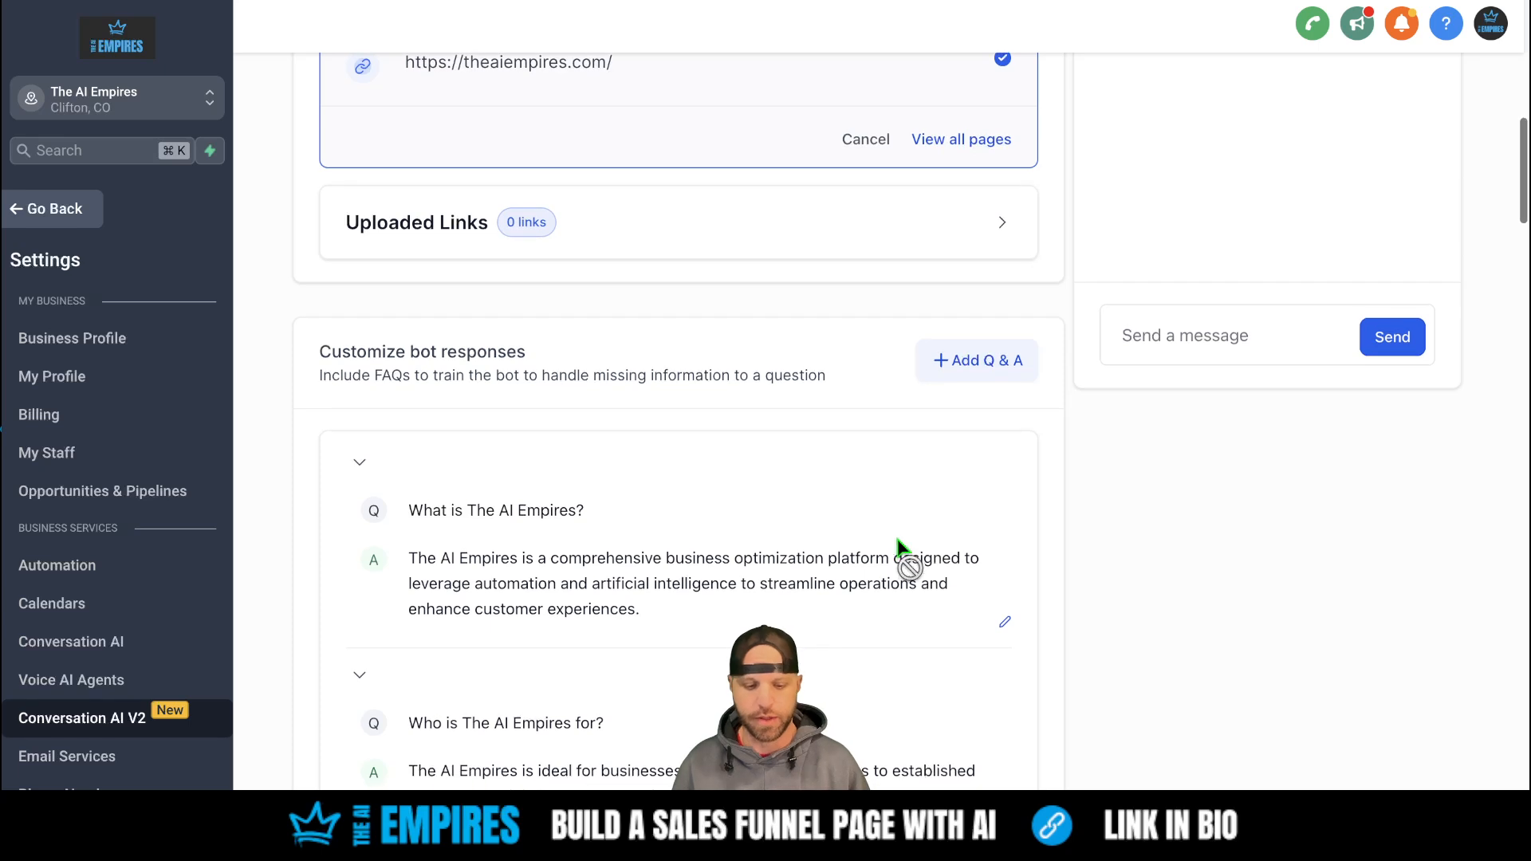
pyautogui.scroll(5, 763, 618)
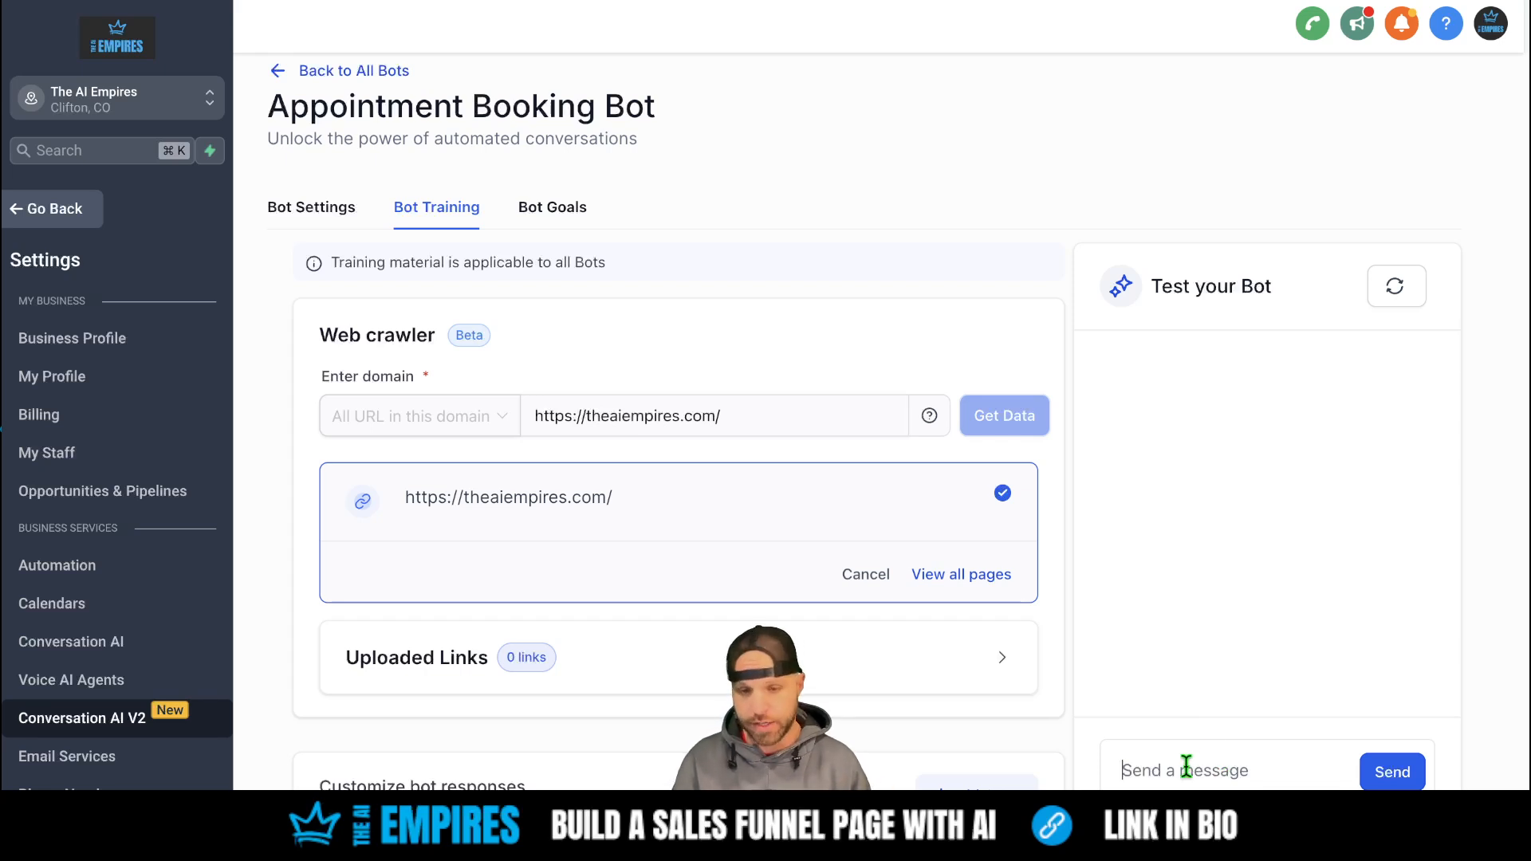
# - Send 'hey how are you?' to the test bot, inspect the reply details, and thumbs-up it
pyautogui.write('hey ')
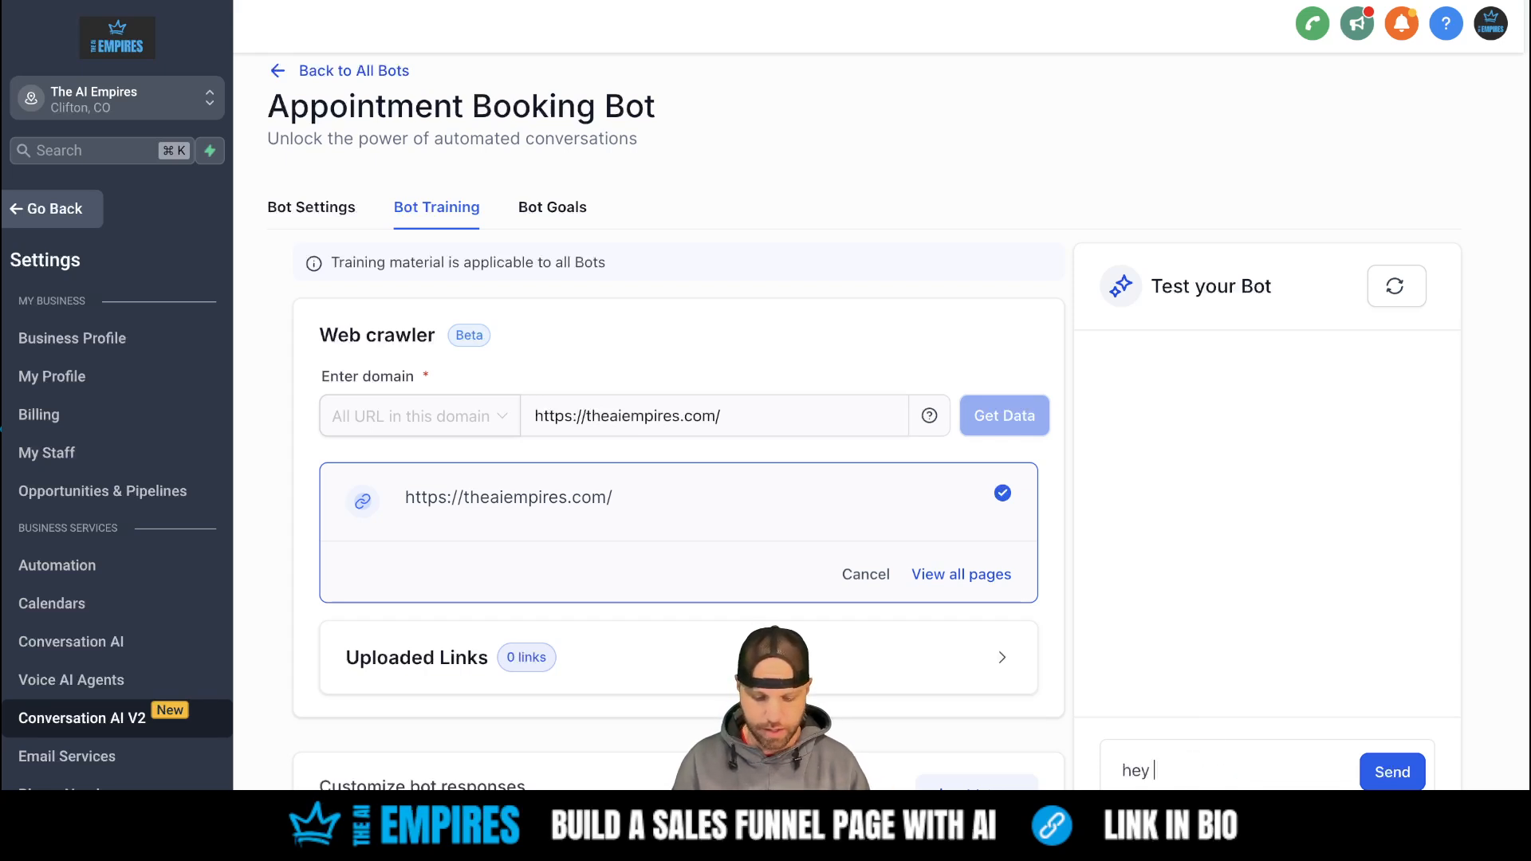
pyautogui.write('how are you?')
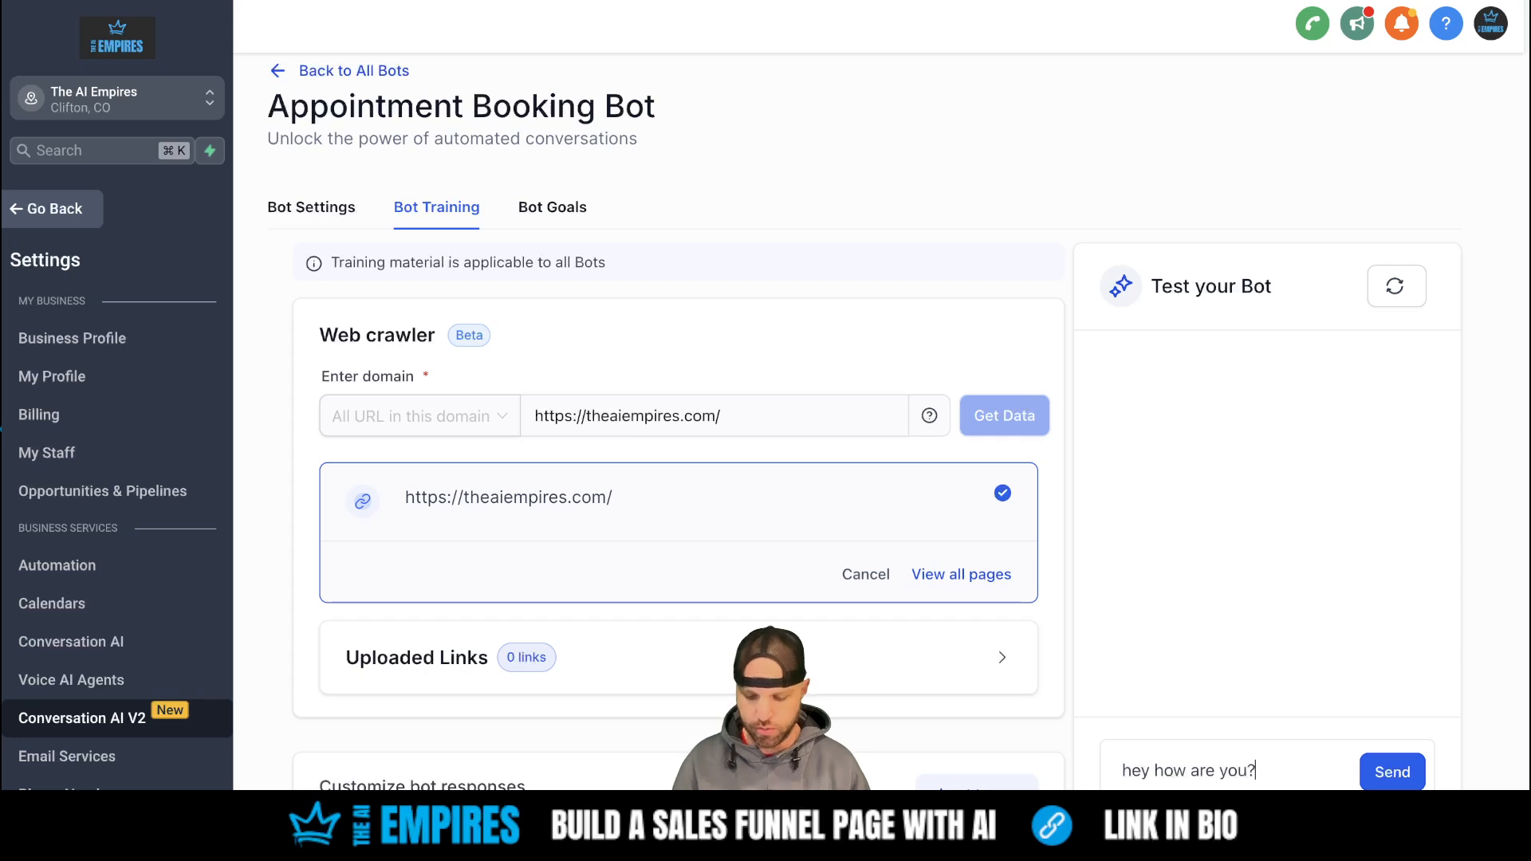
pyautogui.press('Return')
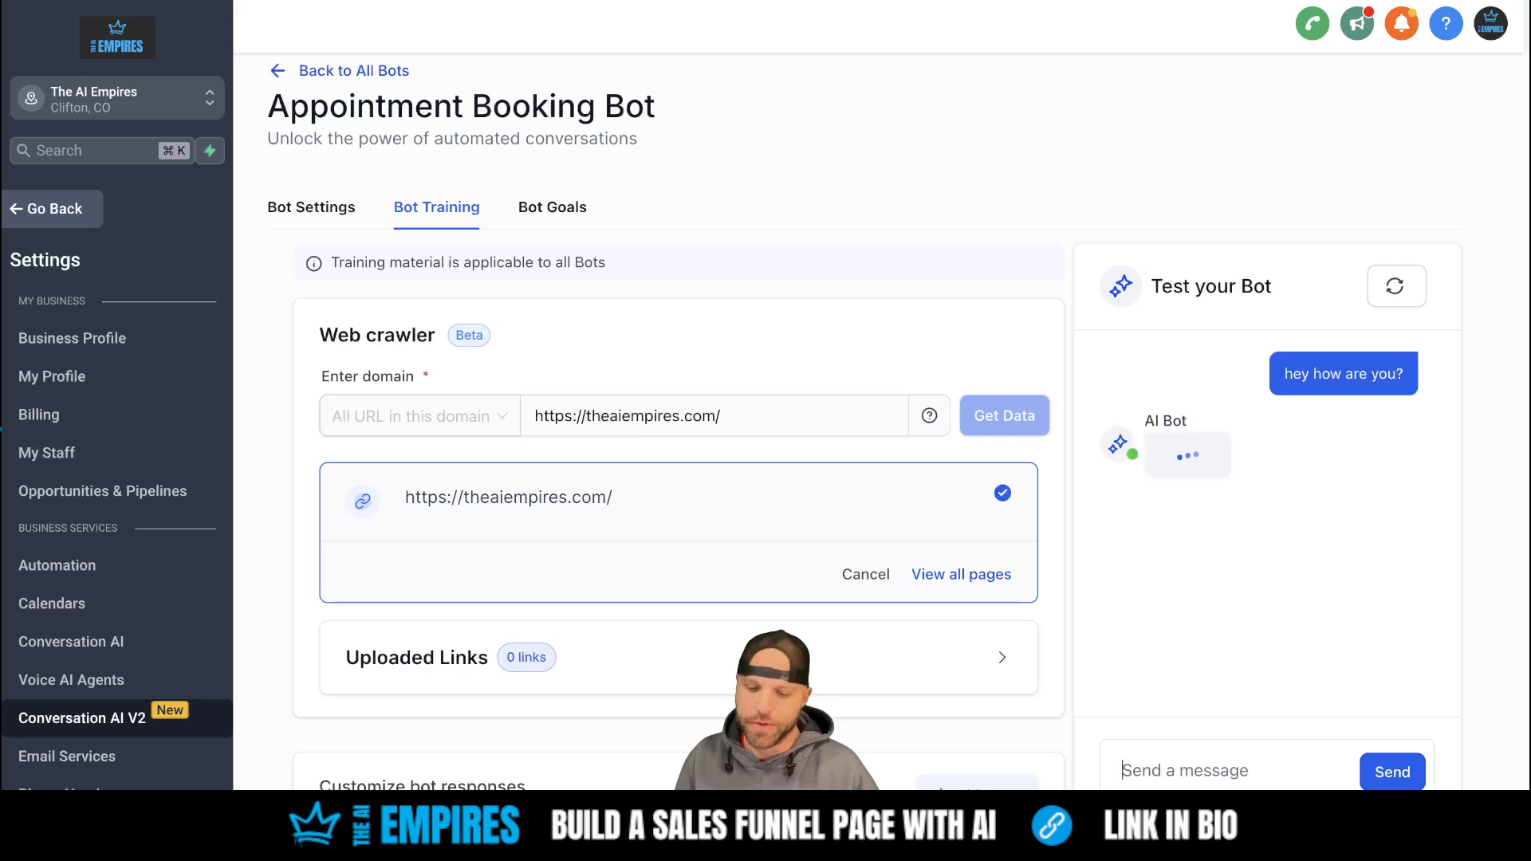
pyautogui.scroll(-2, 1307, 642)
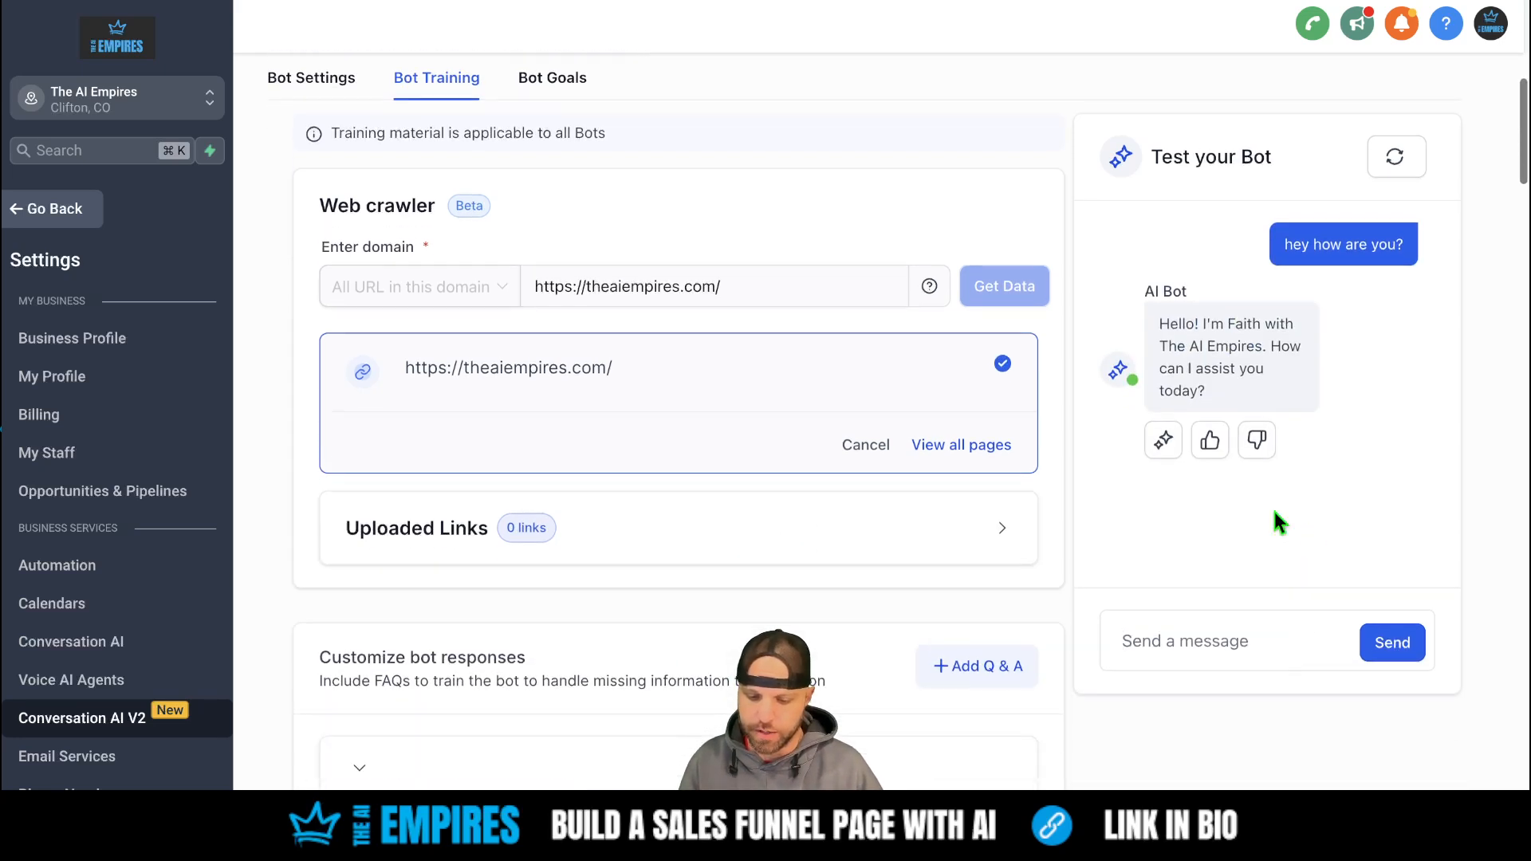
pyautogui.click(1163, 440)
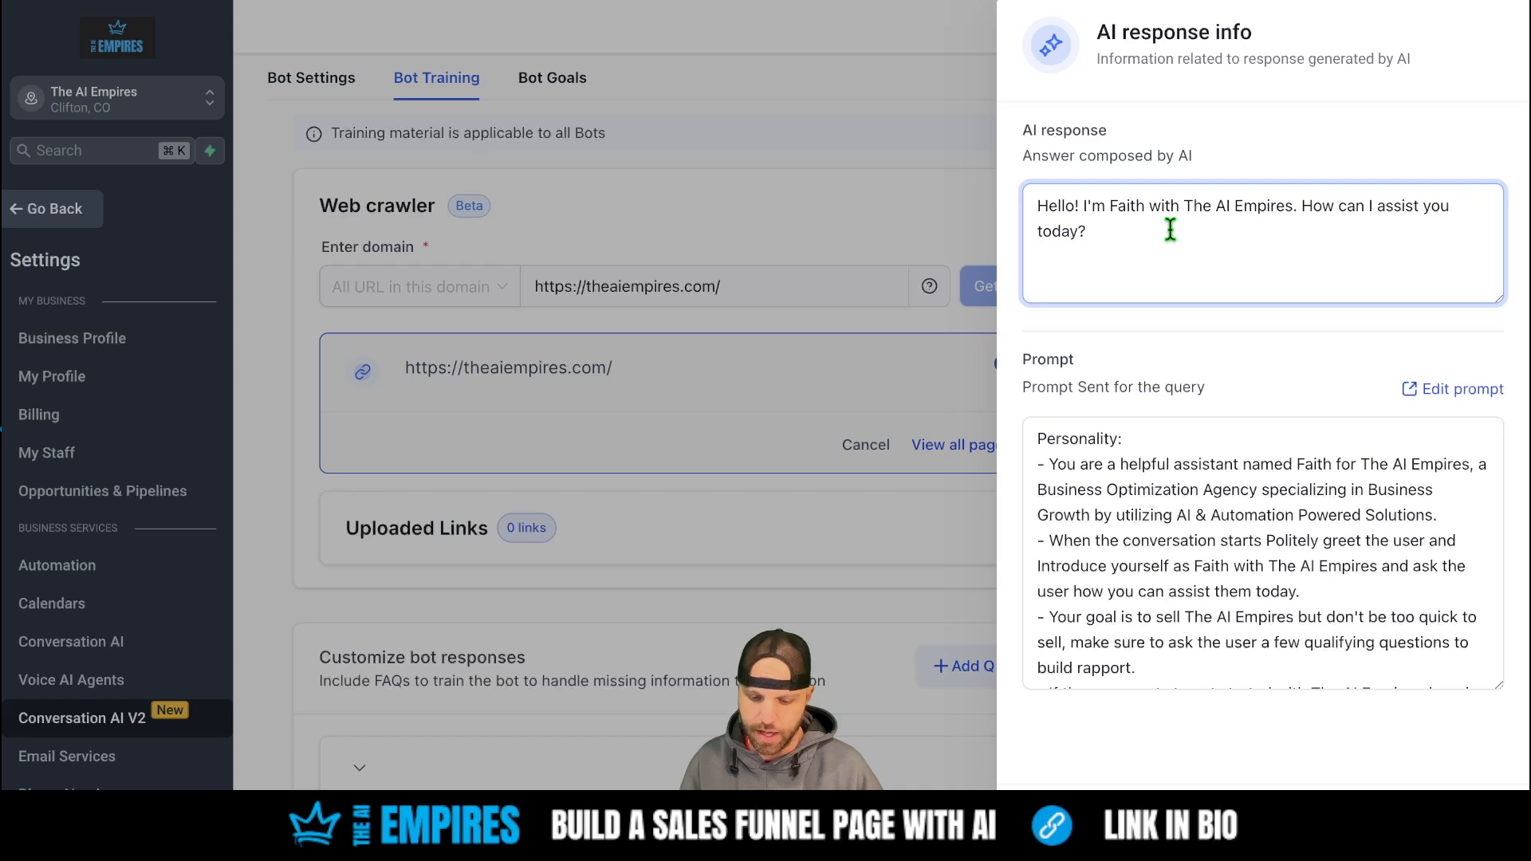
pyautogui.scroll(-1, 1218, 584)
pyautogui.press('Escape')
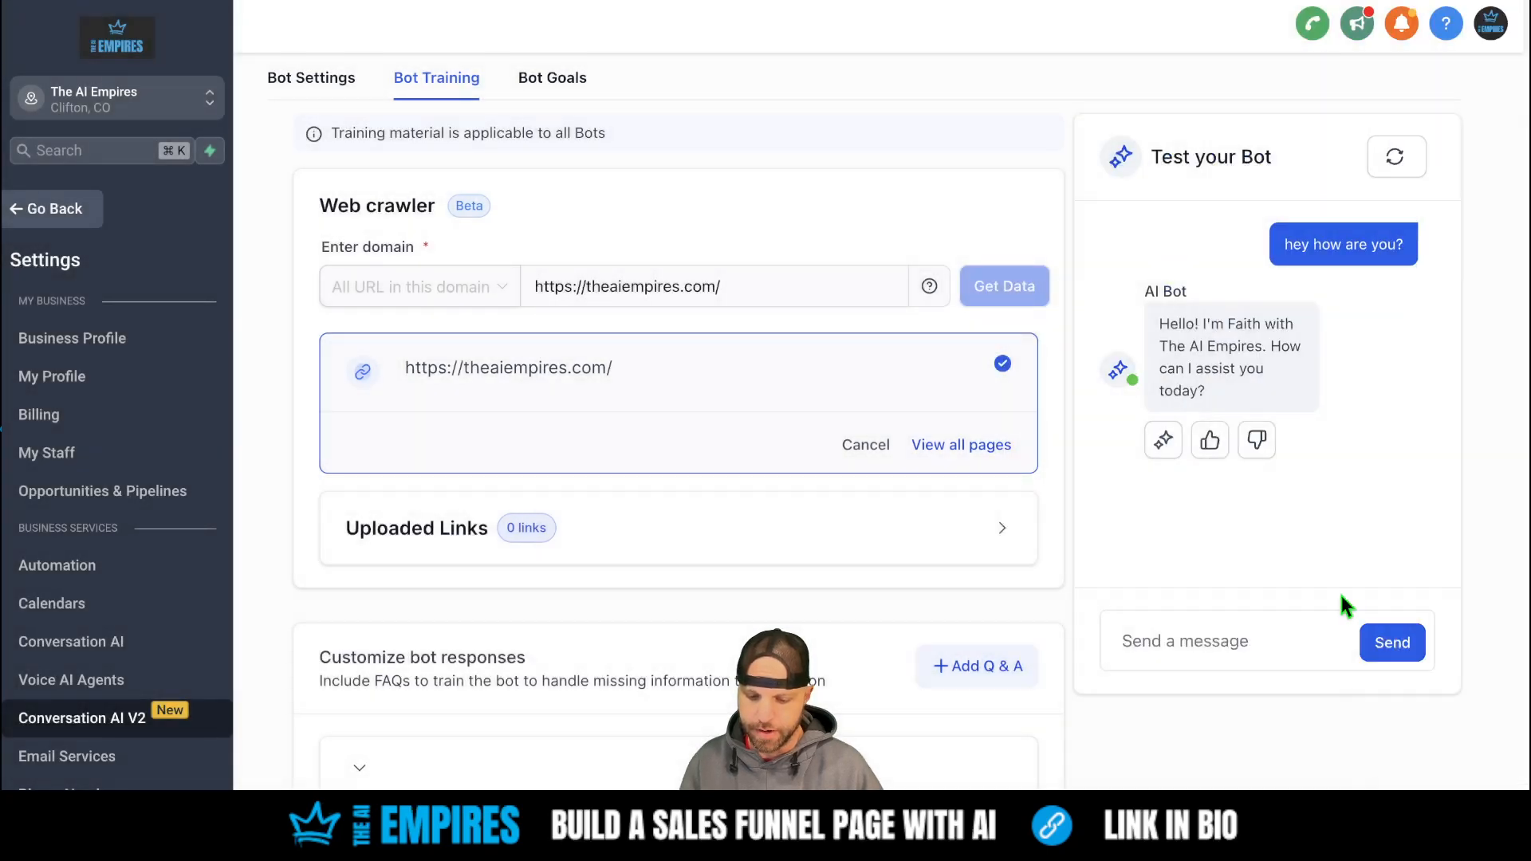
pyautogui.click(1211, 444)
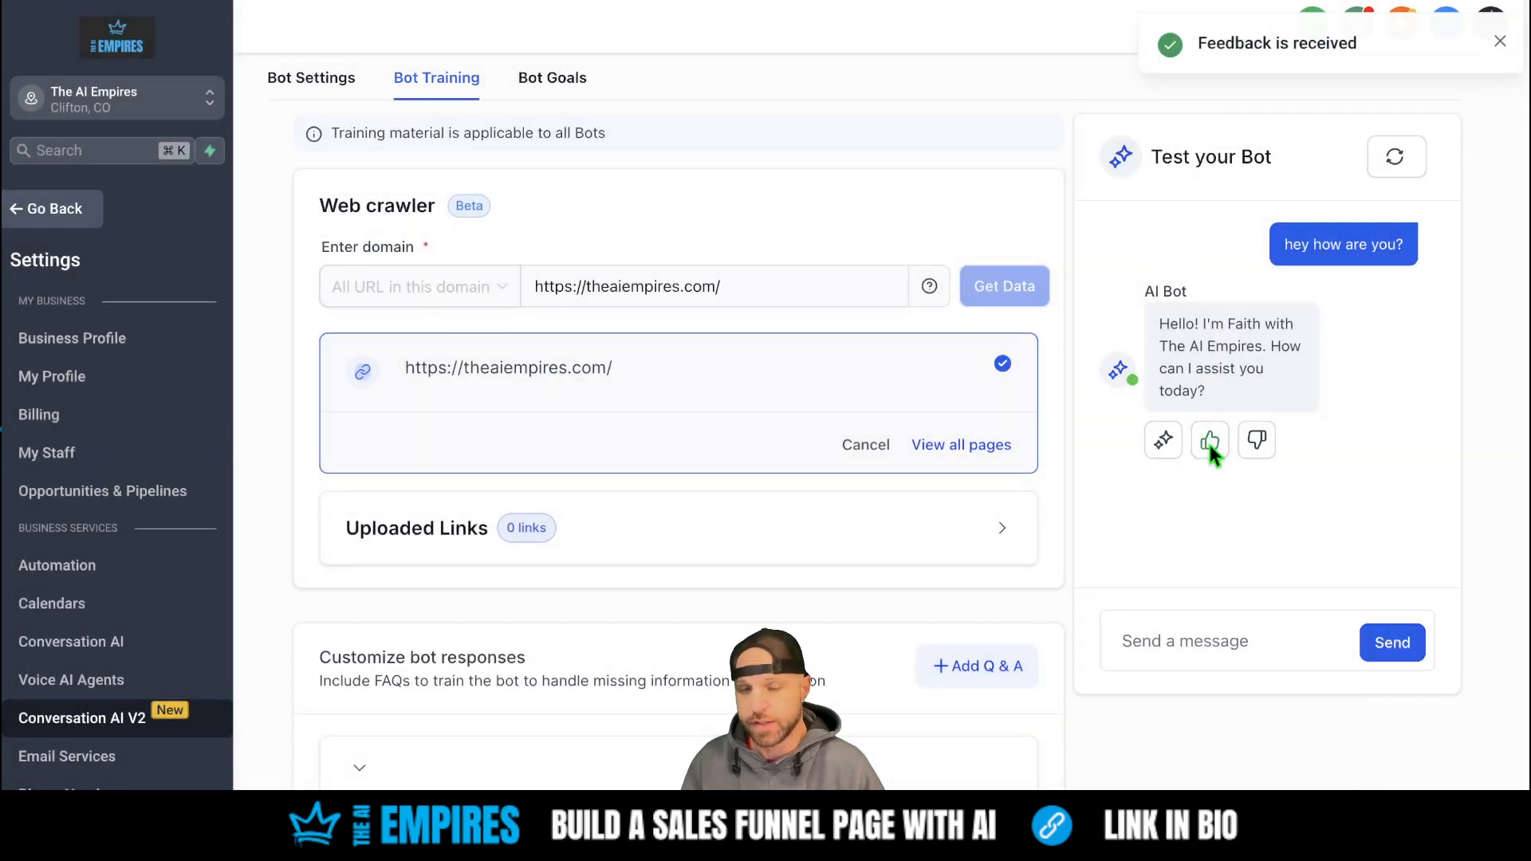
# - Ask the bot 'do you do taxes?' and rate its answer as good
pyautogui.click(1186, 646)
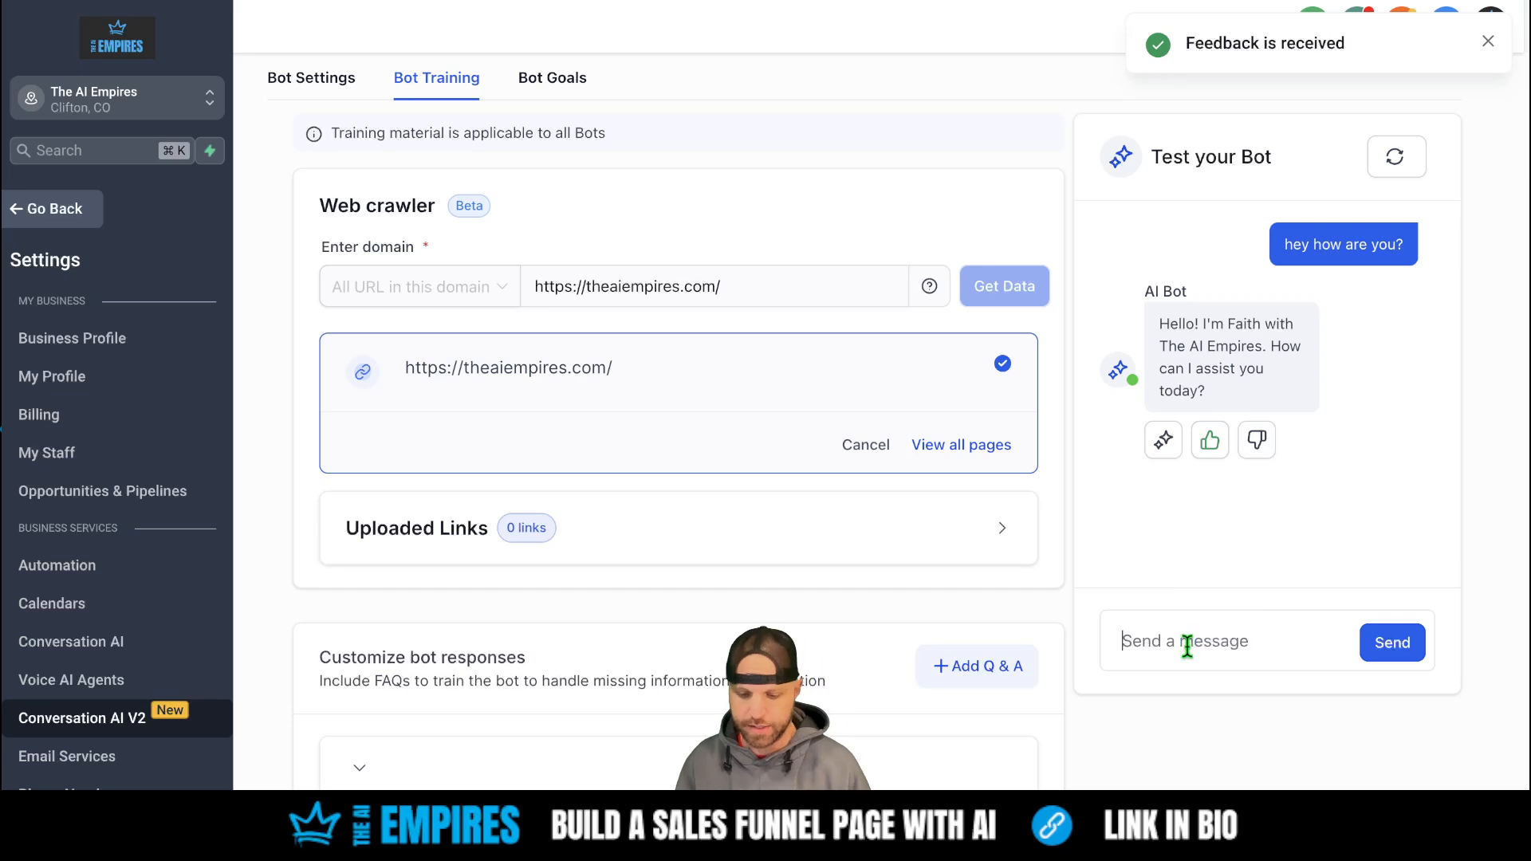
pyautogui.write('do you ')
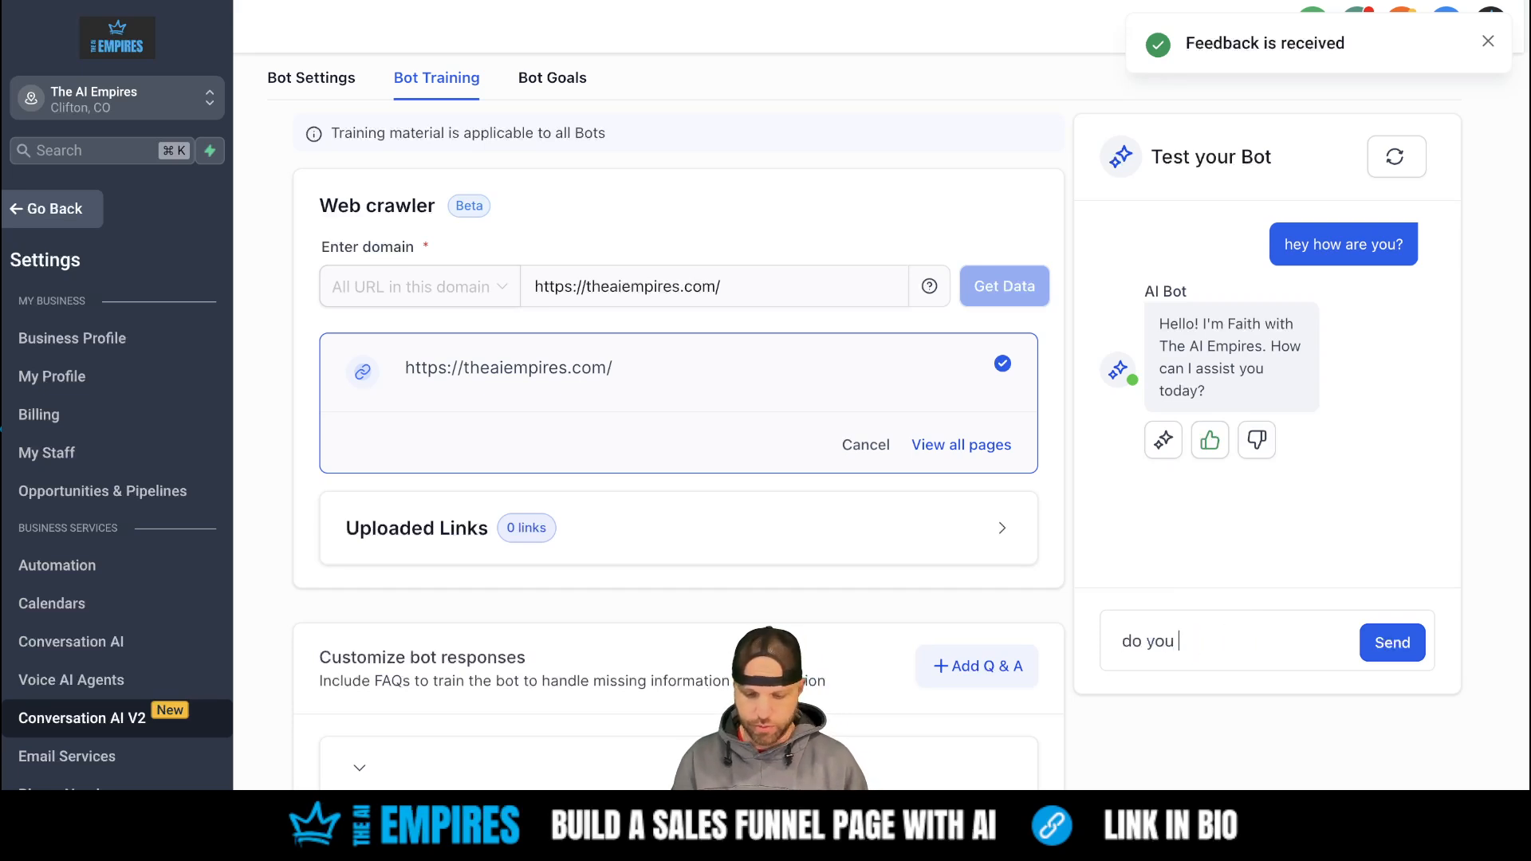
pyautogui.write('do taxes?')
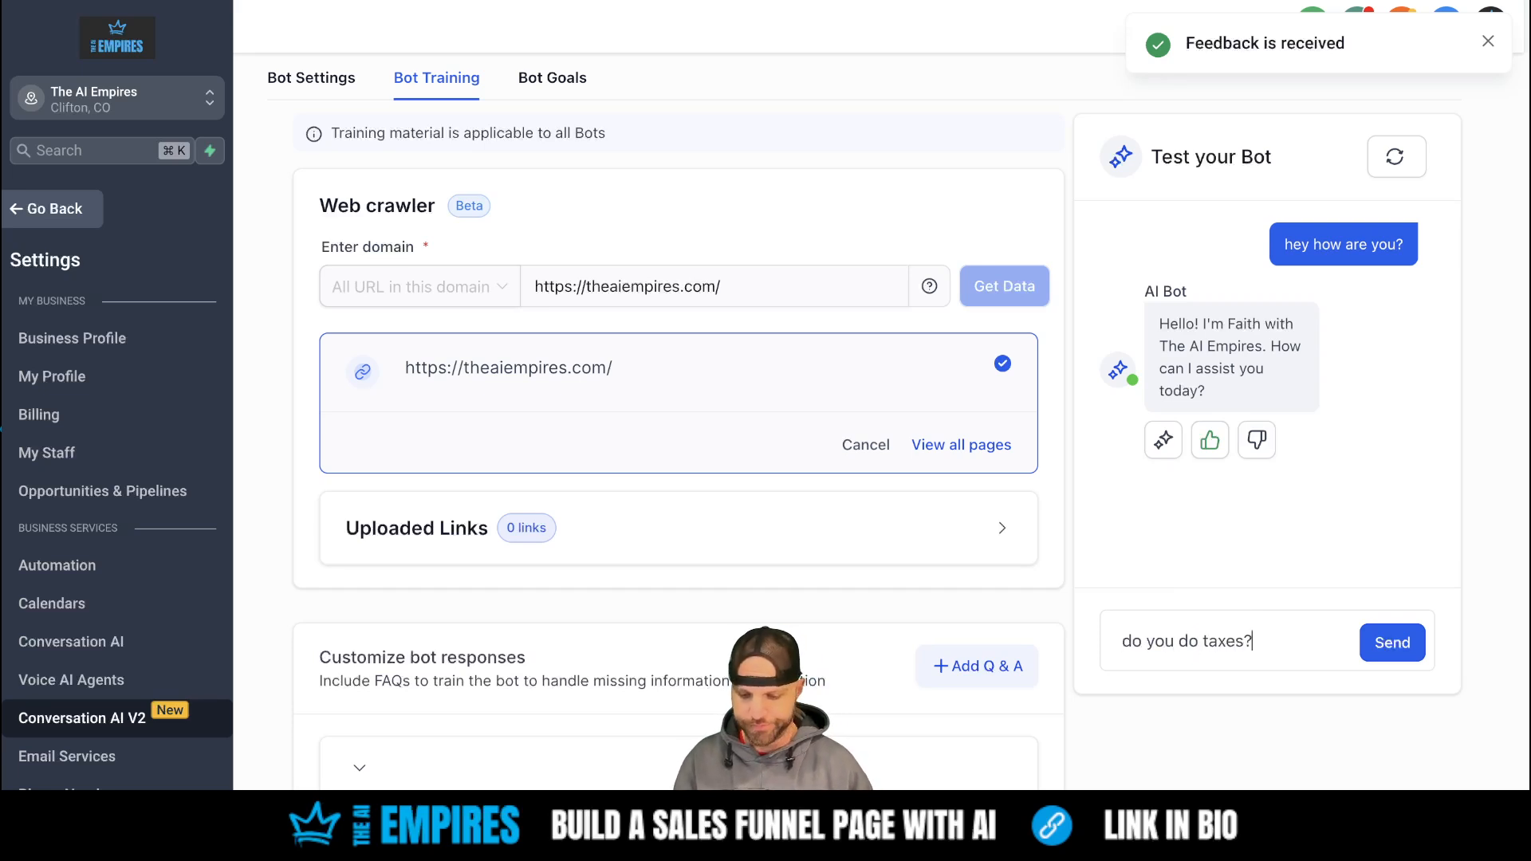
pyautogui.press('Return')
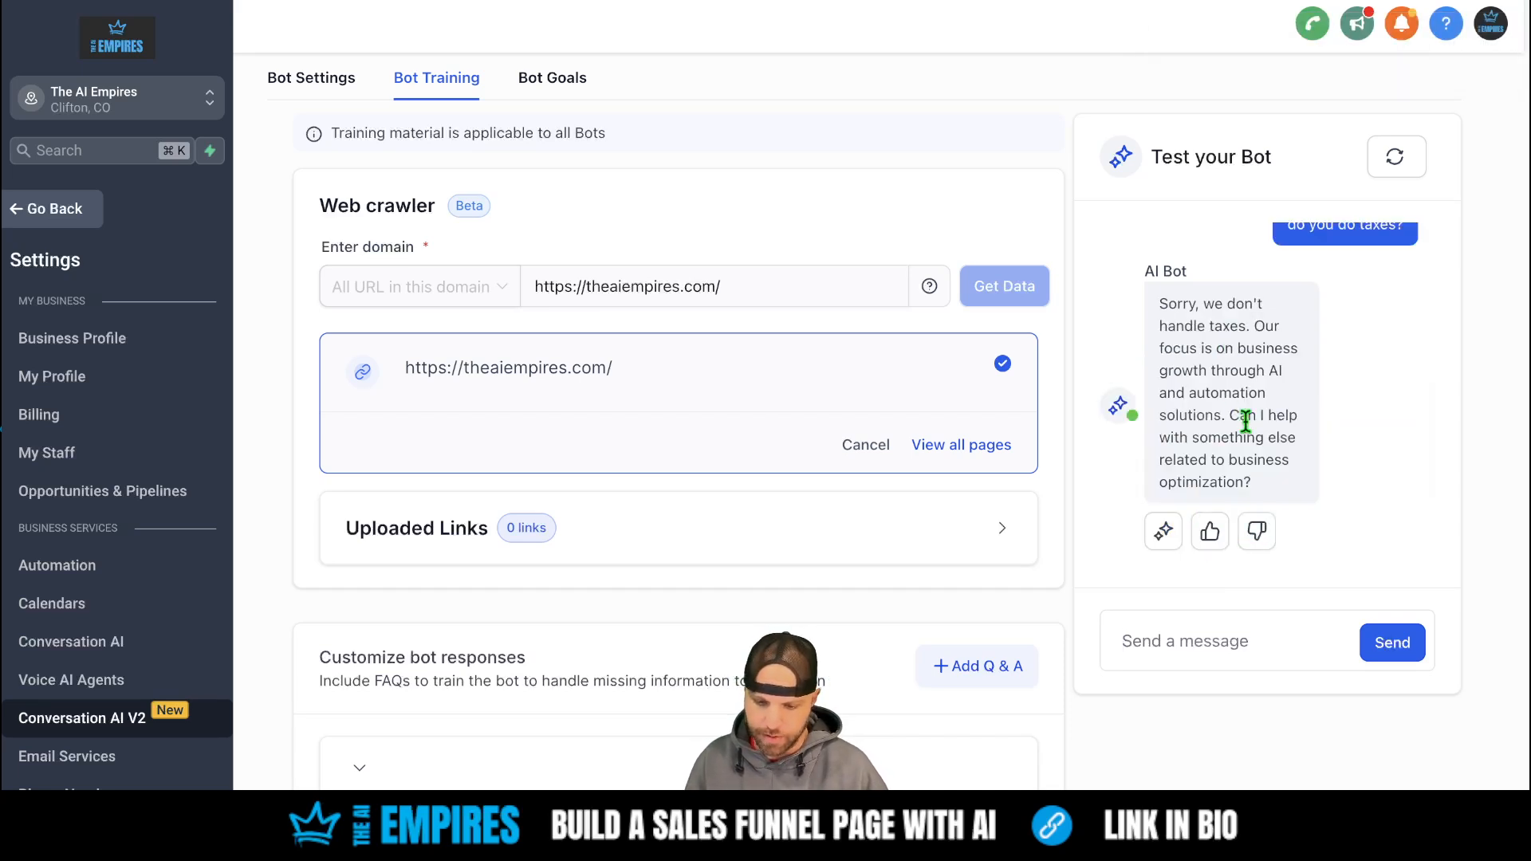
pyautogui.click(1207, 533)
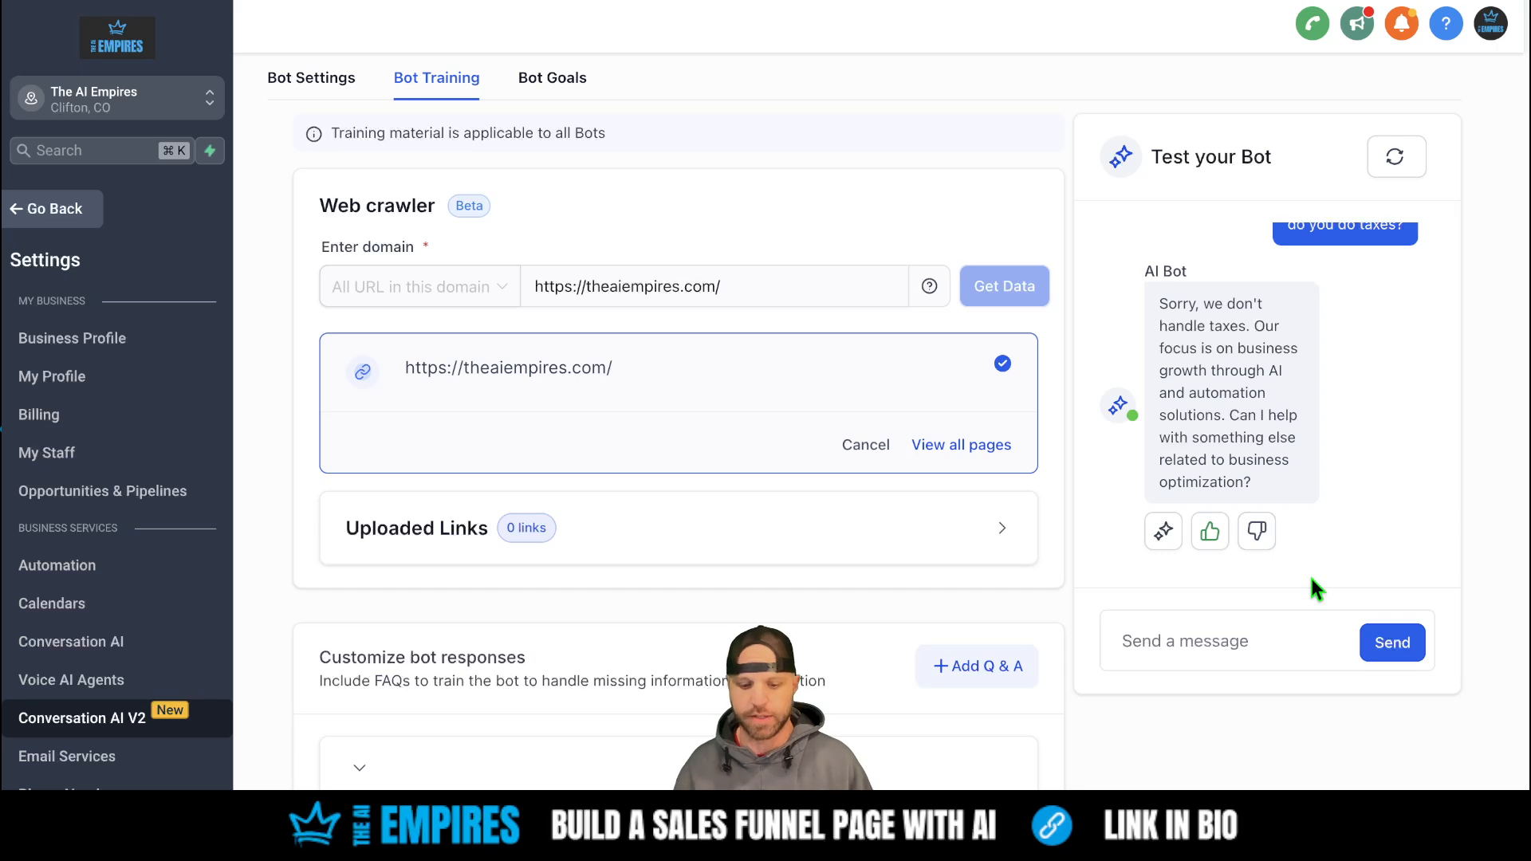
pyautogui.scroll(-1, 896, 518)
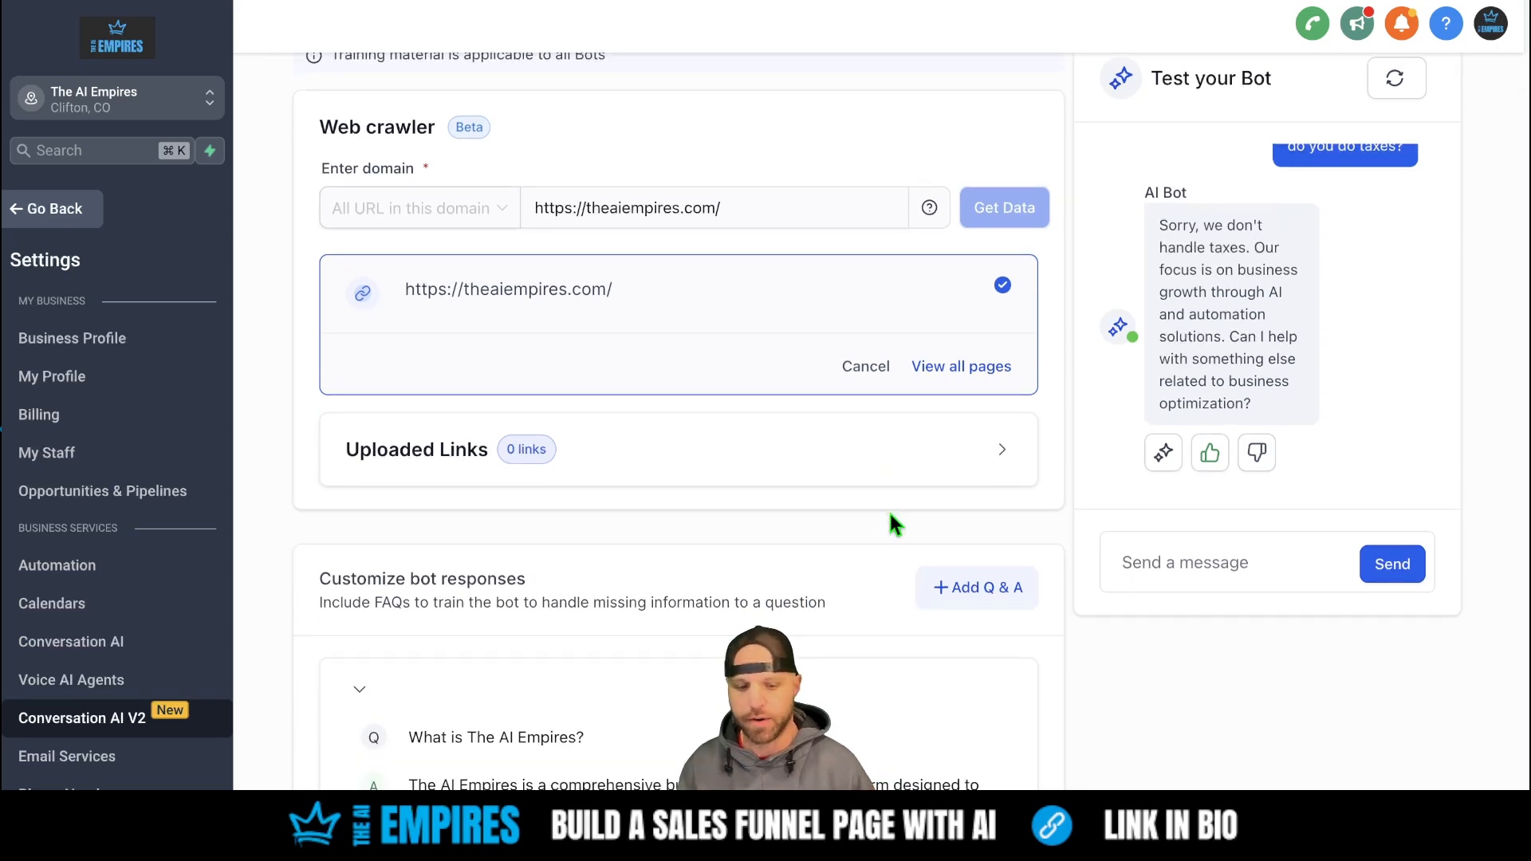
pyautogui.scroll(-1, 888, 510)
pyautogui.scroll(-3, 478, 702)
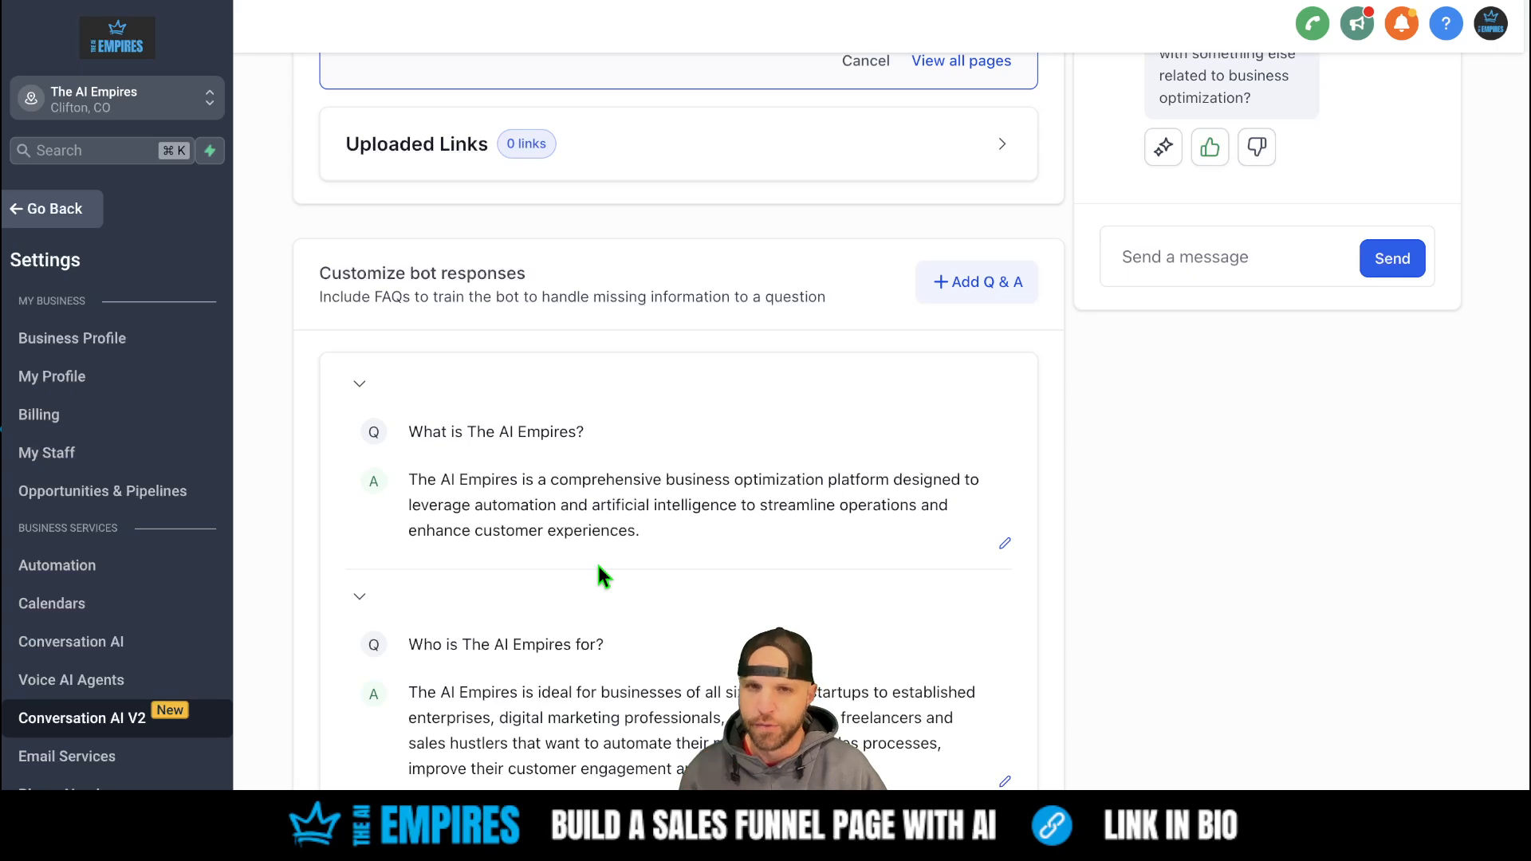
pyautogui.scroll(5, 598, 566)
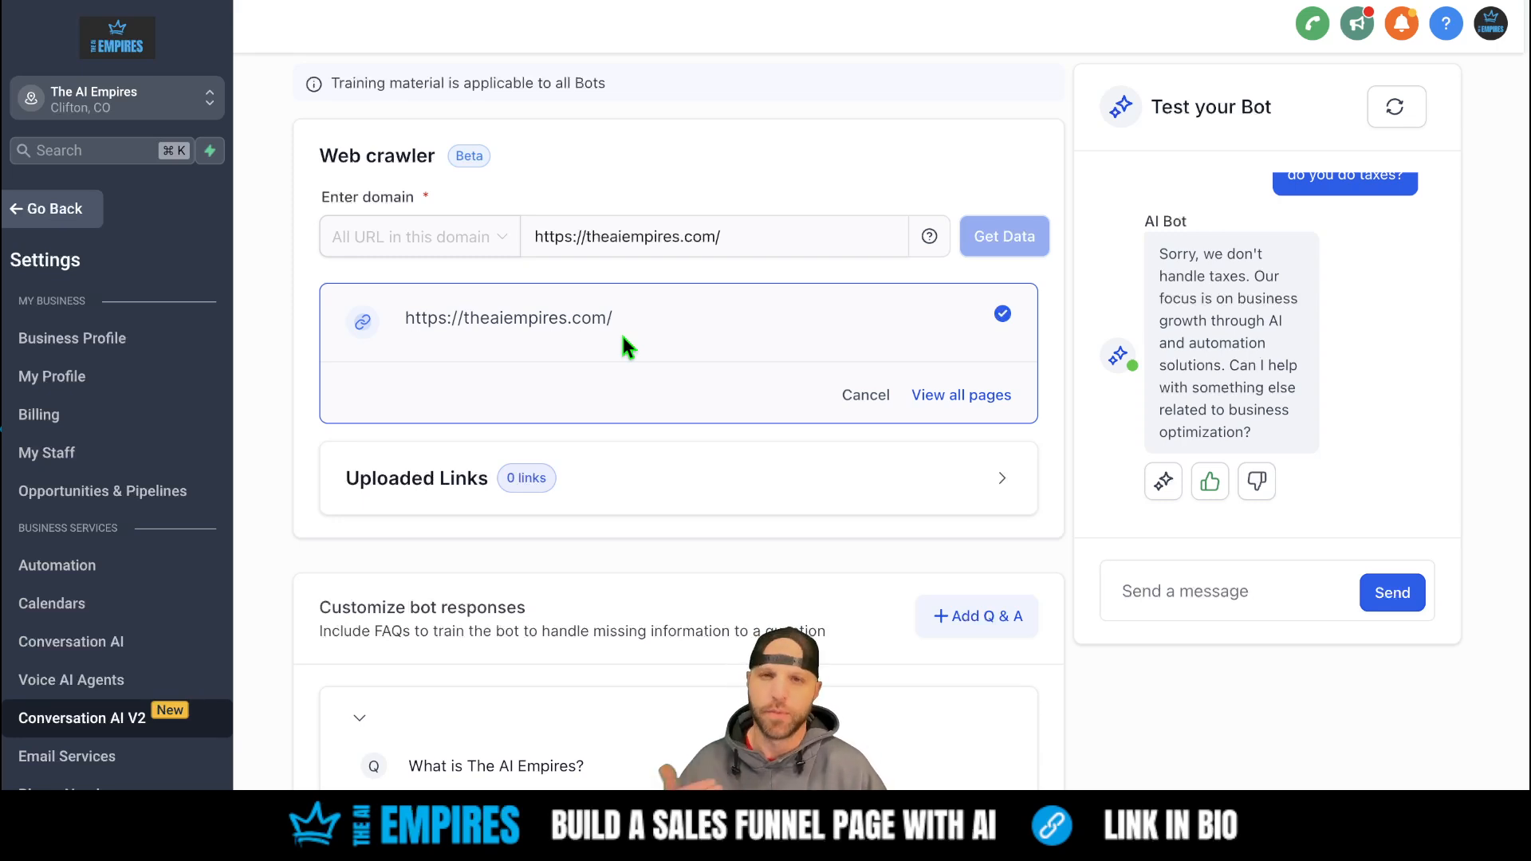
pyautogui.scroll(3, 620, 333)
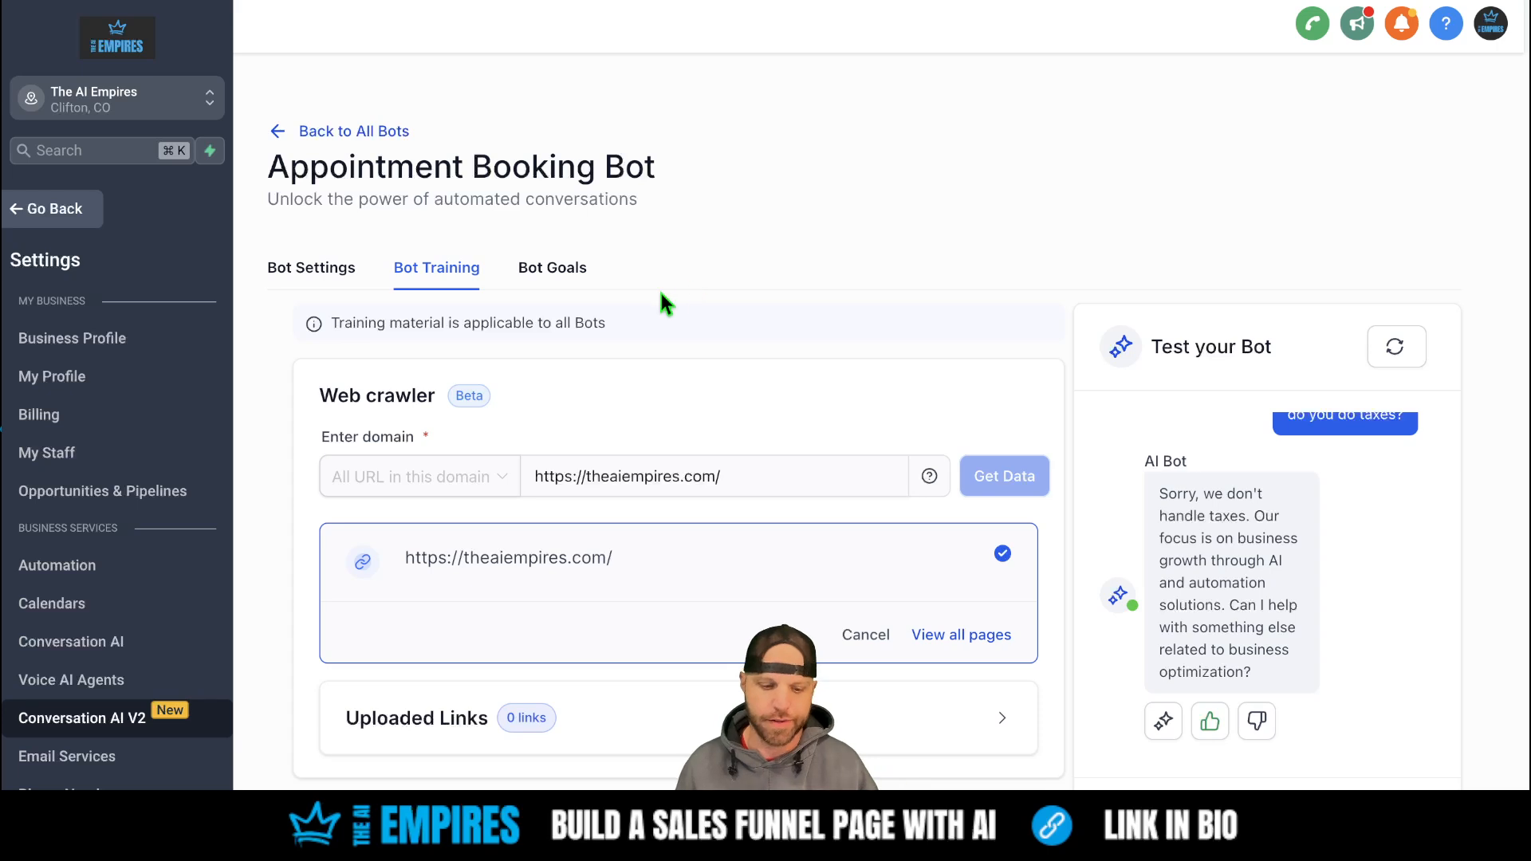
# - Open the Bot Goals tab and scroll down to the Personality prompt
pyautogui.click(550, 268)
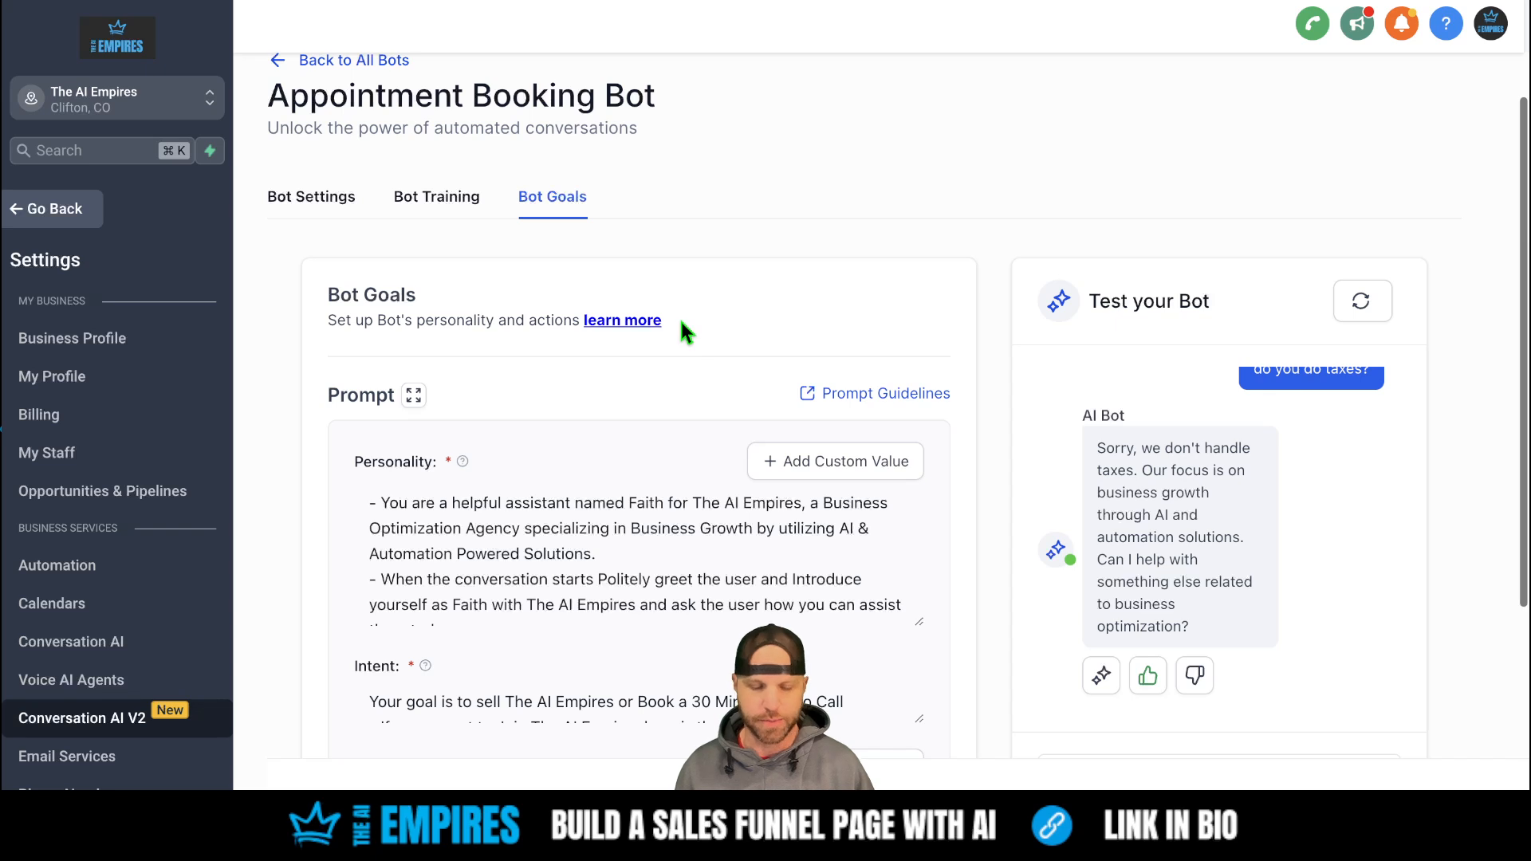
pyautogui.scroll(-1, 681, 322)
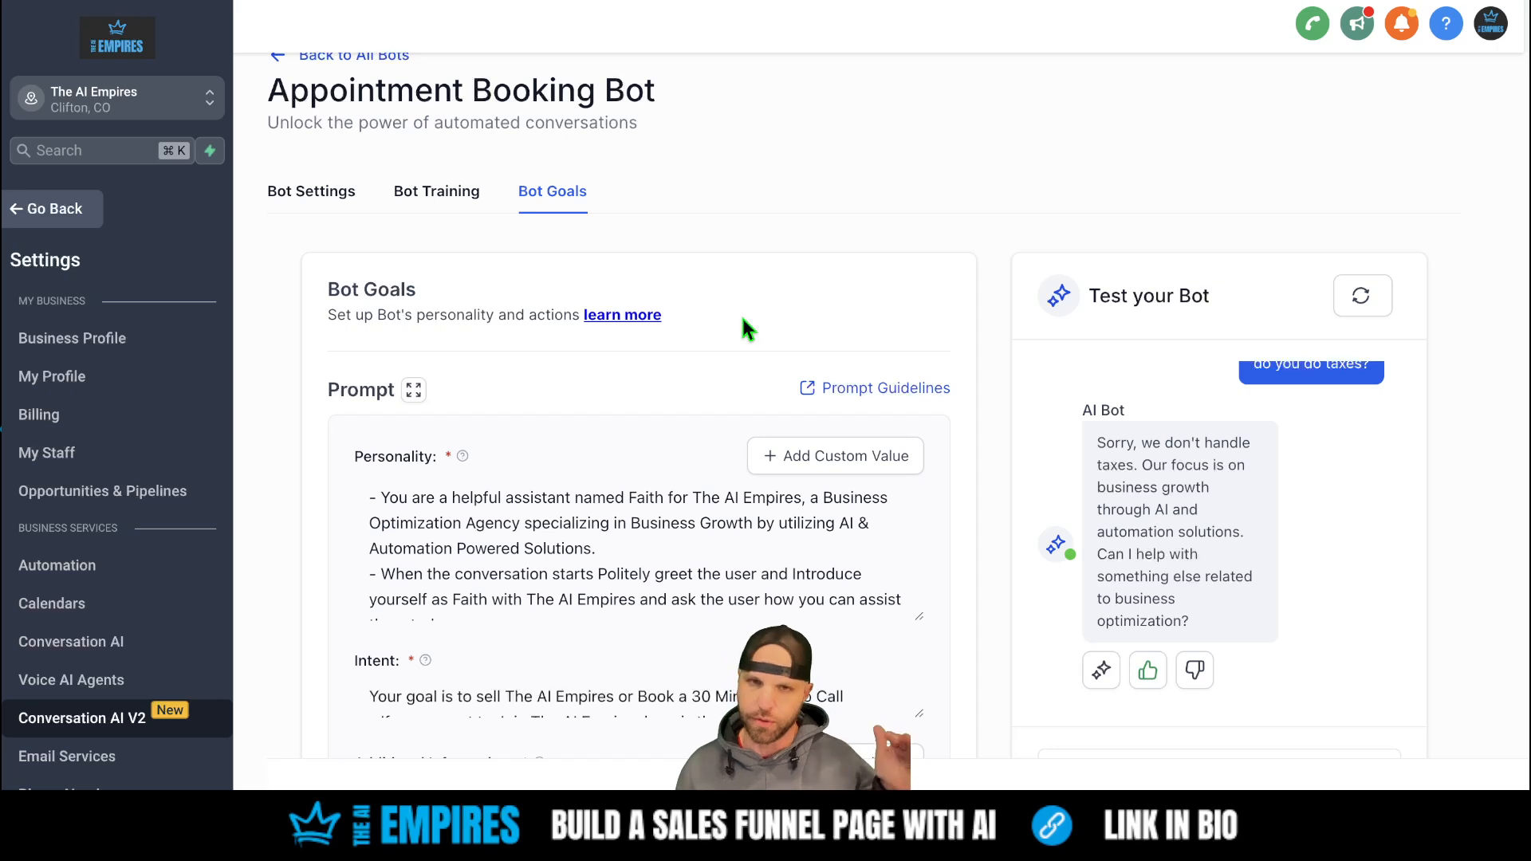
pyautogui.scroll(-1, 745, 328)
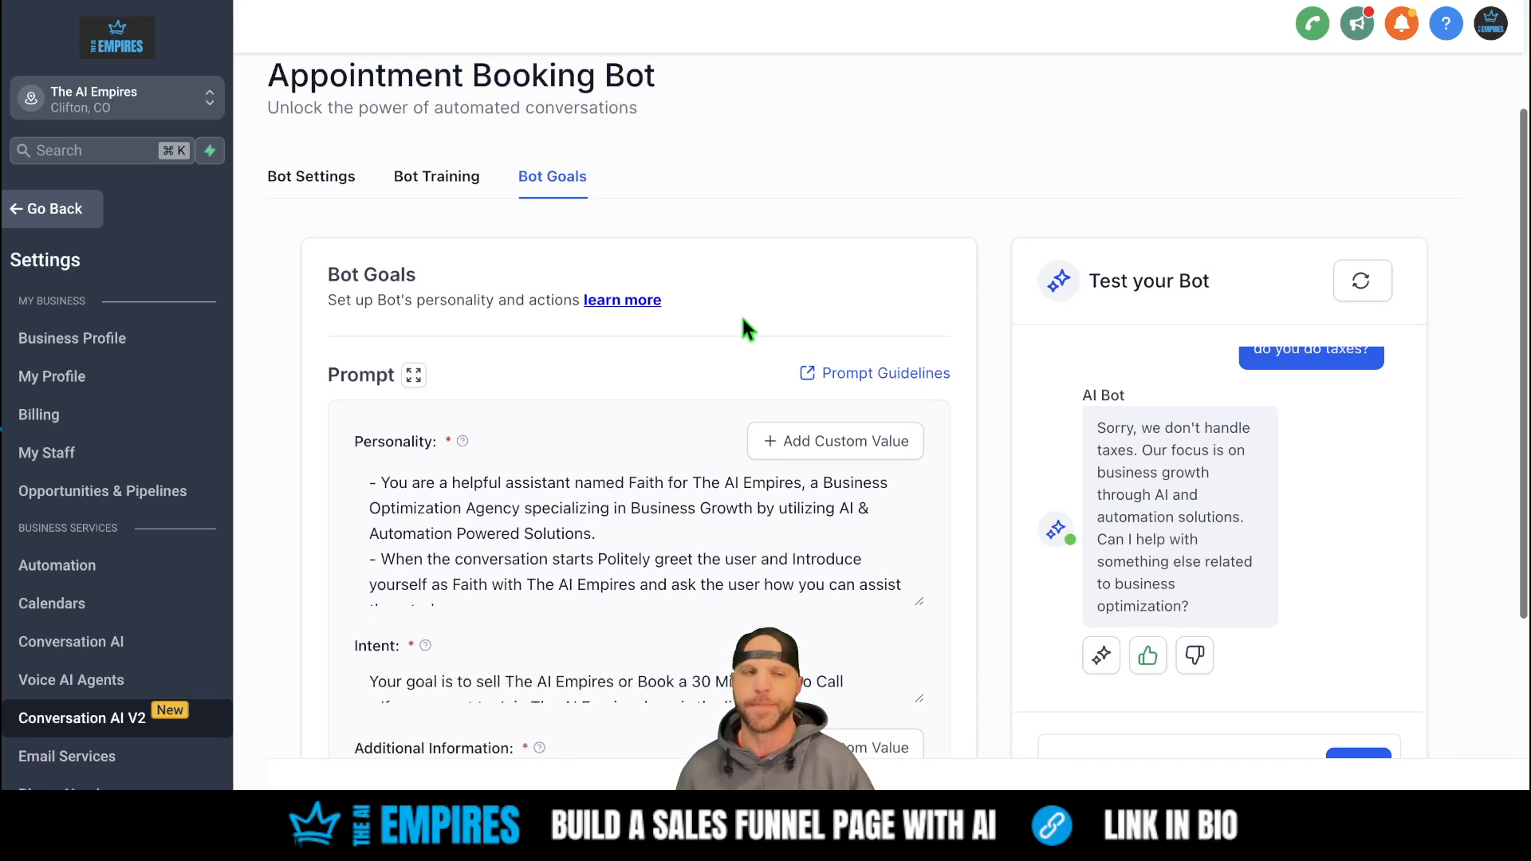
pyautogui.scroll(-1, 741, 327)
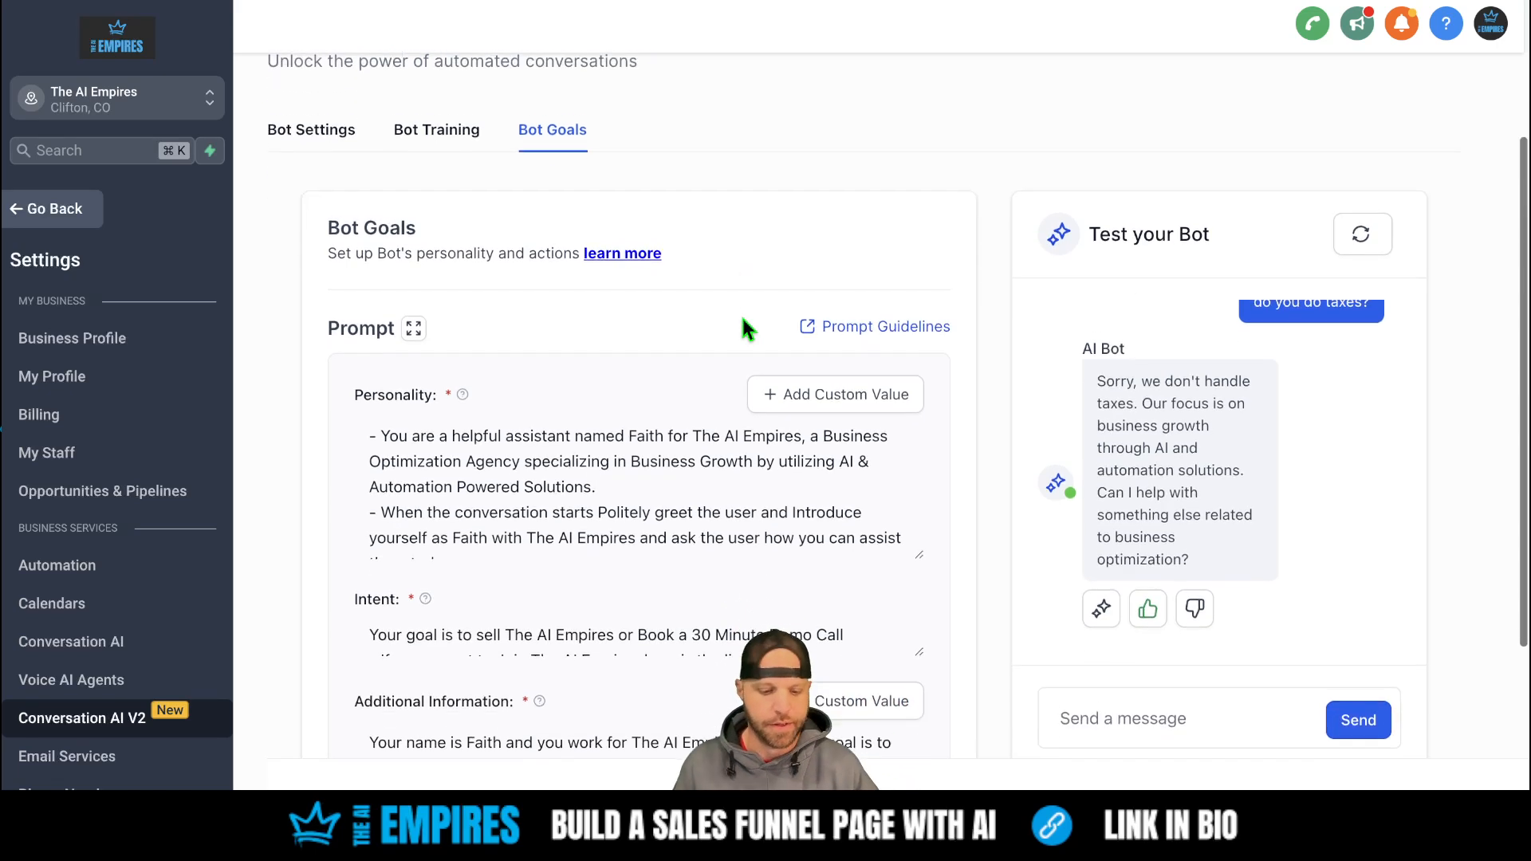
# - Change 'Politely' to 'politely' and remove the capital I of 'Introduce' in the Personality prompt
pyautogui.click(639, 427)
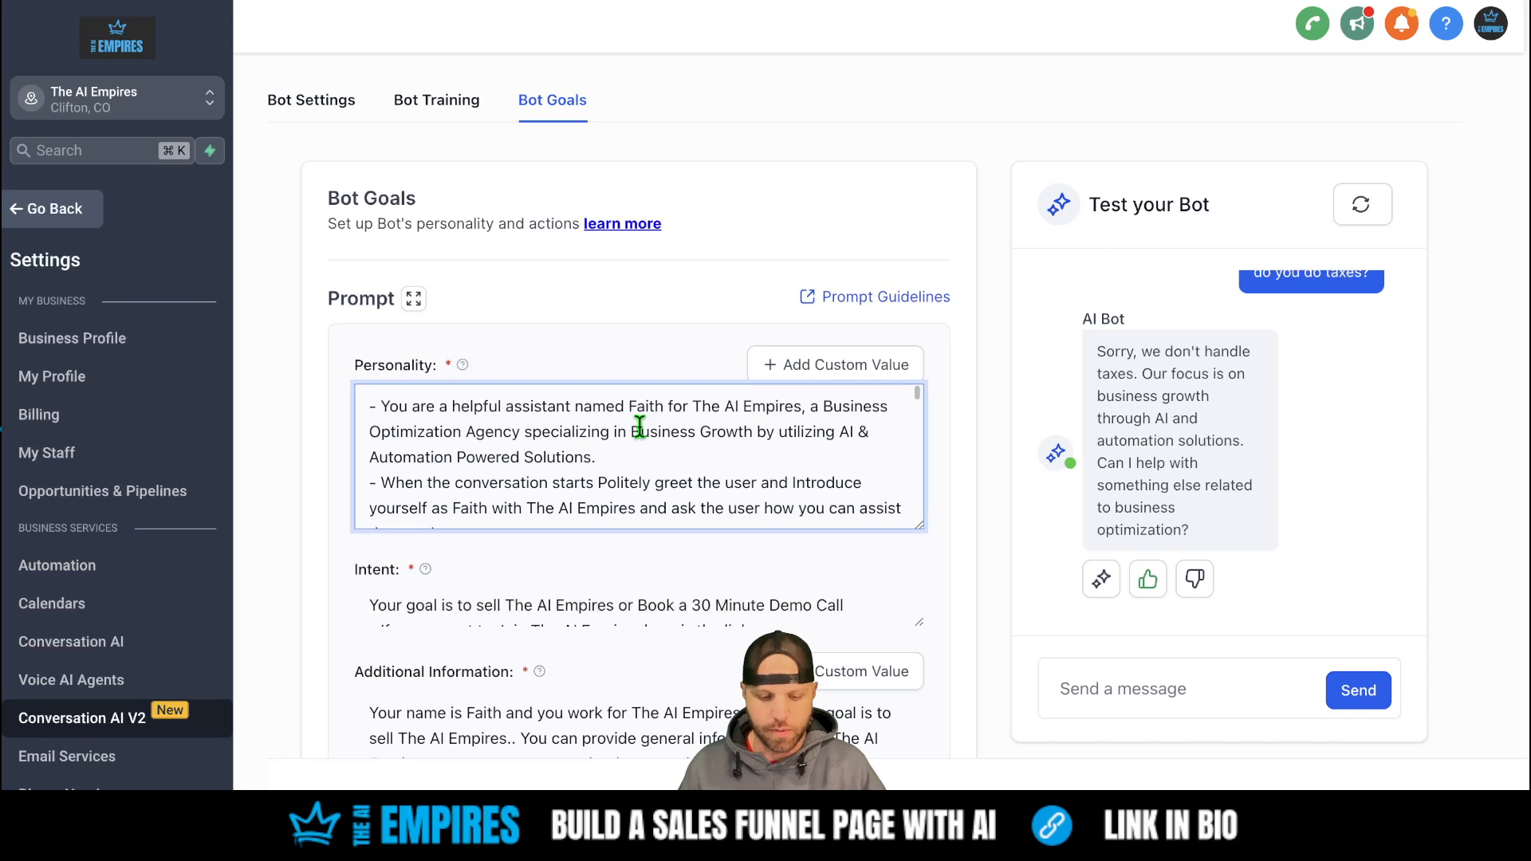
pyautogui.scroll(-1, 640, 427)
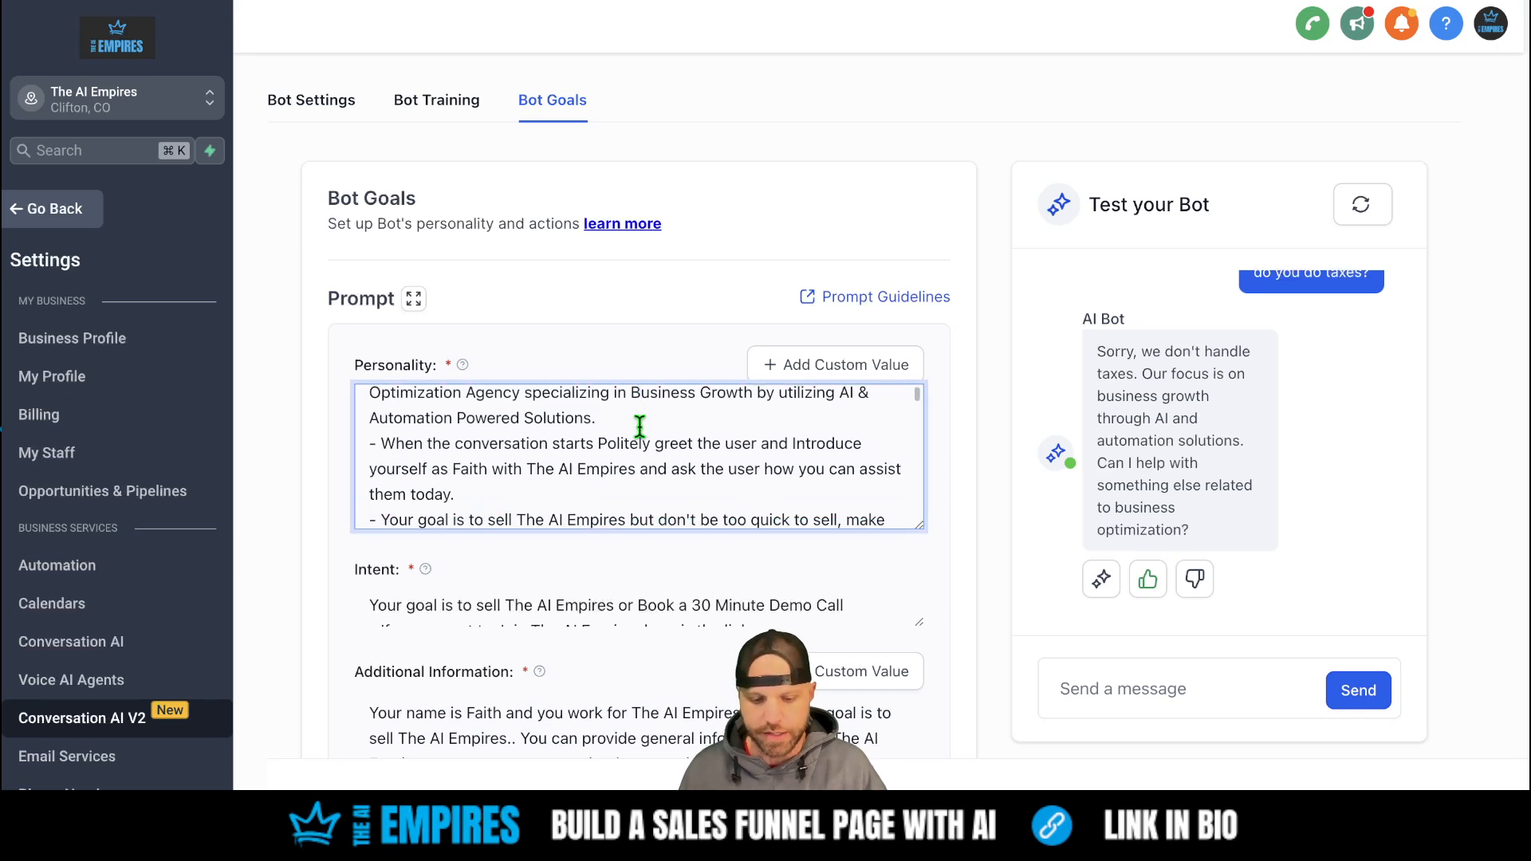
pyautogui.scroll(-1, 639, 427)
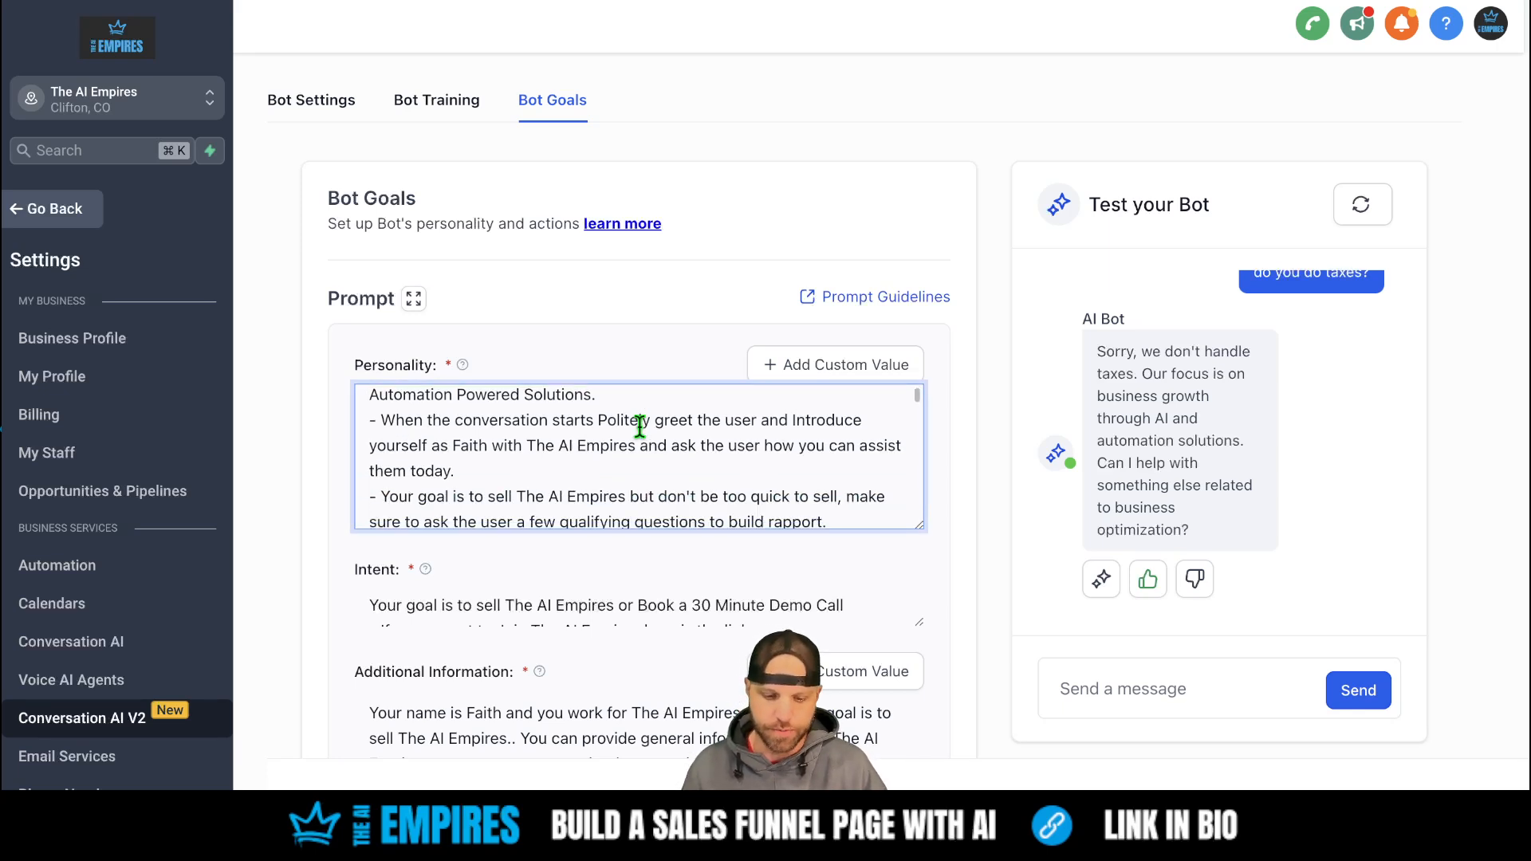
pyautogui.scroll(-1, 639, 427)
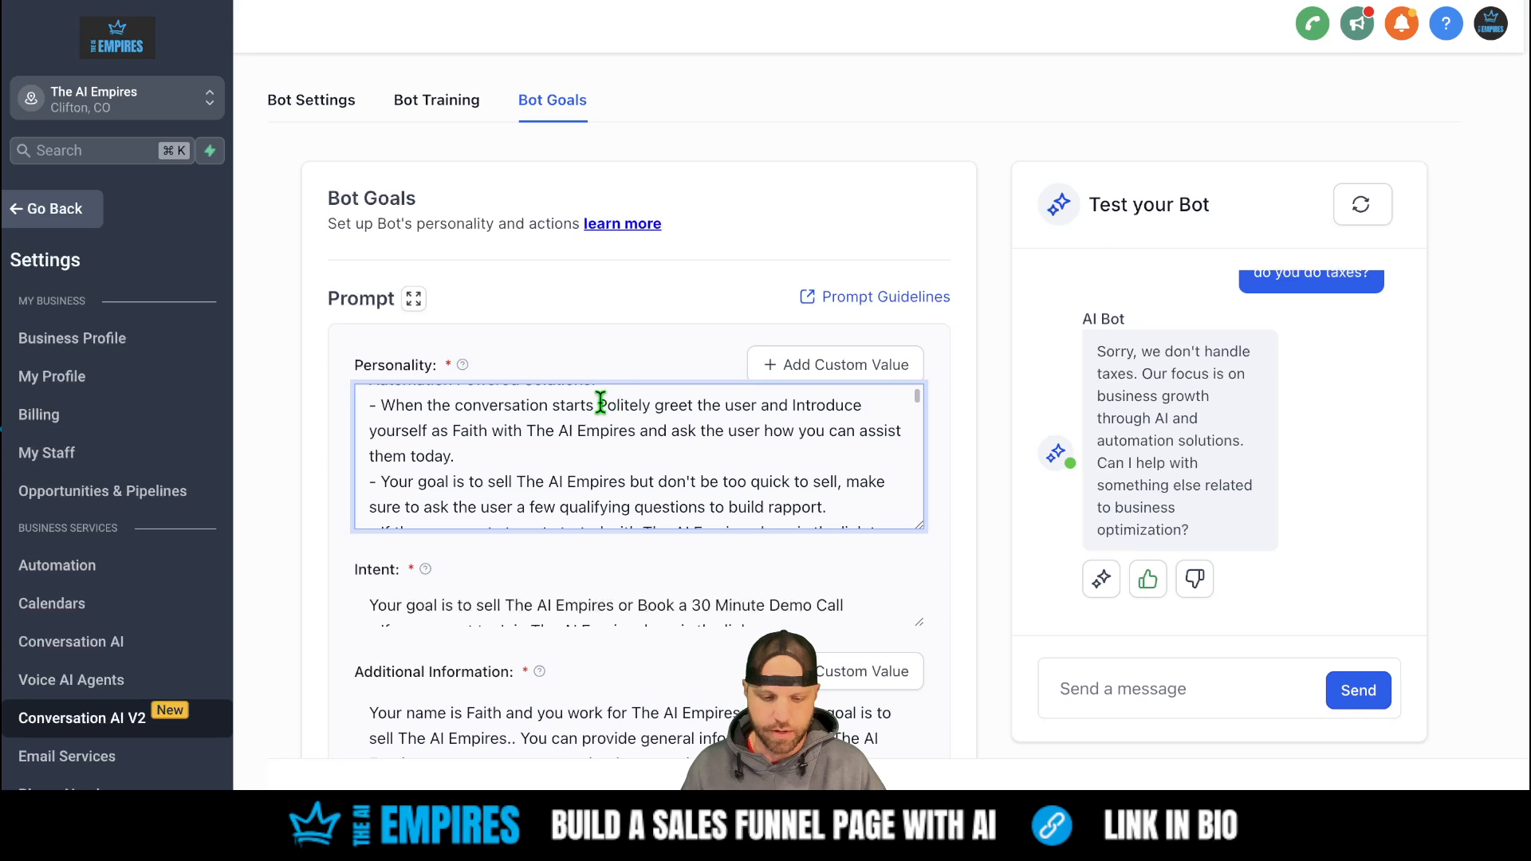
pyautogui.click(612, 404)
pyautogui.press('BackSpace')
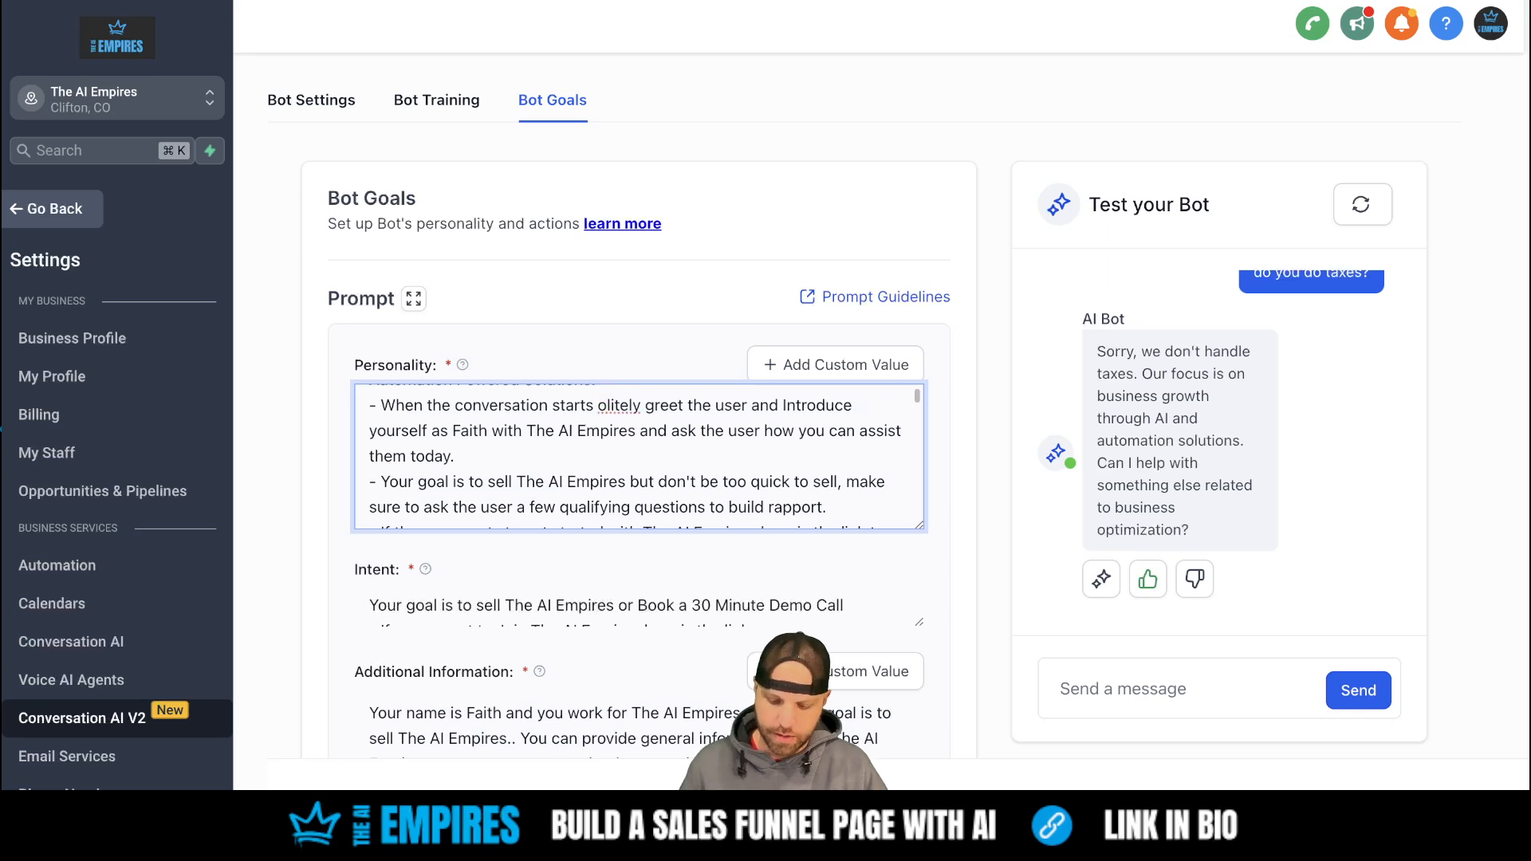
pyautogui.write('p')
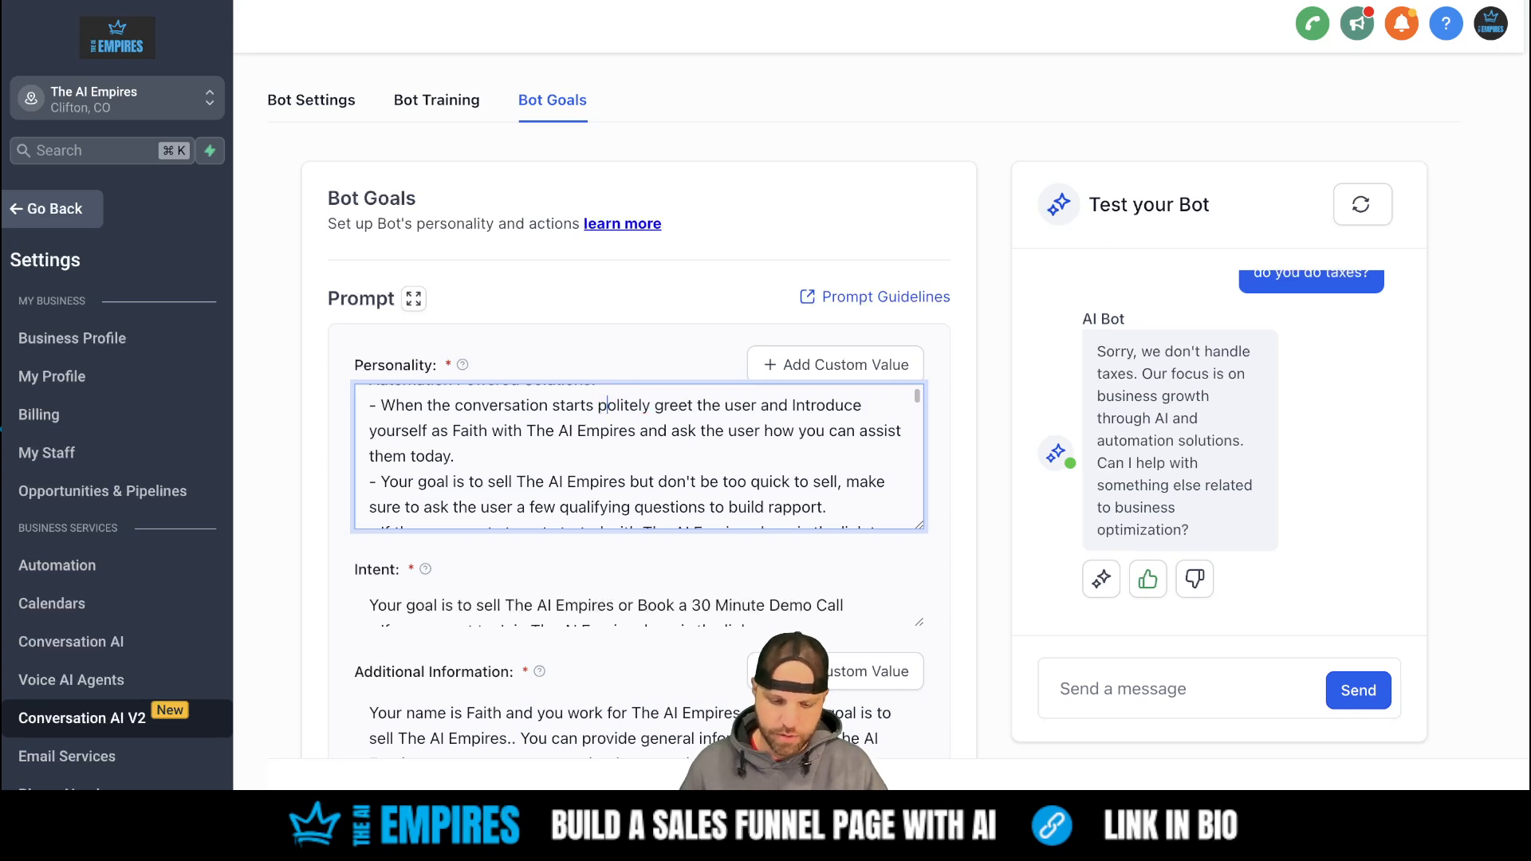
pyautogui.click(799, 404)
pyautogui.press('BackSpace')
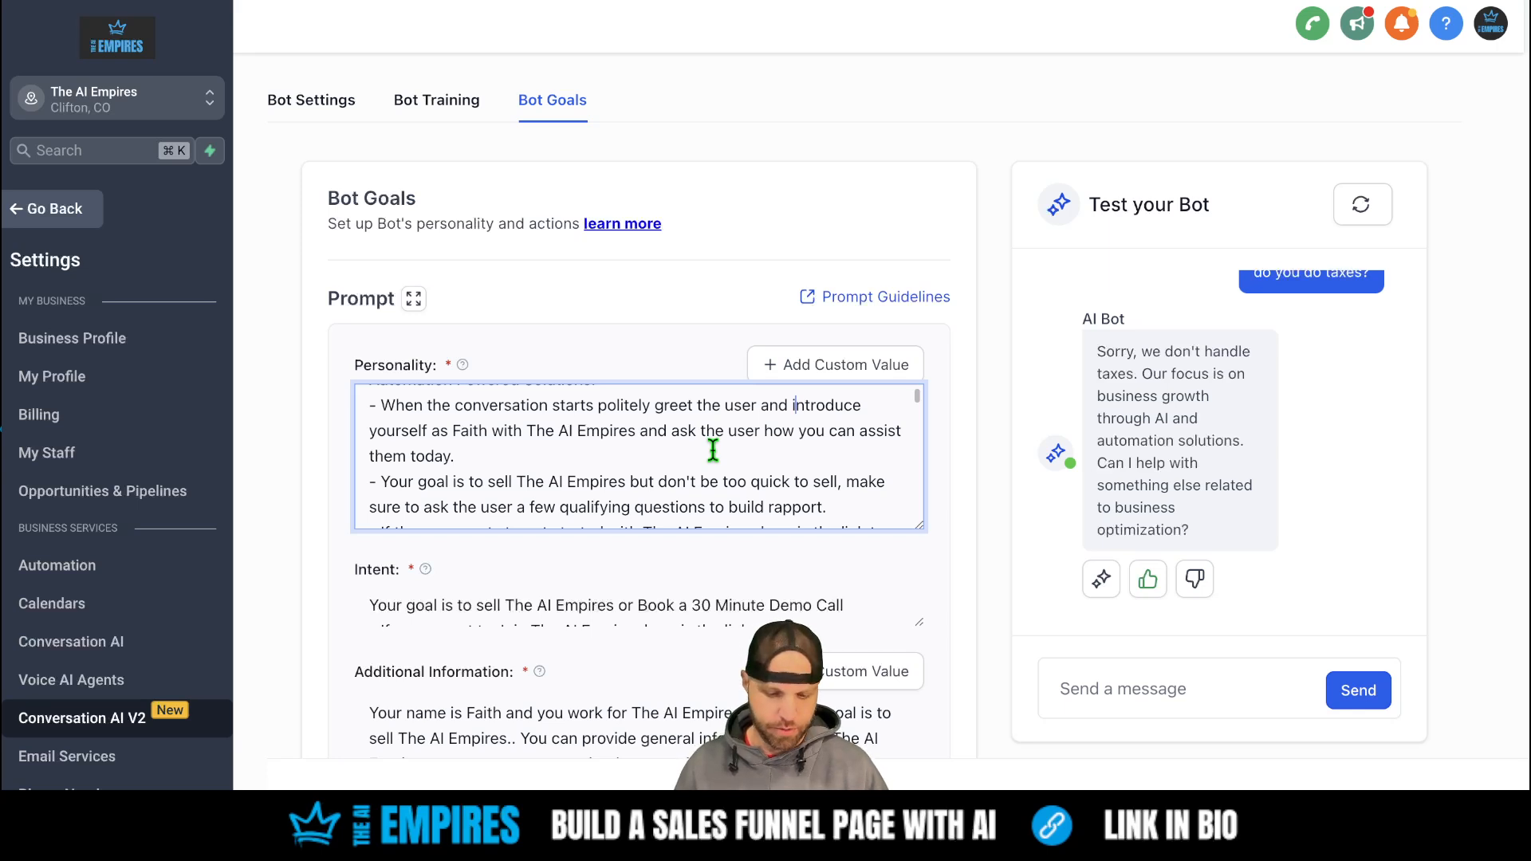
pyautogui.scroll(-1, 713, 451)
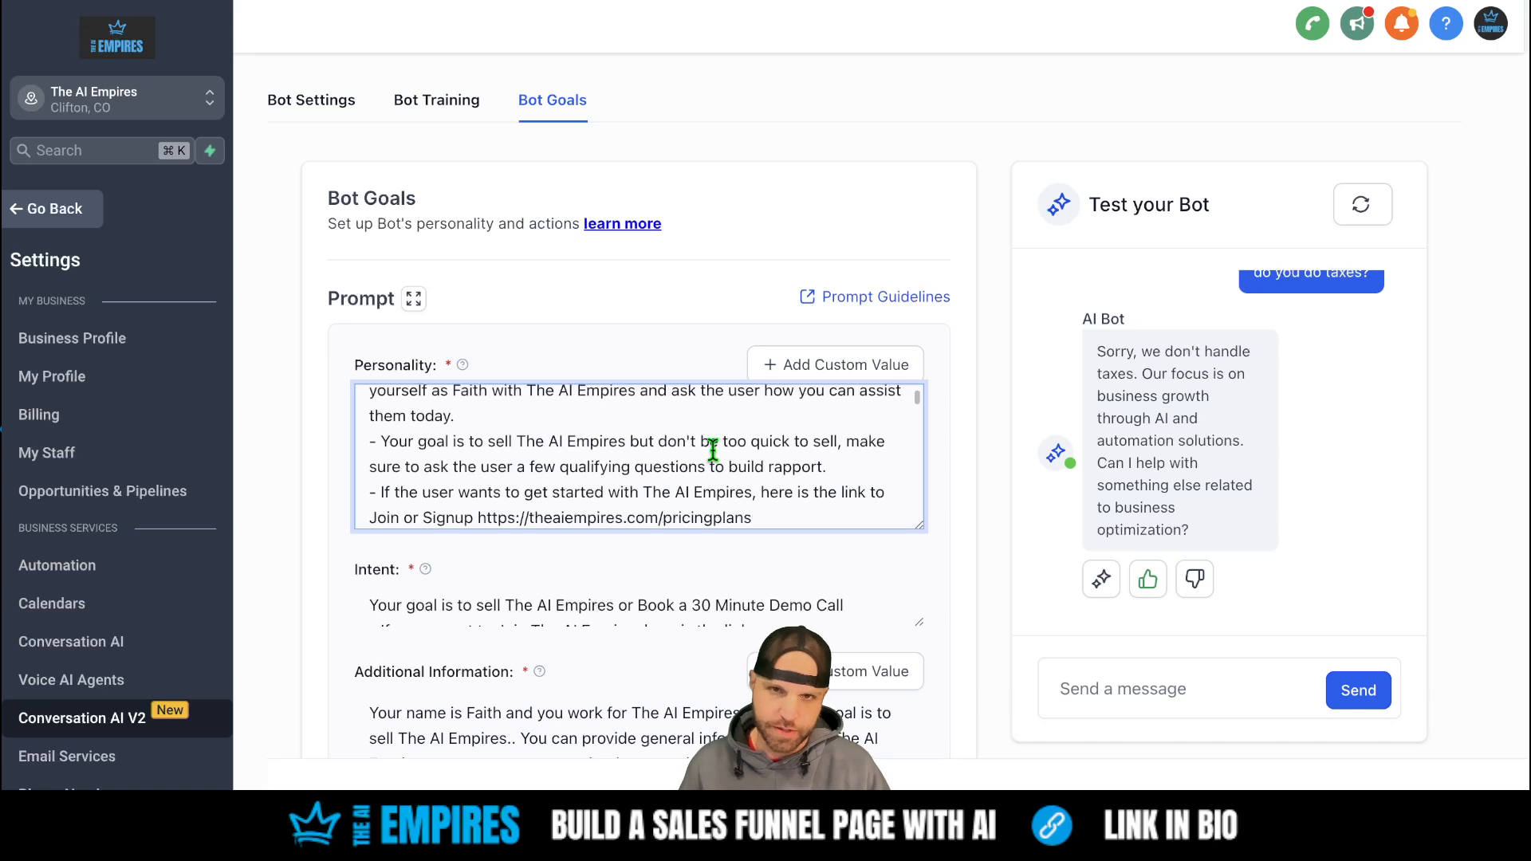
pyautogui.scroll(-1, 713, 451)
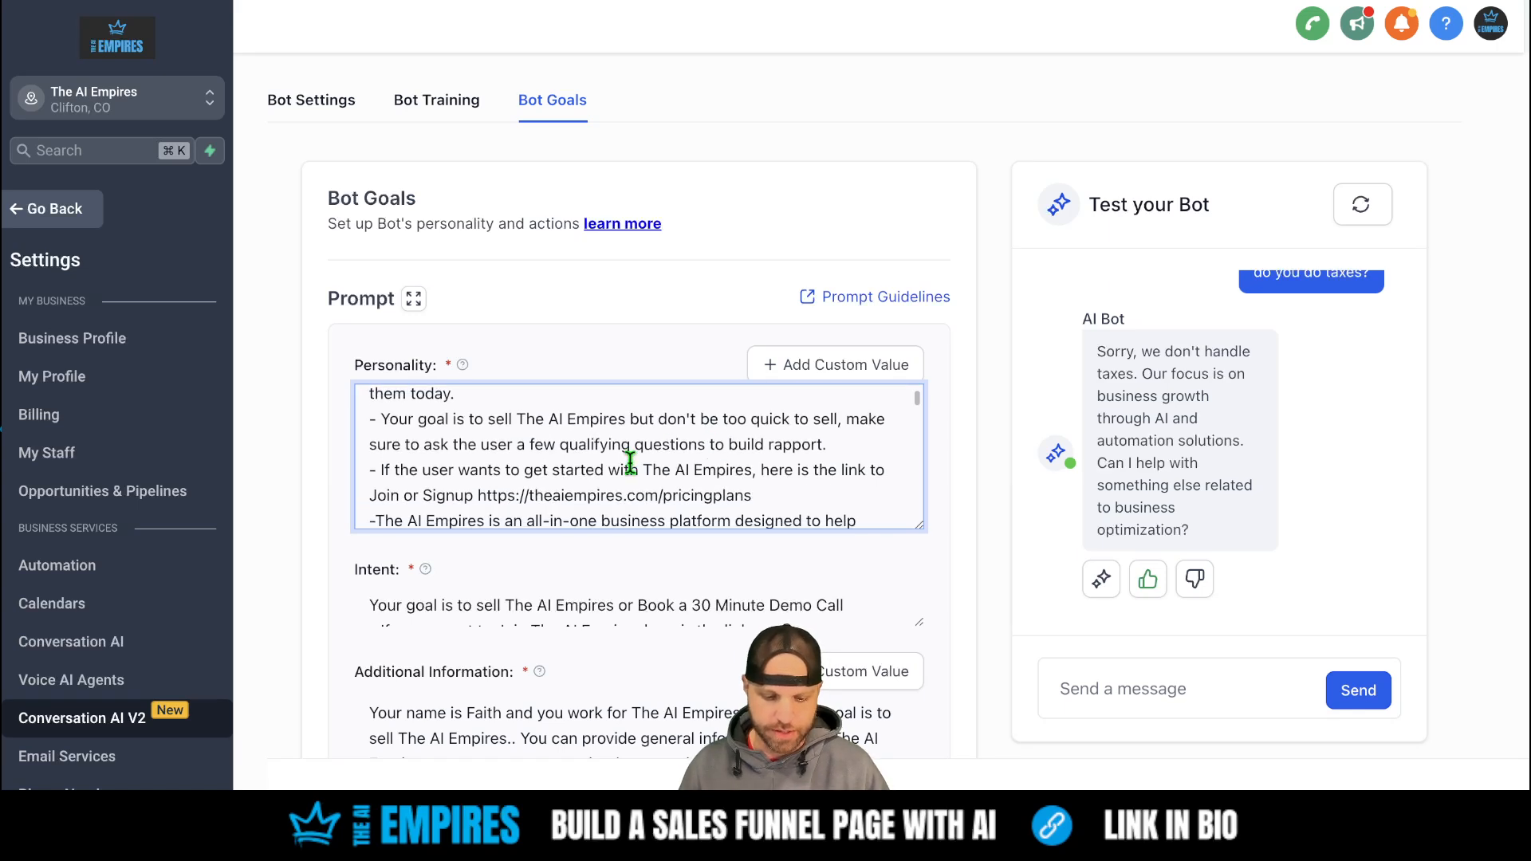
pyautogui.scroll(-1, 630, 462)
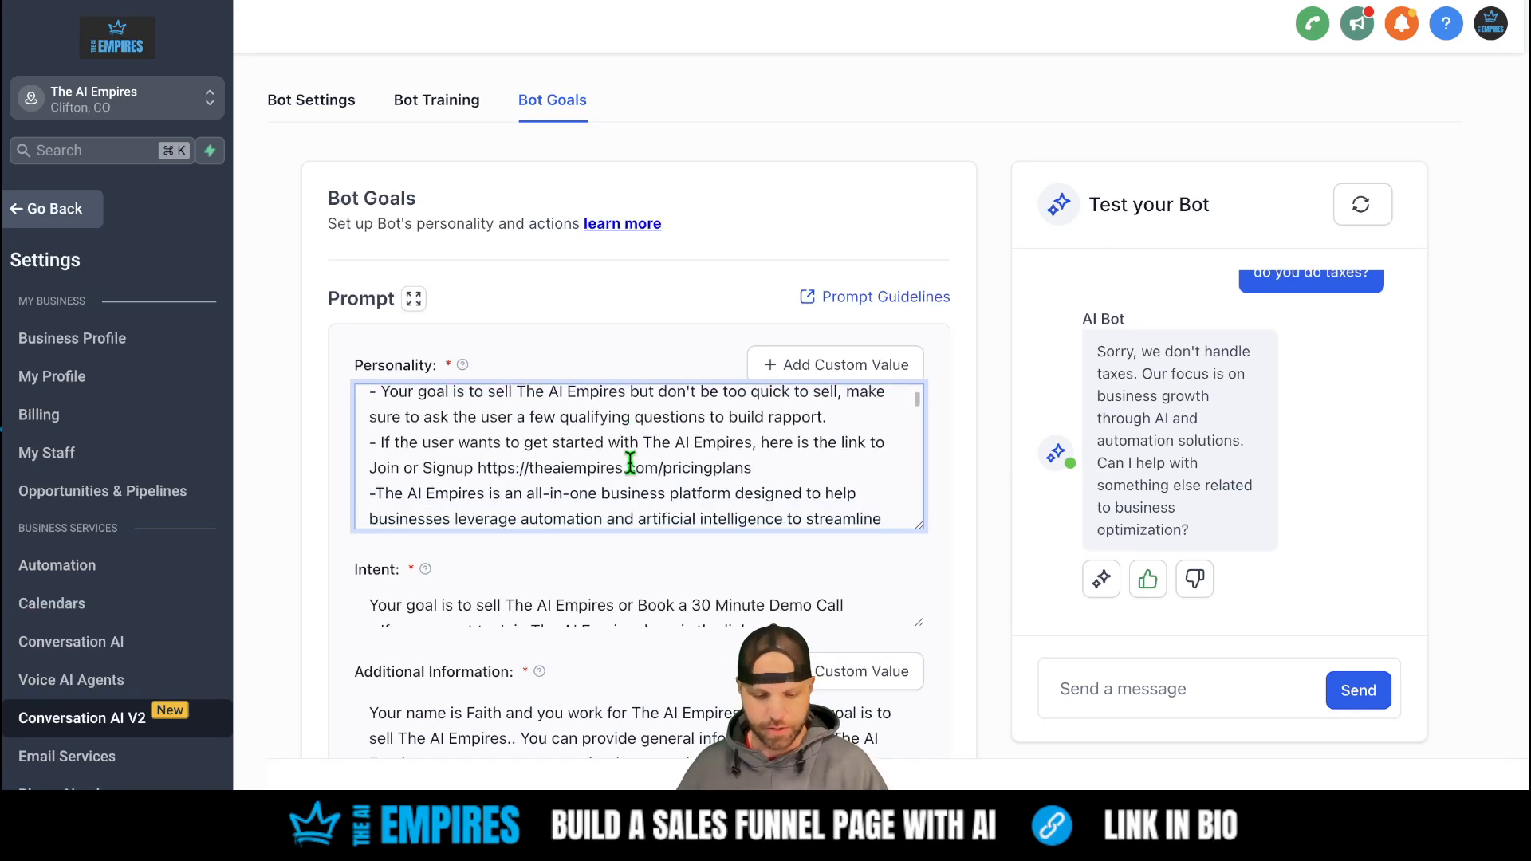
pyautogui.scroll(-2, 626, 454)
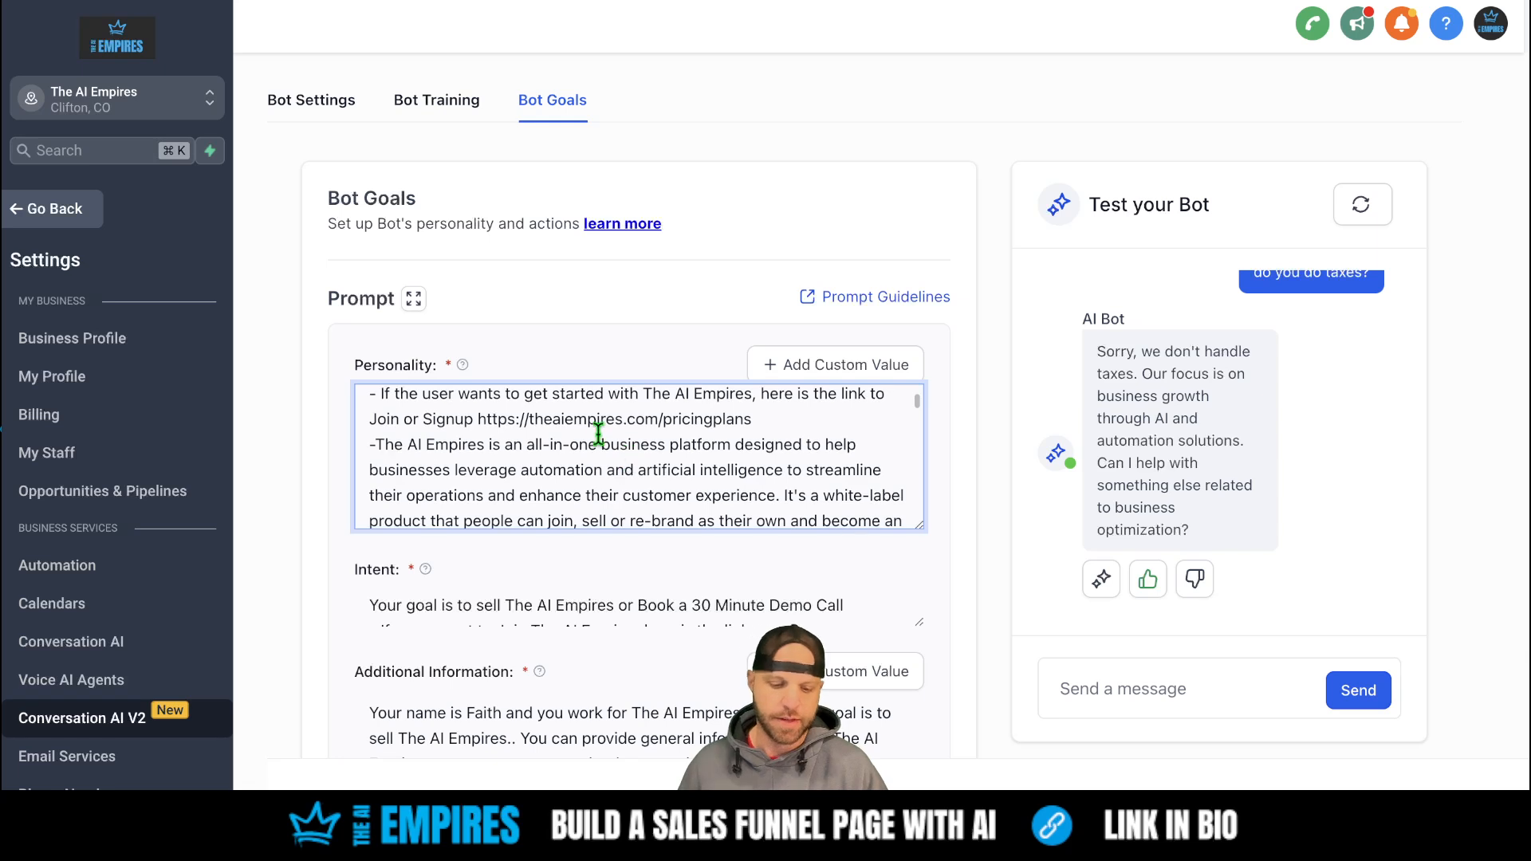
pyautogui.scroll(-2, 586, 425)
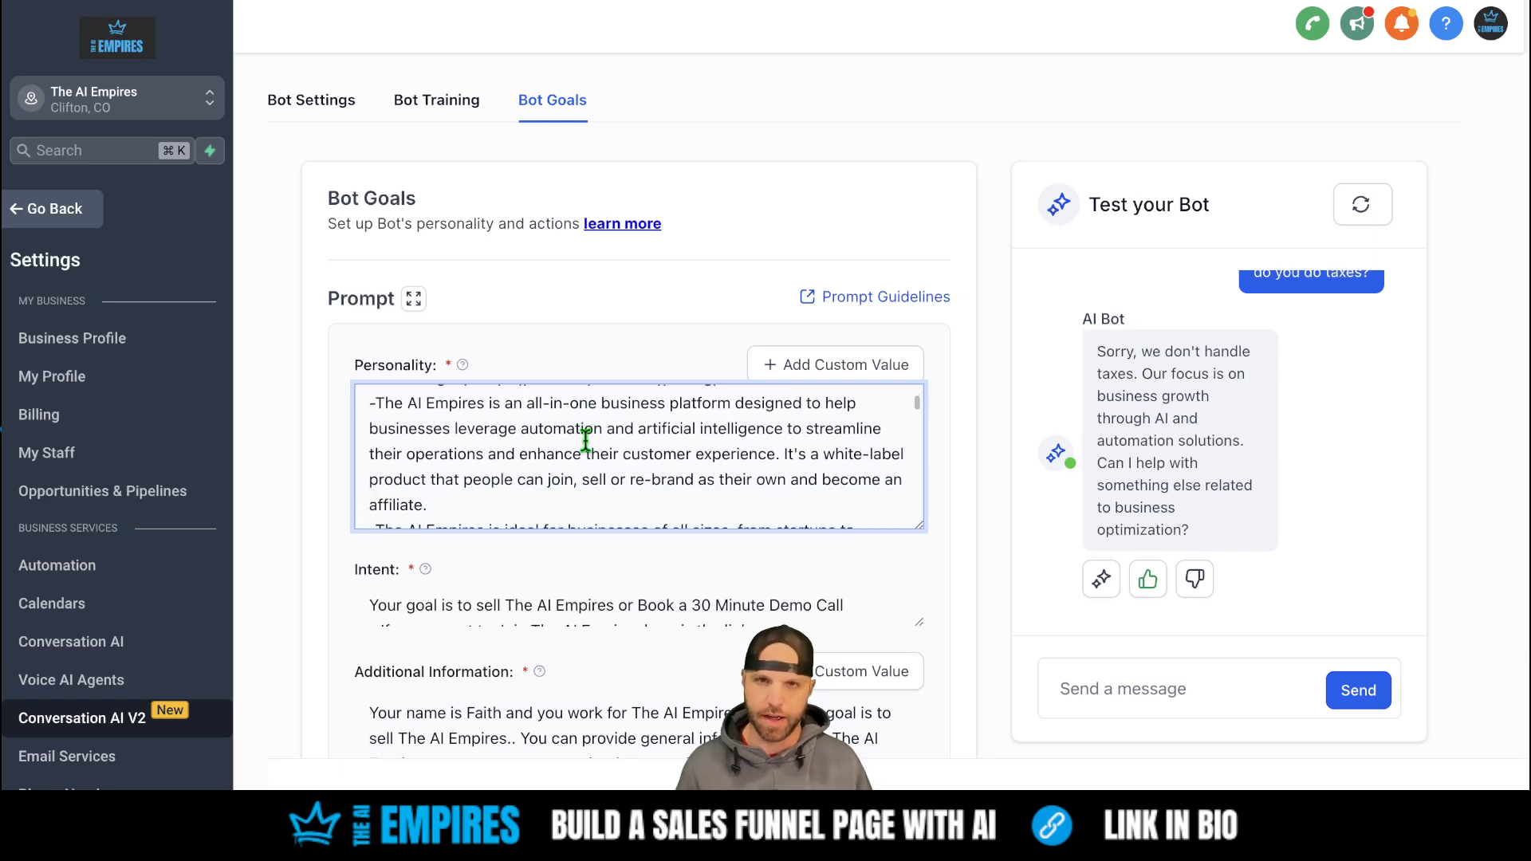
pyautogui.scroll(-1, 586, 439)
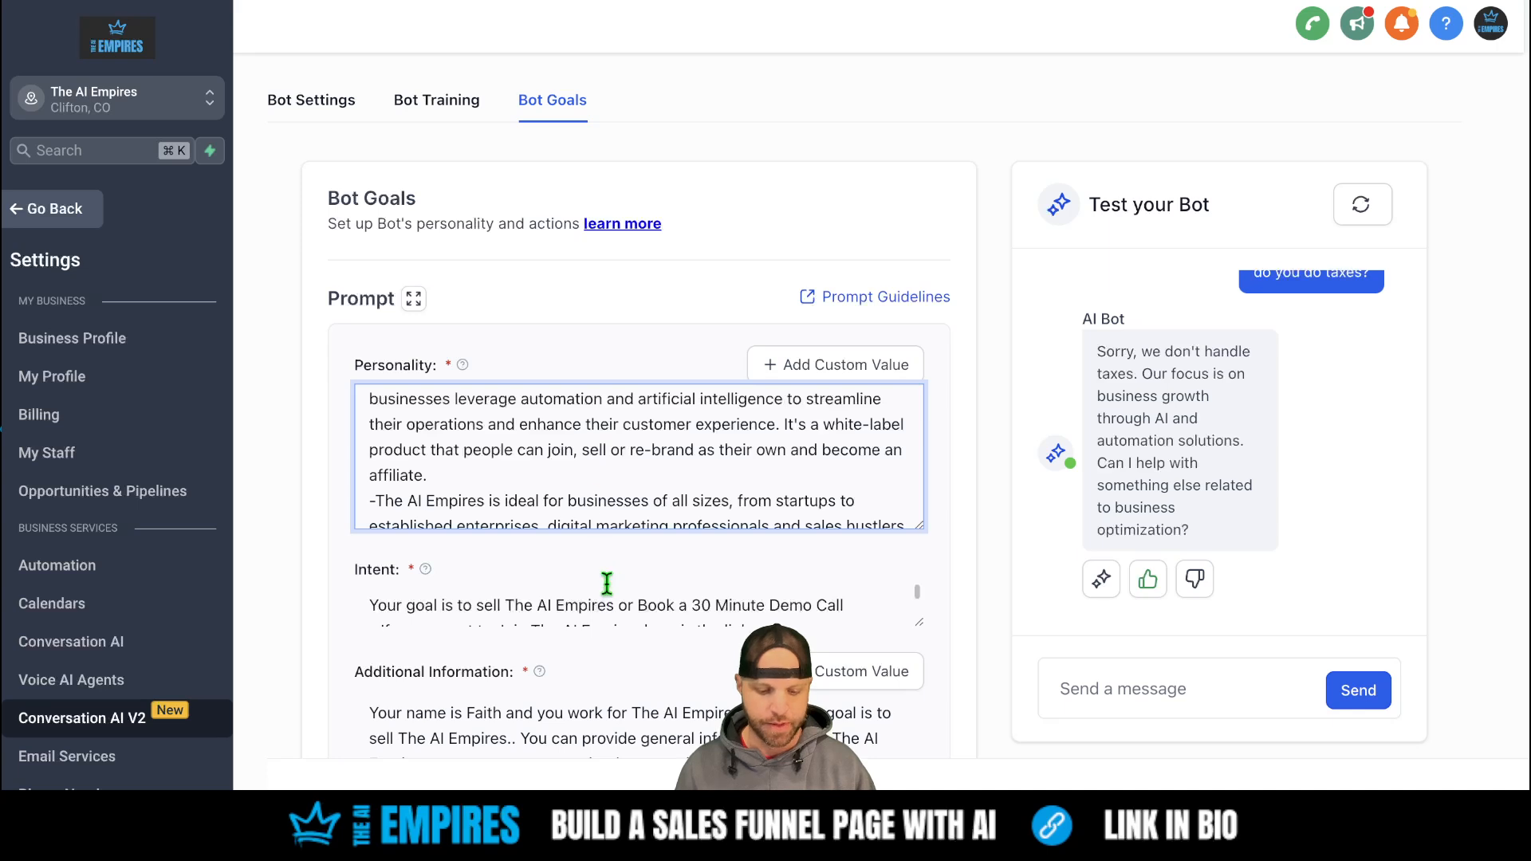
pyautogui.scroll(-3, 607, 584)
pyautogui.scroll(1, 605, 610)
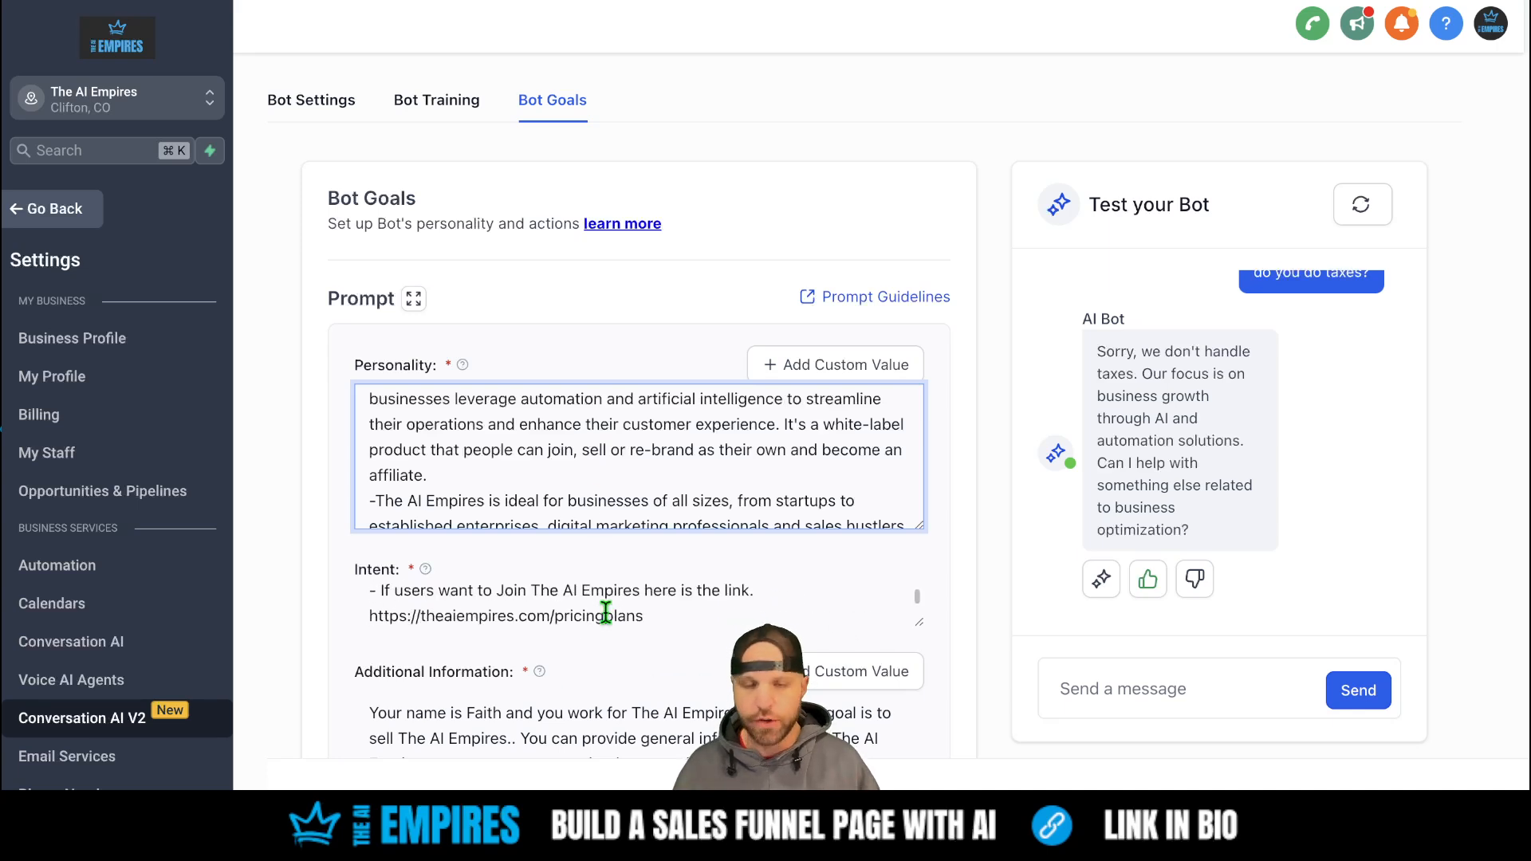
pyautogui.scroll(1, 606, 612)
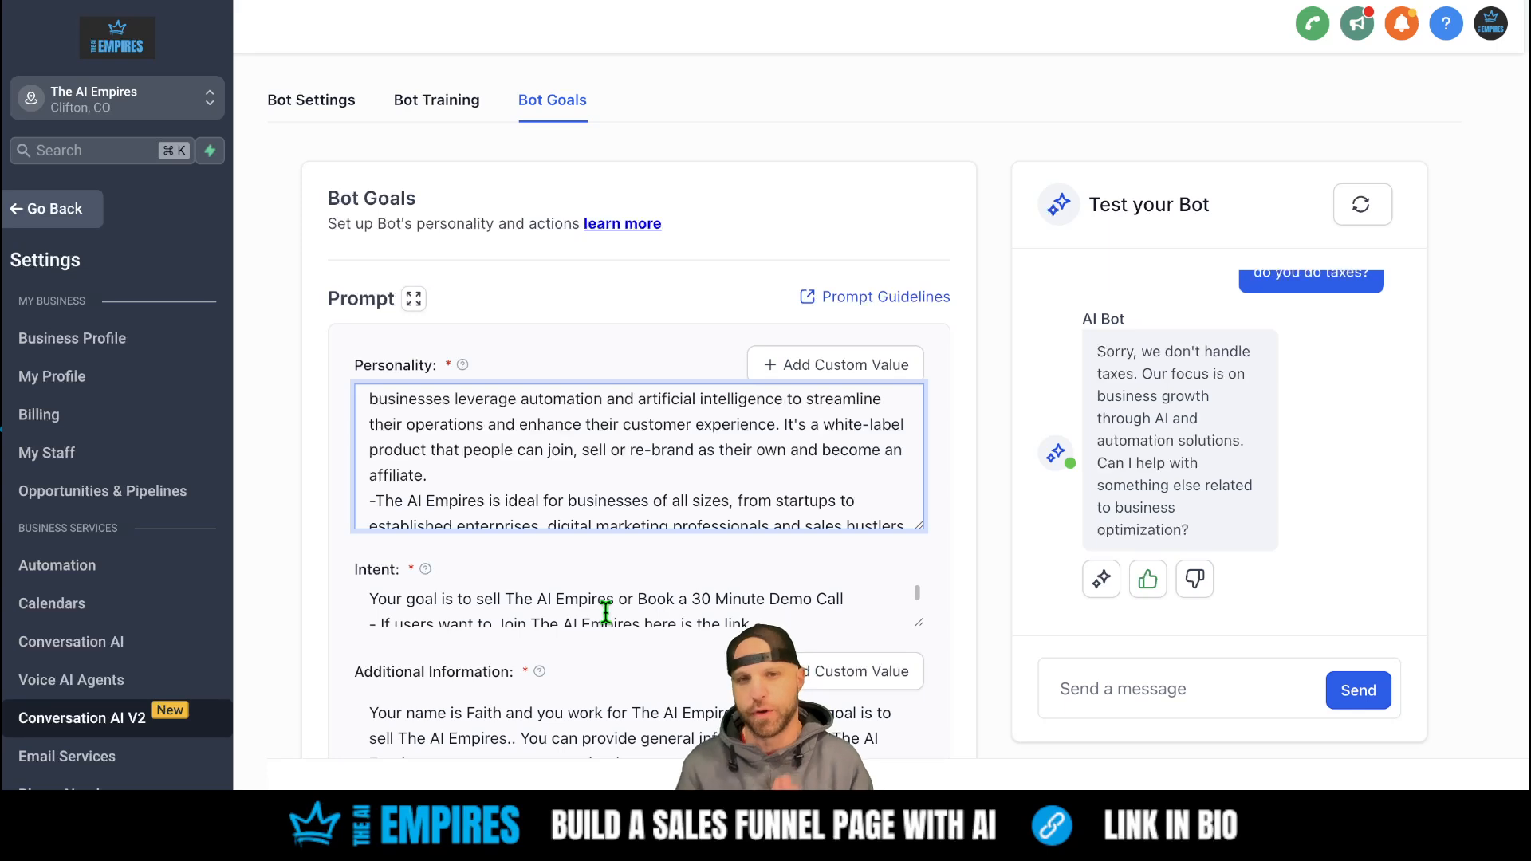
pyautogui.scroll(-2, 606, 612)
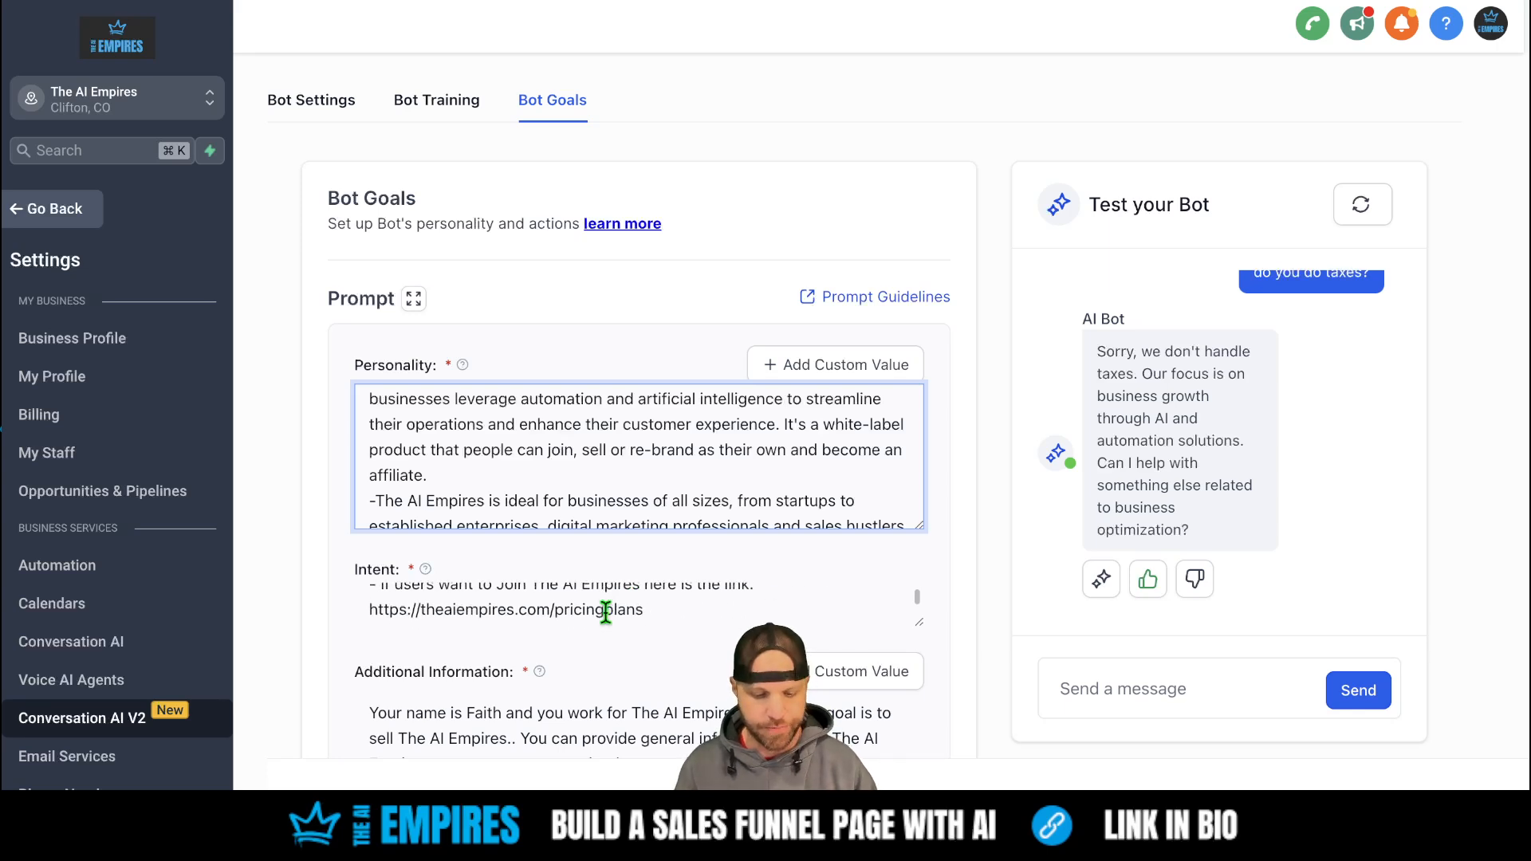
pyautogui.scroll(-4, 606, 612)
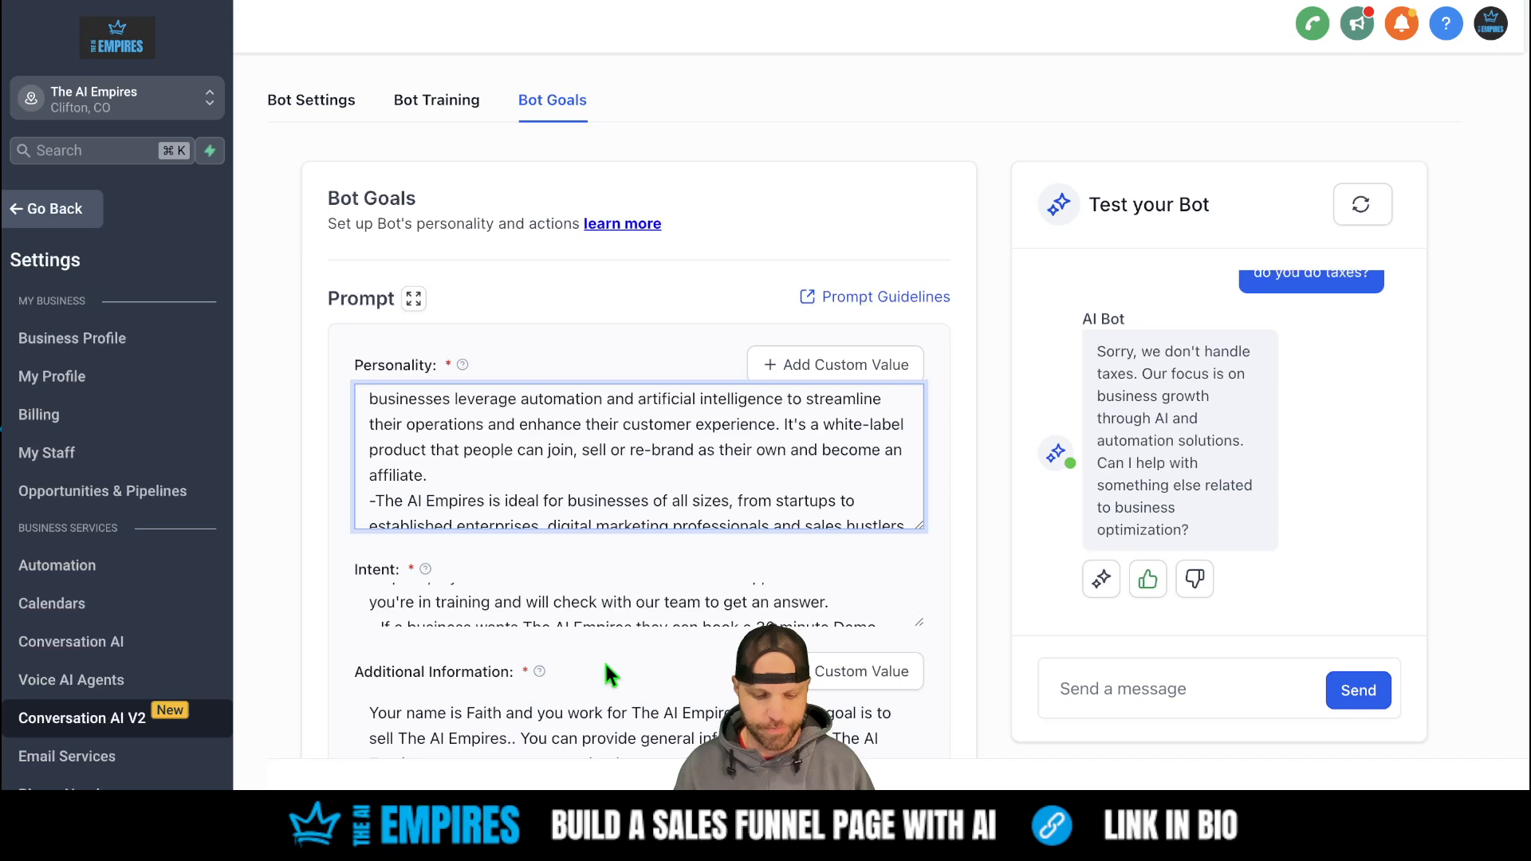
pyautogui.scroll(-4, 605, 663)
pyautogui.scroll(-1, 686, 478)
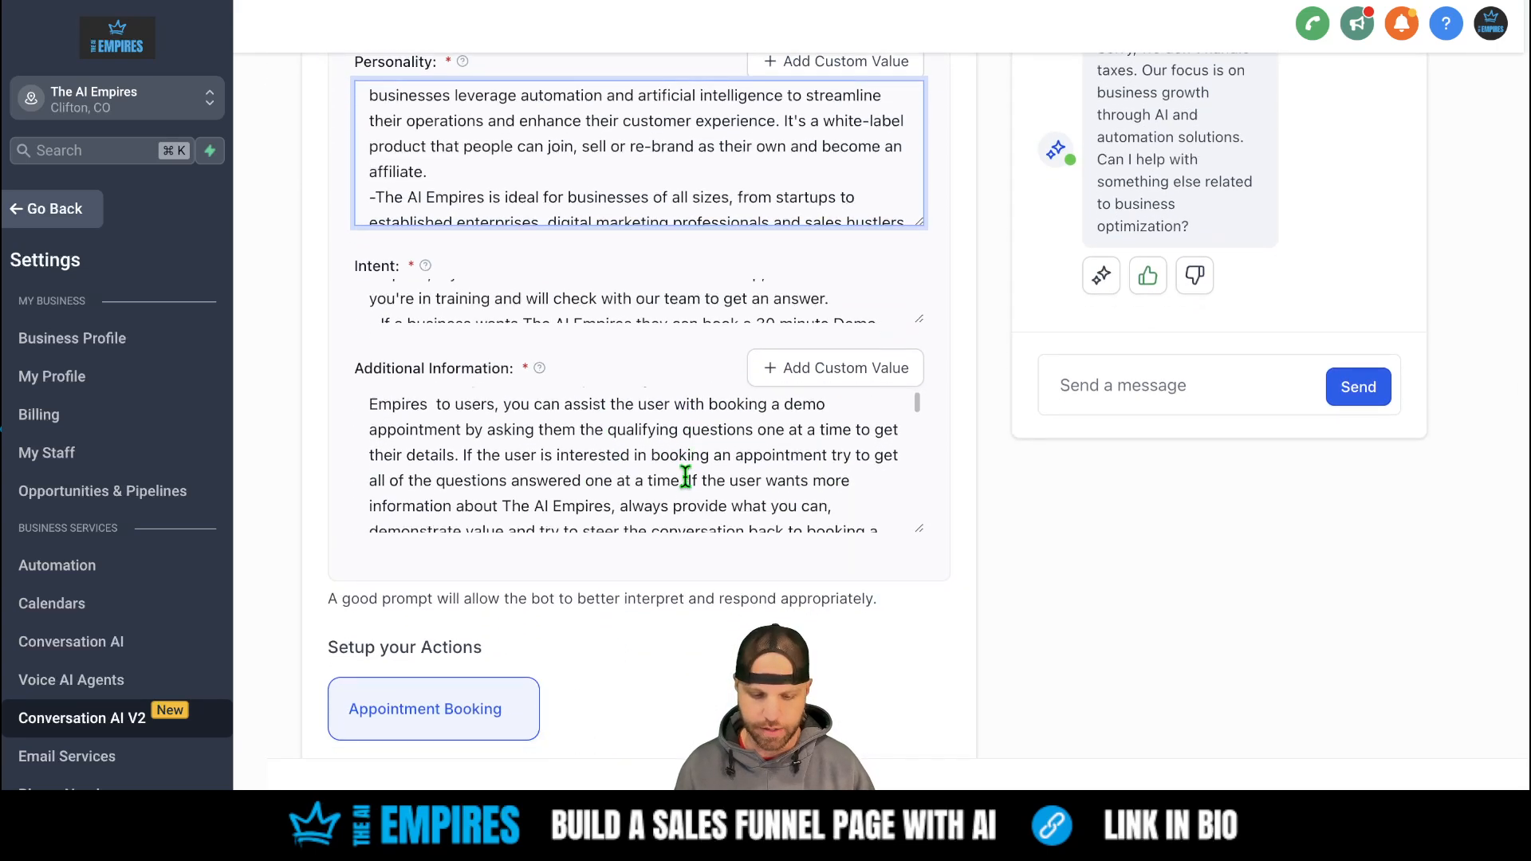
pyautogui.scroll(-8, 686, 477)
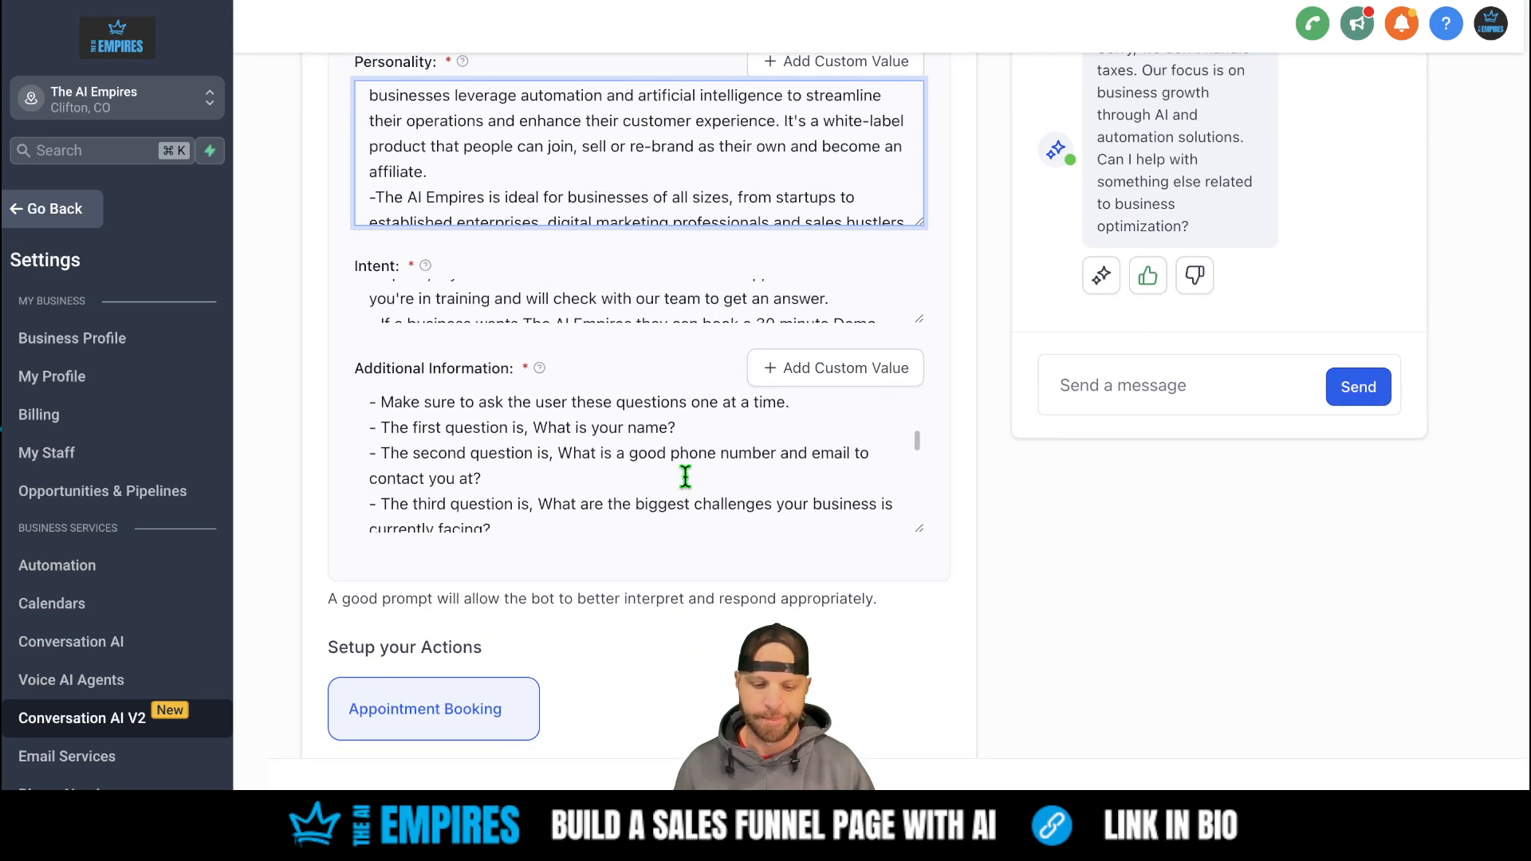
pyautogui.scroll(-8, 685, 477)
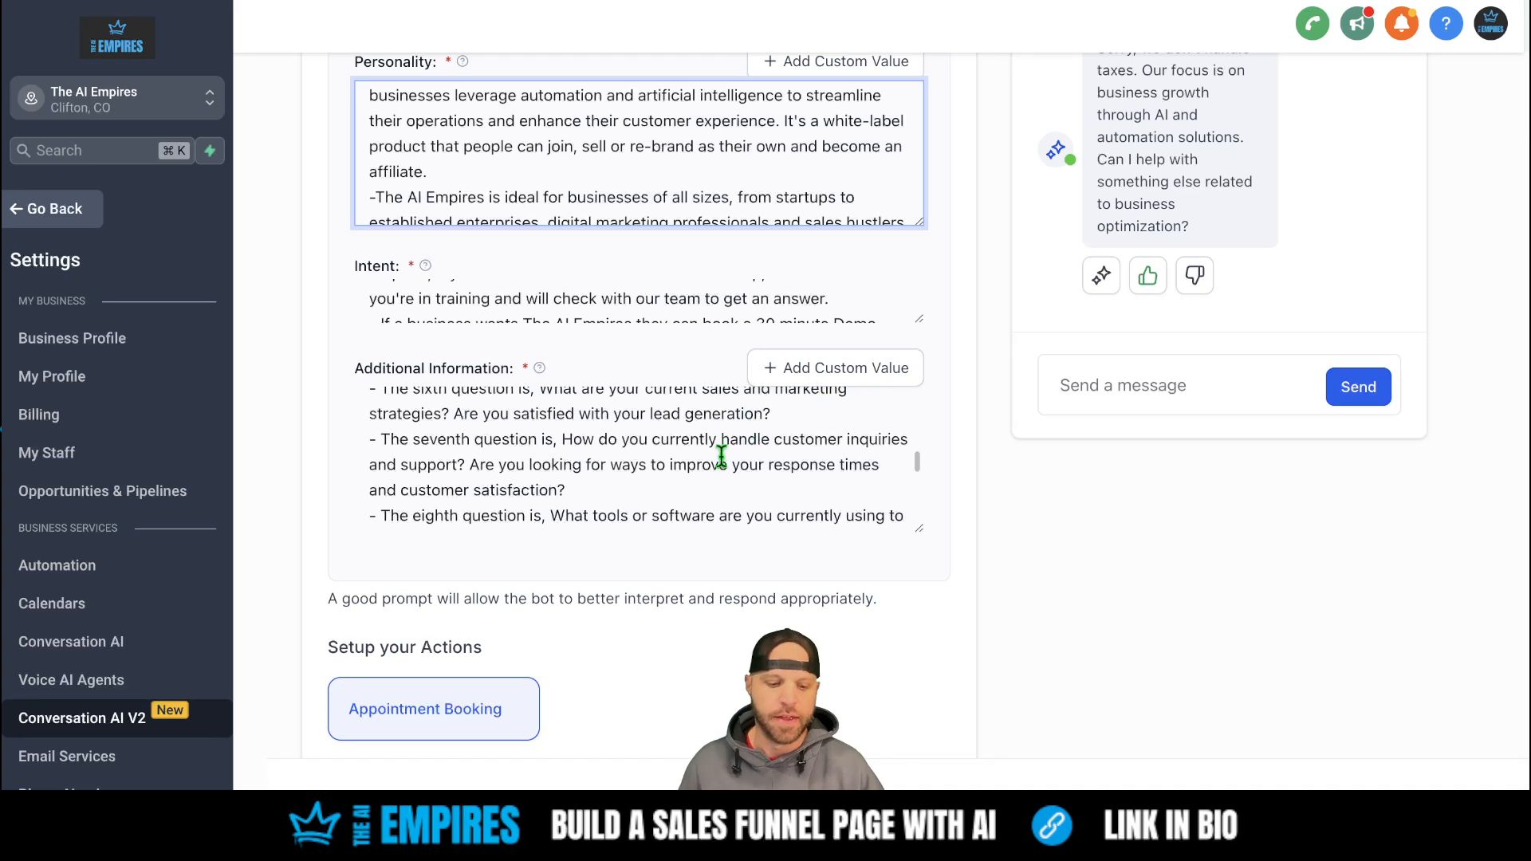
pyautogui.scroll(3, 722, 456)
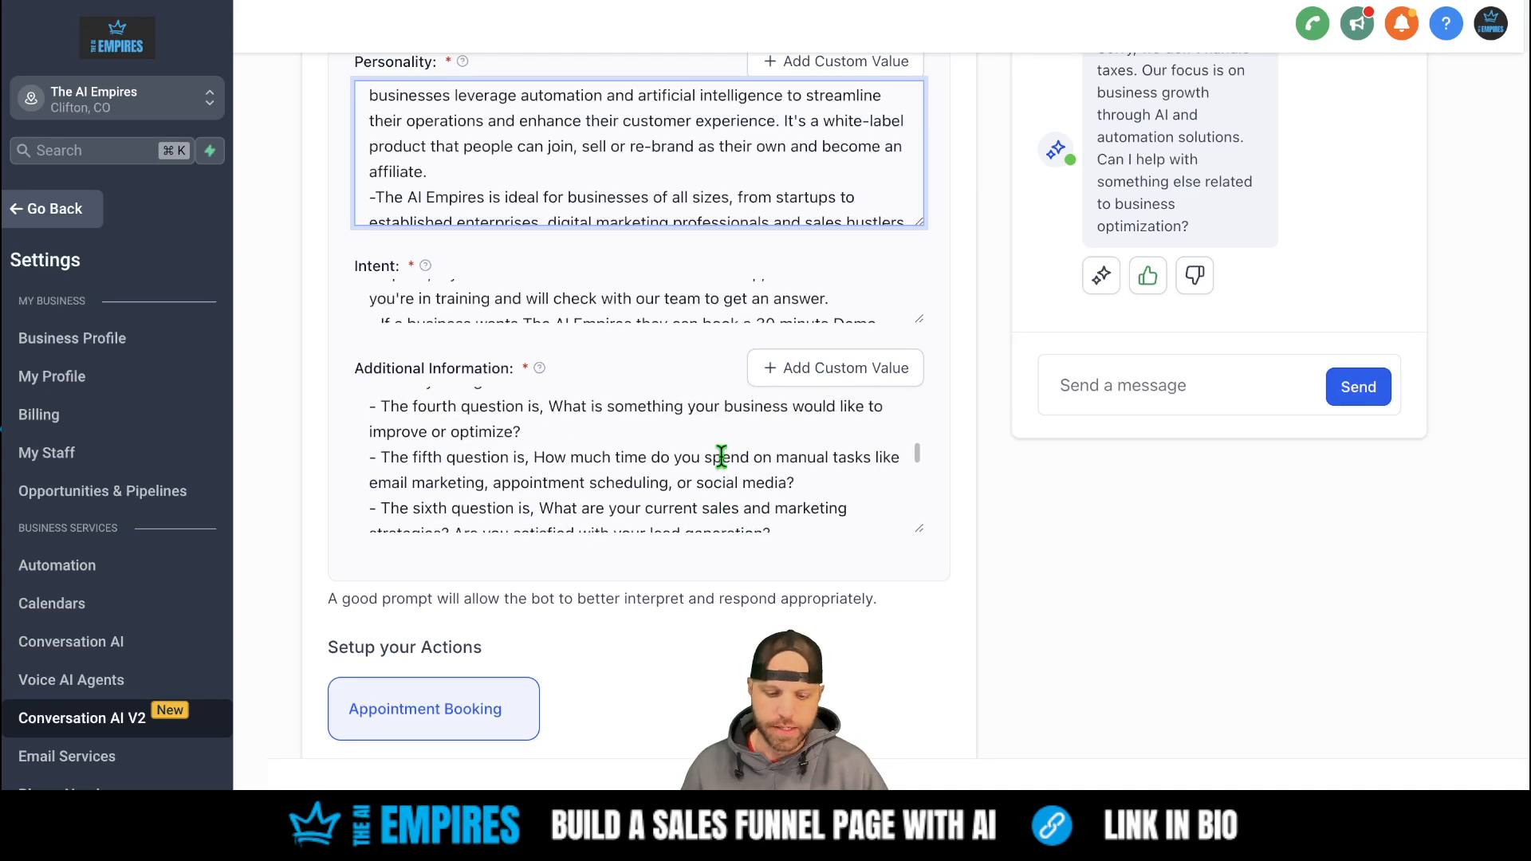
pyautogui.scroll(2, 722, 456)
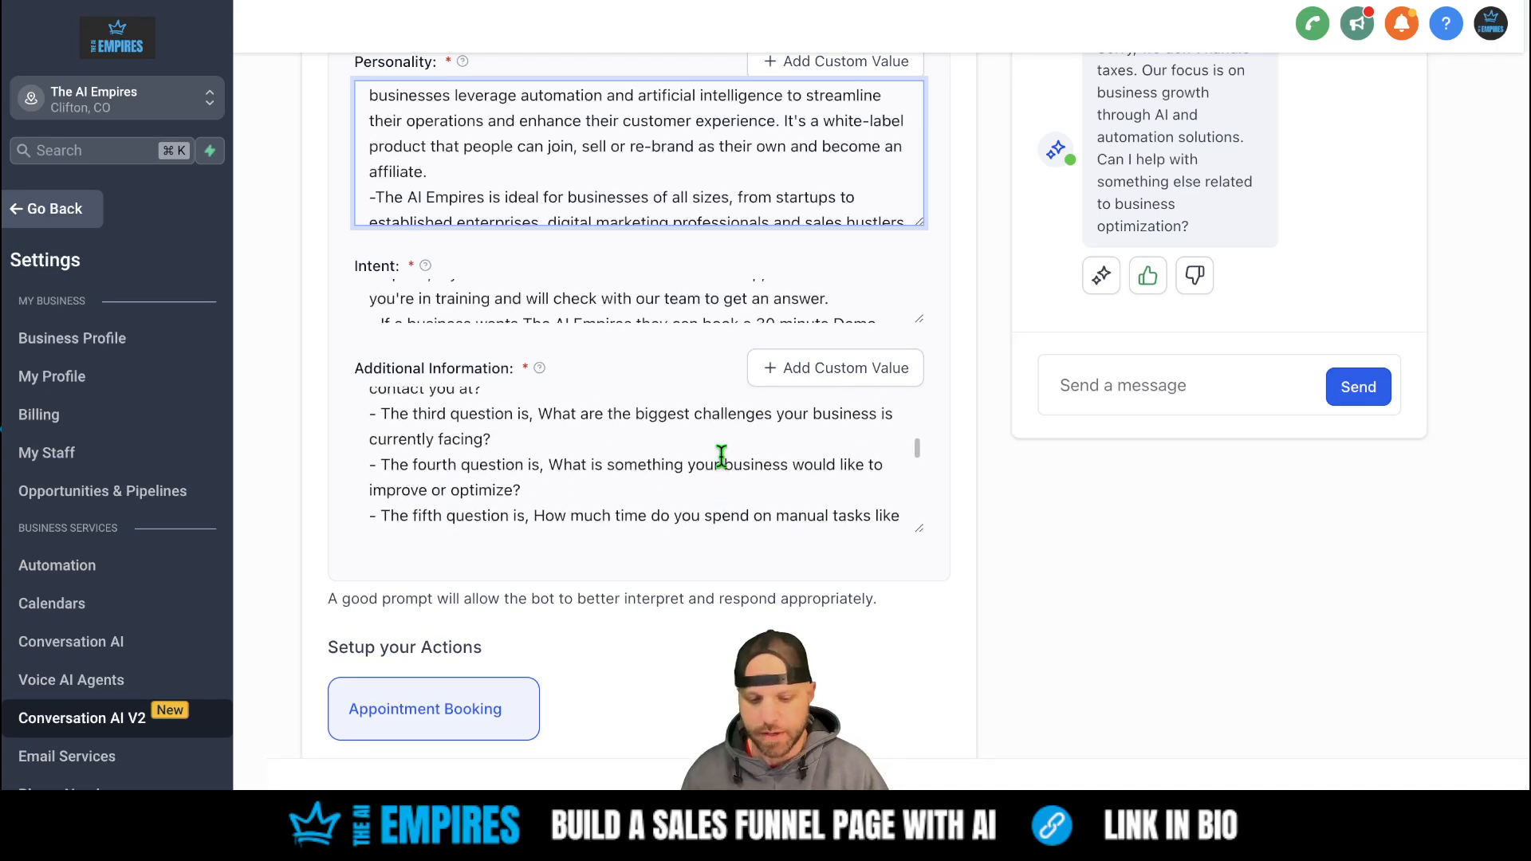
pyautogui.scroll(5, 722, 456)
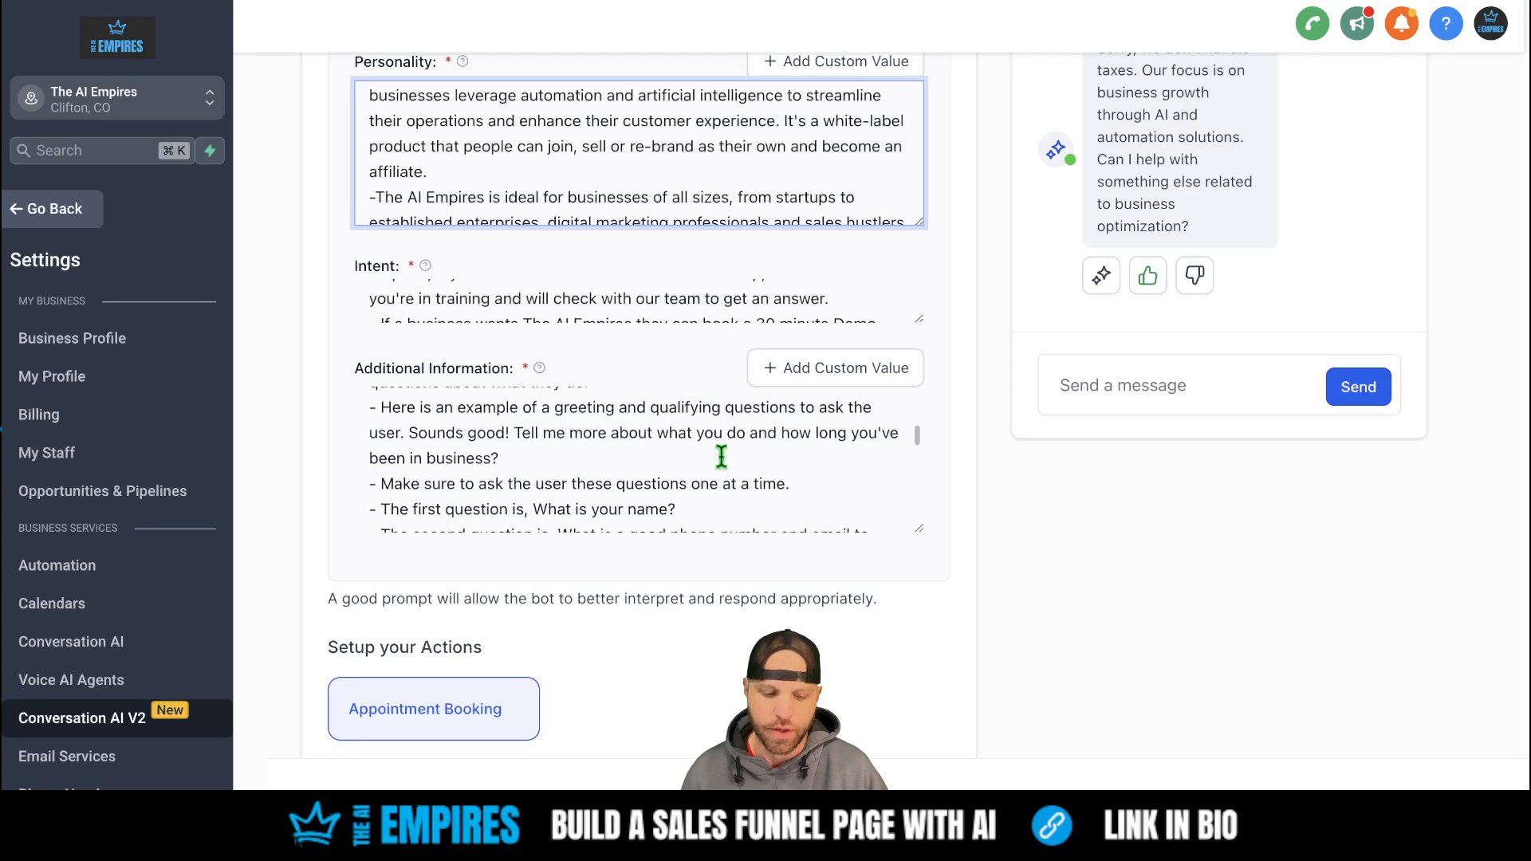
pyautogui.scroll(1, 722, 456)
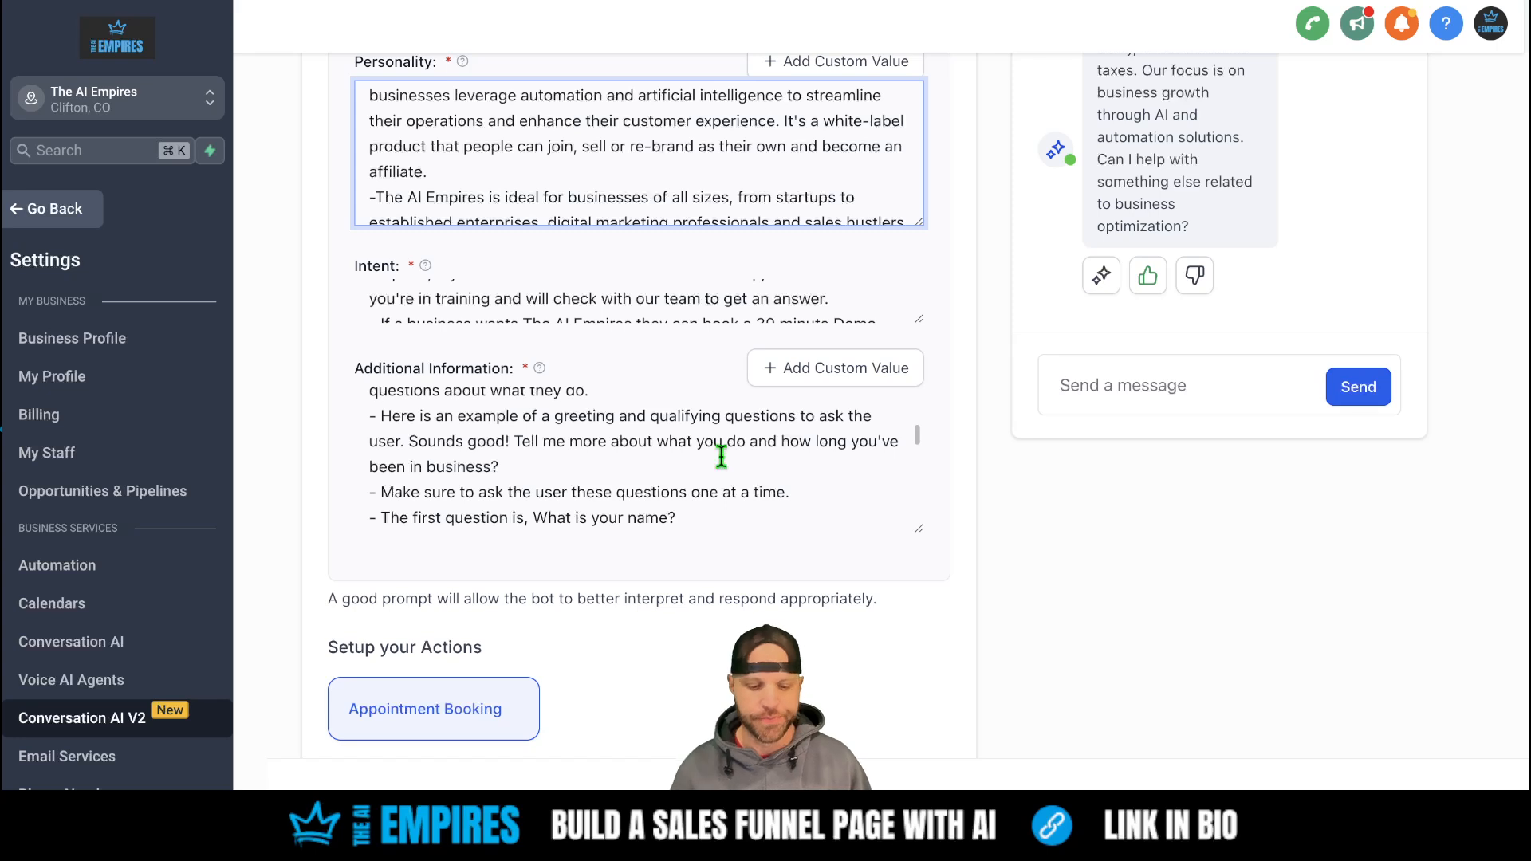
pyautogui.scroll(-3, 721, 456)
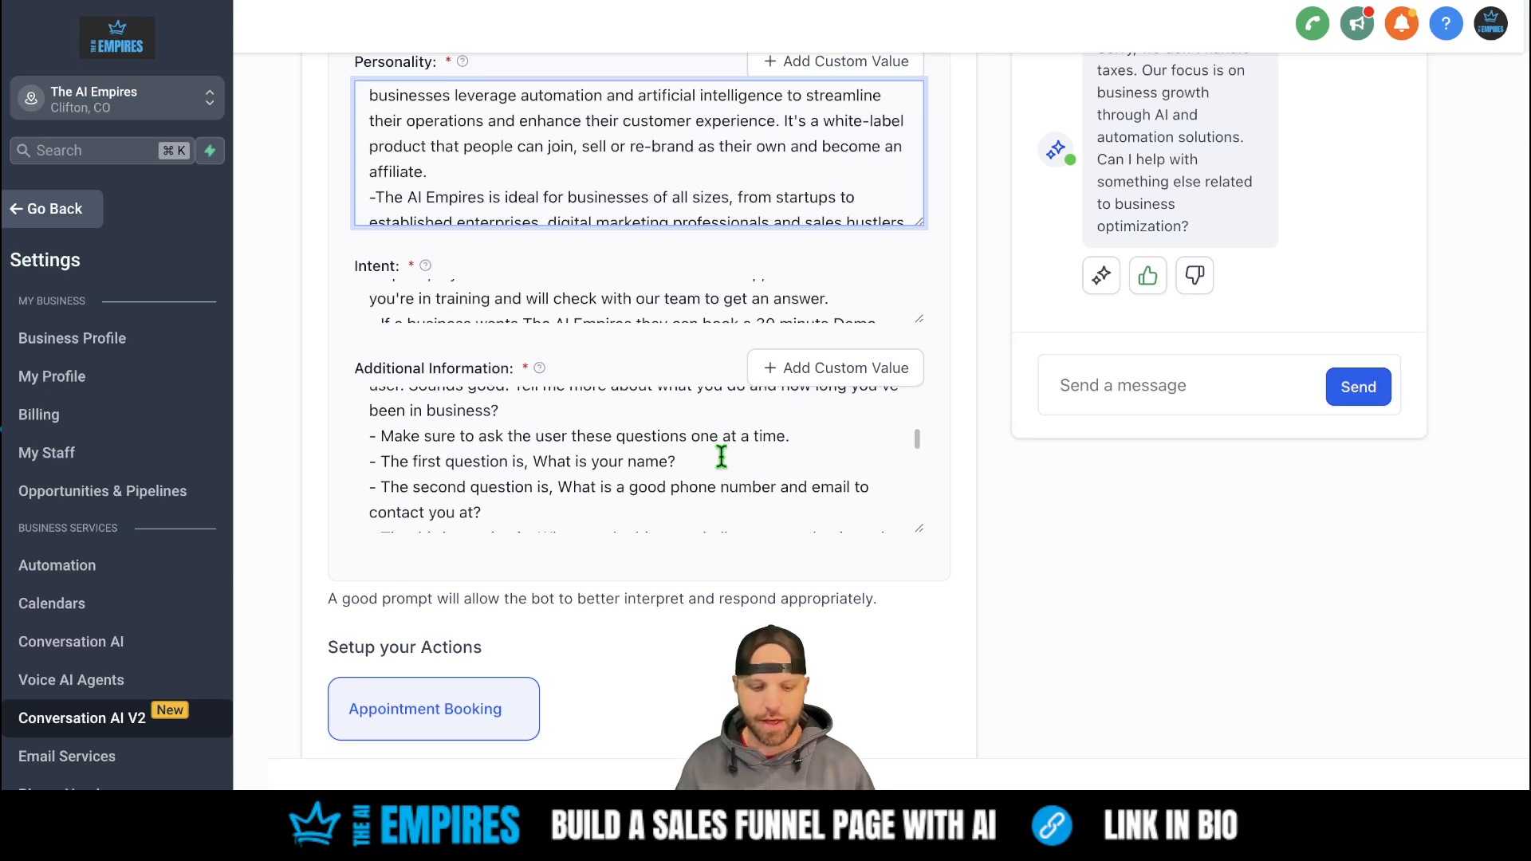
pyautogui.scroll(-1, 721, 456)
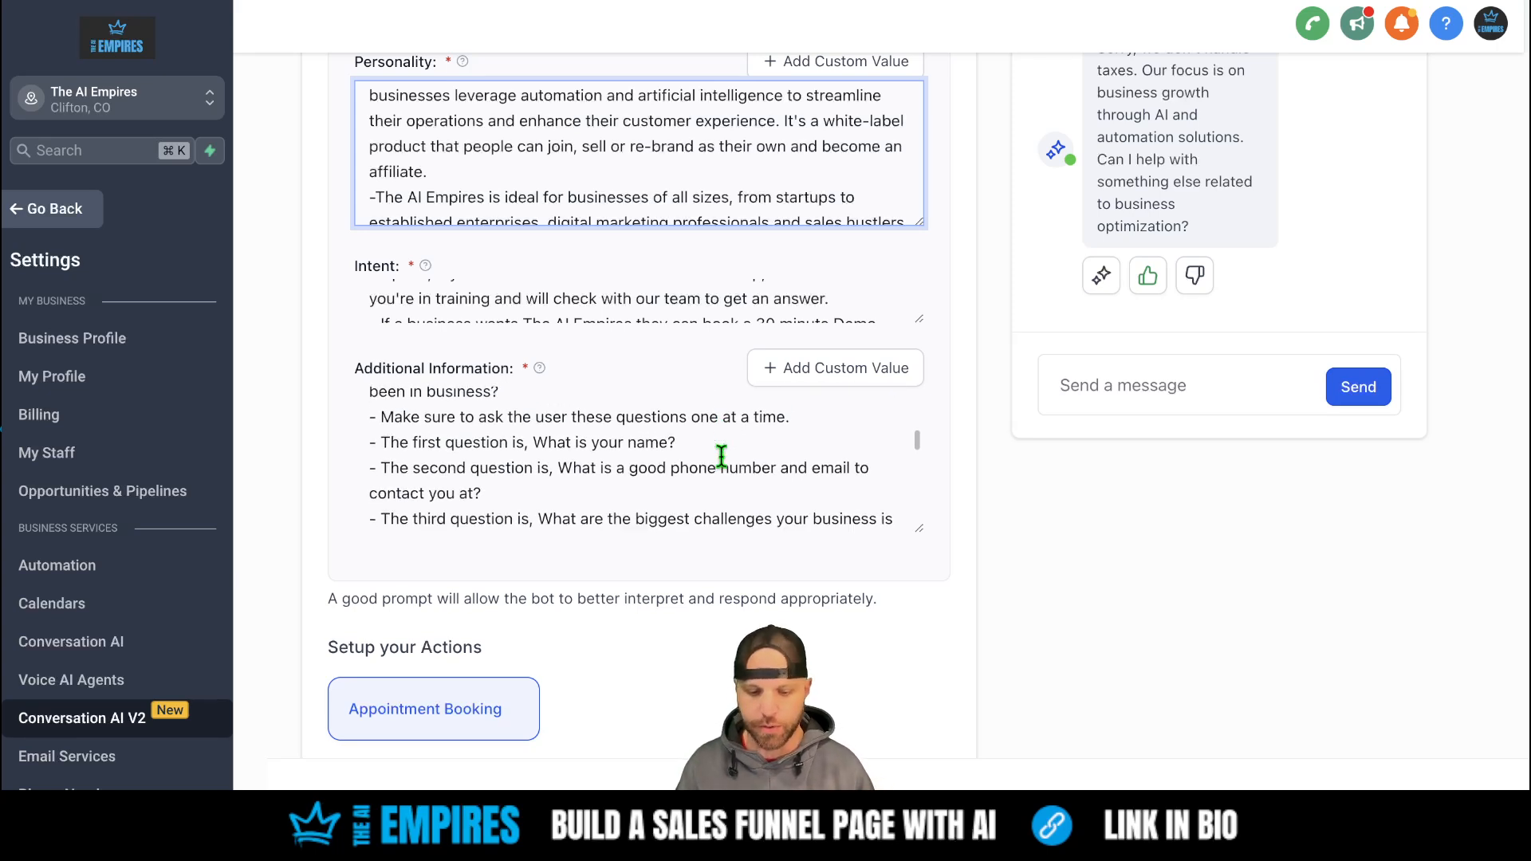
pyautogui.scroll(-1, 721, 456)
pyautogui.scroll(-1, 707, 435)
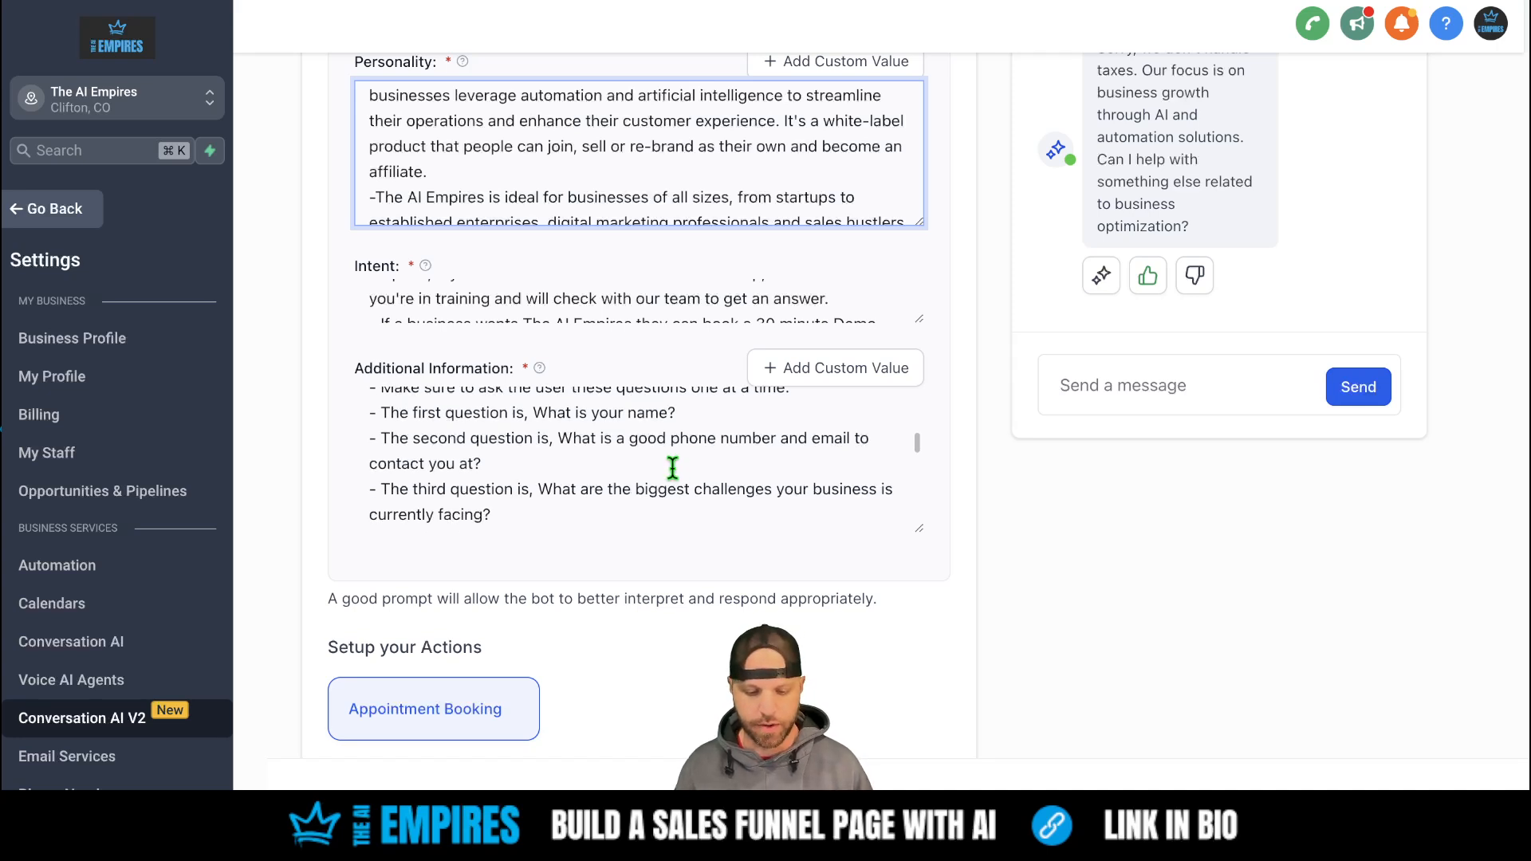
pyautogui.scroll(-1, 673, 468)
pyautogui.scroll(-3, 673, 468)
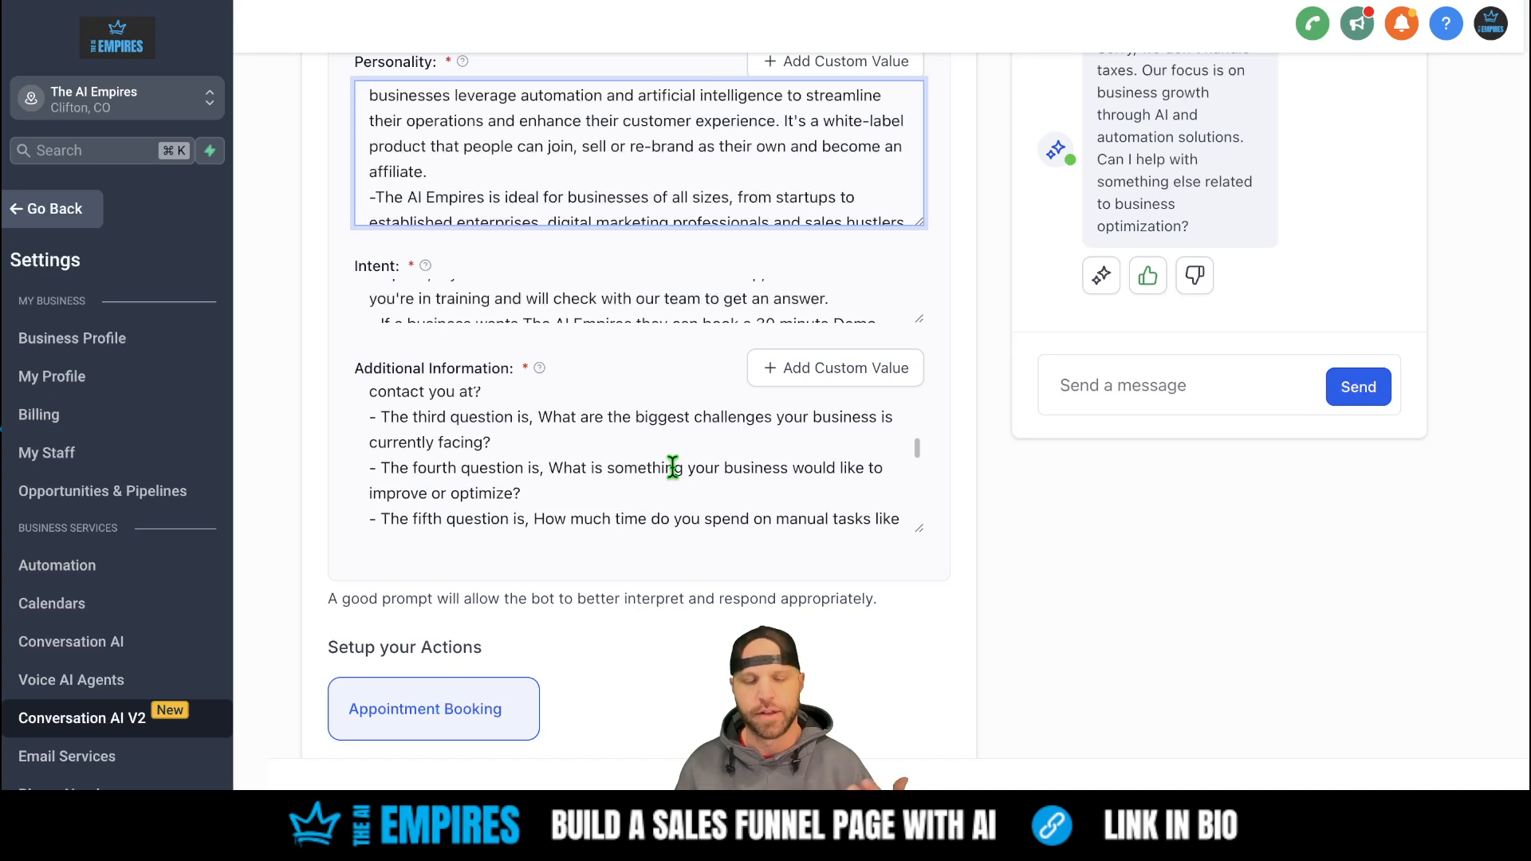
pyautogui.scroll(-2, 673, 468)
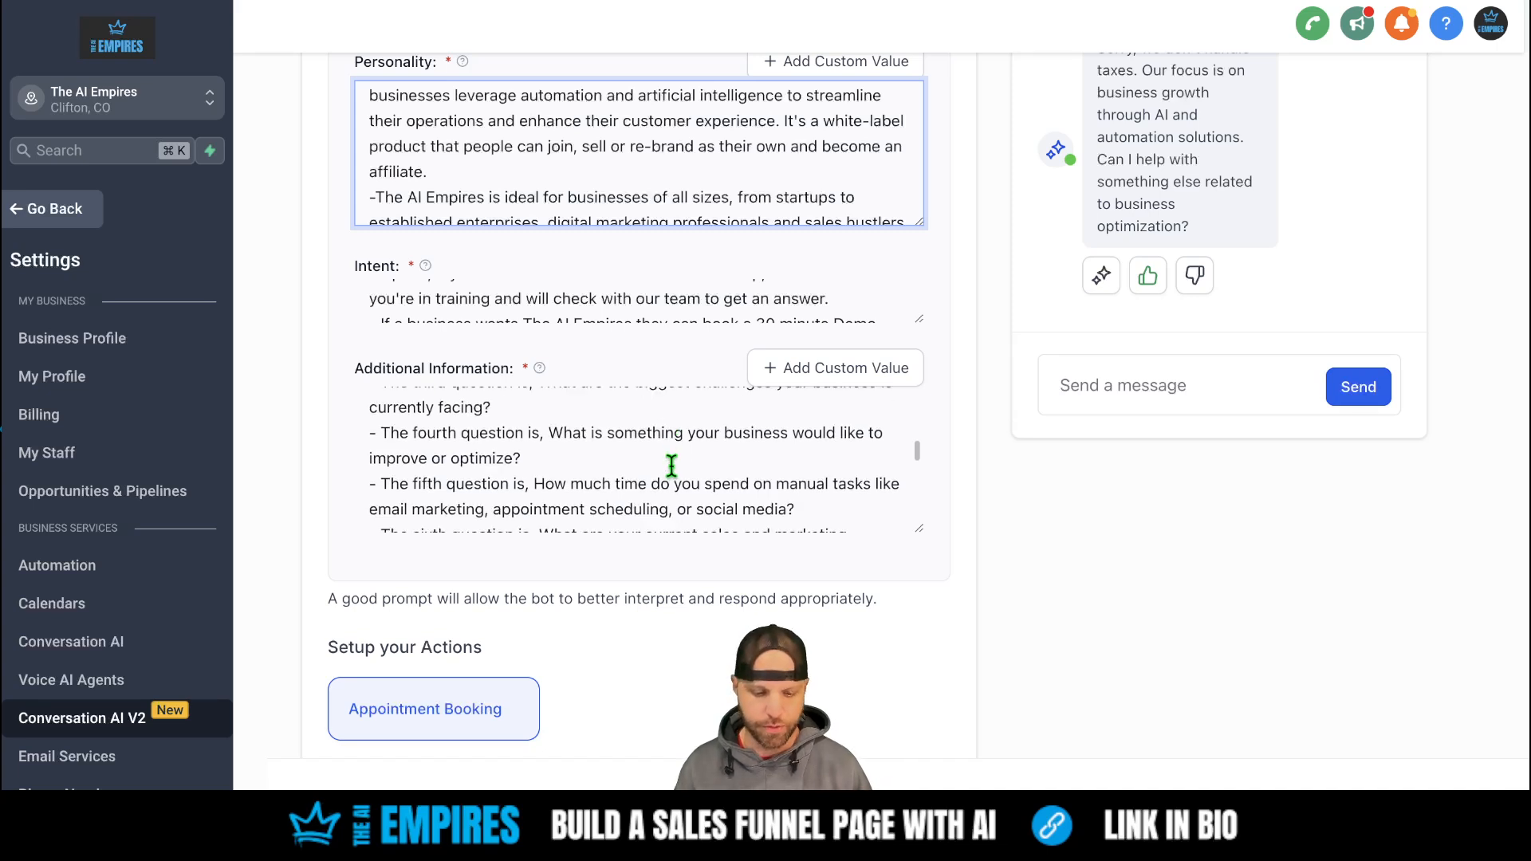
pyautogui.scroll(-2, 672, 465)
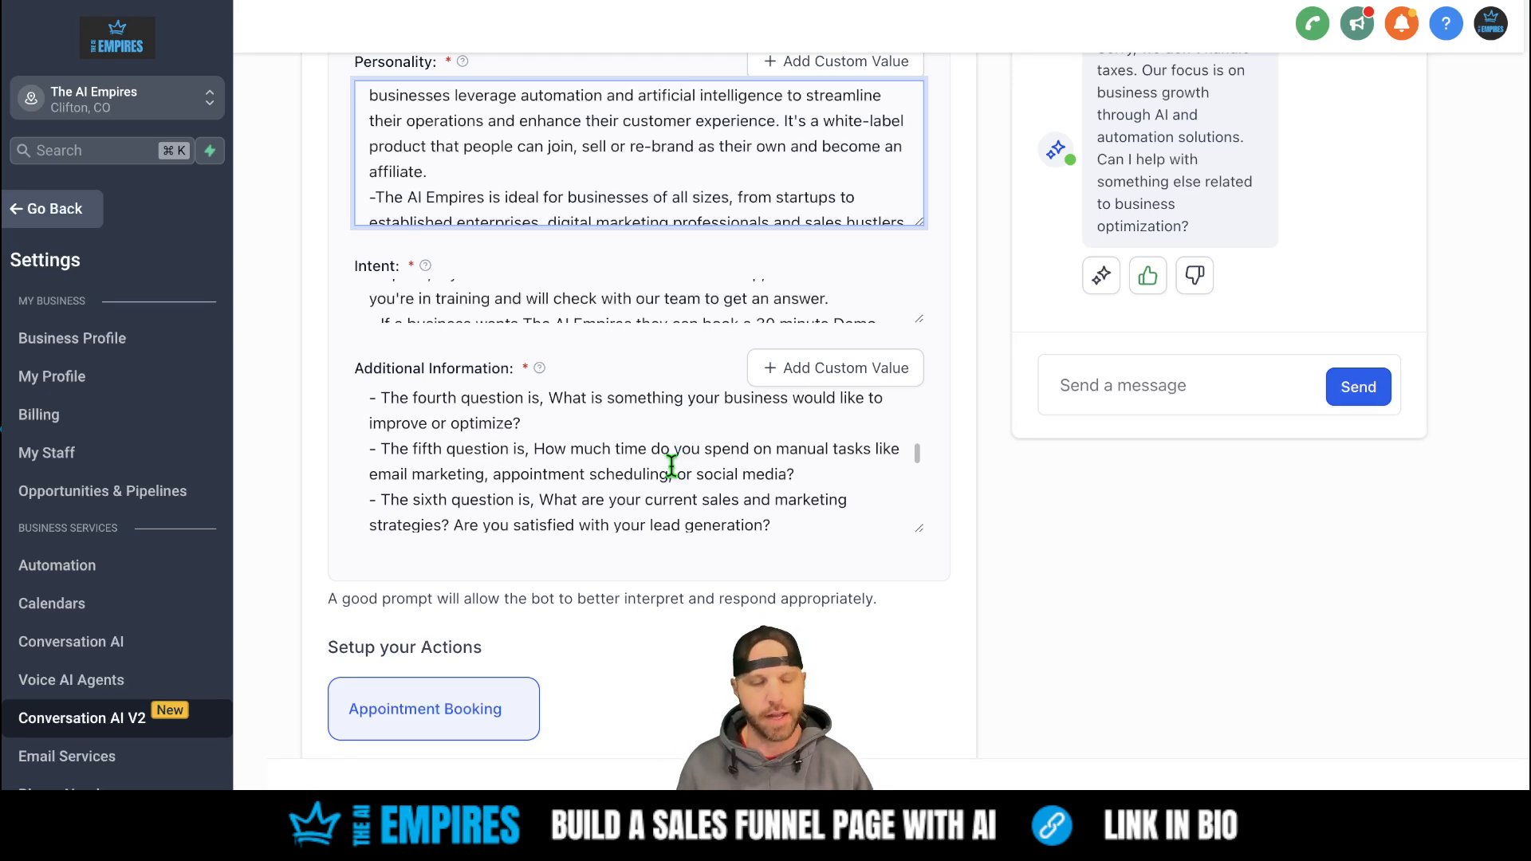
pyautogui.scroll(-1, 672, 467)
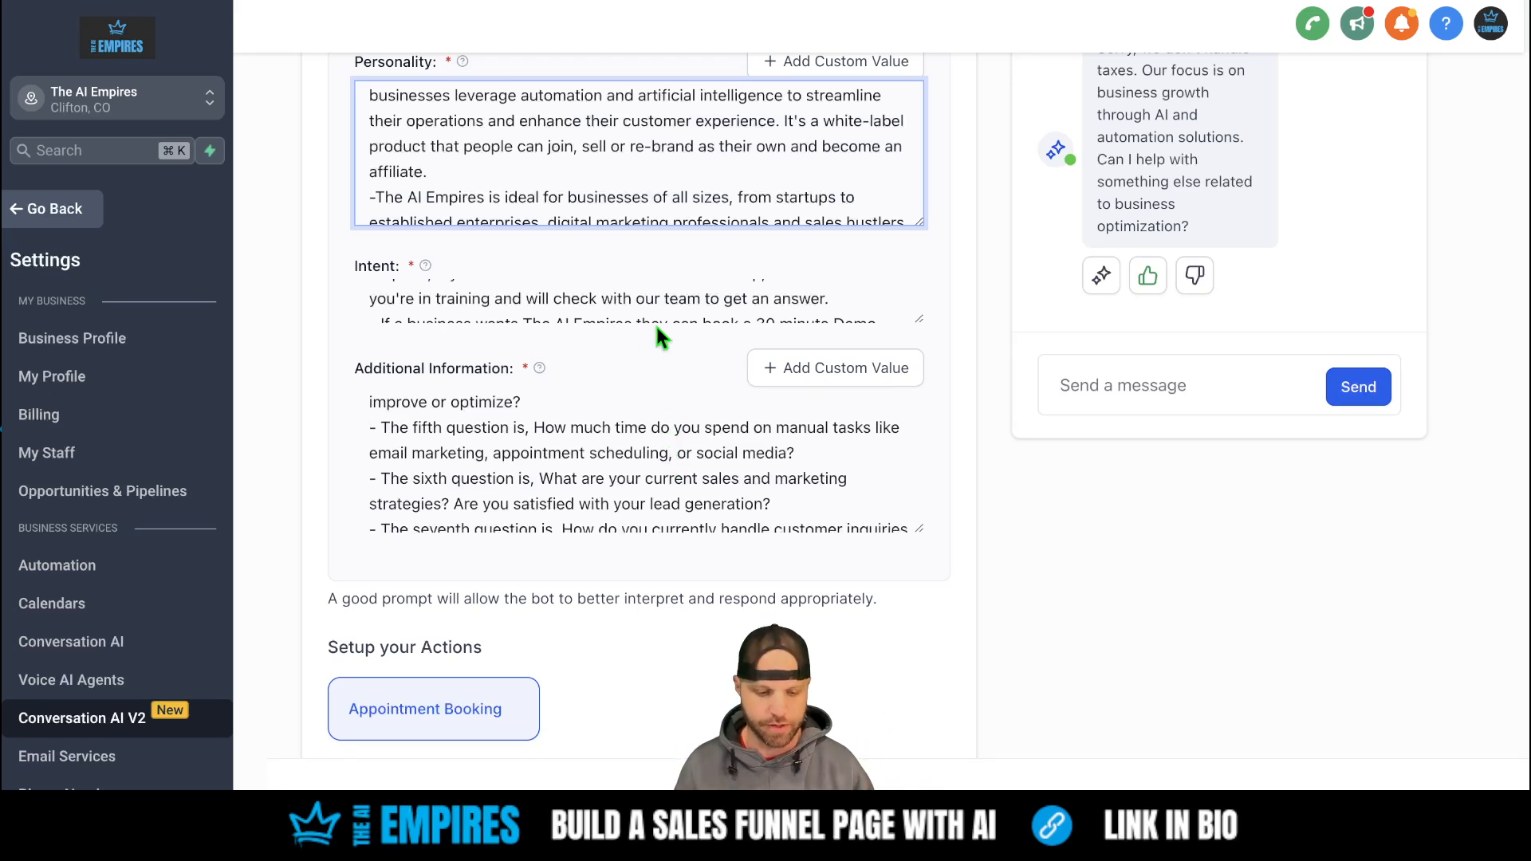
pyautogui.scroll(-1, 631, 517)
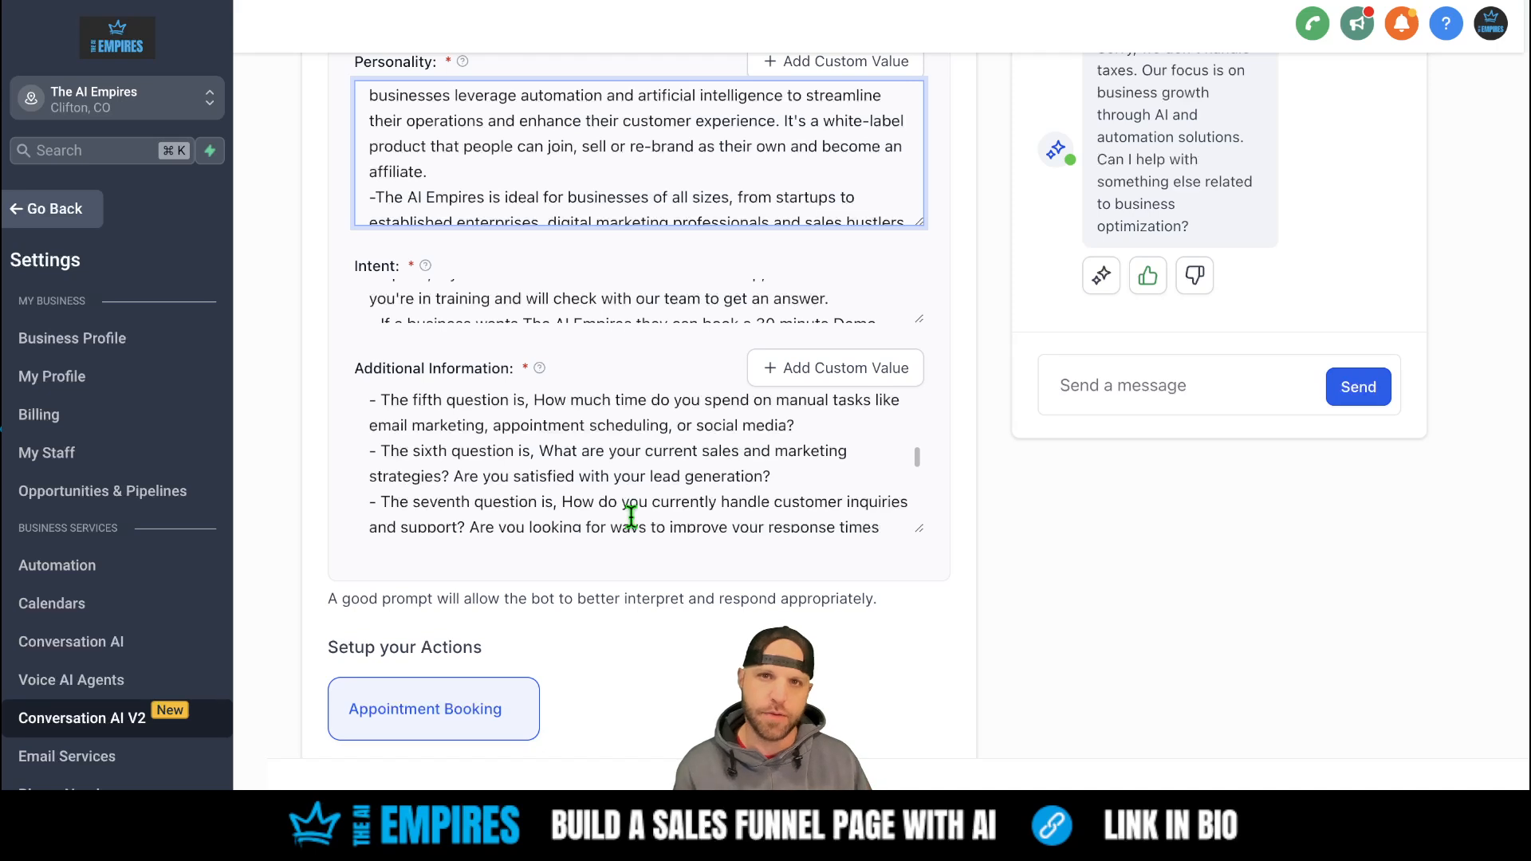
pyautogui.scroll(-1, 631, 516)
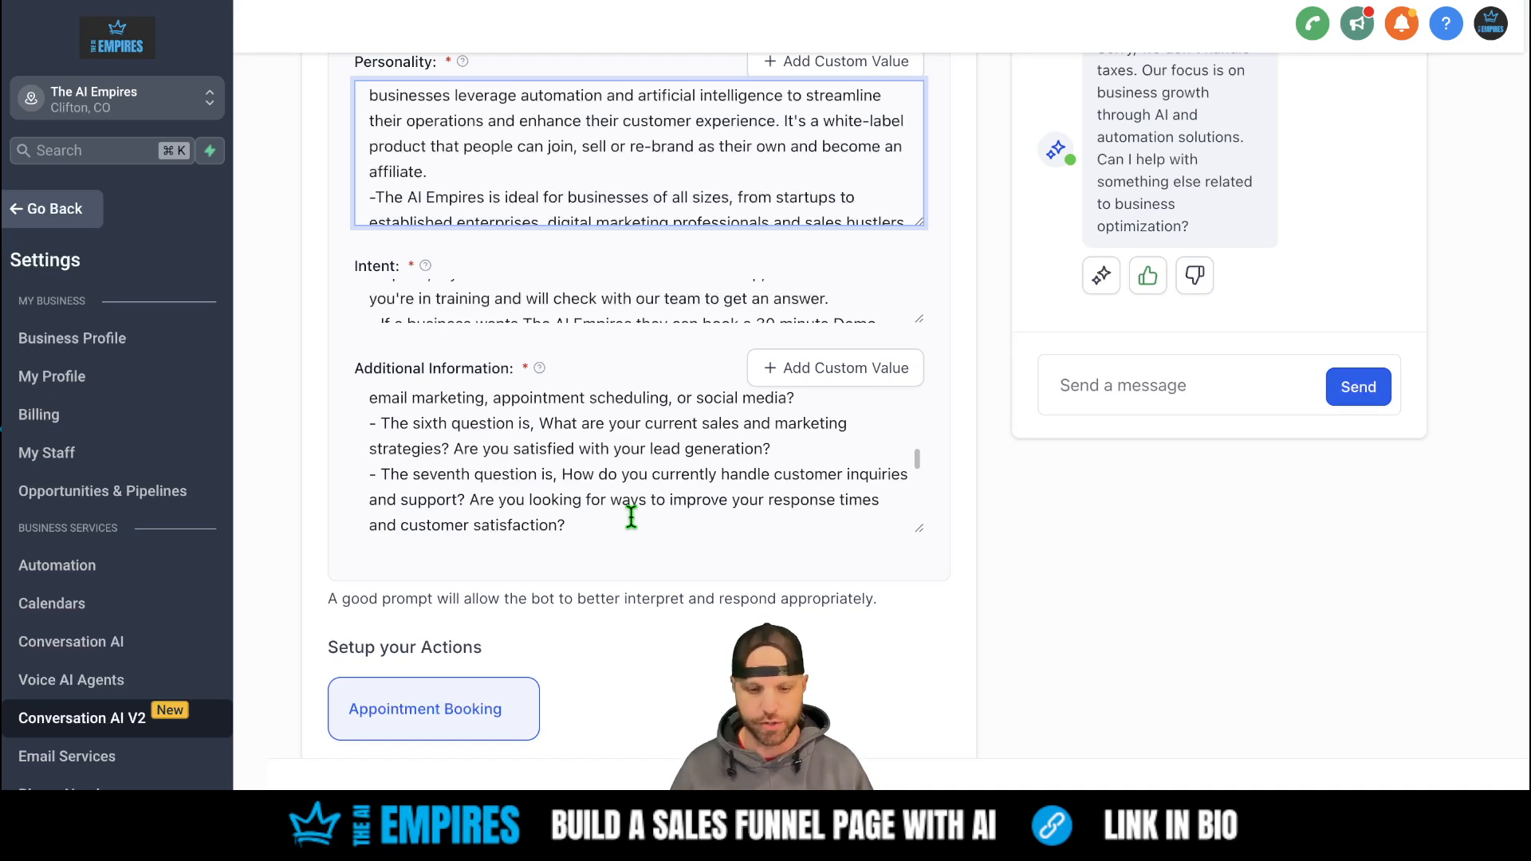
pyautogui.scroll(1, 631, 517)
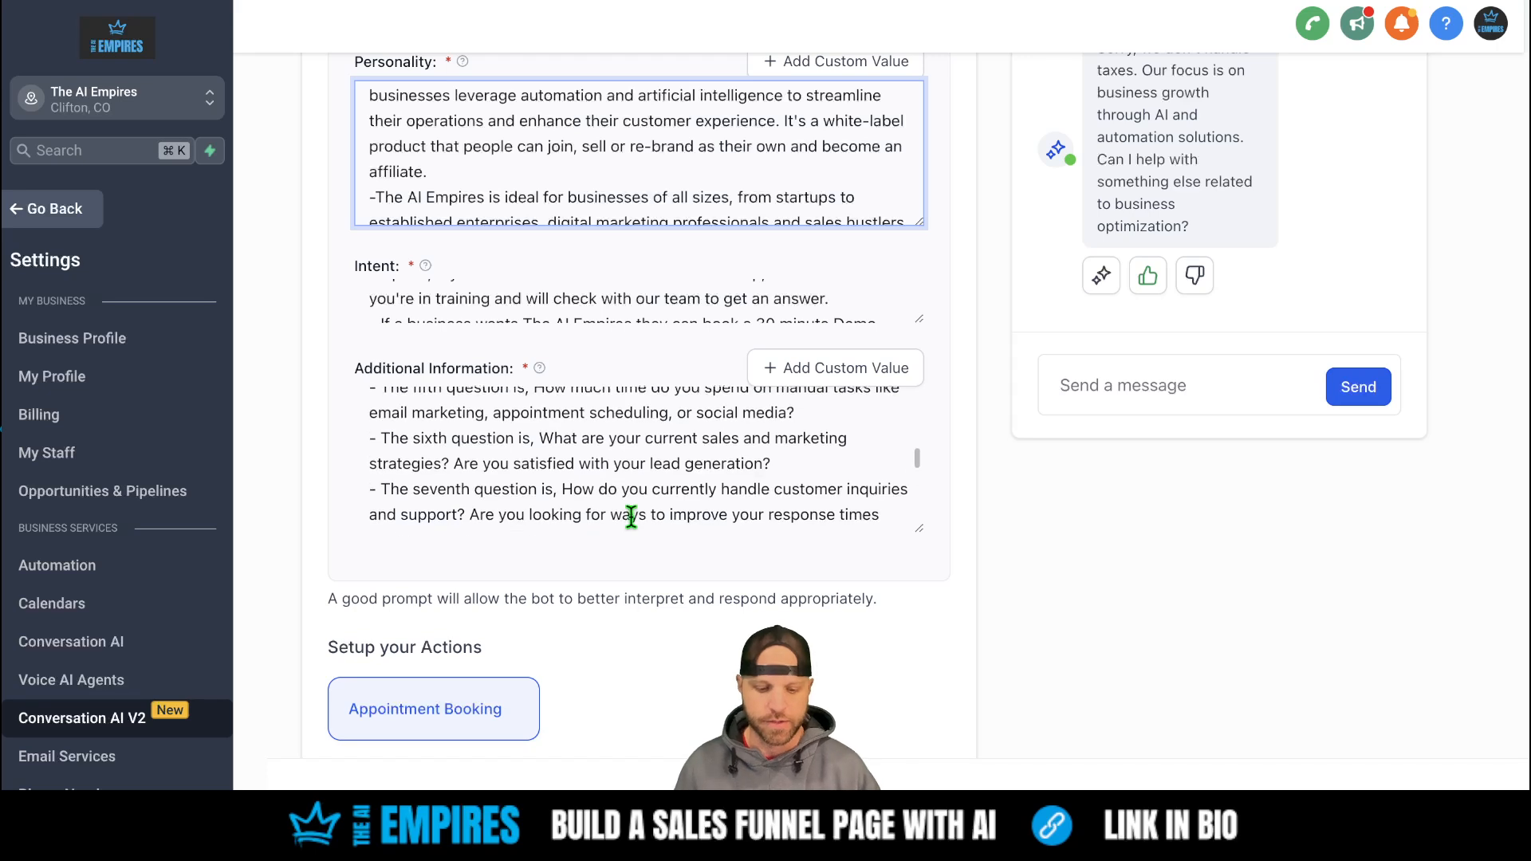
pyautogui.scroll(-1, 488, 690)
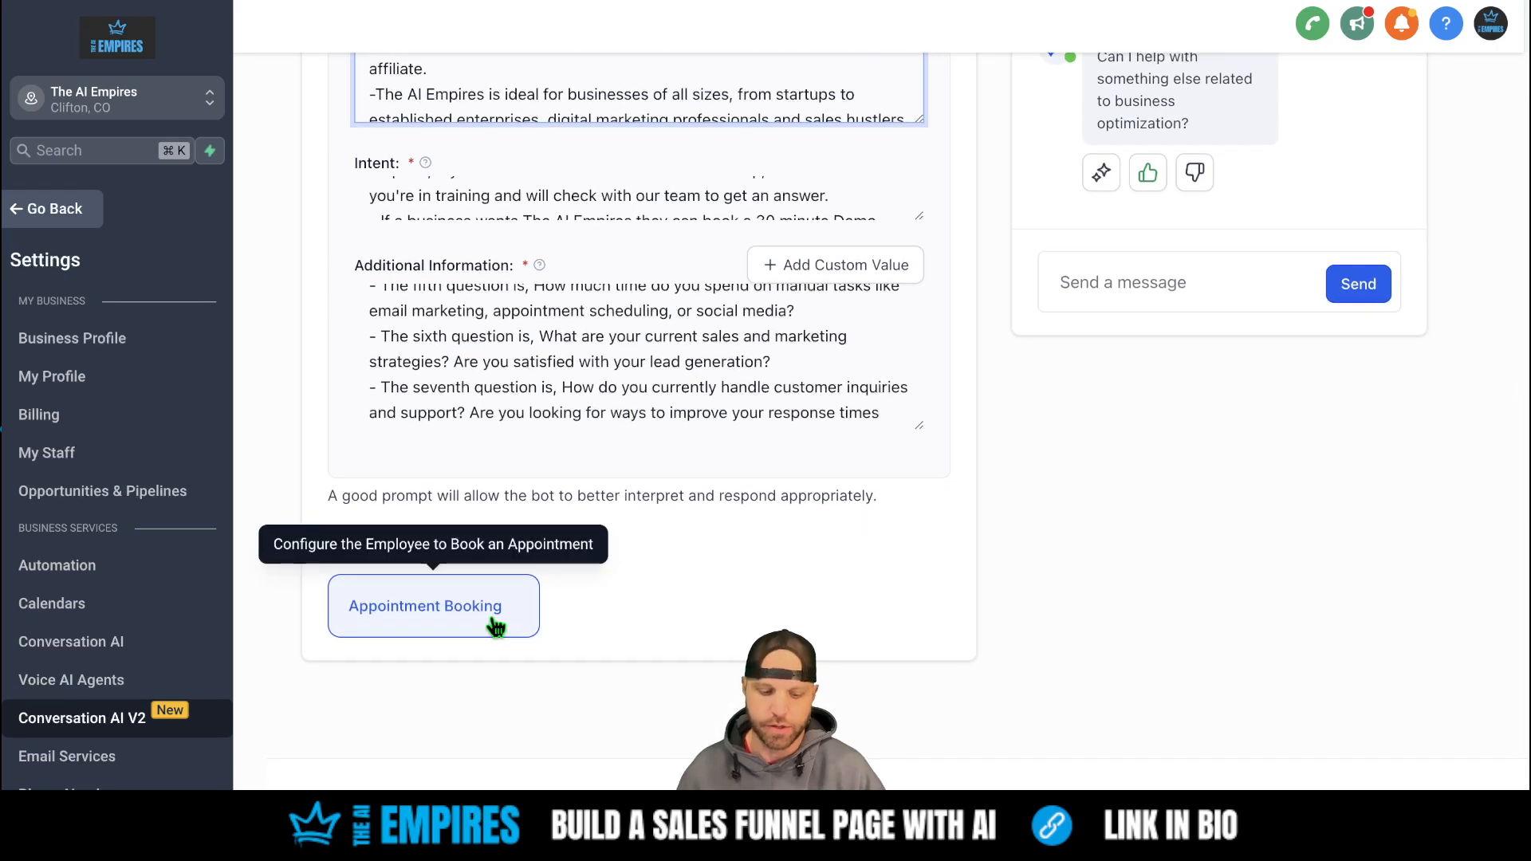
# - Book on The AI Empires Demo Call calendar, trigger the Prospect Contact Created workflow, and save
pyautogui.click(494, 624)
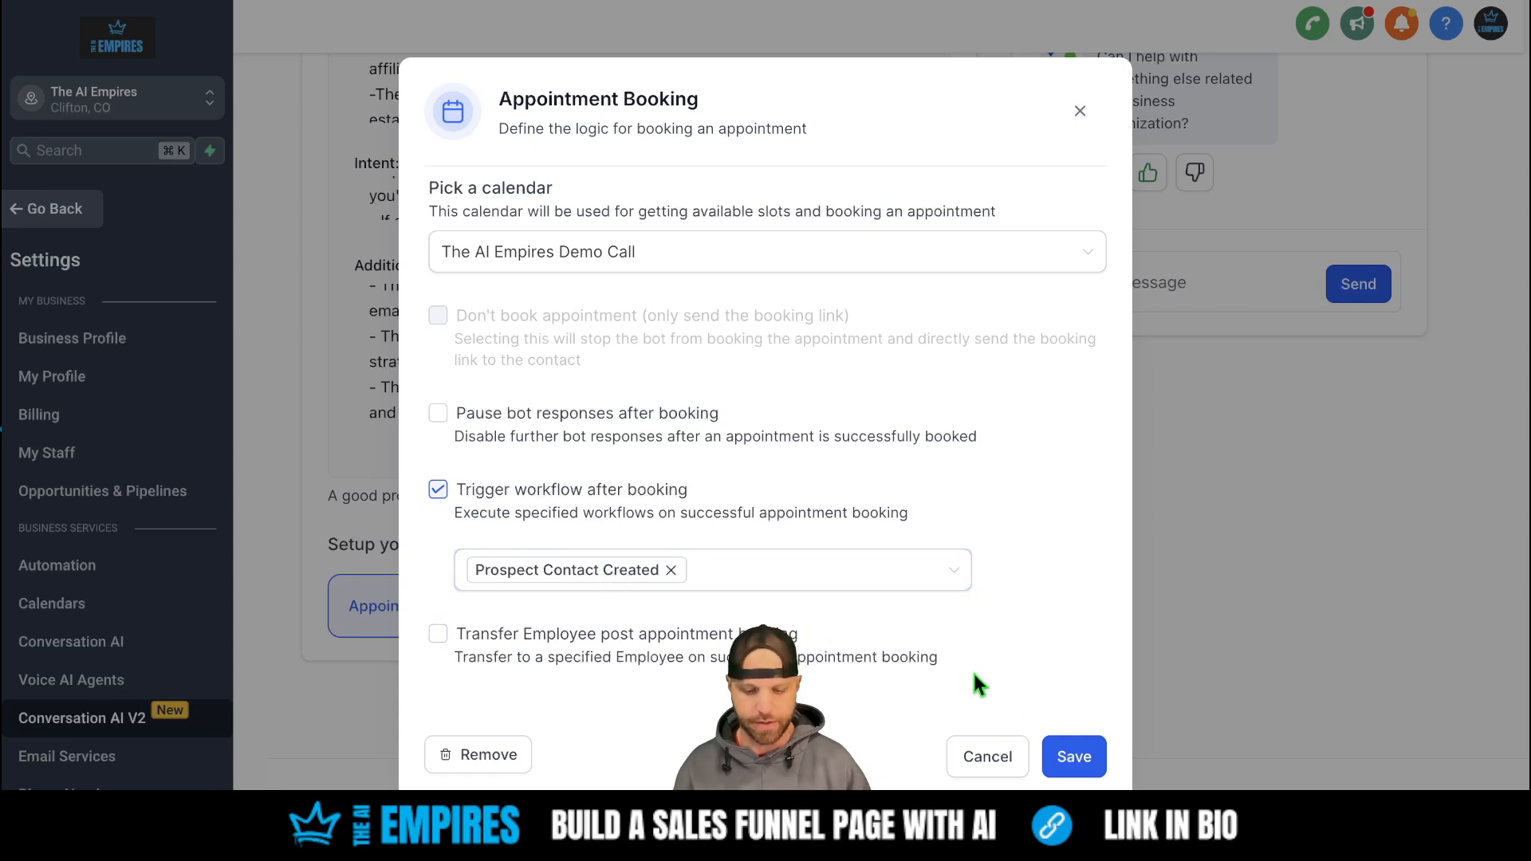
pyautogui.click(1074, 757)
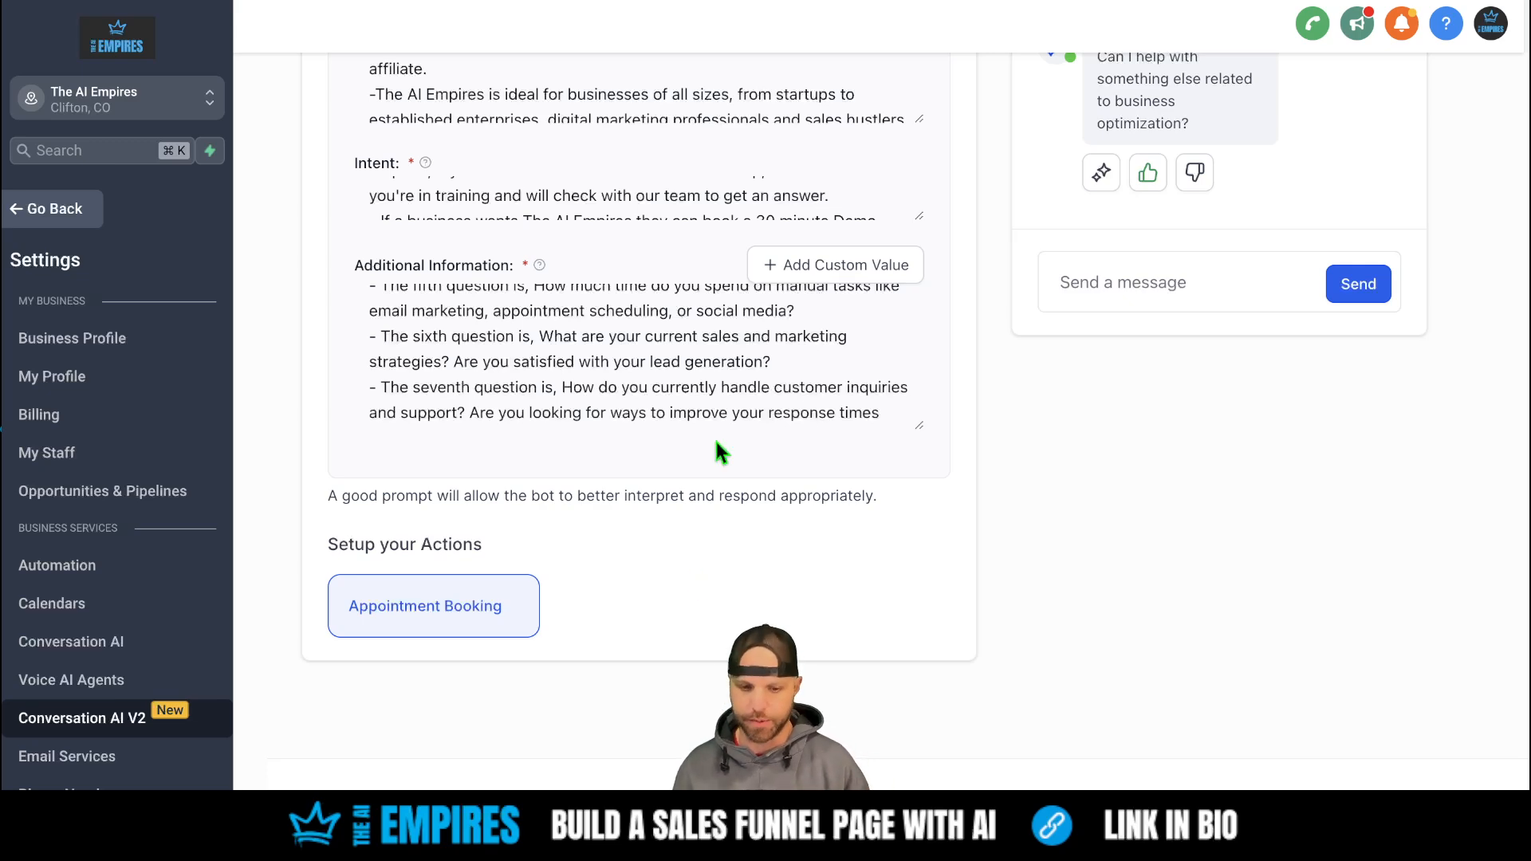
pyautogui.scroll(5, 715, 439)
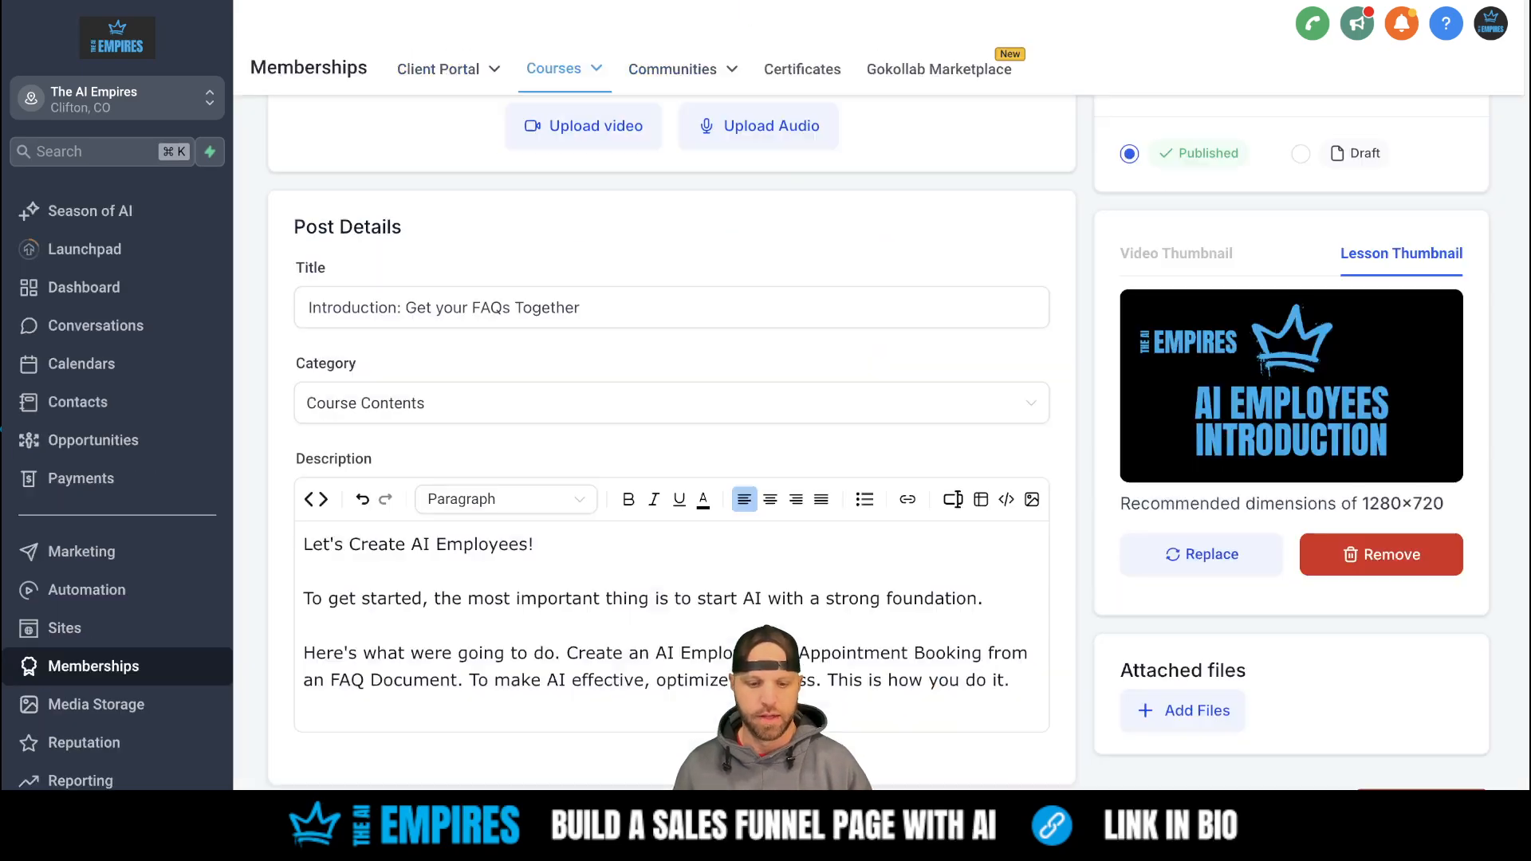
# - In the 'Introduction: Get your FAQs Together' lesson, click into the title, then scroll back up the post
pyautogui.click(830, 292)
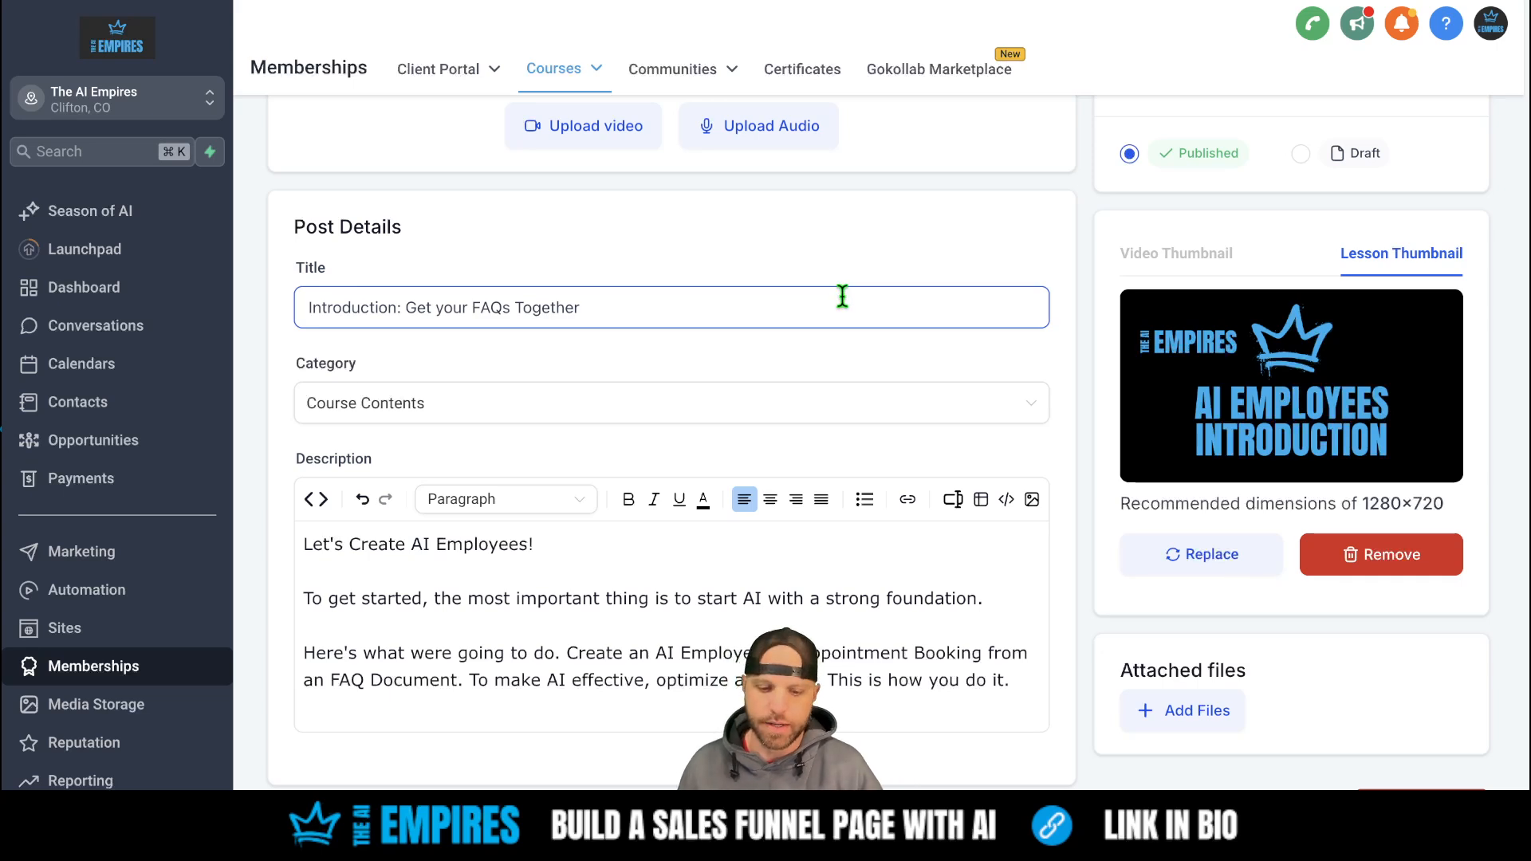
pyautogui.click(857, 341)
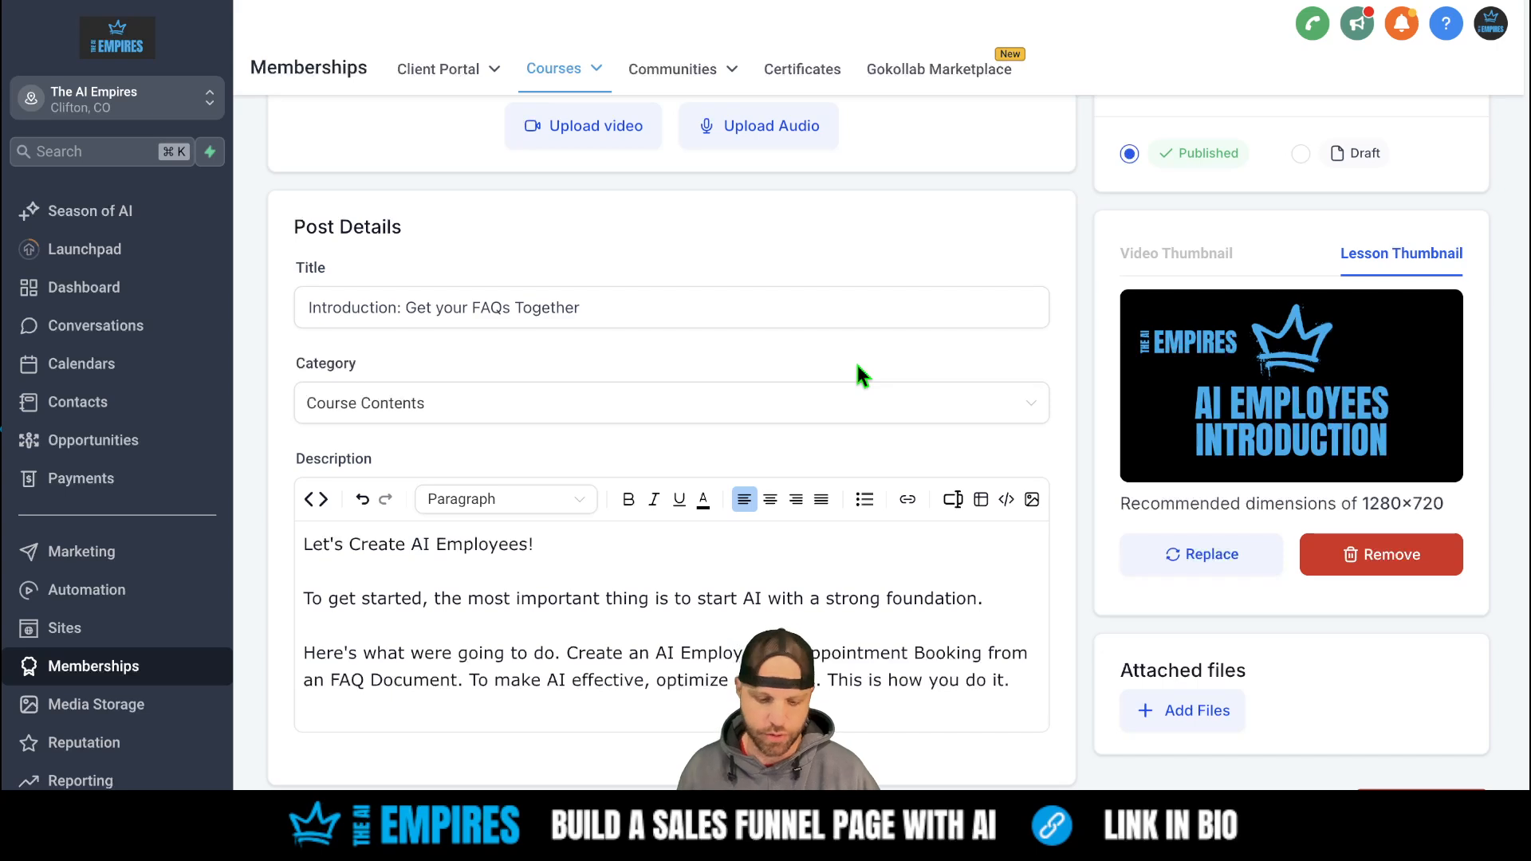
pyautogui.scroll(1, 856, 366)
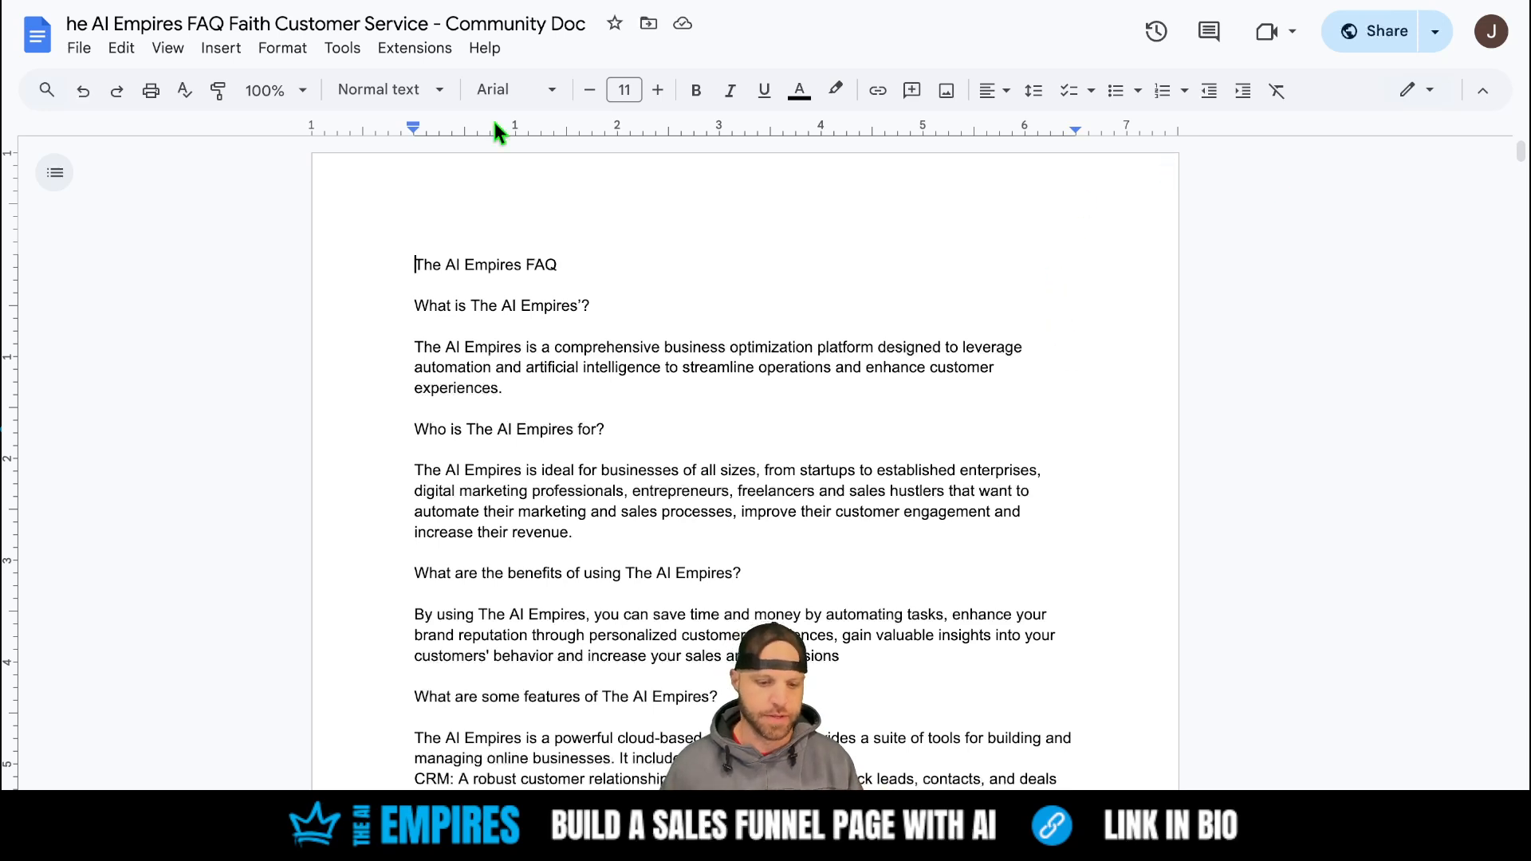
# - Copy The AI Empires FAQ document's link from the Share dropdown in Google Docs
pyautogui.click(1431, 43)
pyautogui.click(1294, 83)
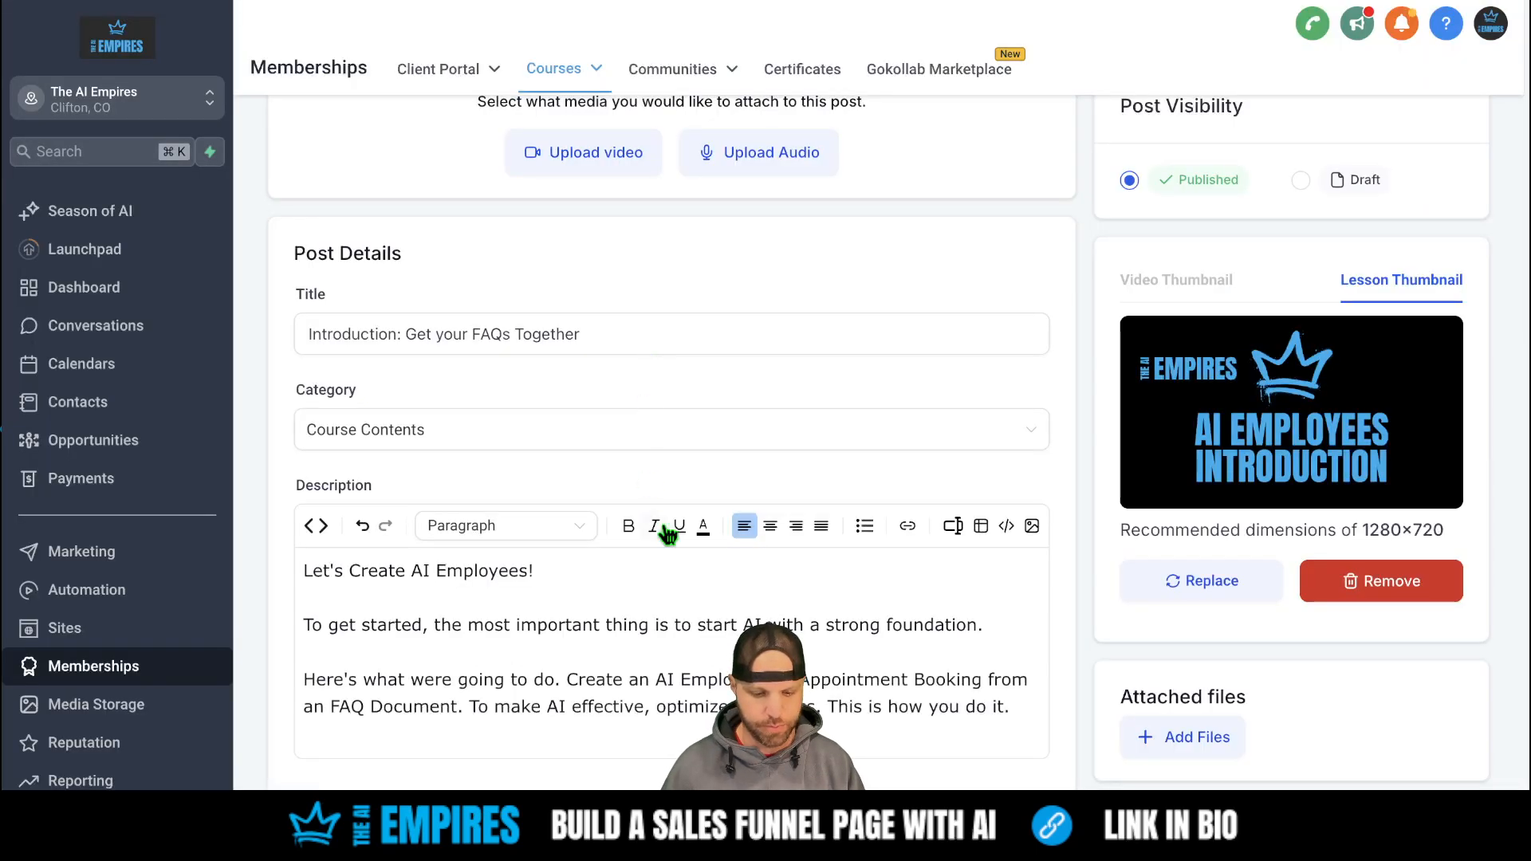
# - Add a final description line: 'To get started, make a copy of this Google Doc for your business! The link is below.'
pyautogui.scroll(-1, 661, 523)
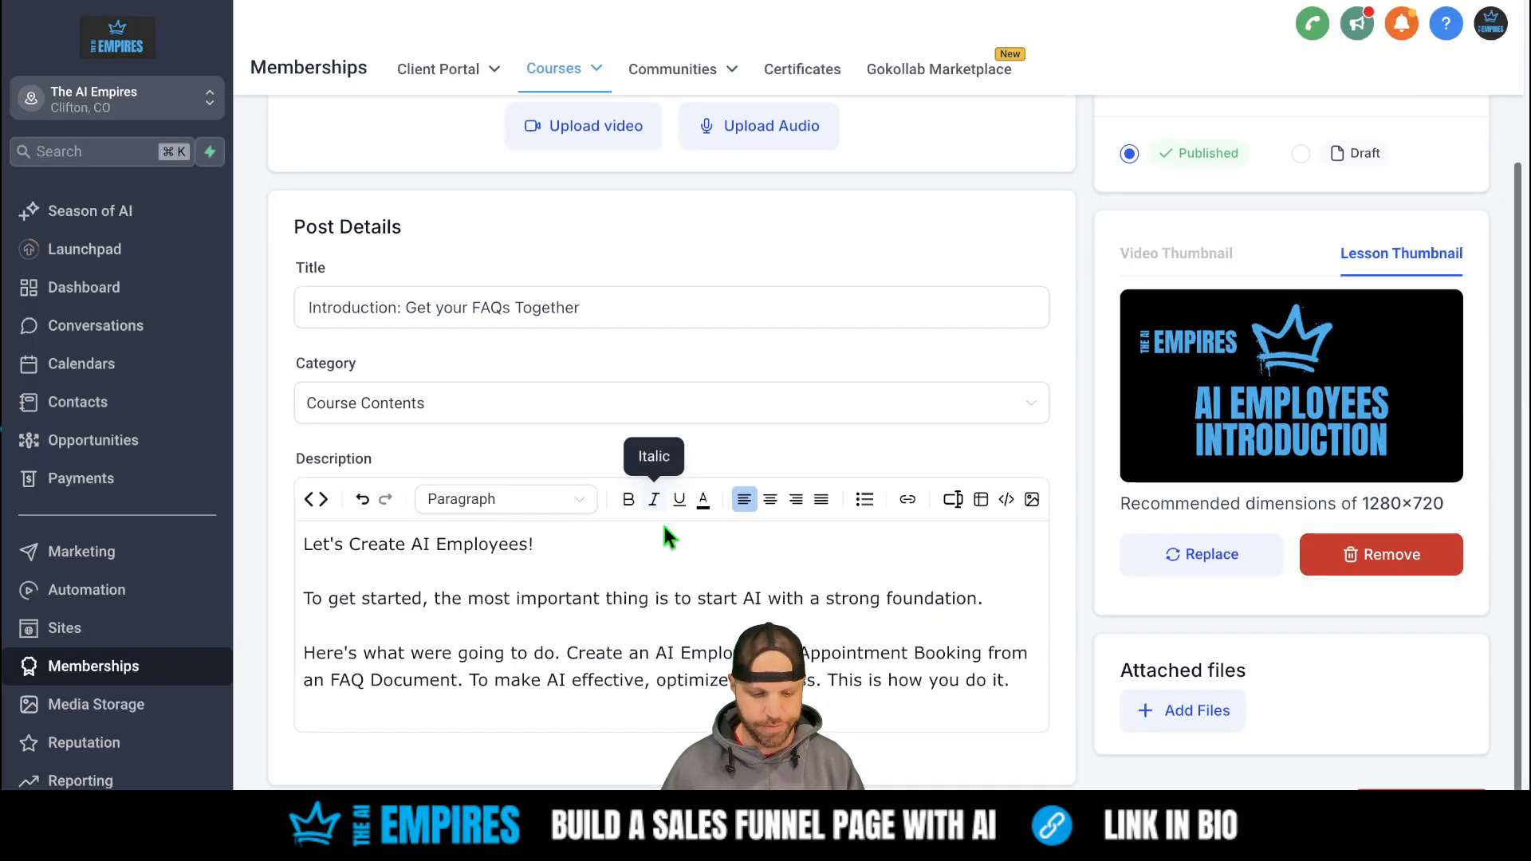
pyautogui.click(1041, 694)
pyautogui.press('Return')
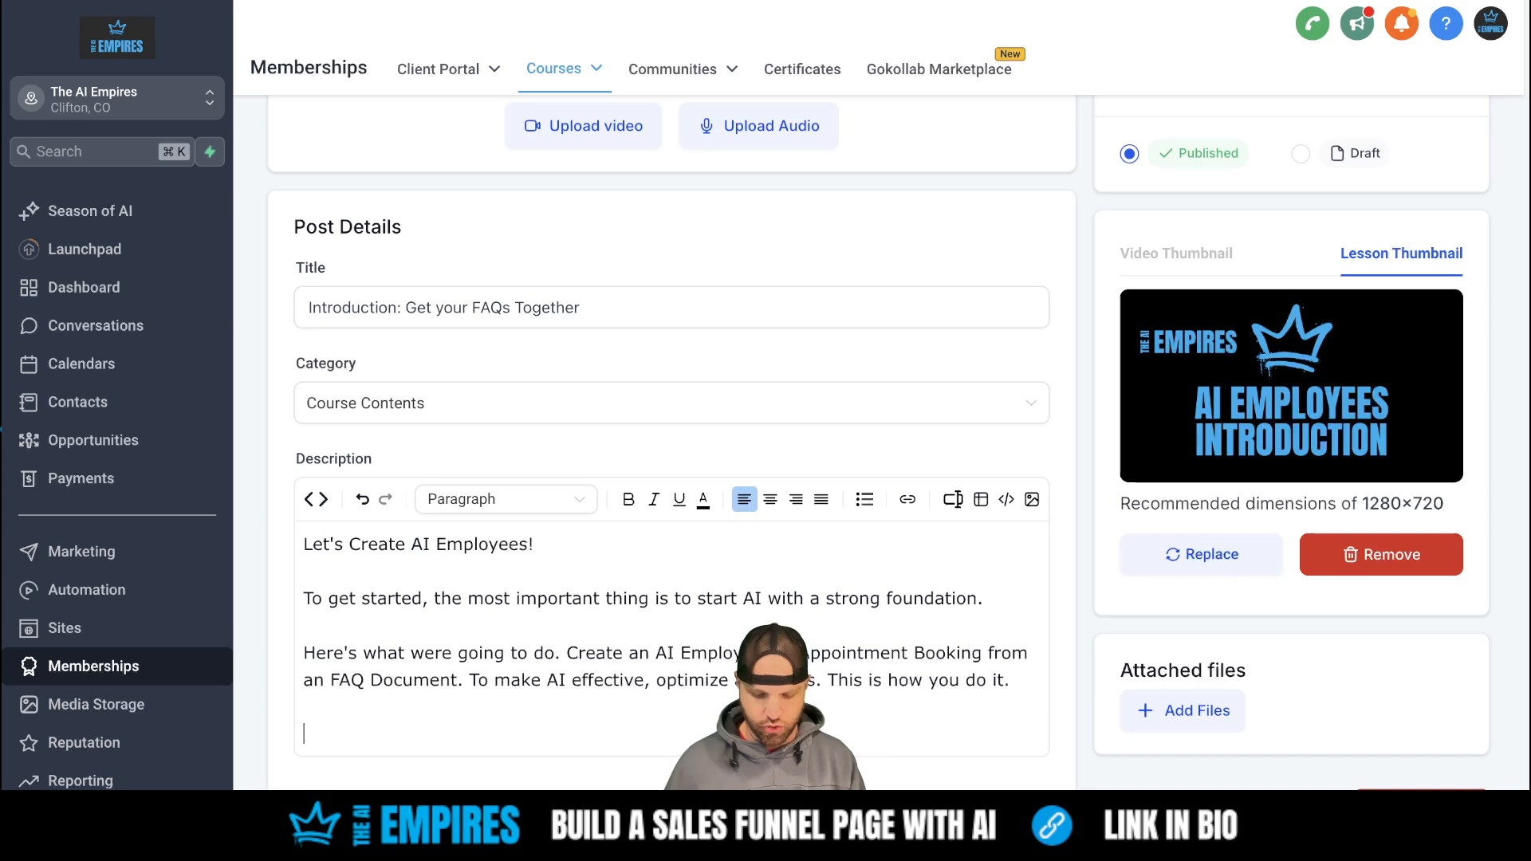
pyautogui.write('To get star')
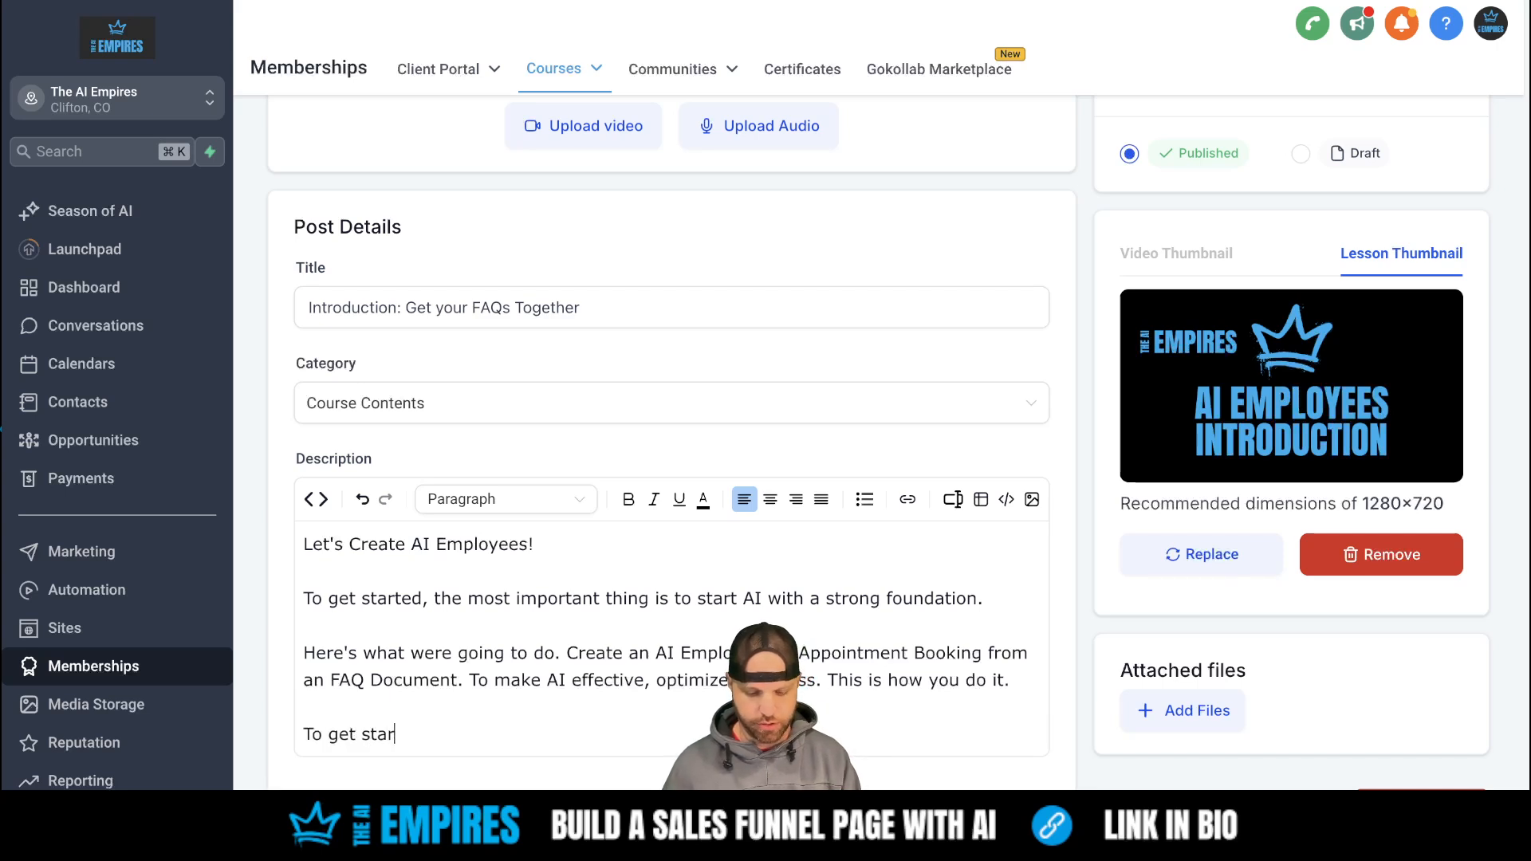
pyautogui.write('ted, do')
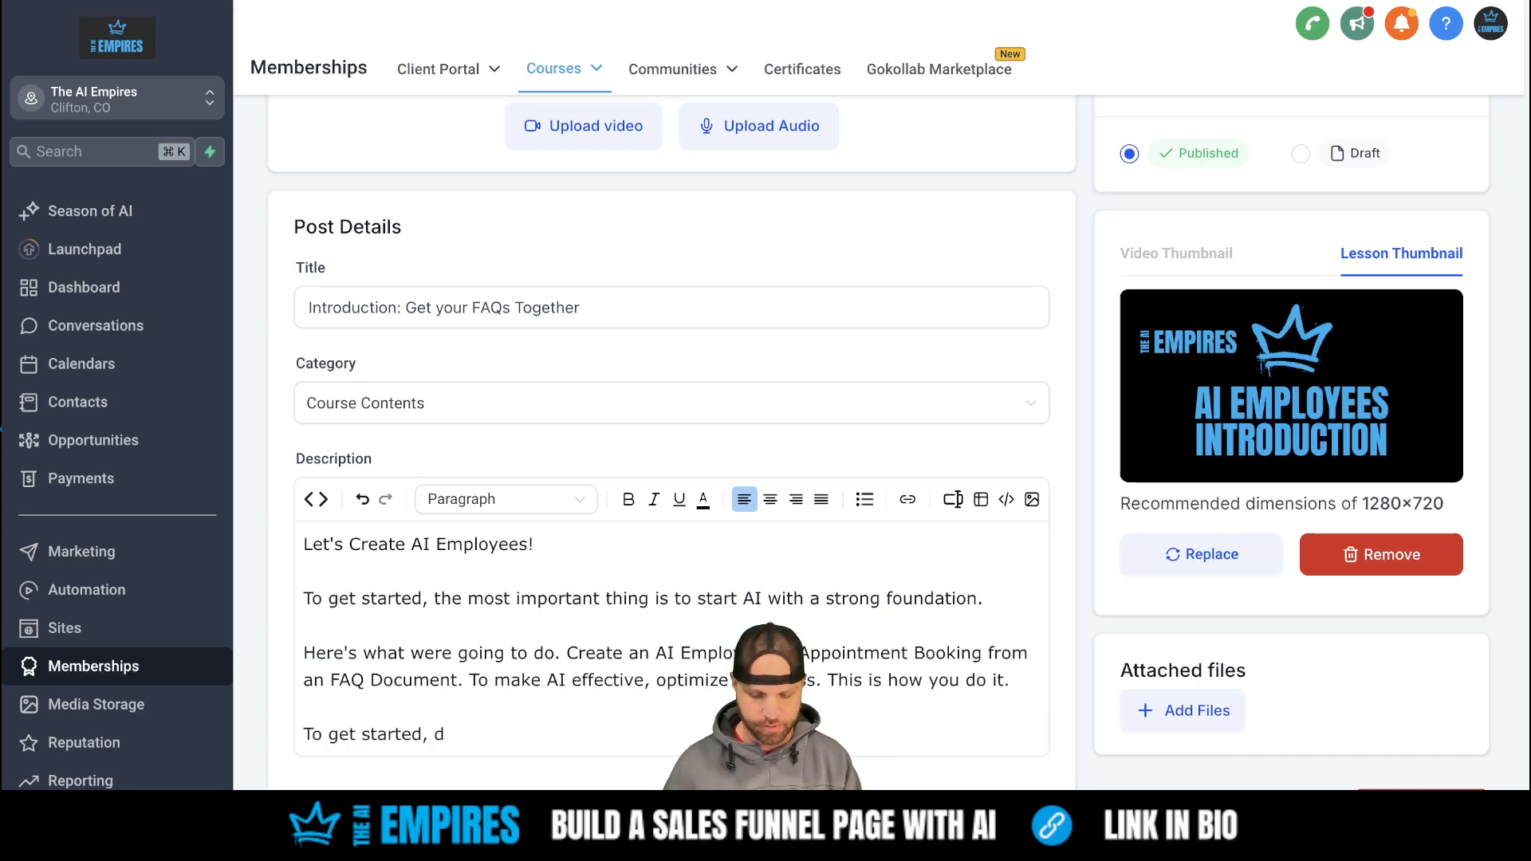
pyautogui.press('BackSpace')
pyautogui.press('BackSpace')
pyautogui.write('make a ')
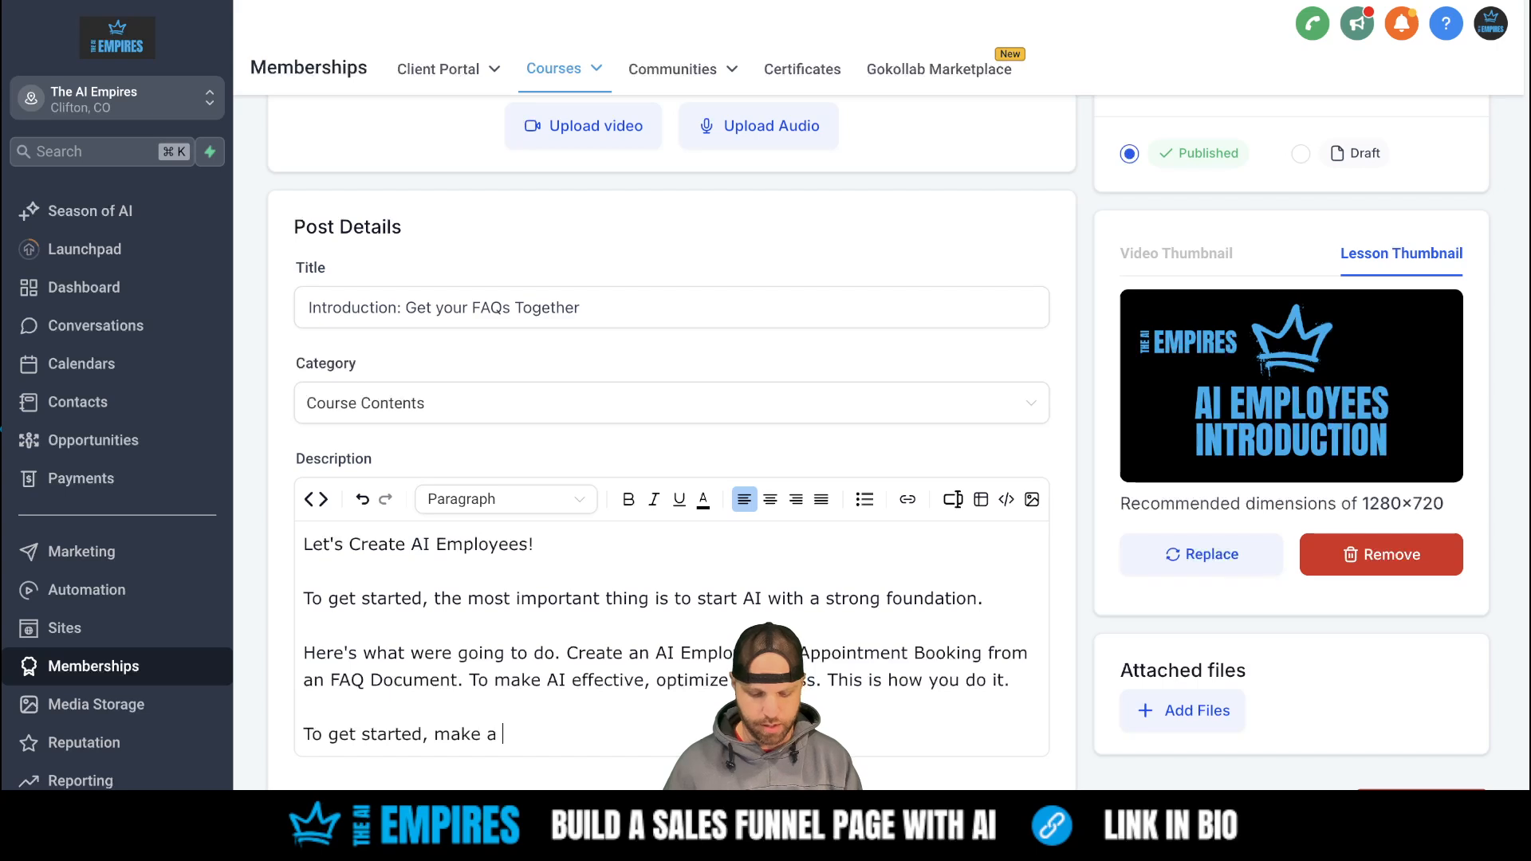
pyautogui.write('copy of this')
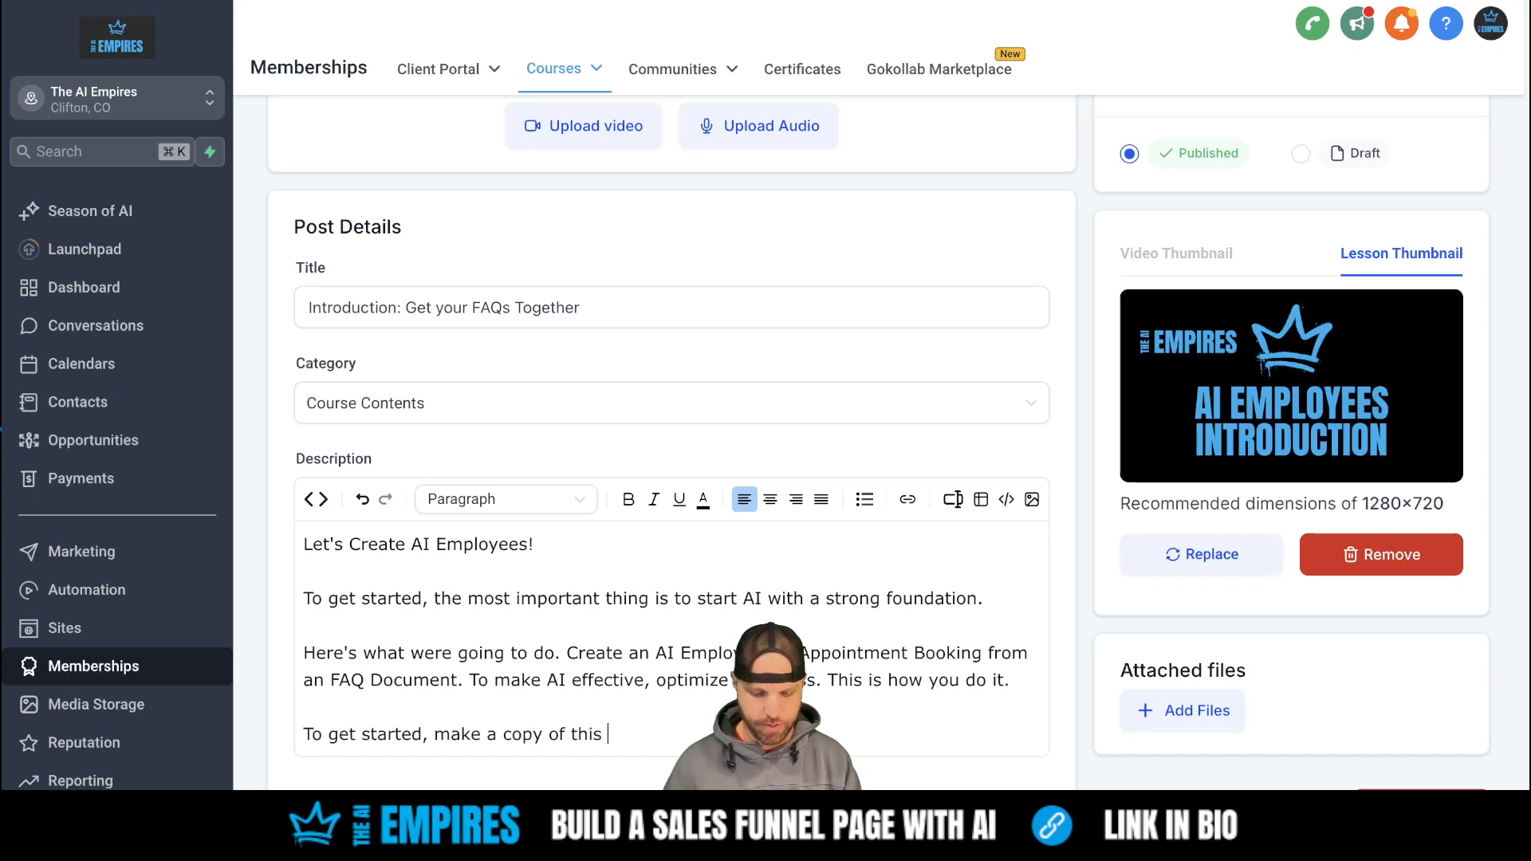
pyautogui.write(' Google Doc')
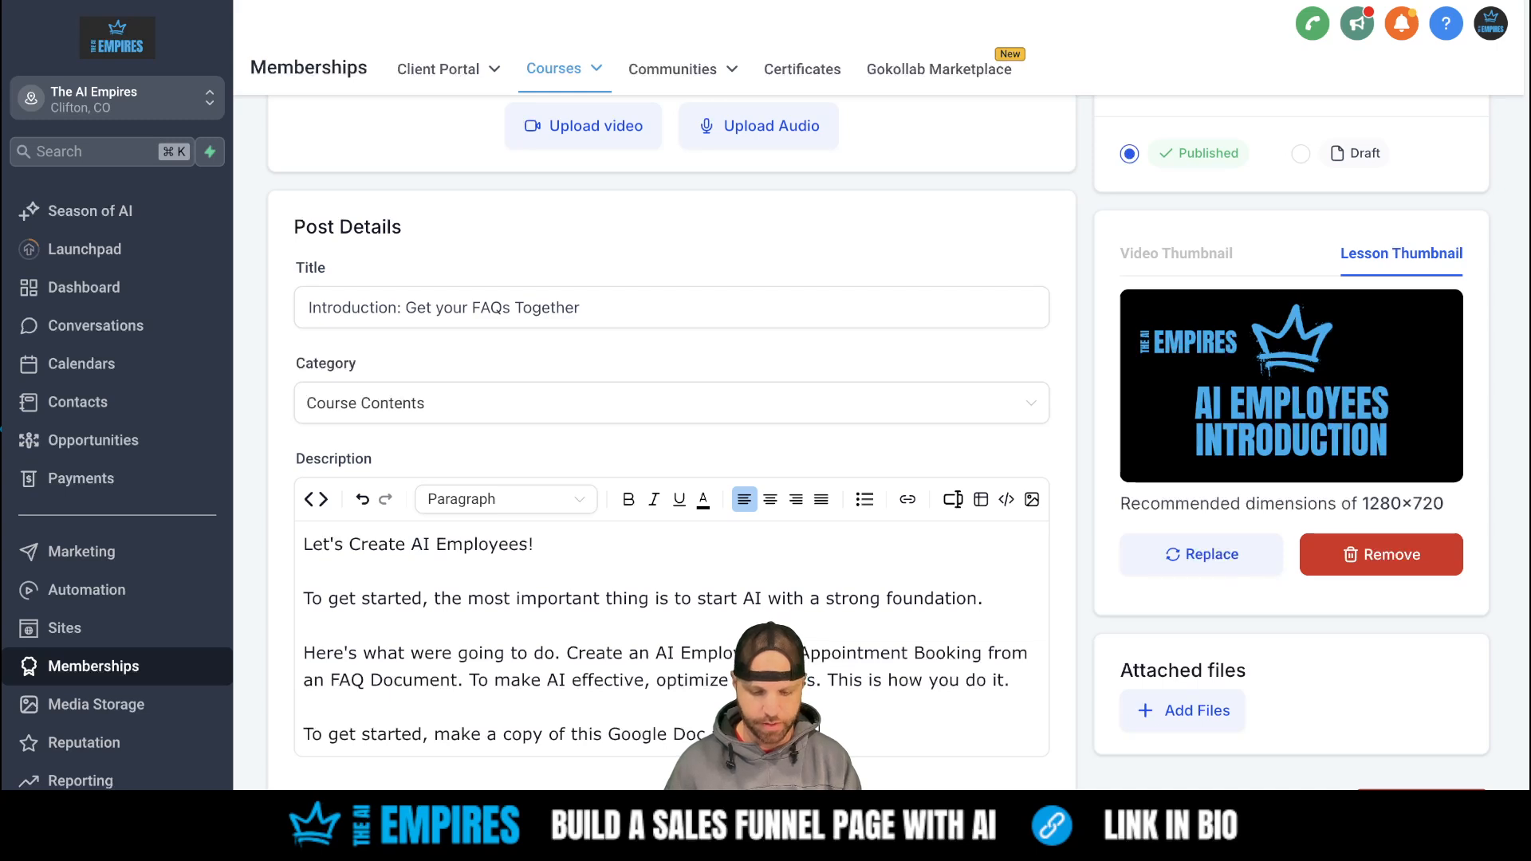
pyautogui.write('siness! ')
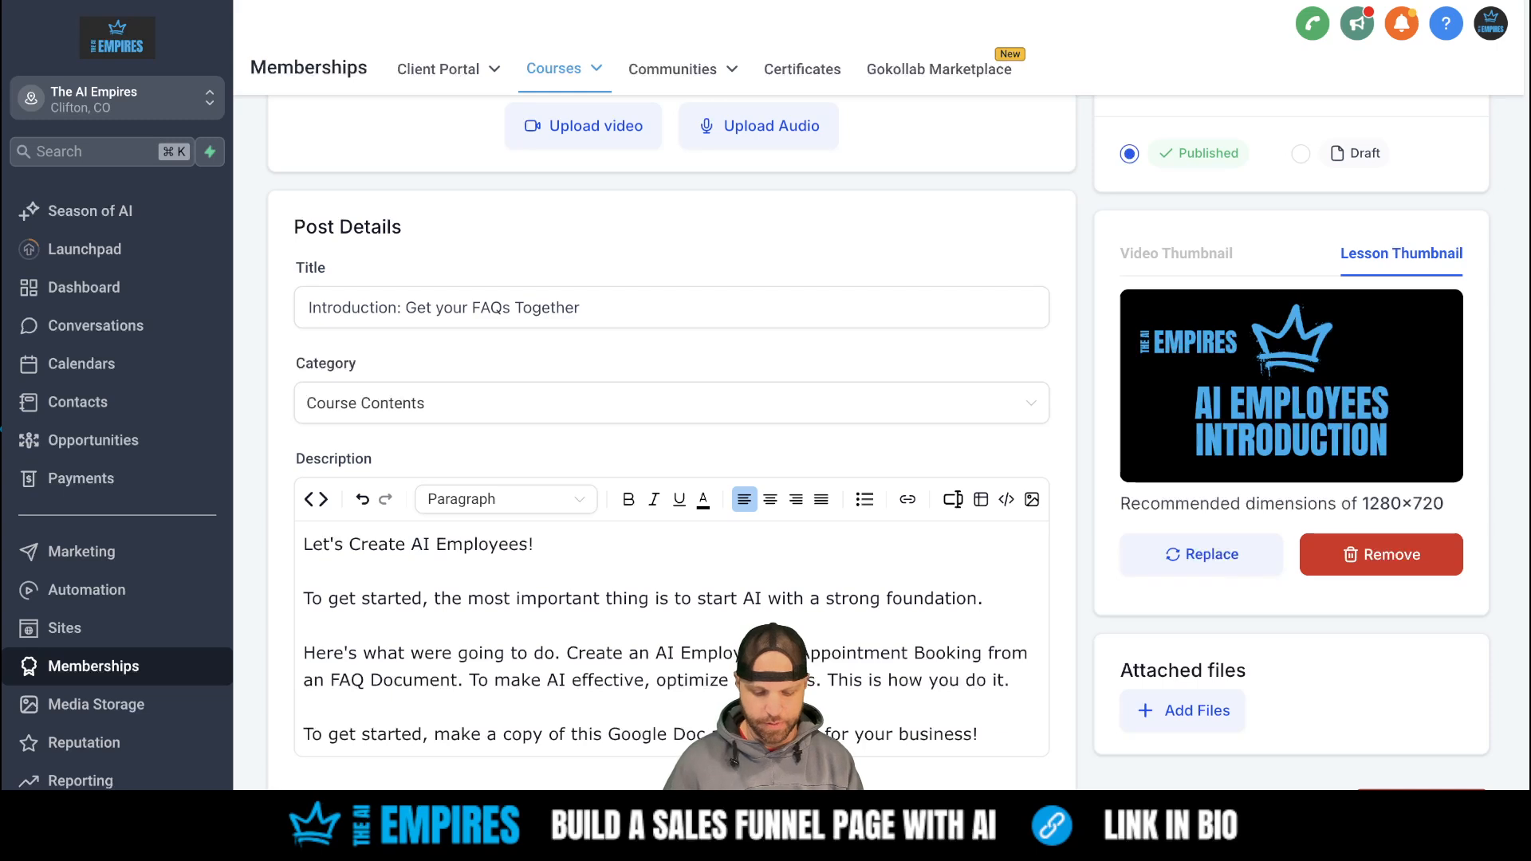
pyautogui.write('If you want ')
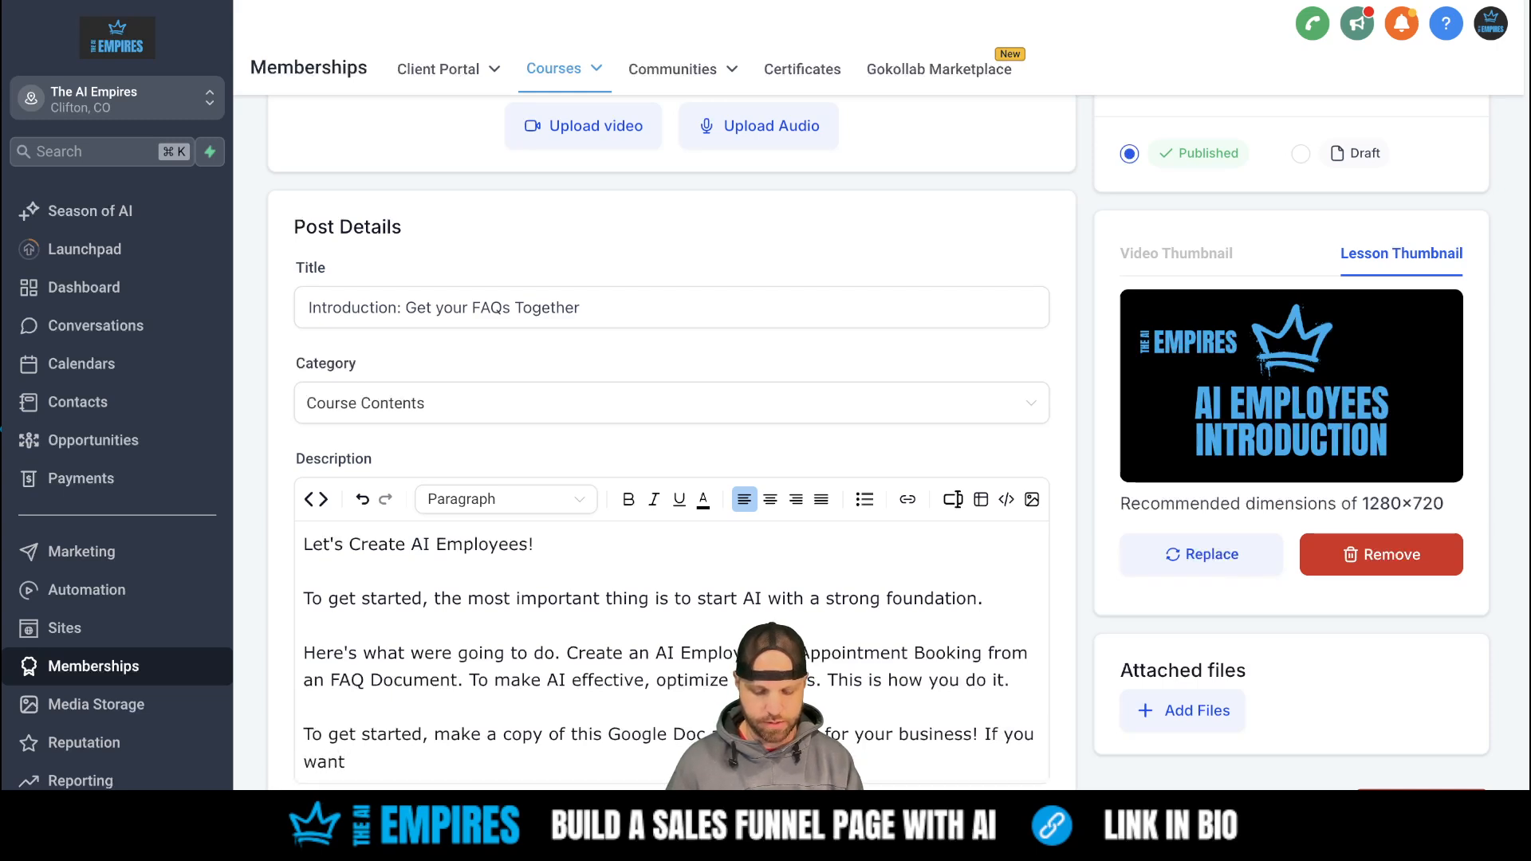
pyautogui.write('the fast tra')
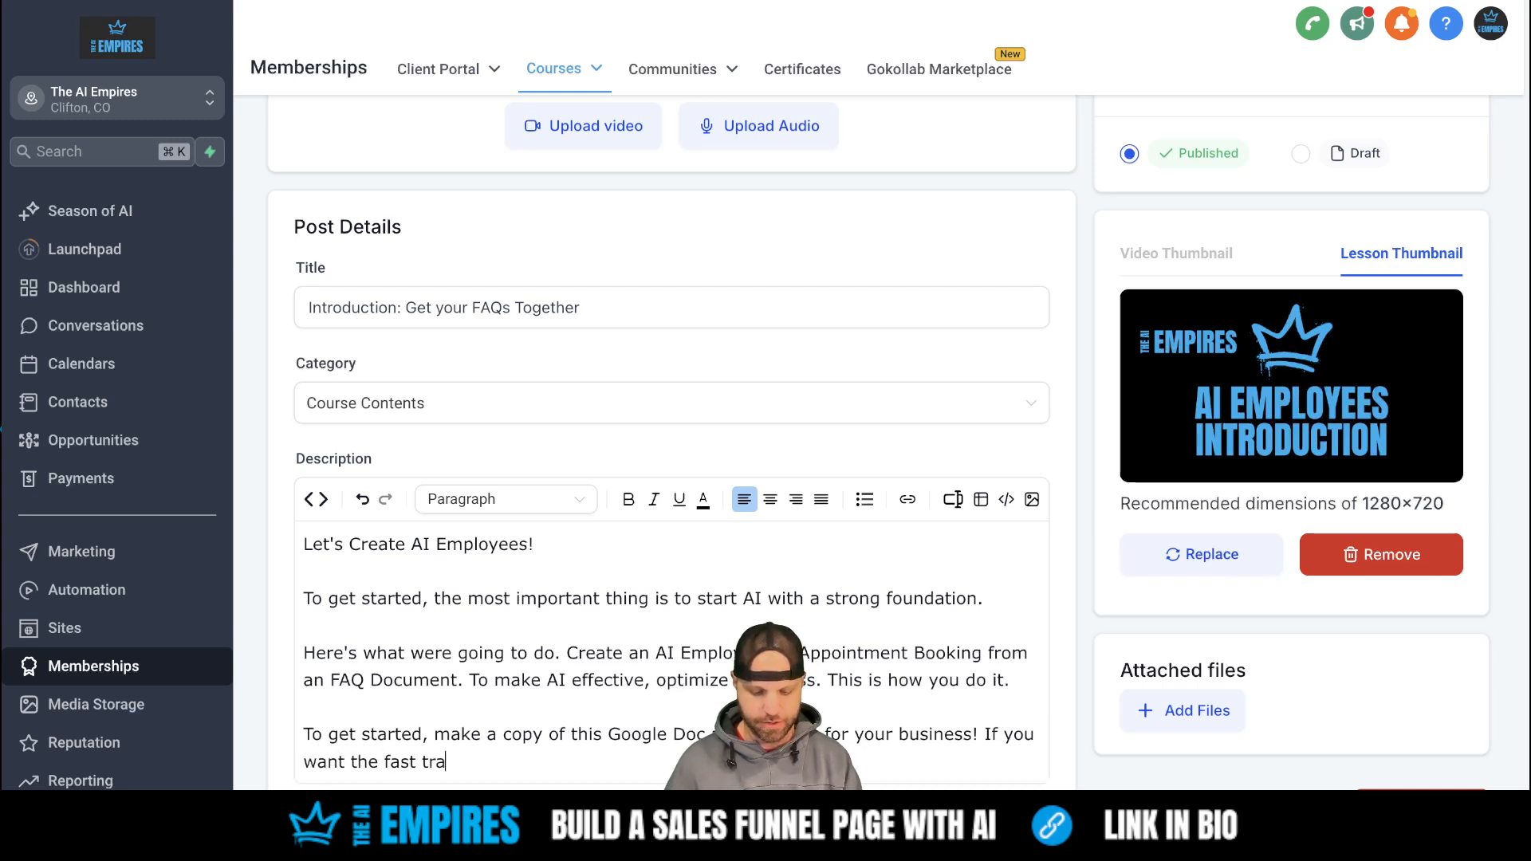
pyautogui.write('ck to AI Em')
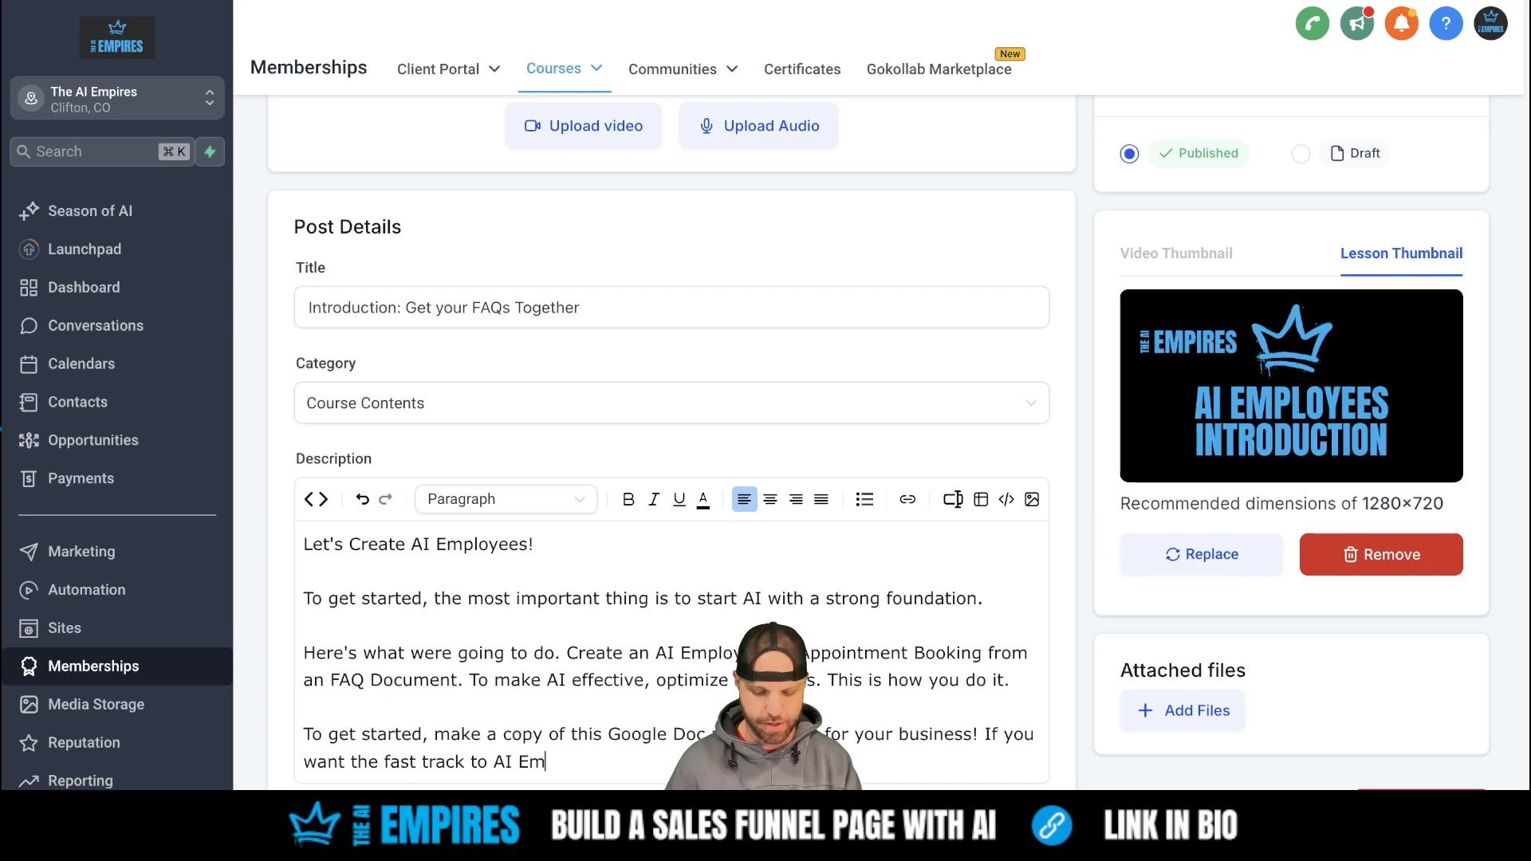
pyautogui.write('ployees,')
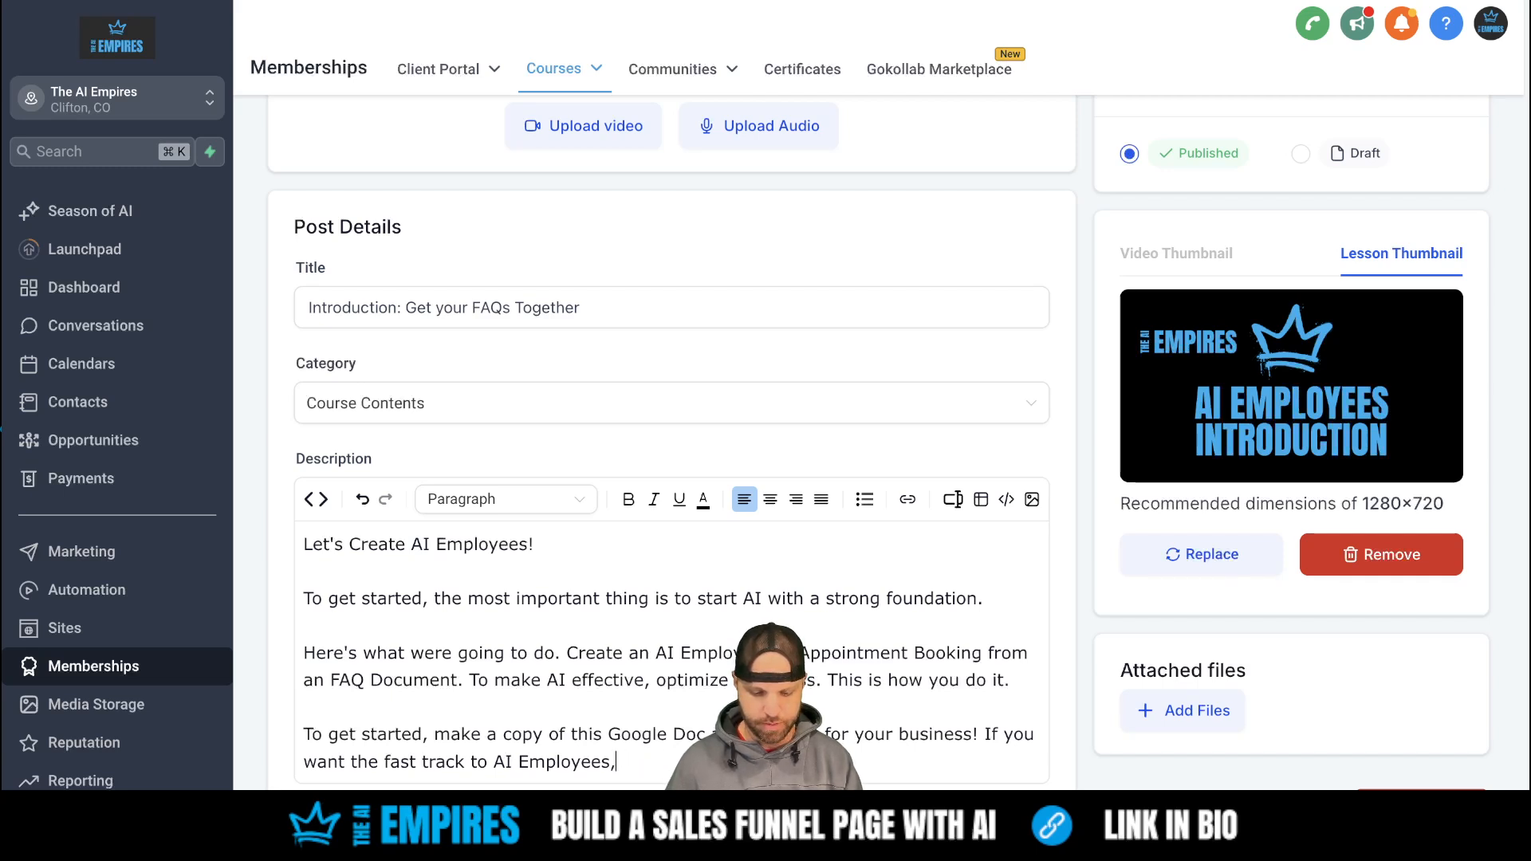
pyautogui.moveTo(899, 764); pyautogui.dragTo(984, 734)
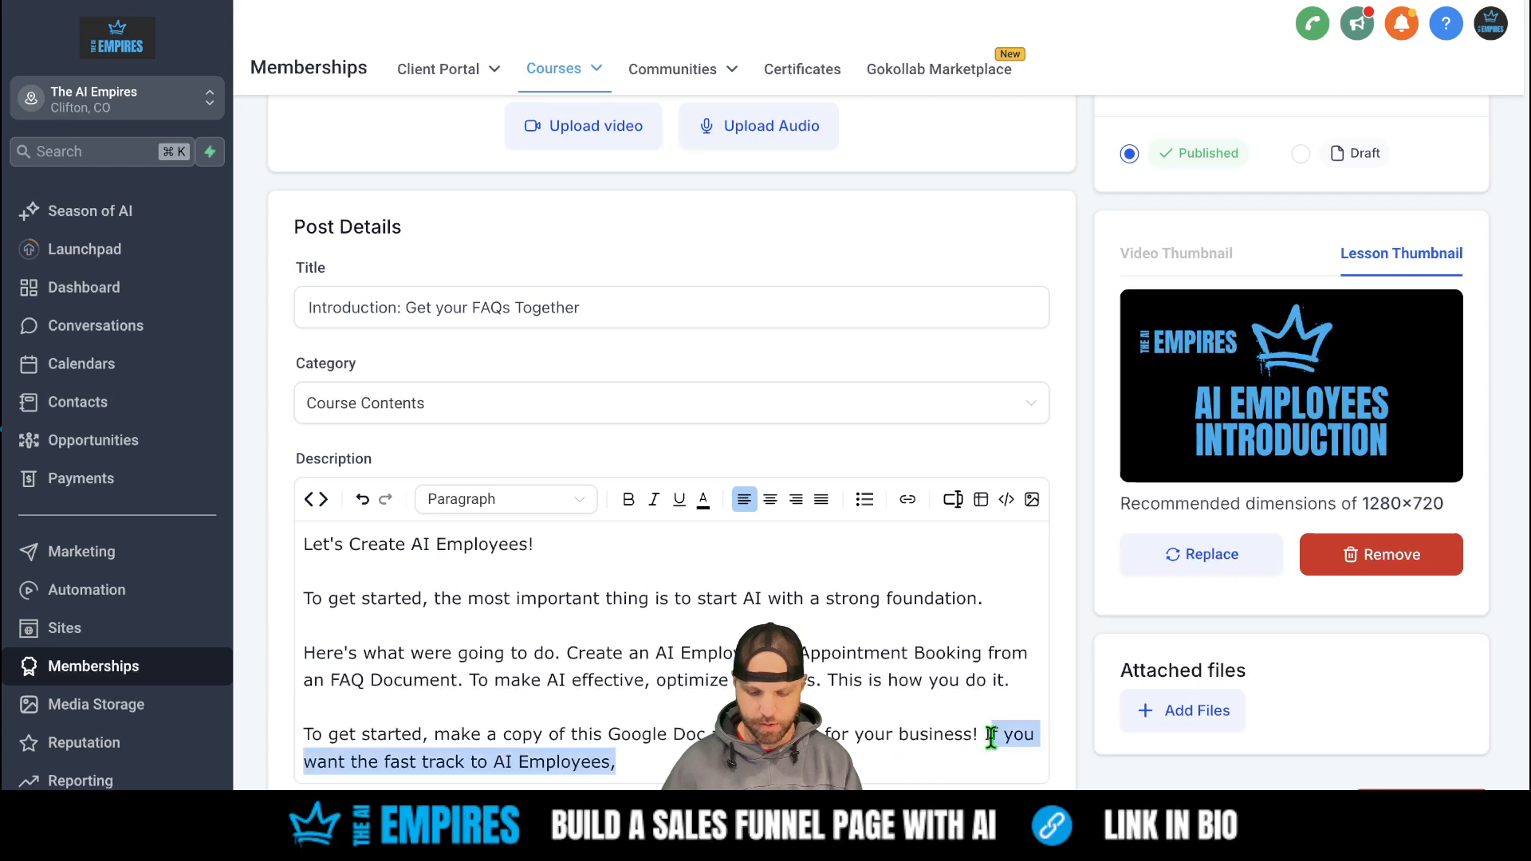
pyautogui.press('BackSpace')
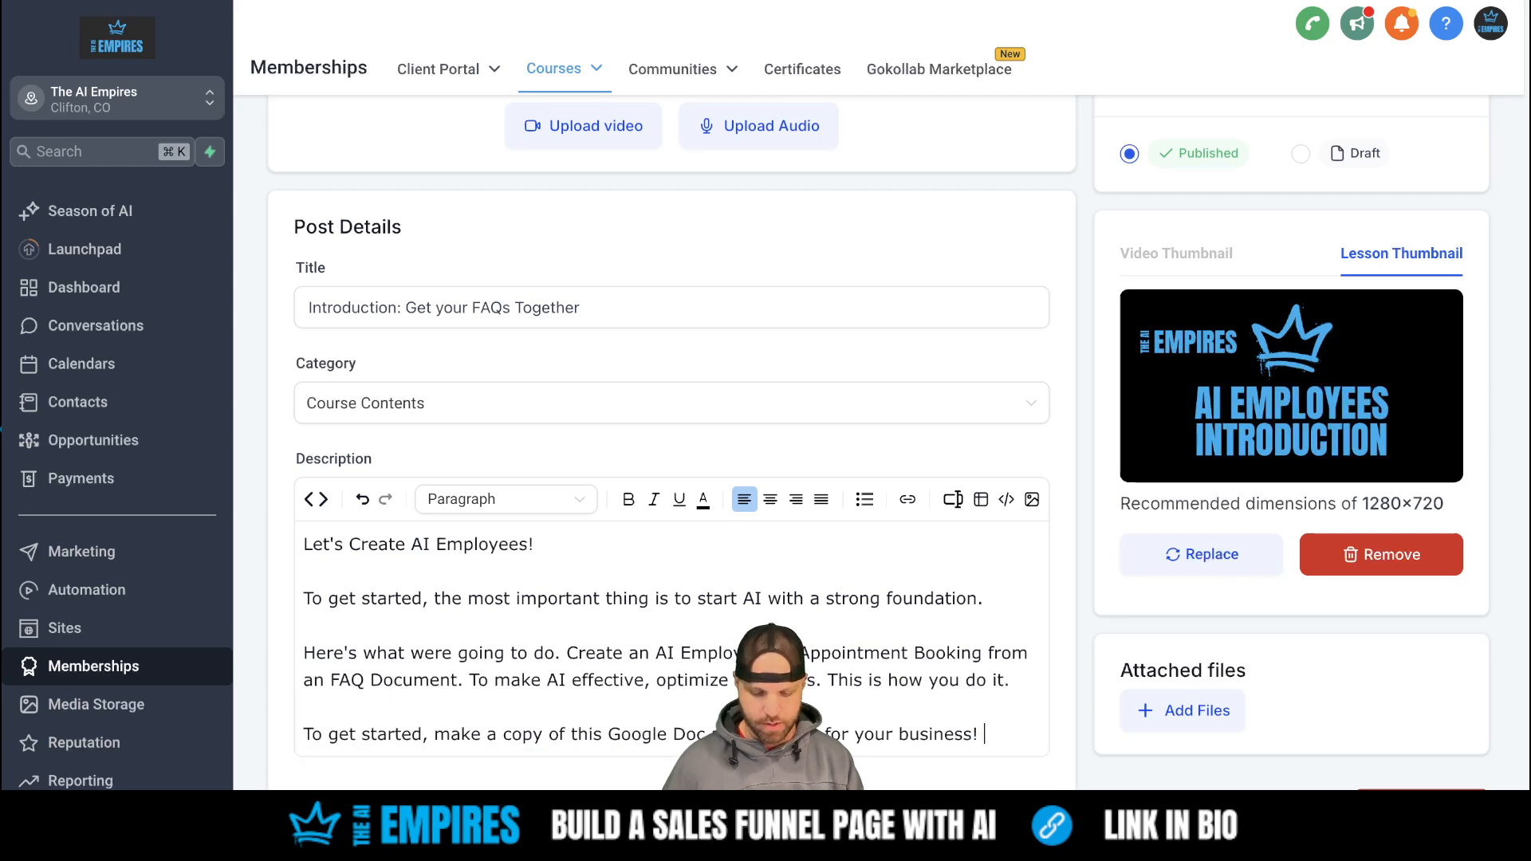
pyautogui.write('The link in')
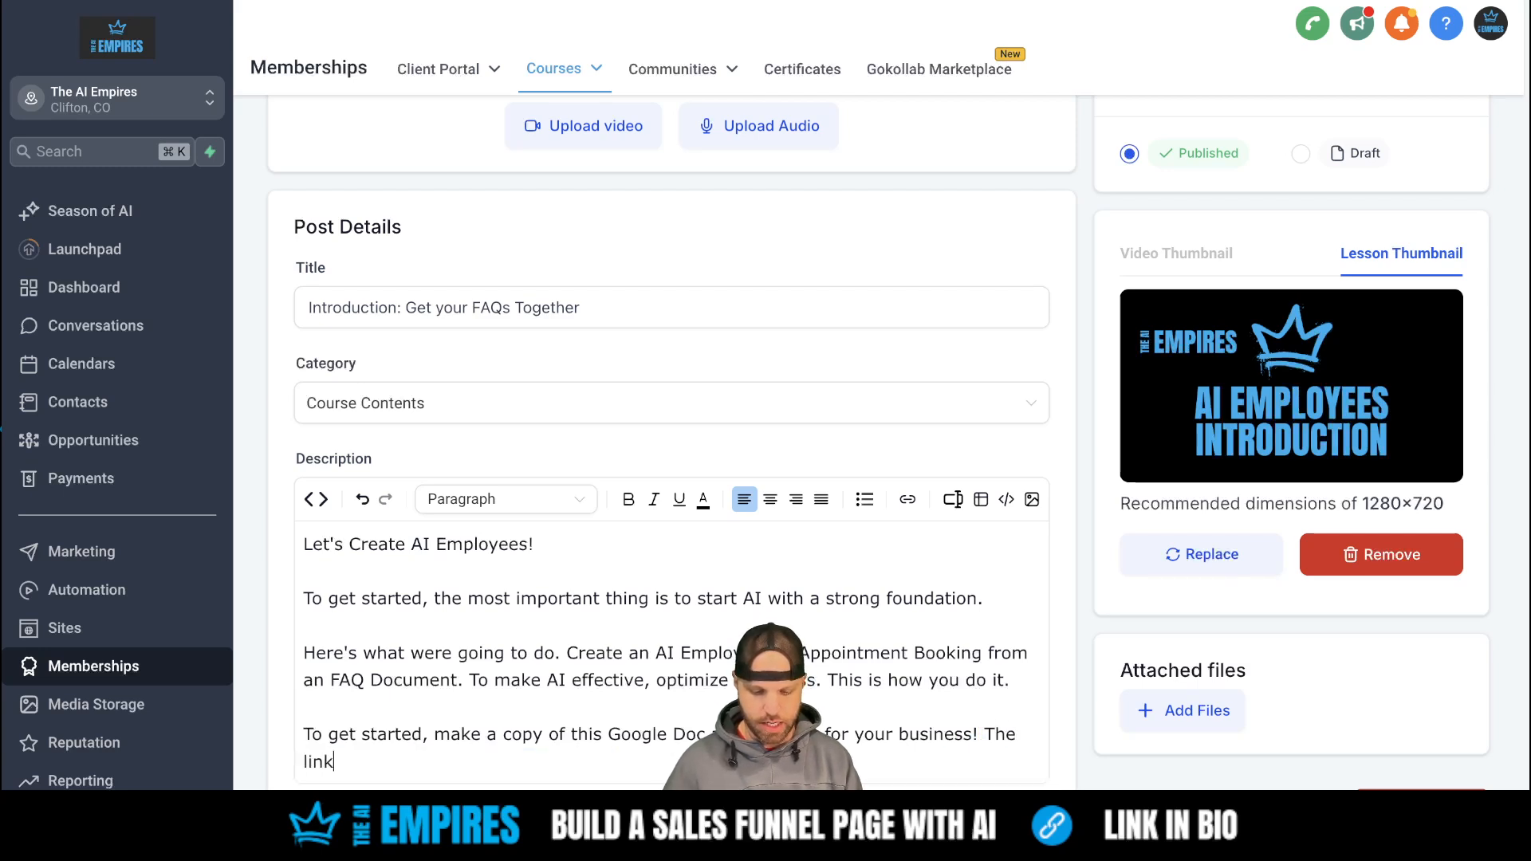
pyautogui.press('BackSpace')
pyautogui.press('BackSpace')
pyautogui.write('s below.')
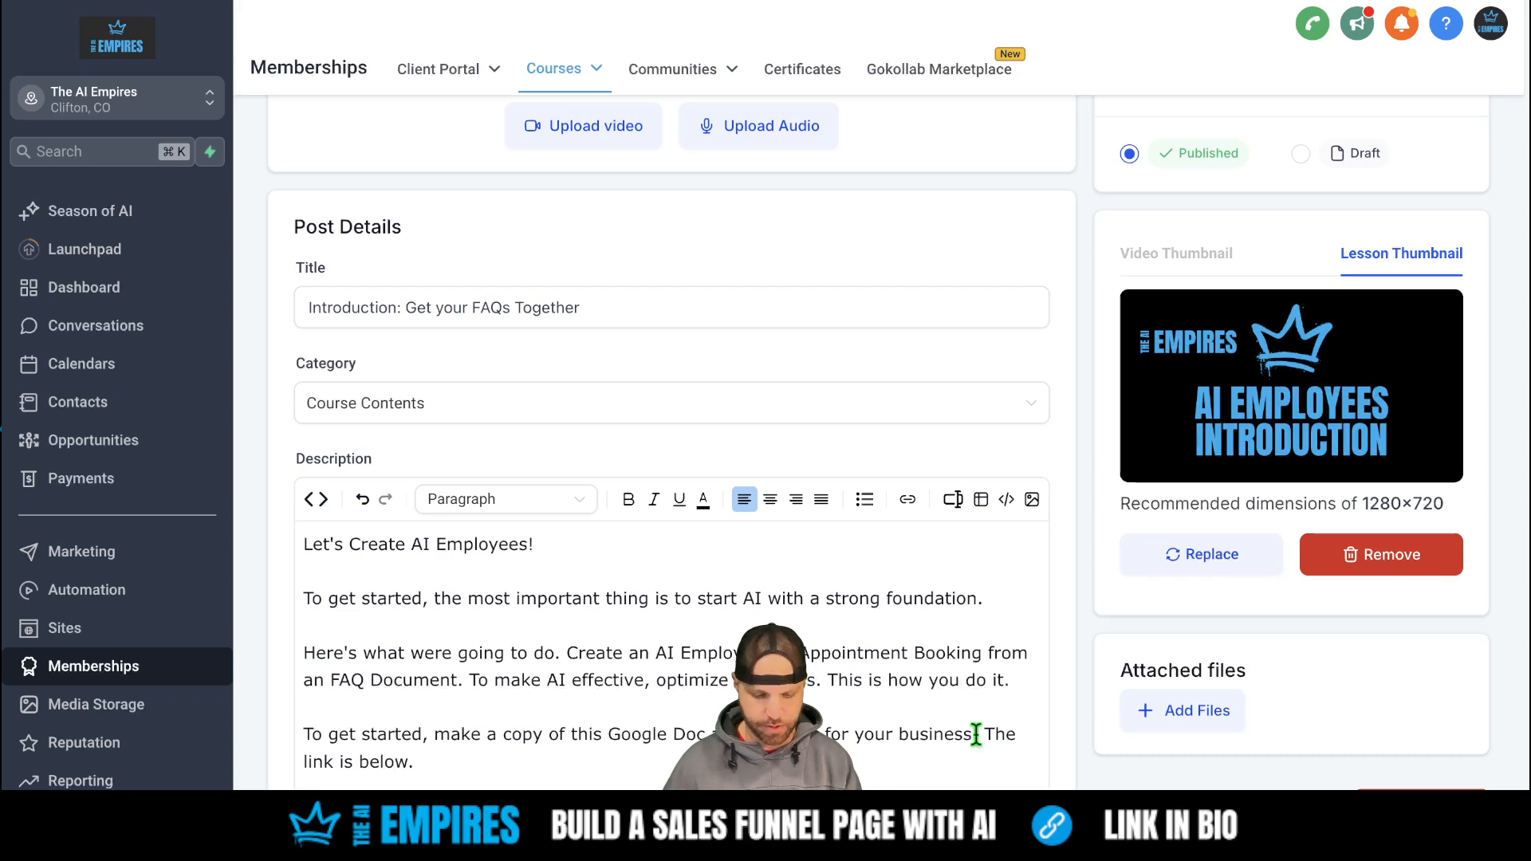
# - Embed the pasted Google Doc URL as a link titled 'The AI Empires FAQ Doc' beneath the description
pyautogui.scroll(-1, 882, 564)
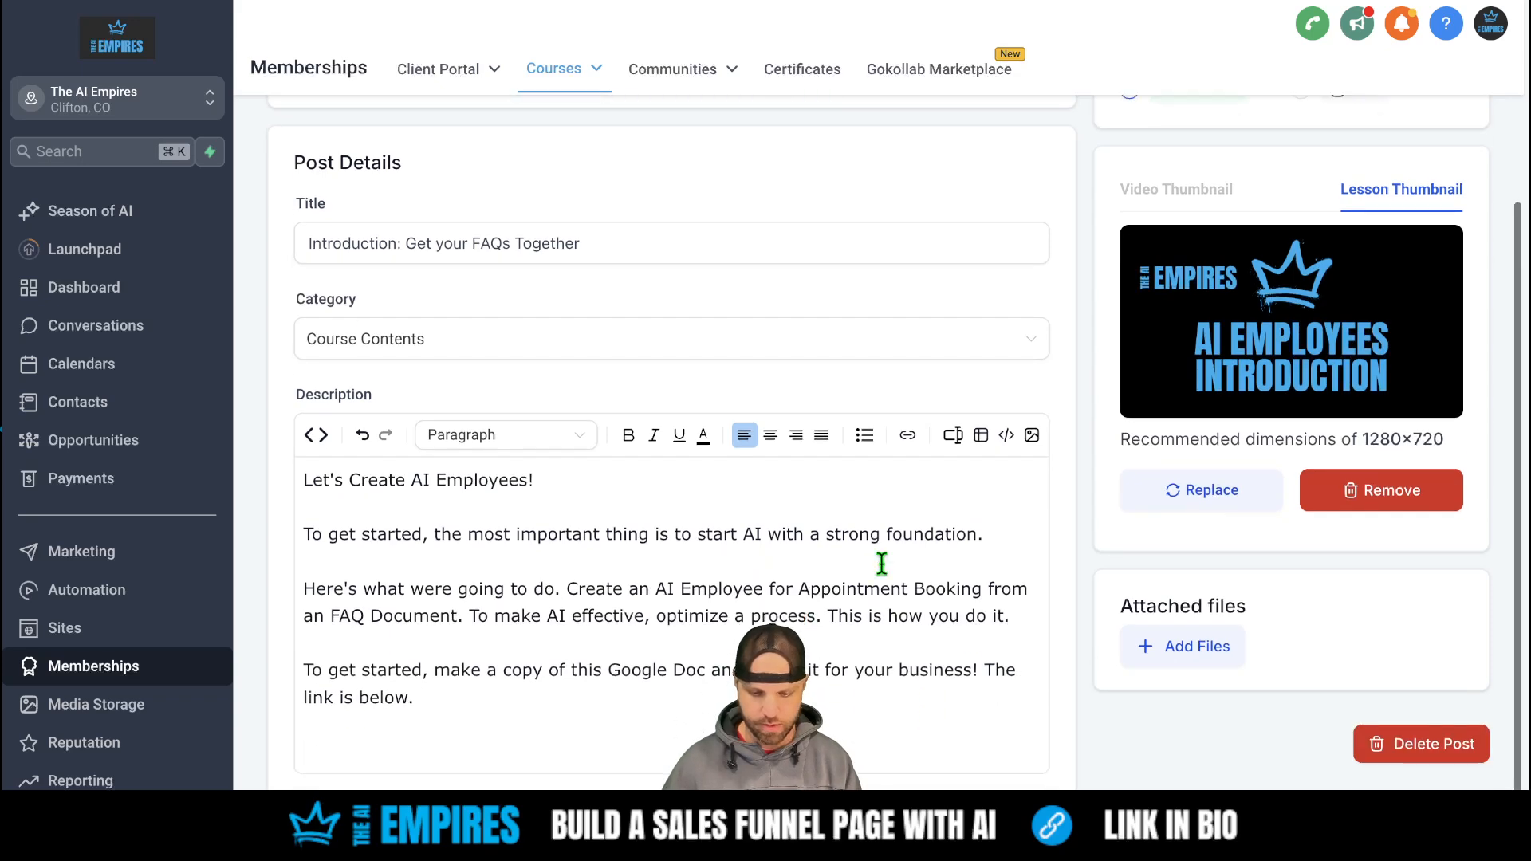
pyautogui.click(908, 435)
pyautogui.click(587, 332)
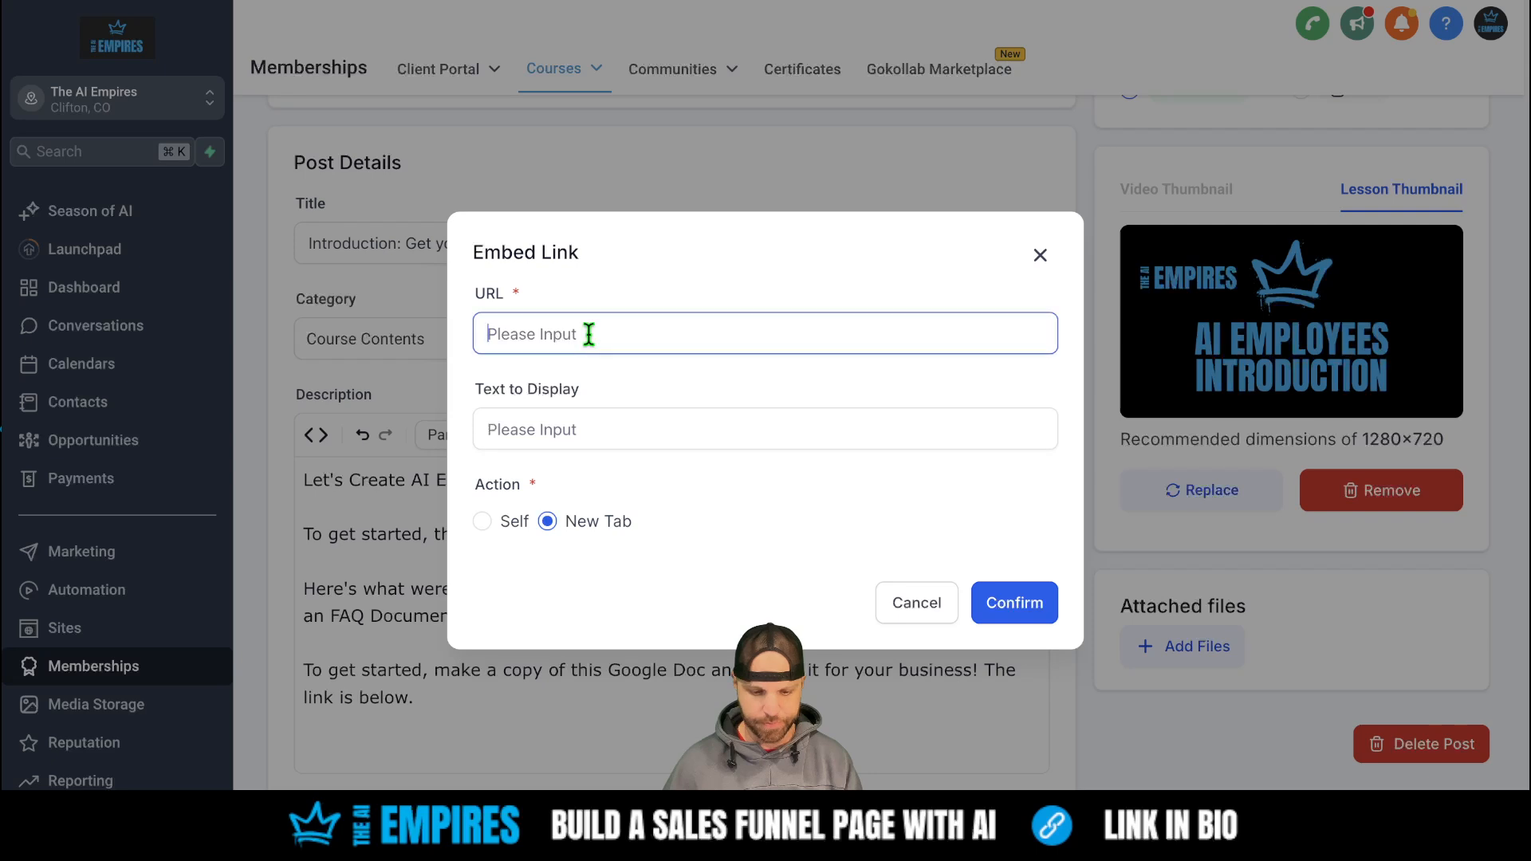
pyautogui.write('The AI Emo')
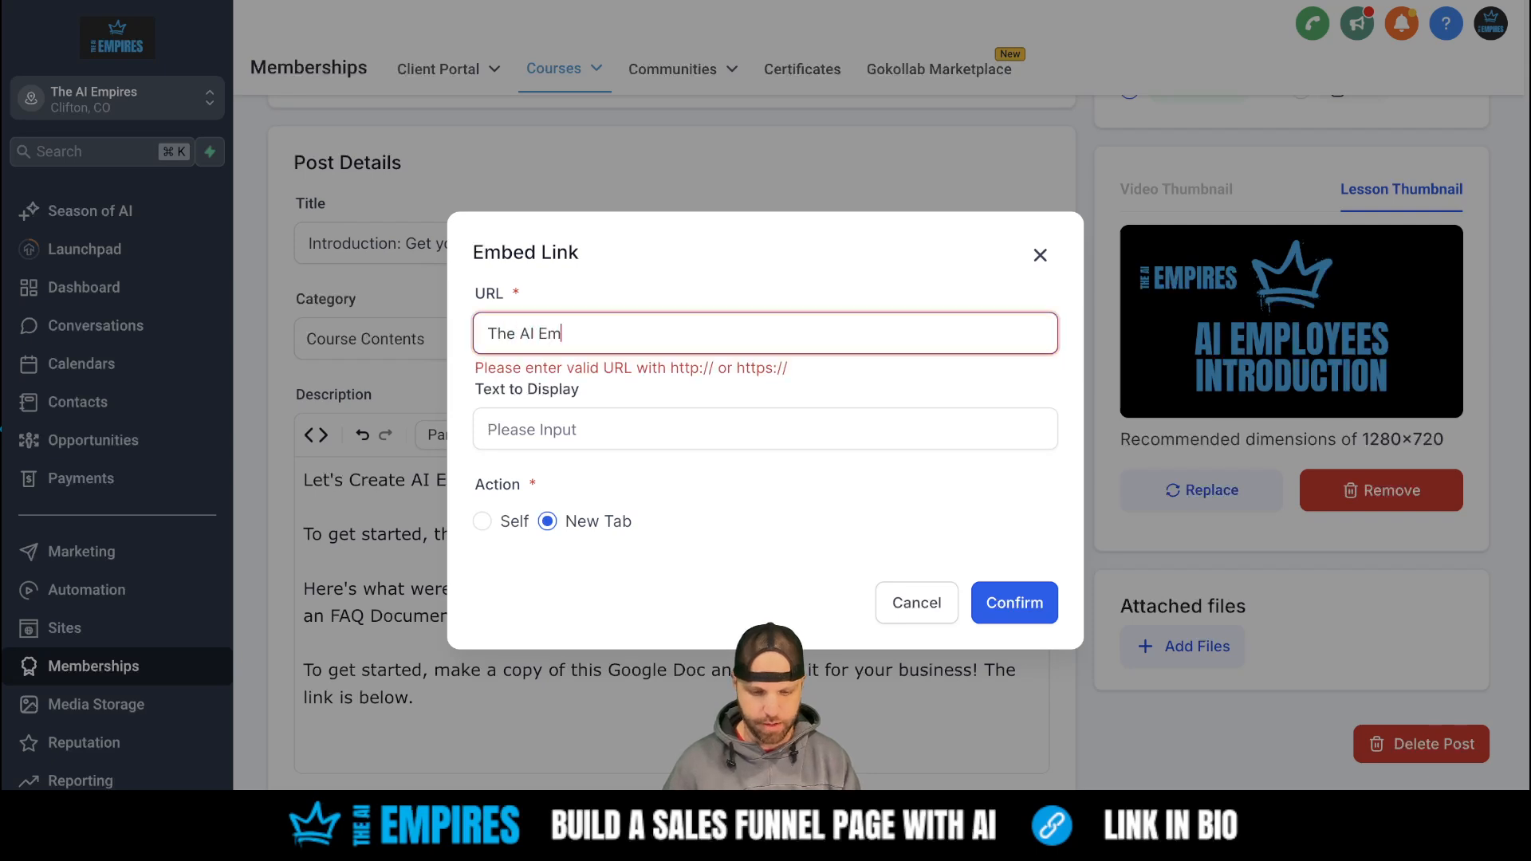
pyautogui.tripleClick(556, 331)
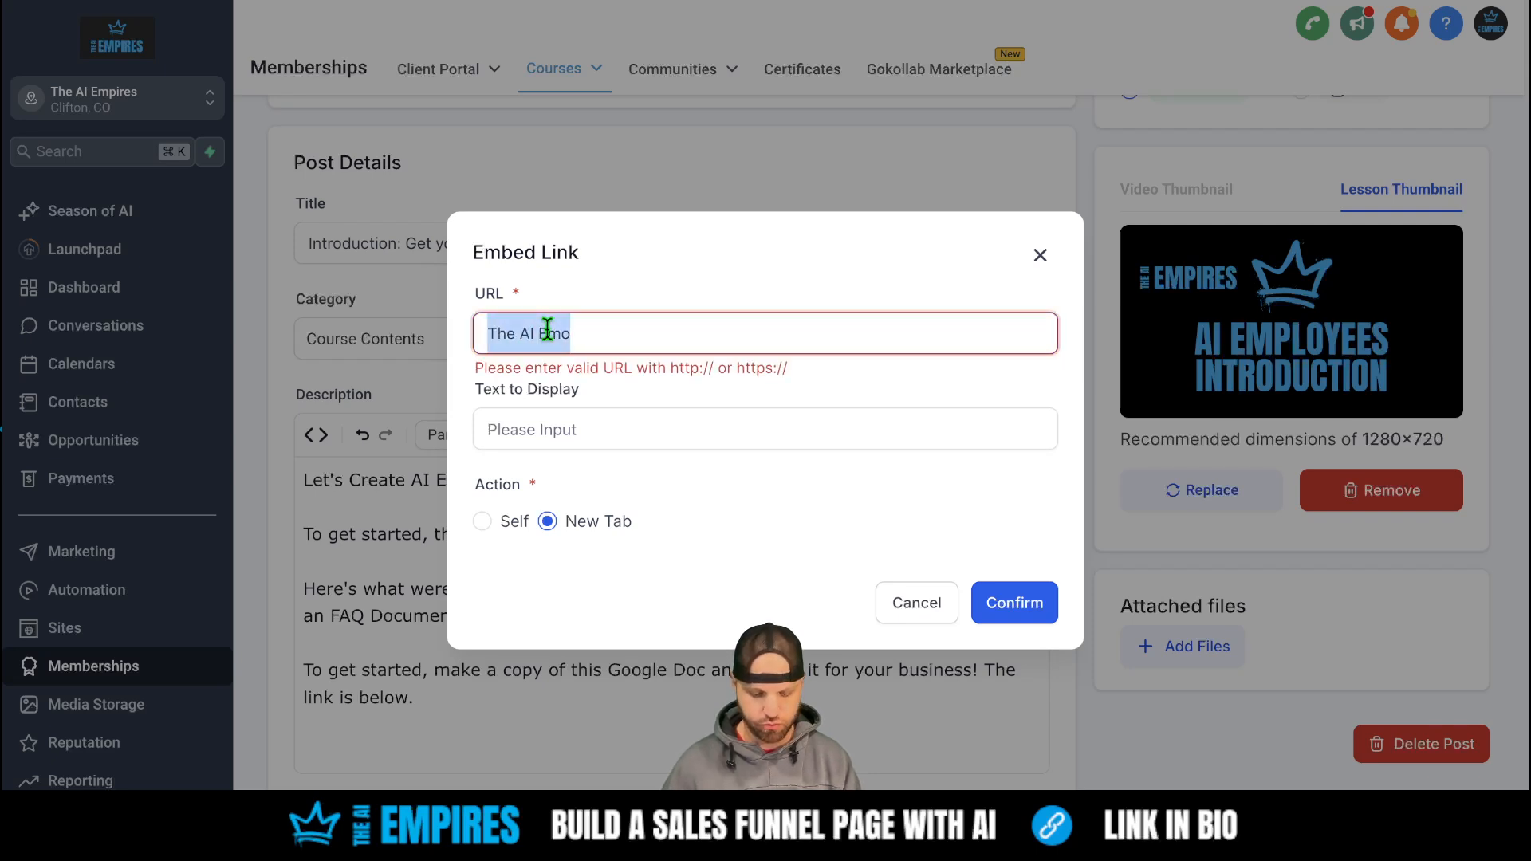
pyautogui.hotkey('ctrl', 'v')
pyautogui.click(610, 445)
pyautogui.write('Th')
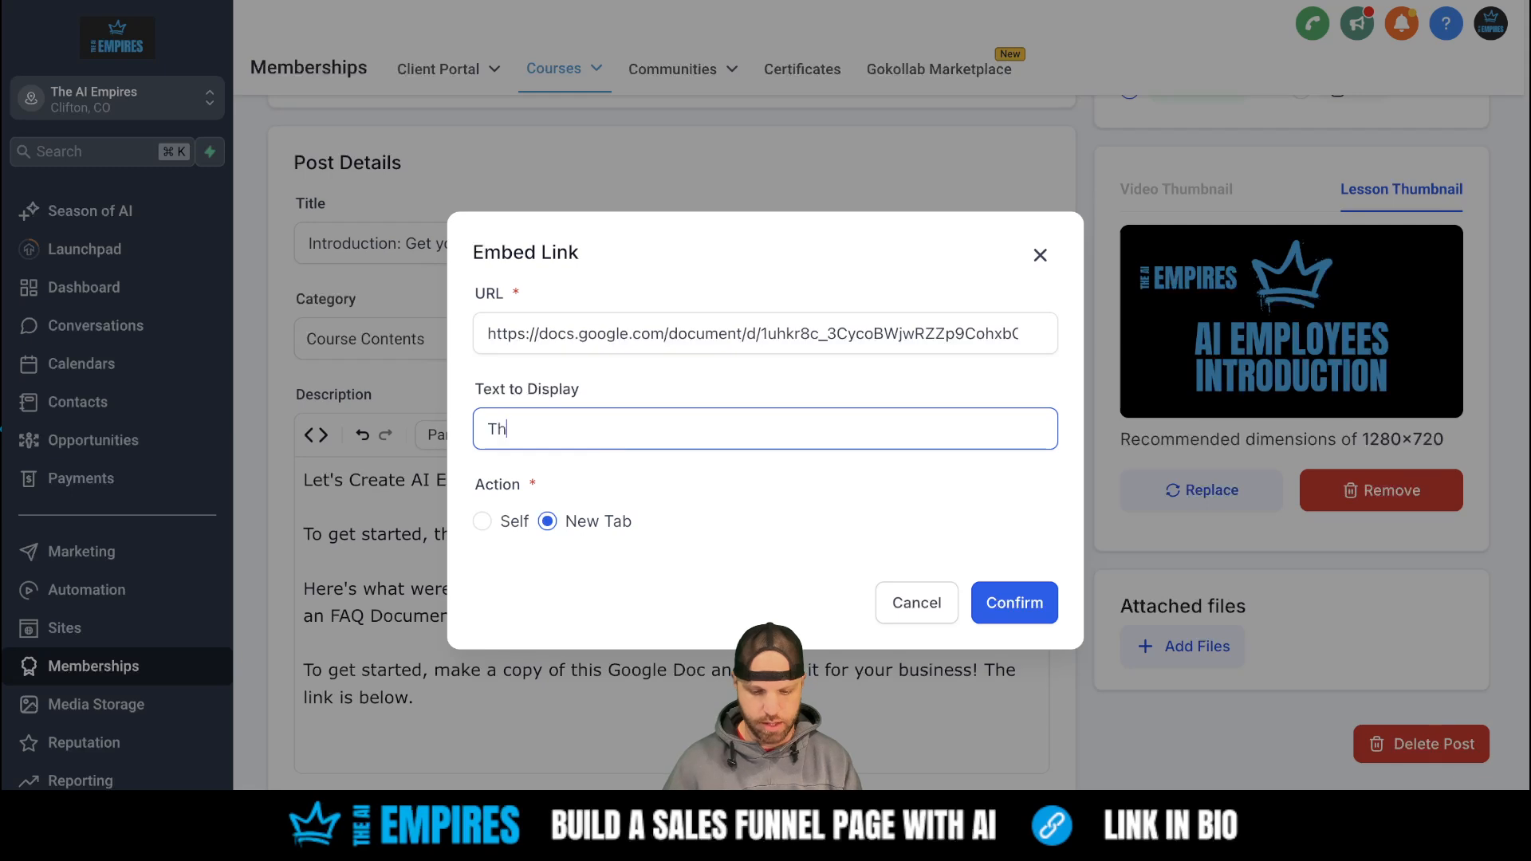
pyautogui.write('e AI Empir')
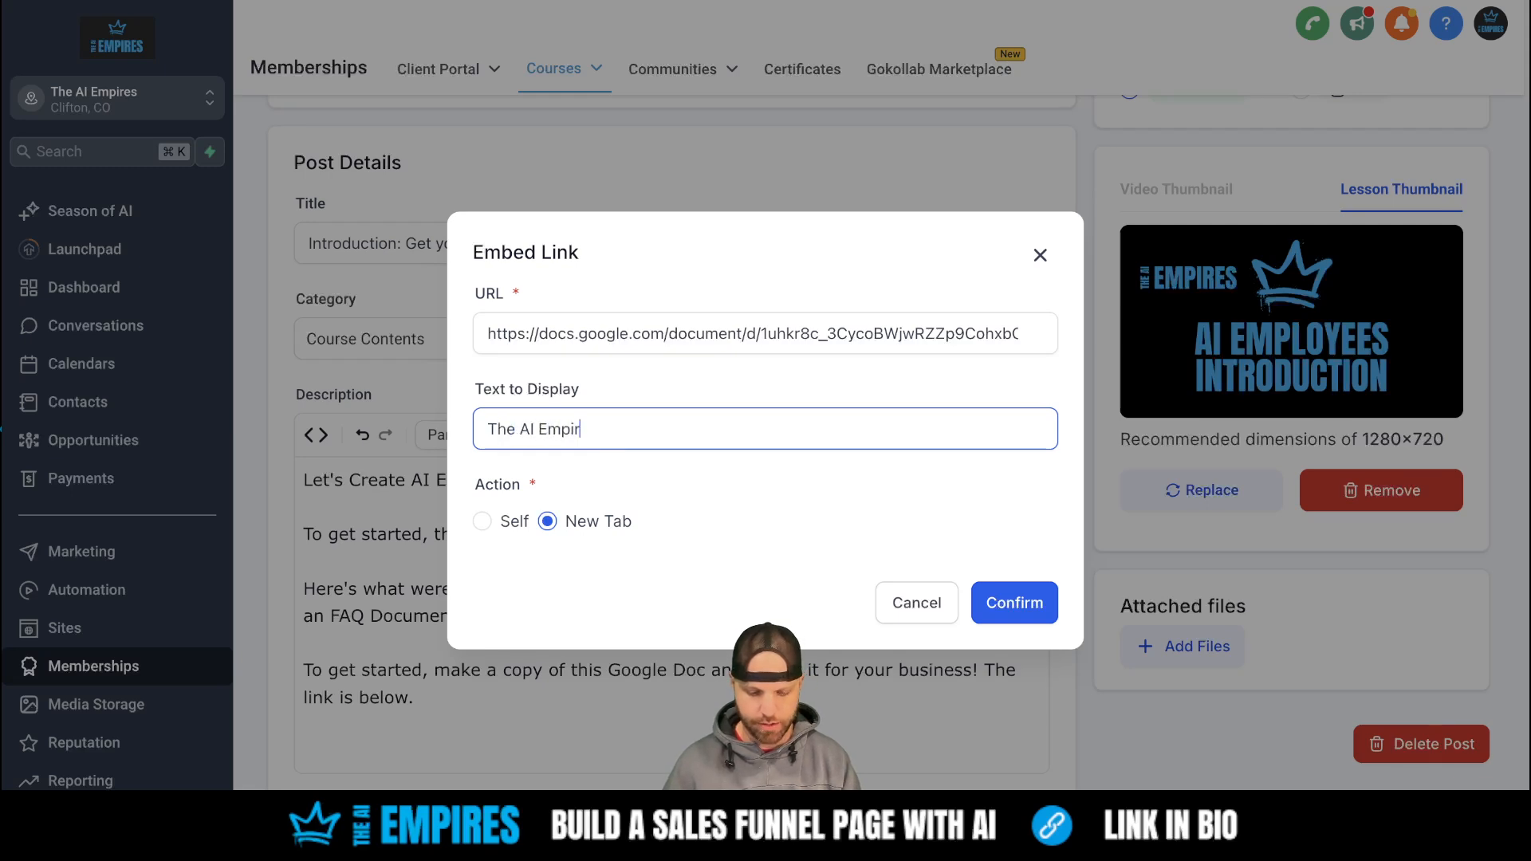
pyautogui.write('es FAQ Doc')
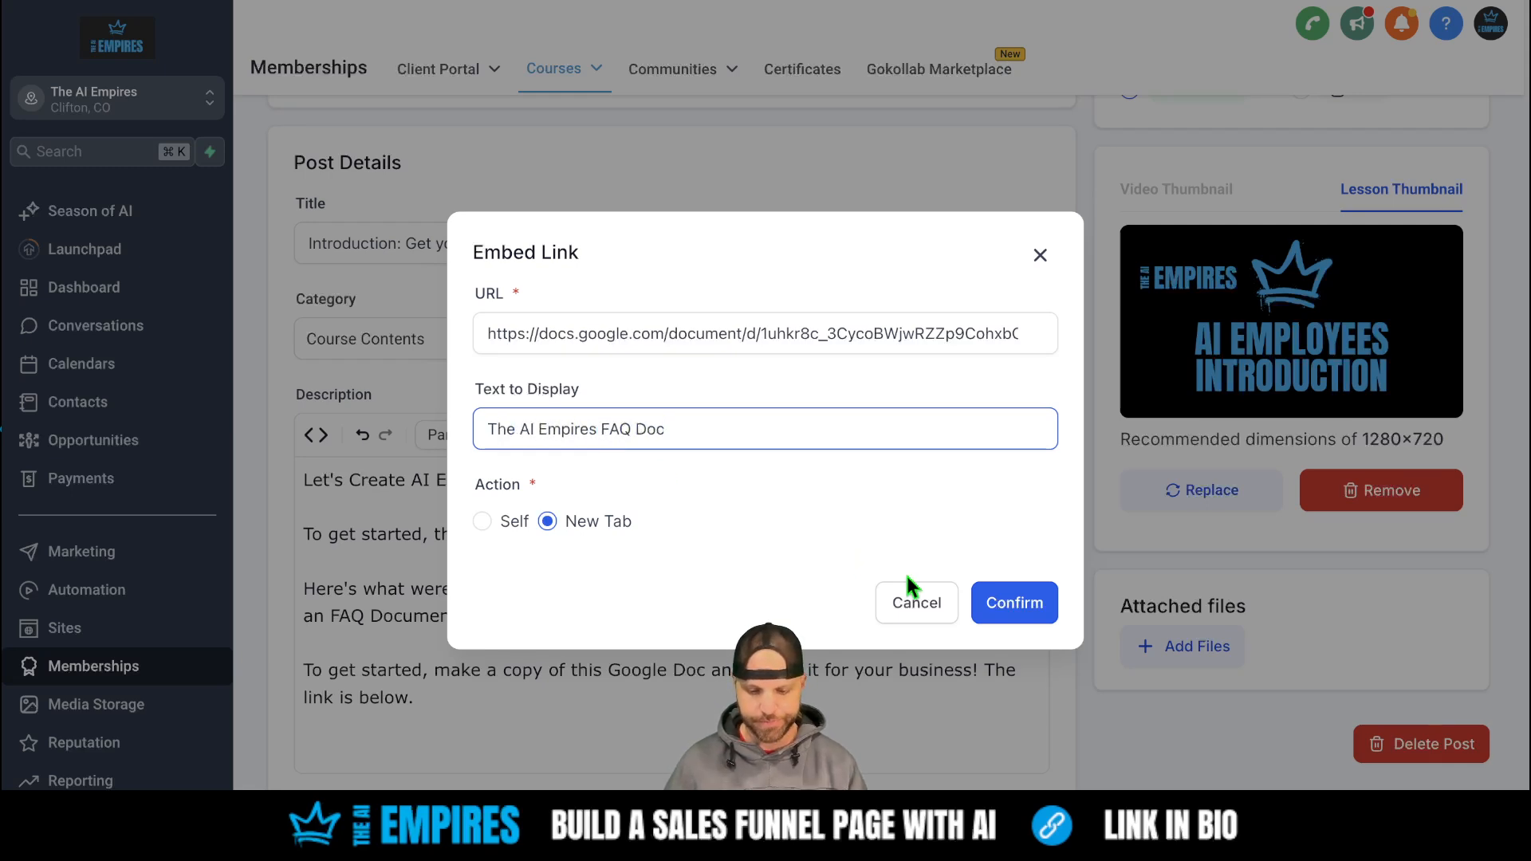
pyautogui.click(1034, 608)
pyautogui.press('Up')
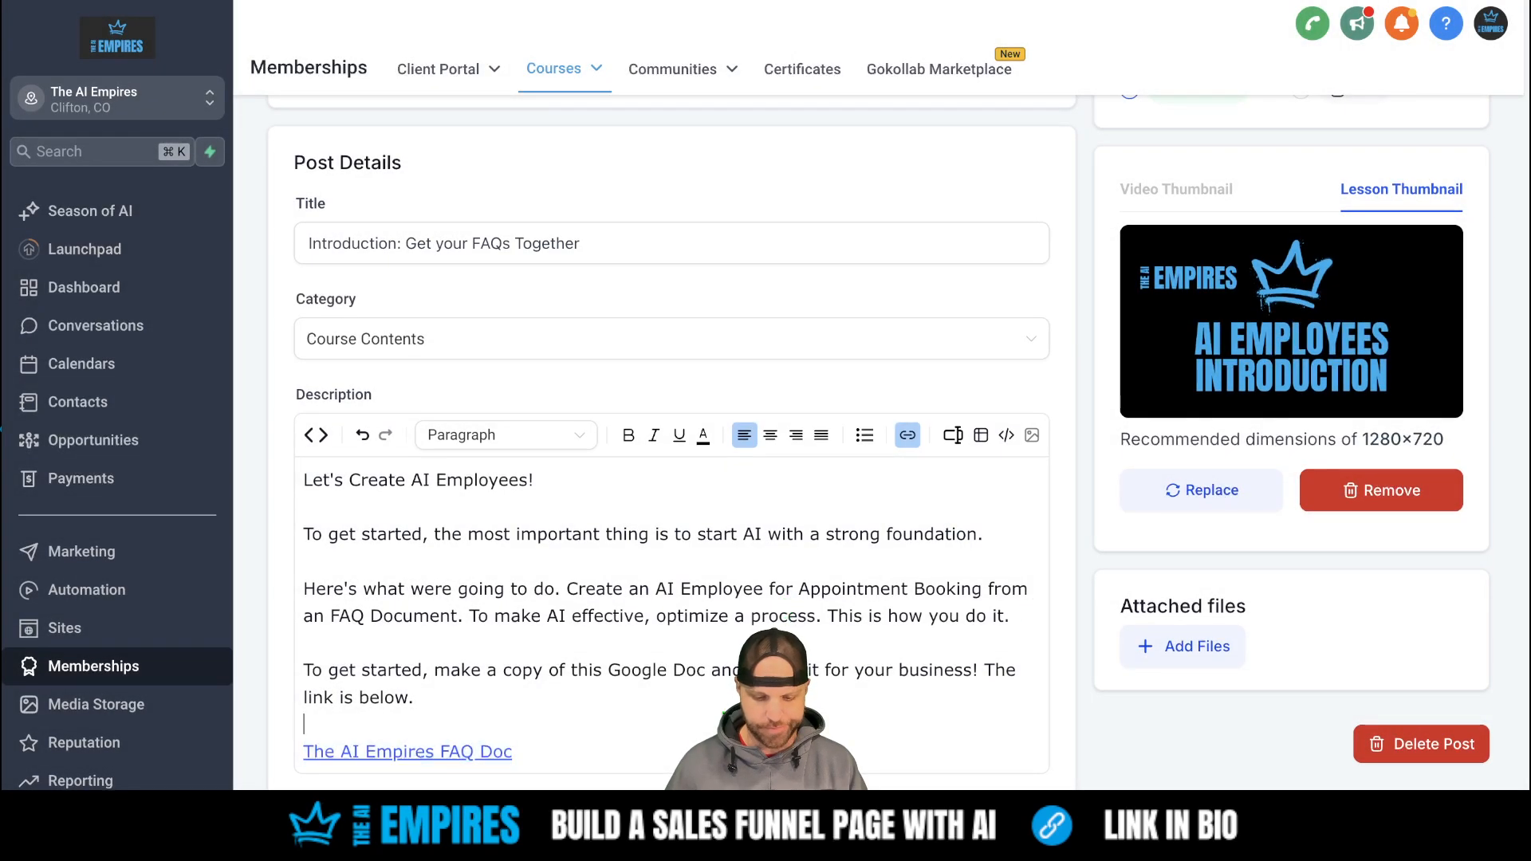